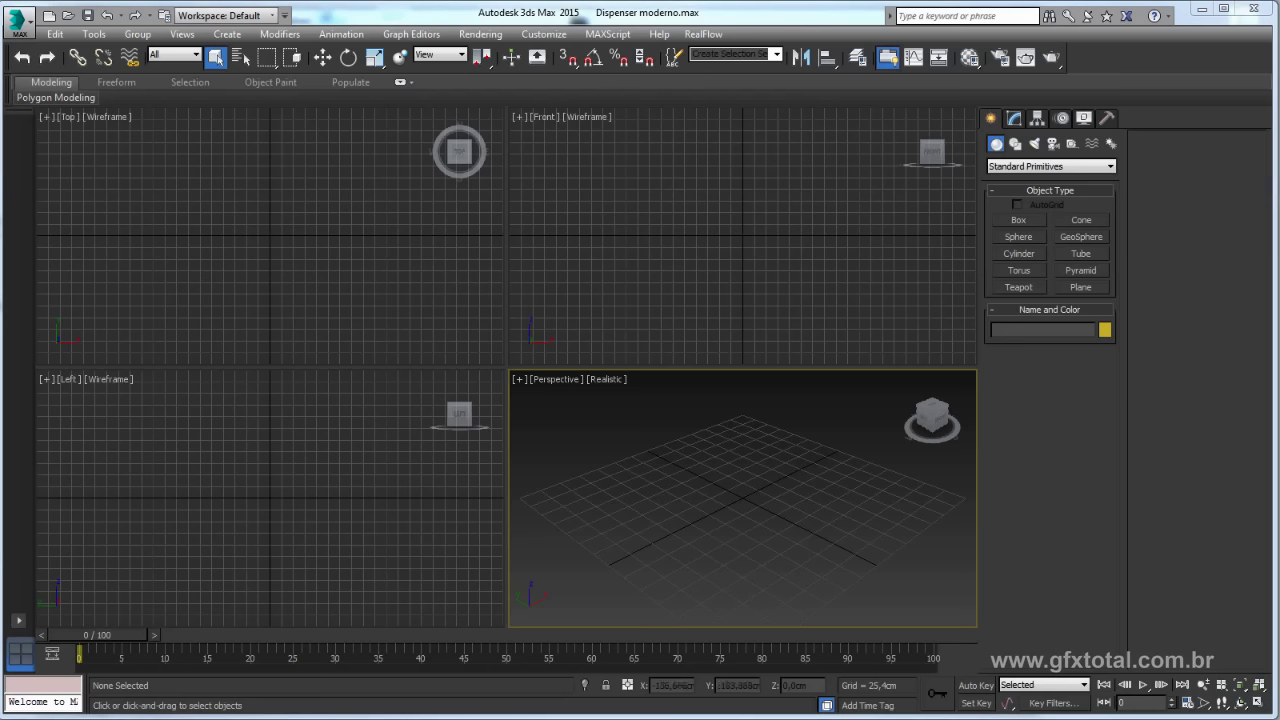
# Step: Switch to the Firefox tutorial, select 'DD3D' in the video title, then minimize Firefox back to 3ds Max
pyautogui.hotkey('alt', 'Tab')
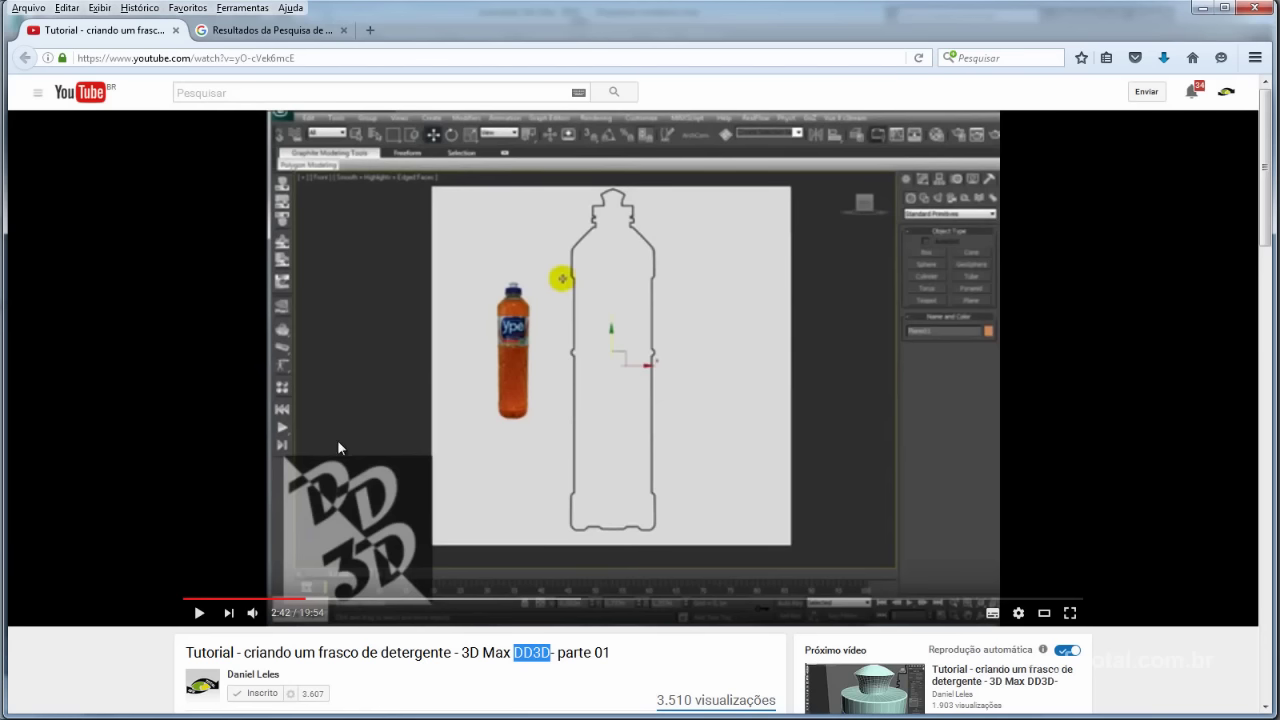
pyautogui.click(237, 657)
pyautogui.moveTo(514, 652); pyautogui.dragTo(551, 652)
pyautogui.click(1201, 7)
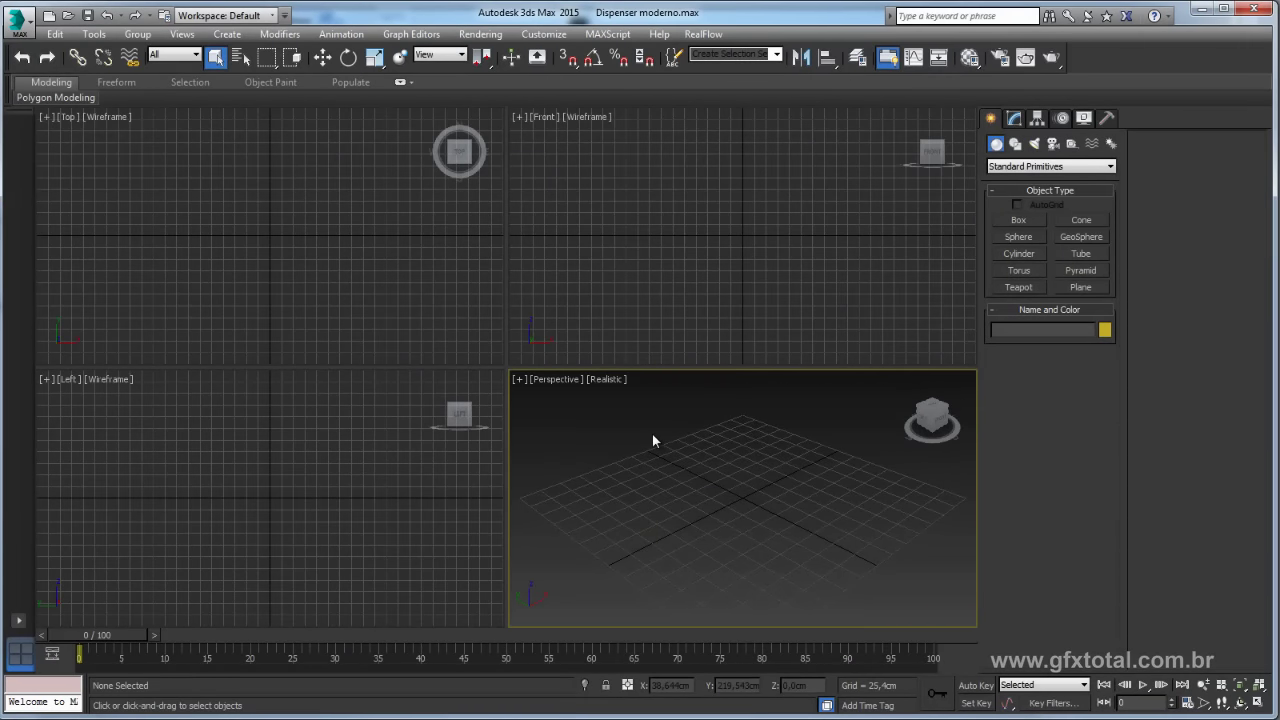
pyautogui.click(140, 715)
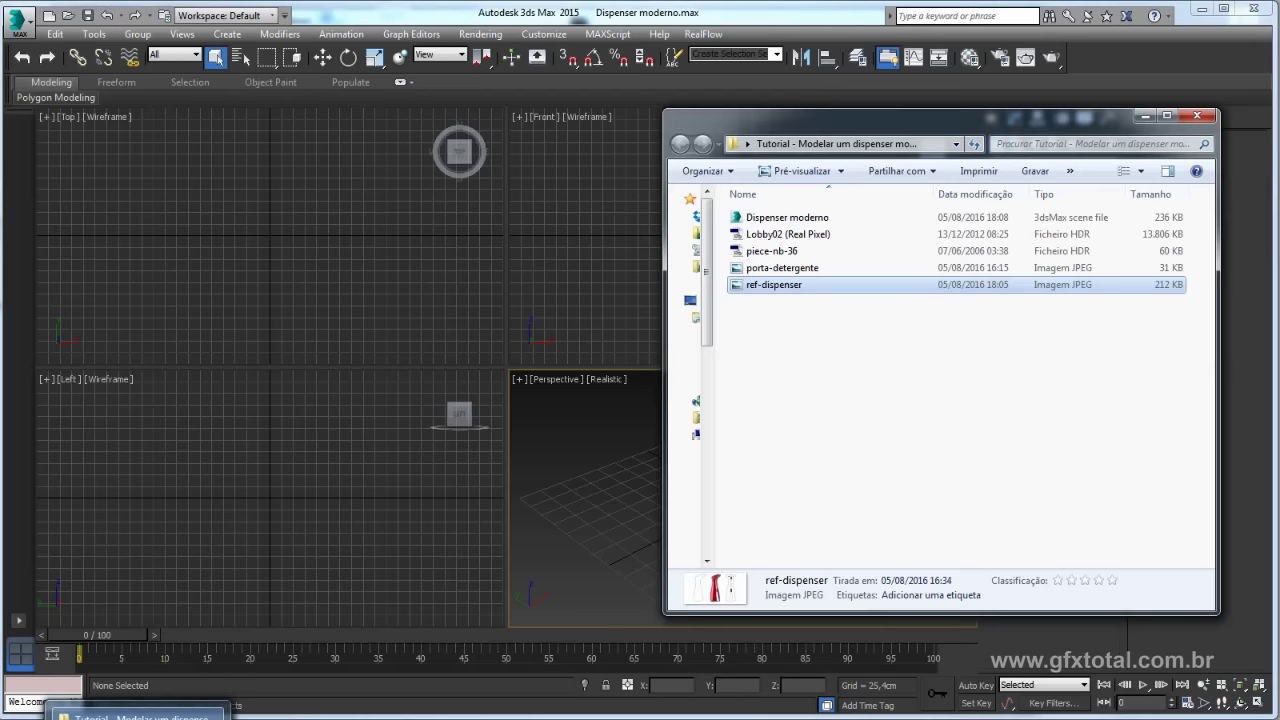
pyautogui.click(810, 405)
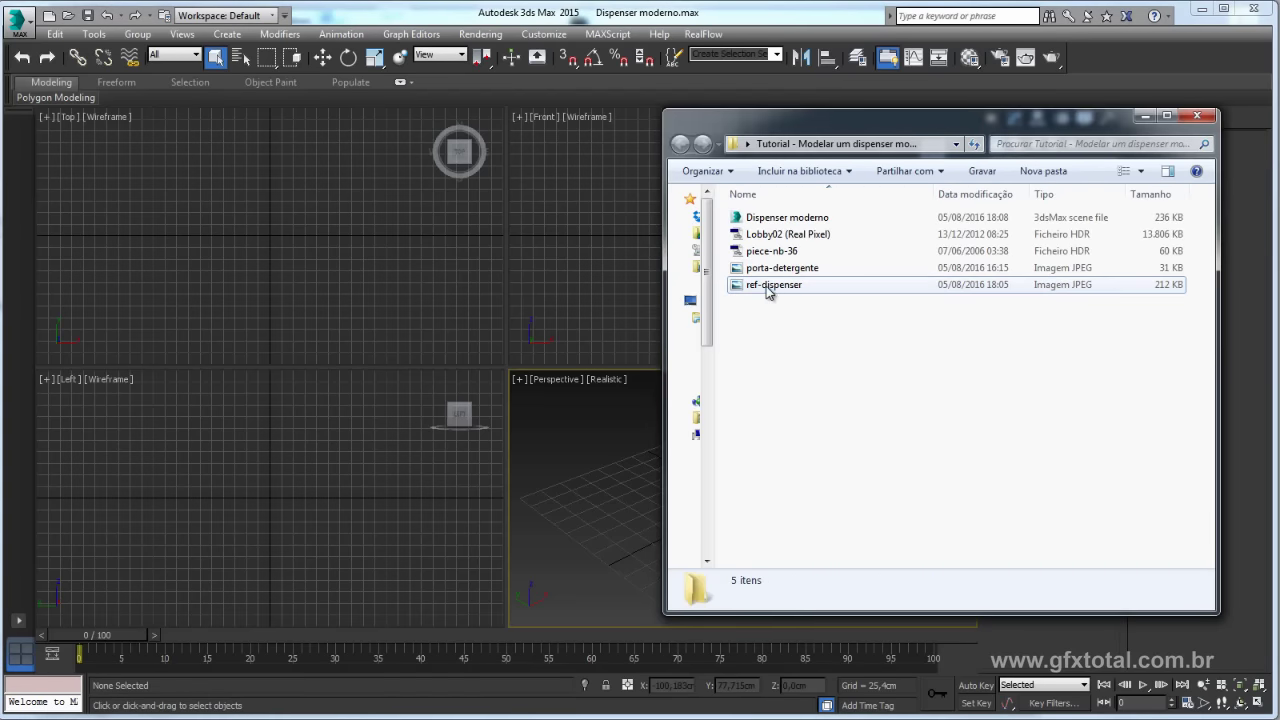
pyautogui.click(768, 290)
pyautogui.click(773, 275)
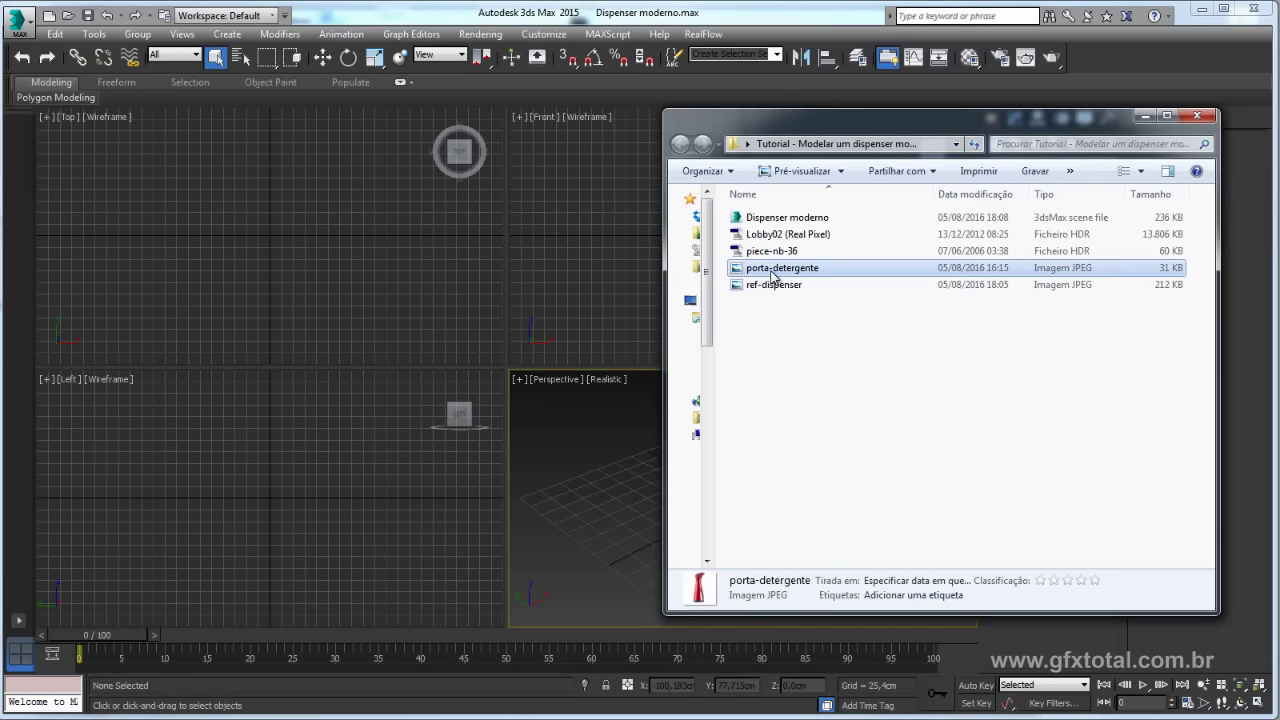
pyautogui.doubleClick(773, 275)
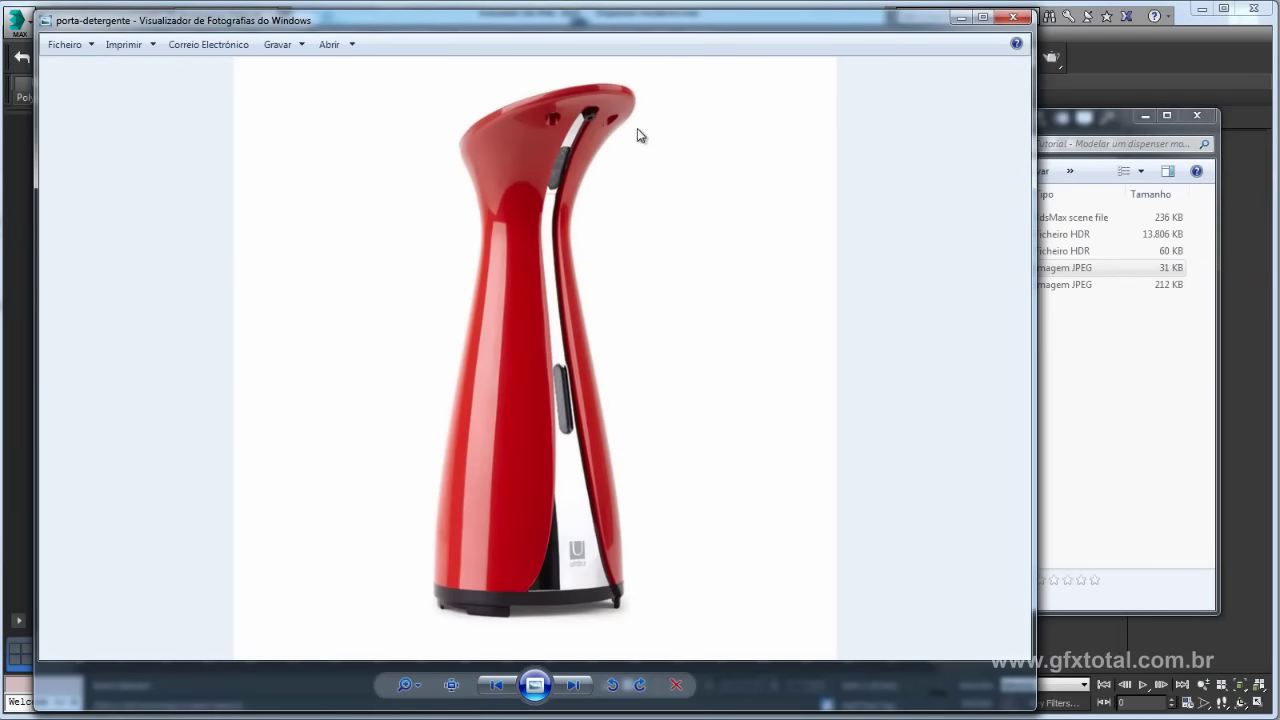
pyautogui.click(961, 20)
pyautogui.doubleClick(763, 287)
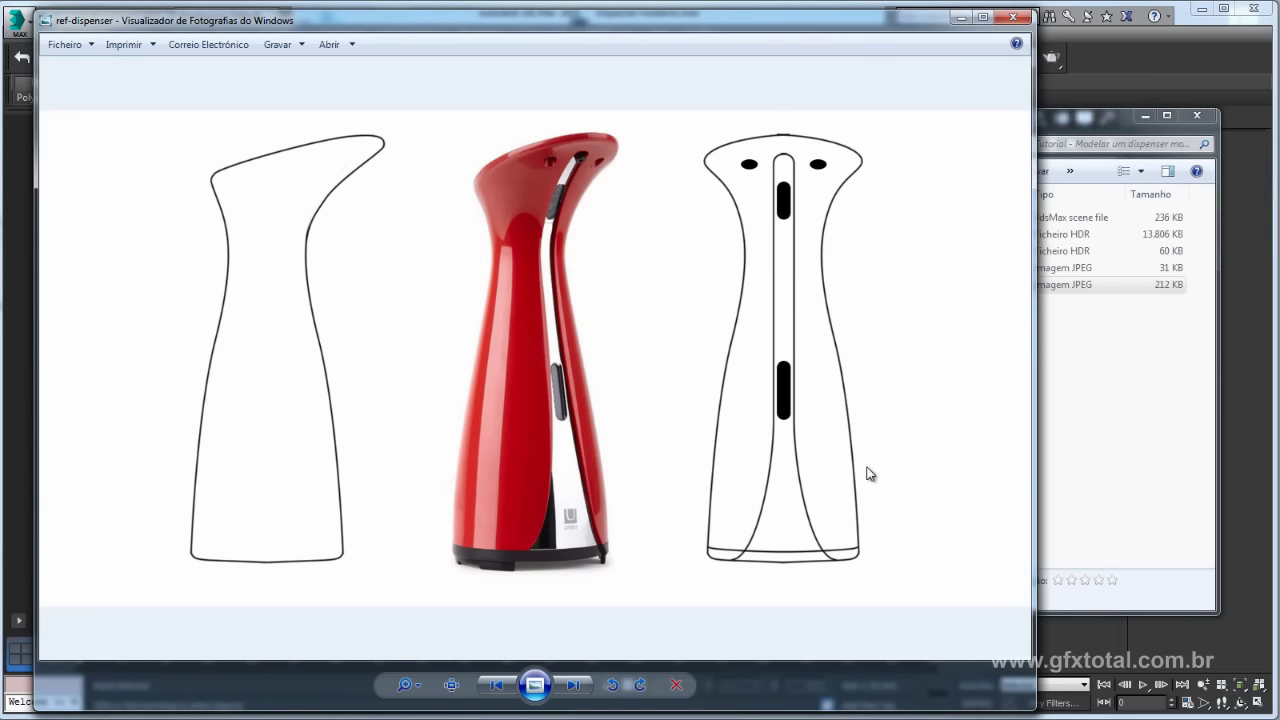
pyautogui.click(965, 16)
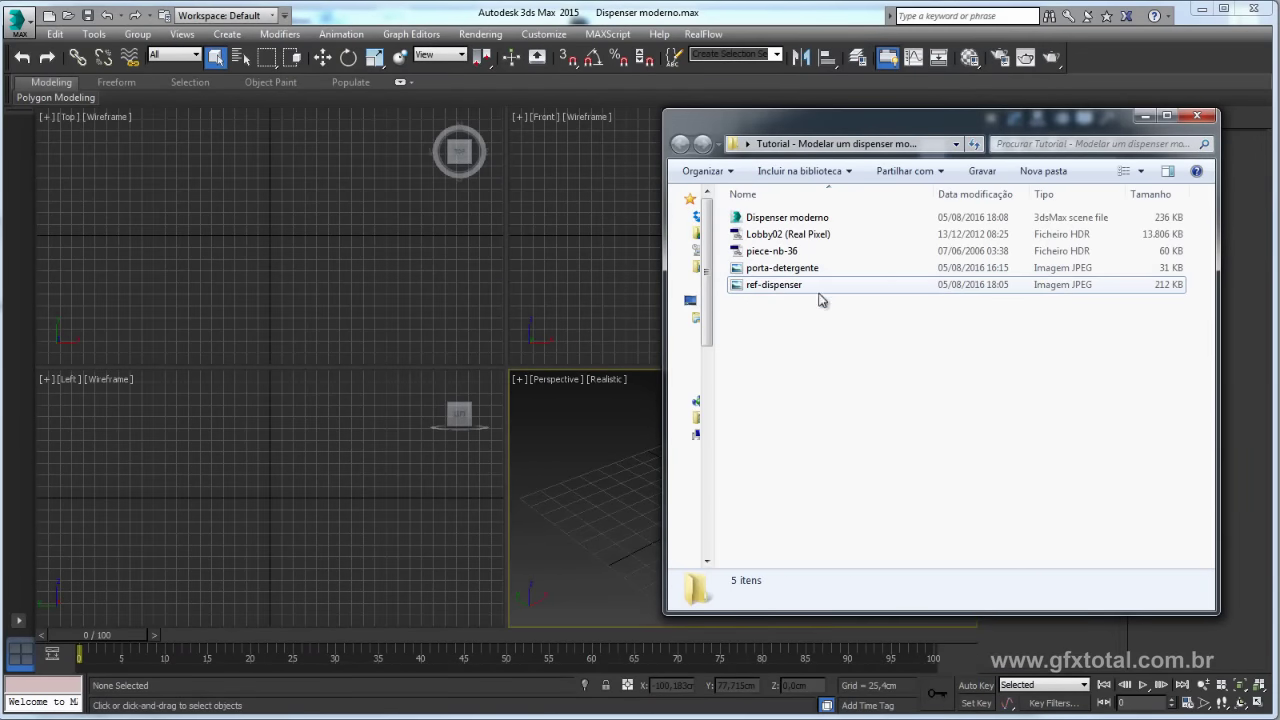
pyautogui.click(781, 292)
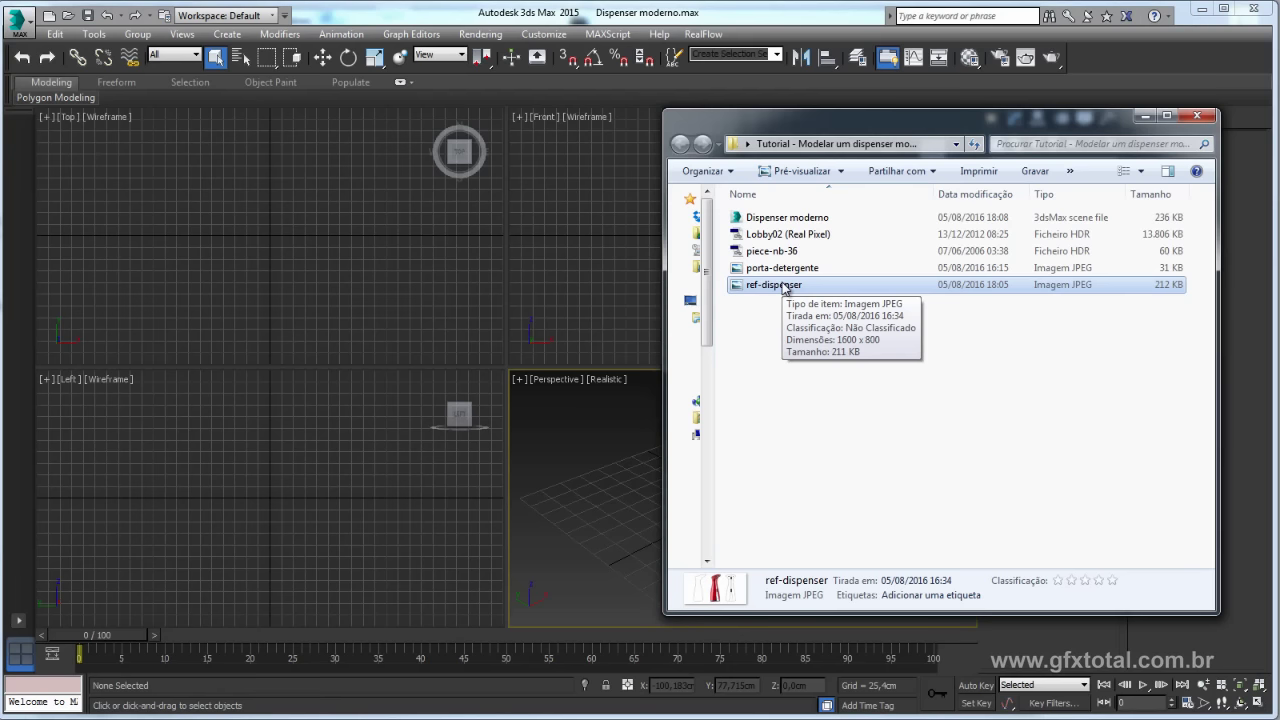
pyautogui.click(1144, 116)
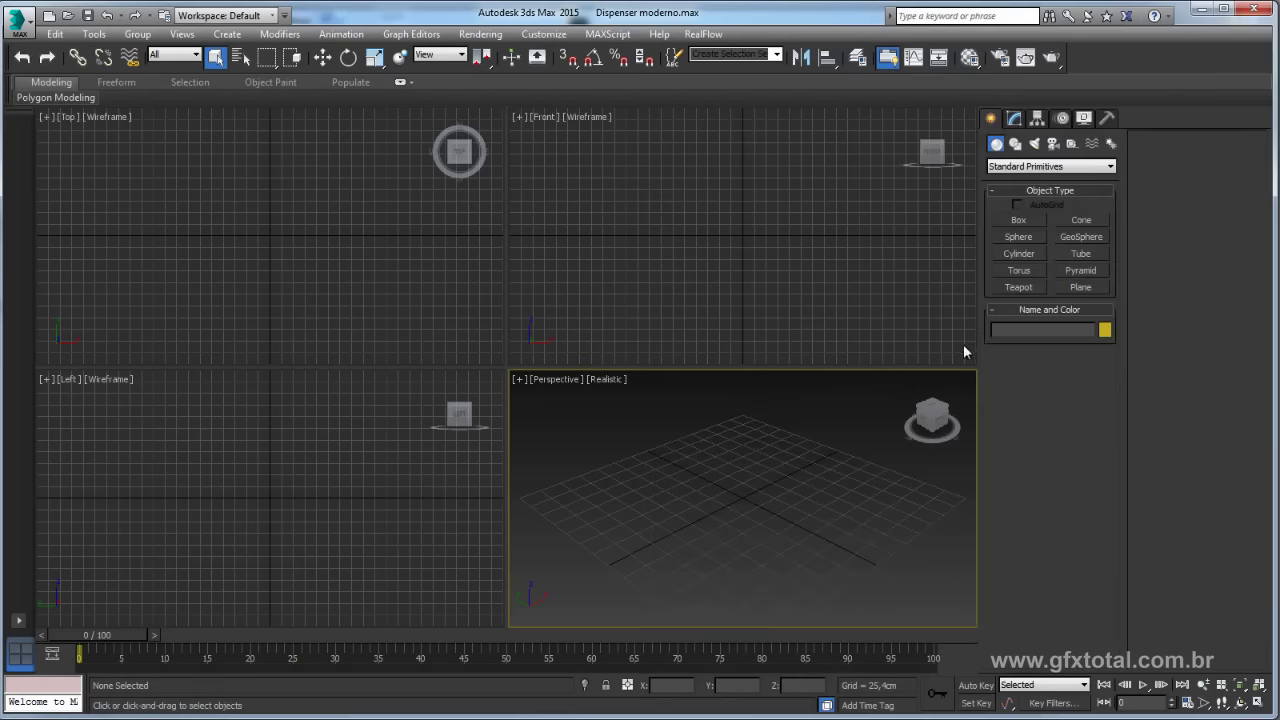
# Step: Draw a Box primitive near the centre of the Perspective grid
pyautogui.click(1018, 220)
pyautogui.moveTo(742, 497); pyautogui.dragTo(730, 540)
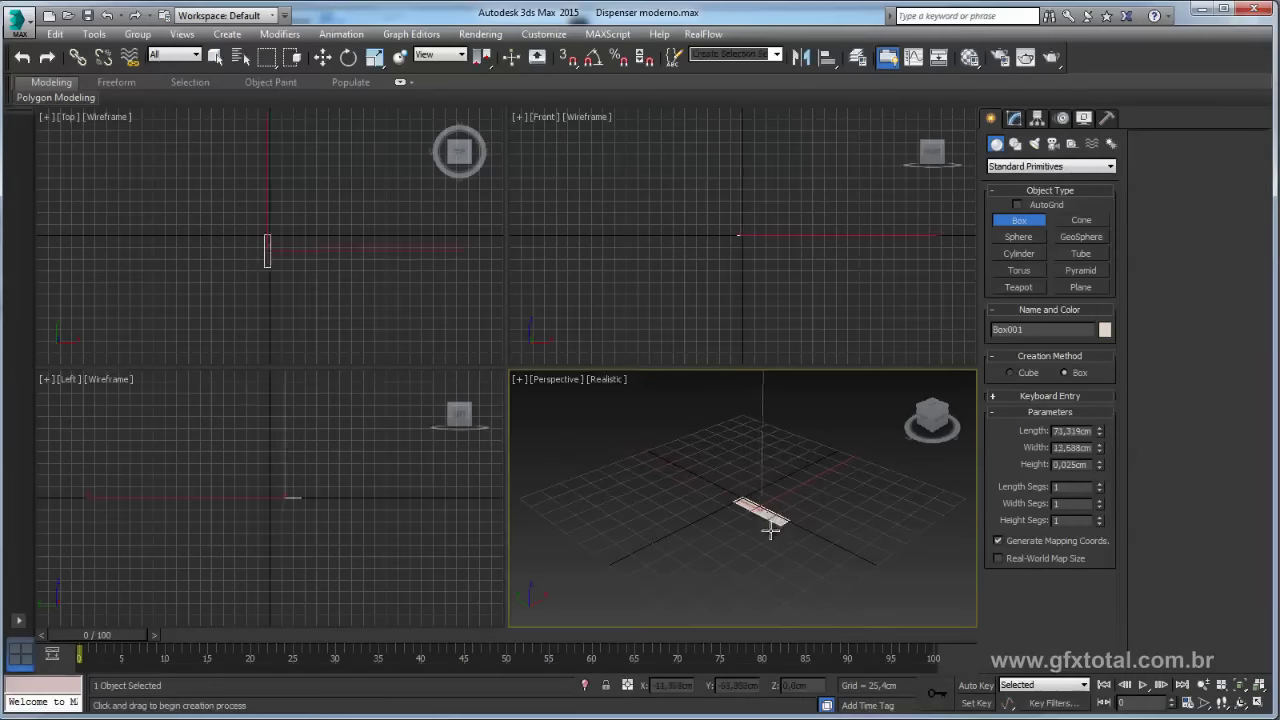
pyautogui.click(716, 448)
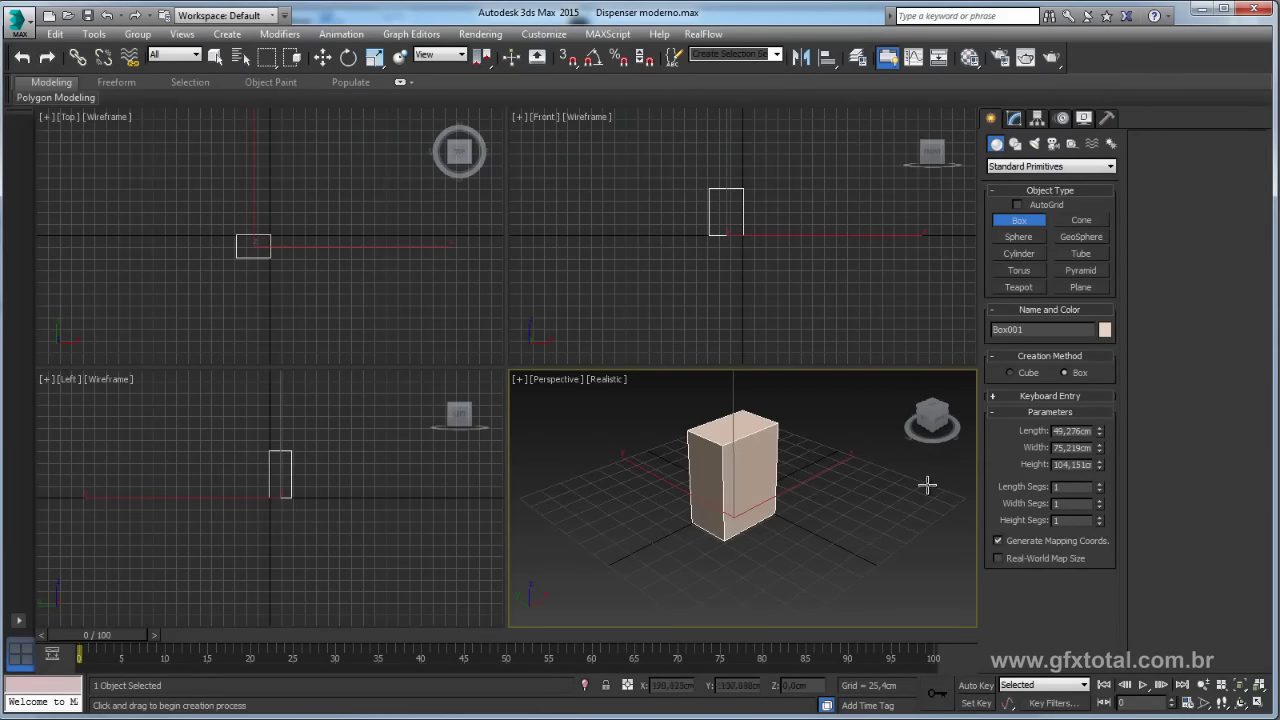
# Step: Set the box's height, width and length to 100 cm so it becomes a cube
pyautogui.doubleClick(1072, 464)
pyautogui.write('100')
pyautogui.doubleClick(1070, 447)
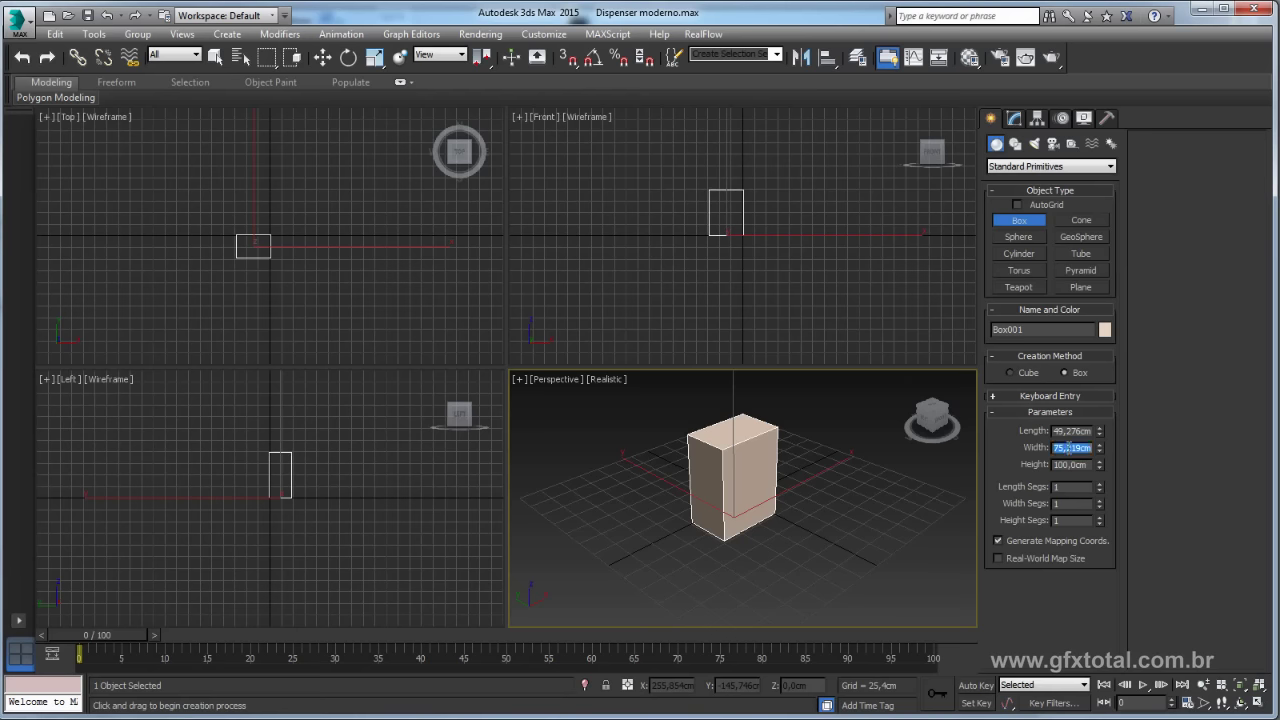
pyautogui.write('100')
pyautogui.doubleClick(1067, 431)
pyautogui.write('1000')
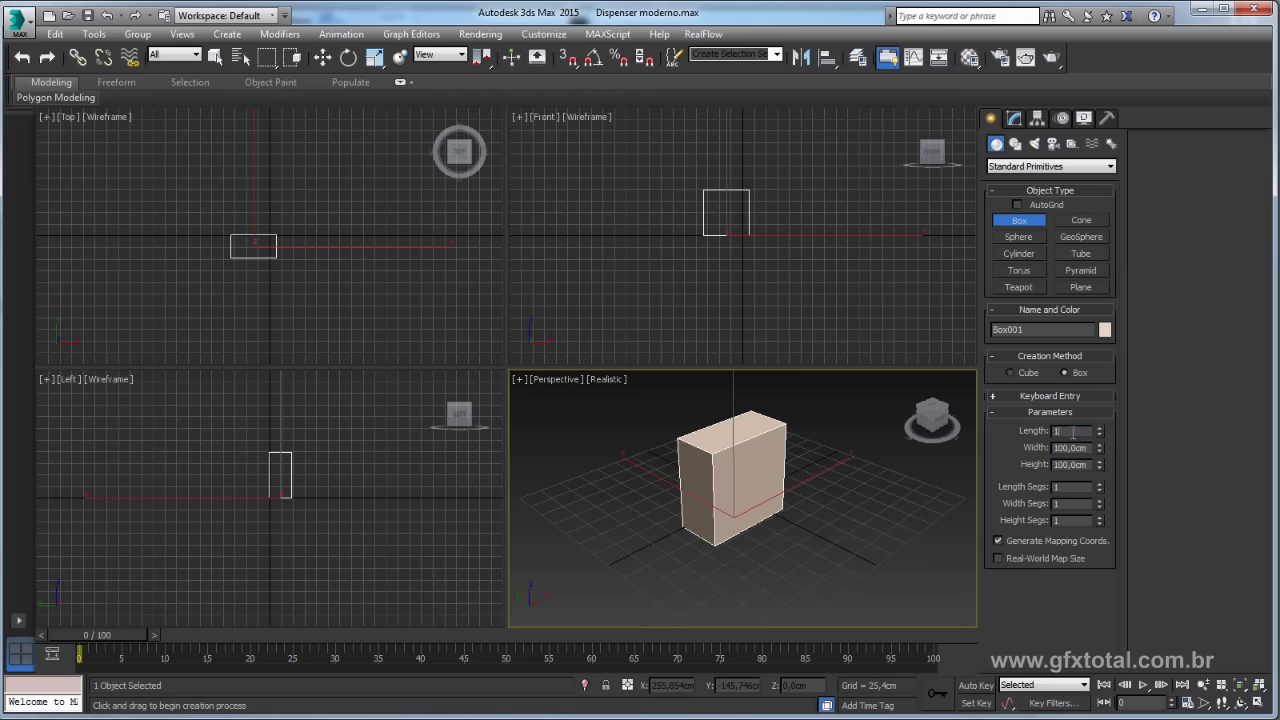
pyautogui.press('Return')
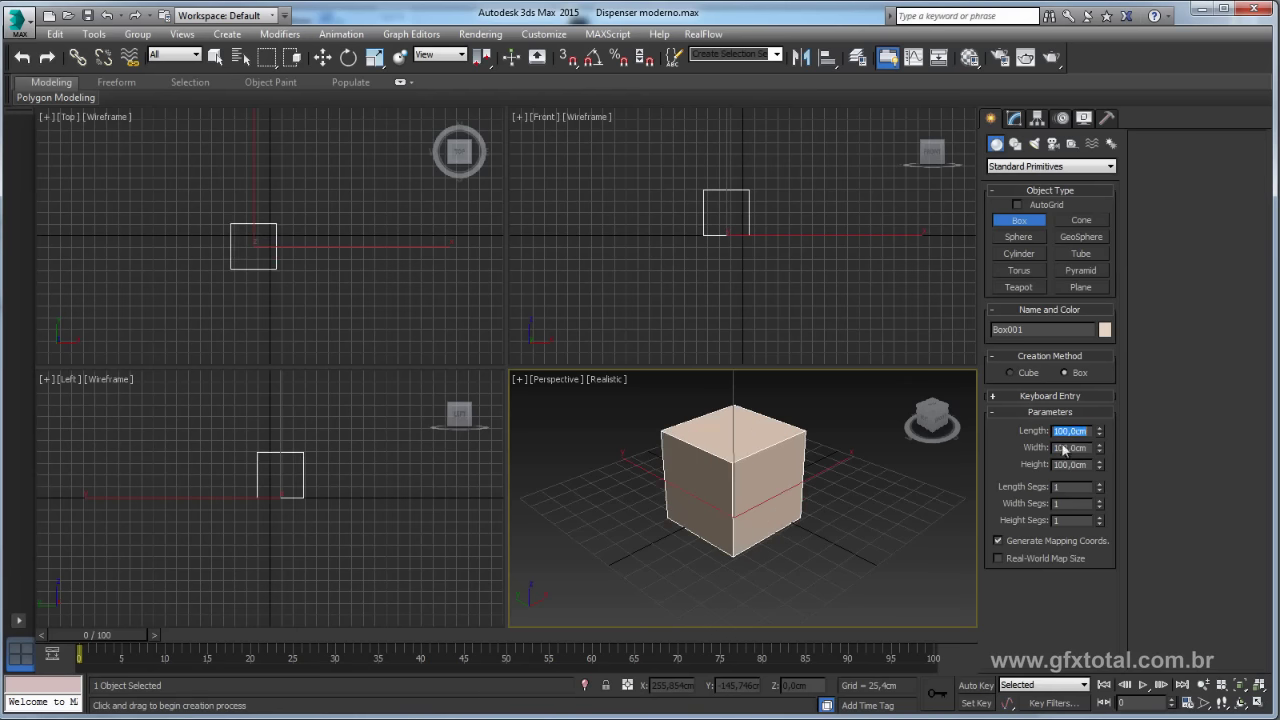
pyautogui.moveTo(830, 434)
pyautogui.mouseDown(button='middle')
pyautogui.moveTo(887, 487)
pyautogui.moveTo(829, 500)
pyautogui.moveTo(860, 489)
pyautogui.mouseUp(button='middle')
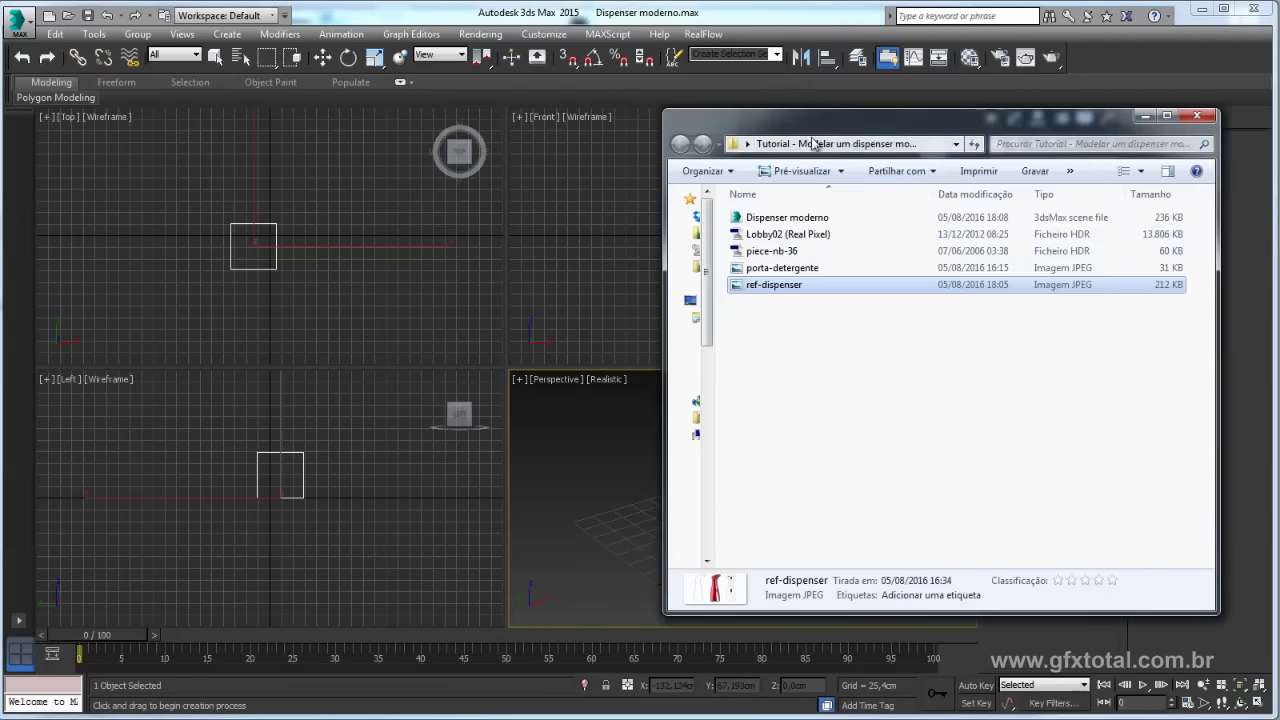
# Step: Drag ref-dispenser.jpg from the folder onto the cube to texture it
pyautogui.moveTo(798, 115)
pyautogui.mouseDown()
pyautogui.moveTo(157, 135)
pyautogui.moveTo(125, 125)
pyautogui.mouseUp()
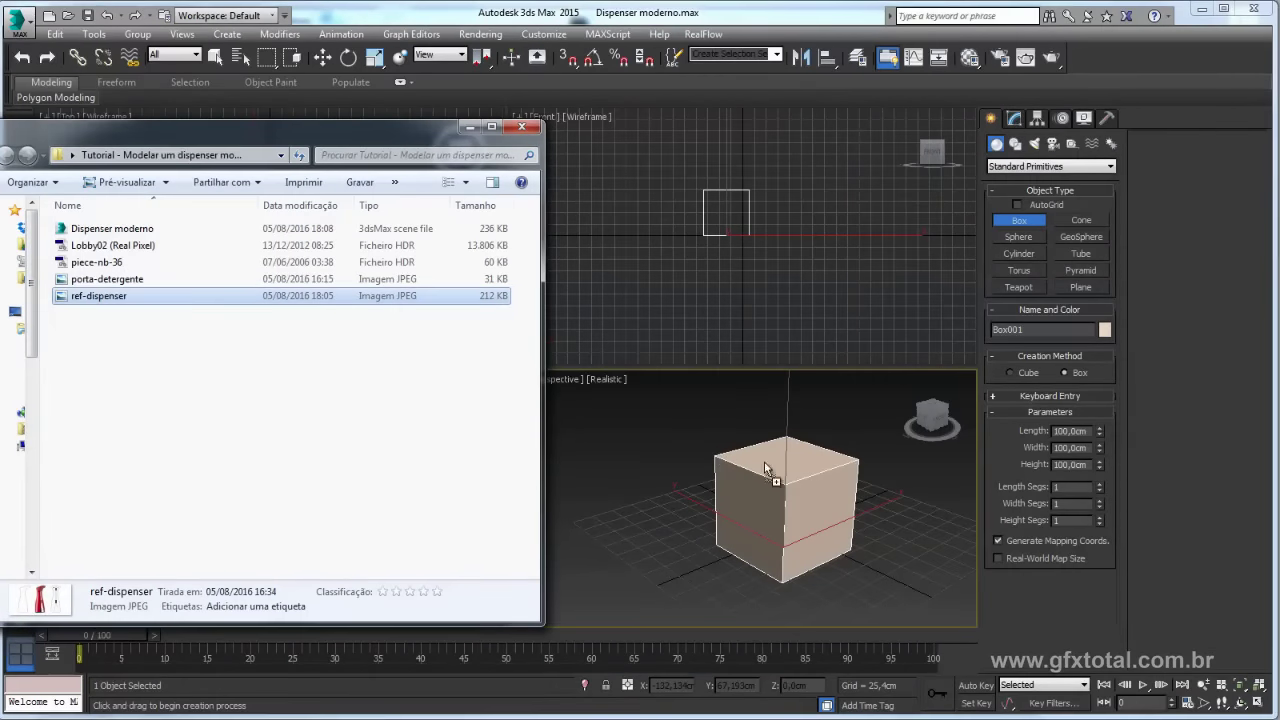
pyautogui.moveTo(85, 297); pyautogui.dragTo(764, 461)
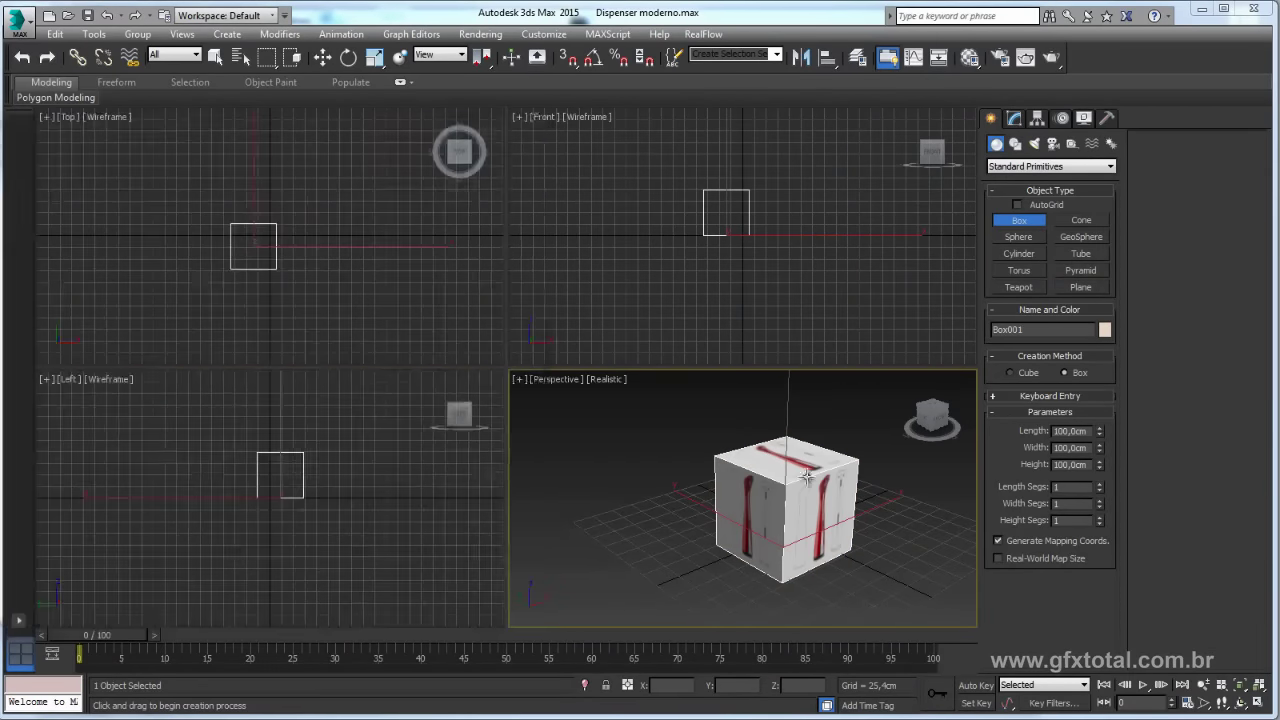
pyautogui.click(469, 127)
# Step: Maximize the Perspective viewport and orbit to inspect the textured cube
pyautogui.scroll(3, 843, 539)
pyautogui.keyDown('alt'); pyautogui.moveTo(843, 539); pyautogui.dragTo(848, 598, button='middle'); pyautogui.keyUp('alt')
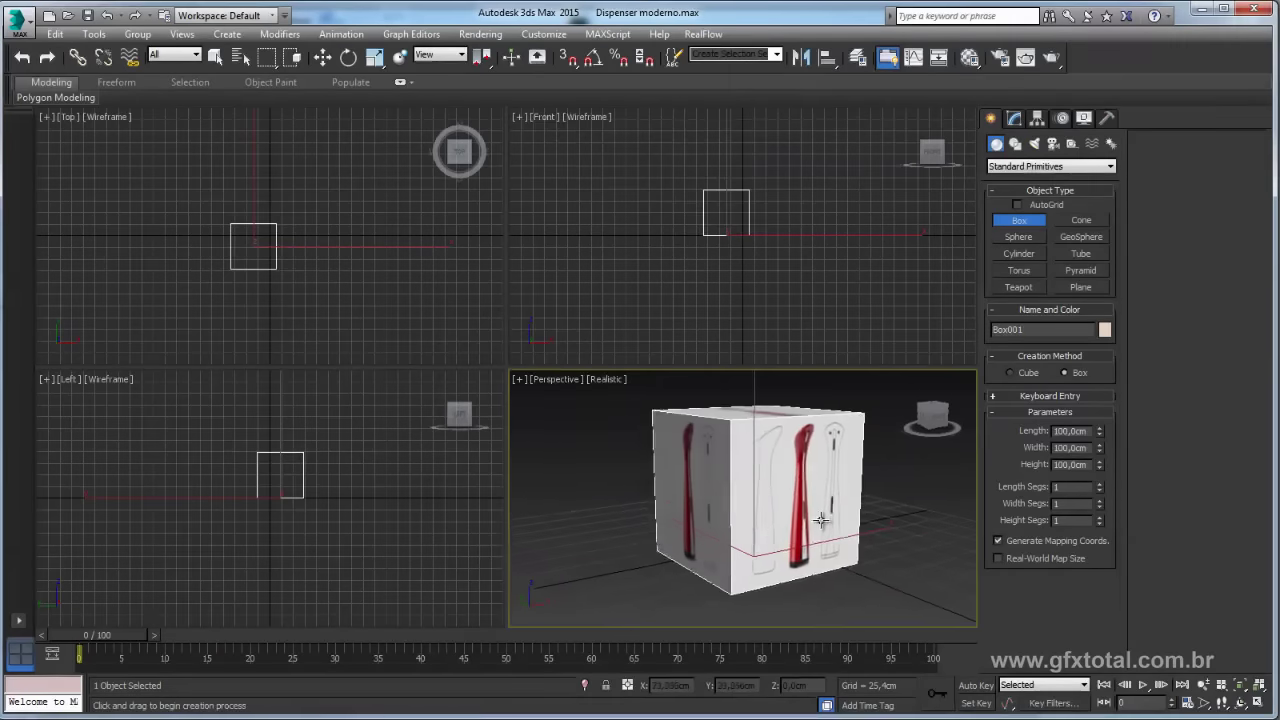
pyautogui.keyDown('alt'); pyautogui.moveTo(848, 598); pyautogui.dragTo(738, 450, button='middle'); pyautogui.keyUp('alt')
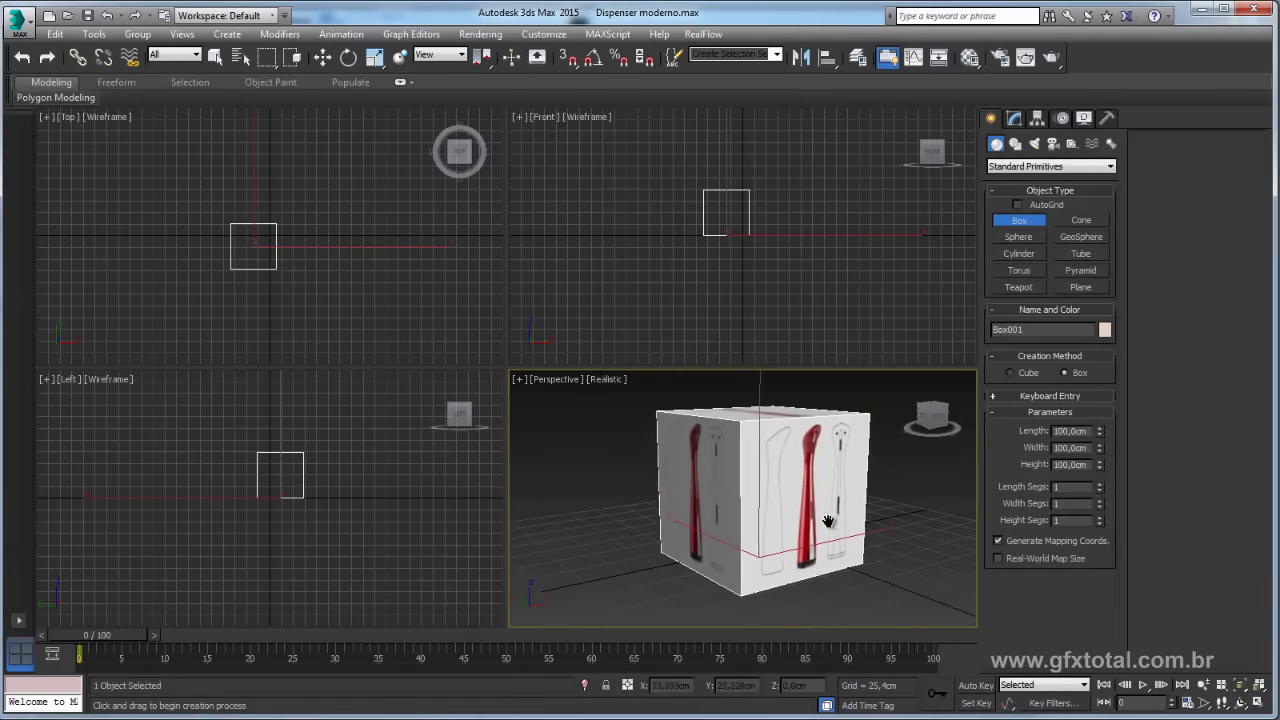
pyautogui.click(1258, 703)
pyautogui.keyDown('alt'); pyautogui.moveTo(632, 364); pyautogui.dragTo(880, 234, button='middle'); pyautogui.keyUp('alt')
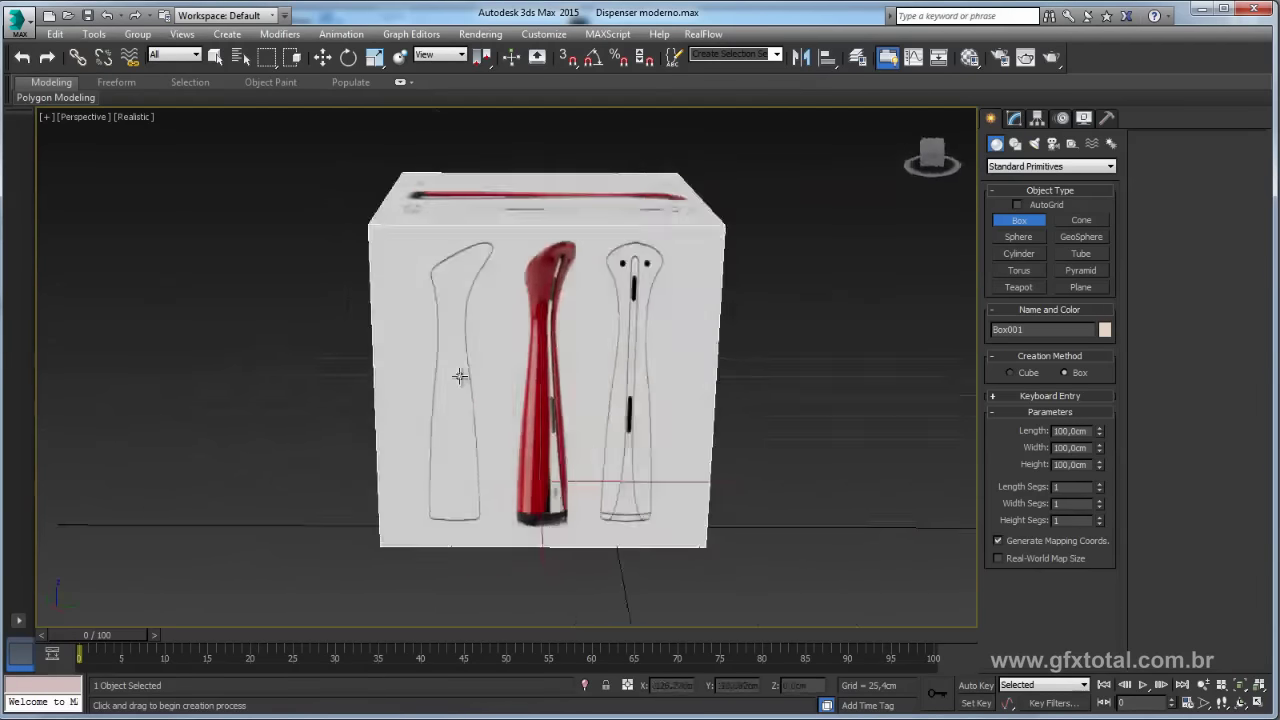
pyautogui.click(1013, 119)
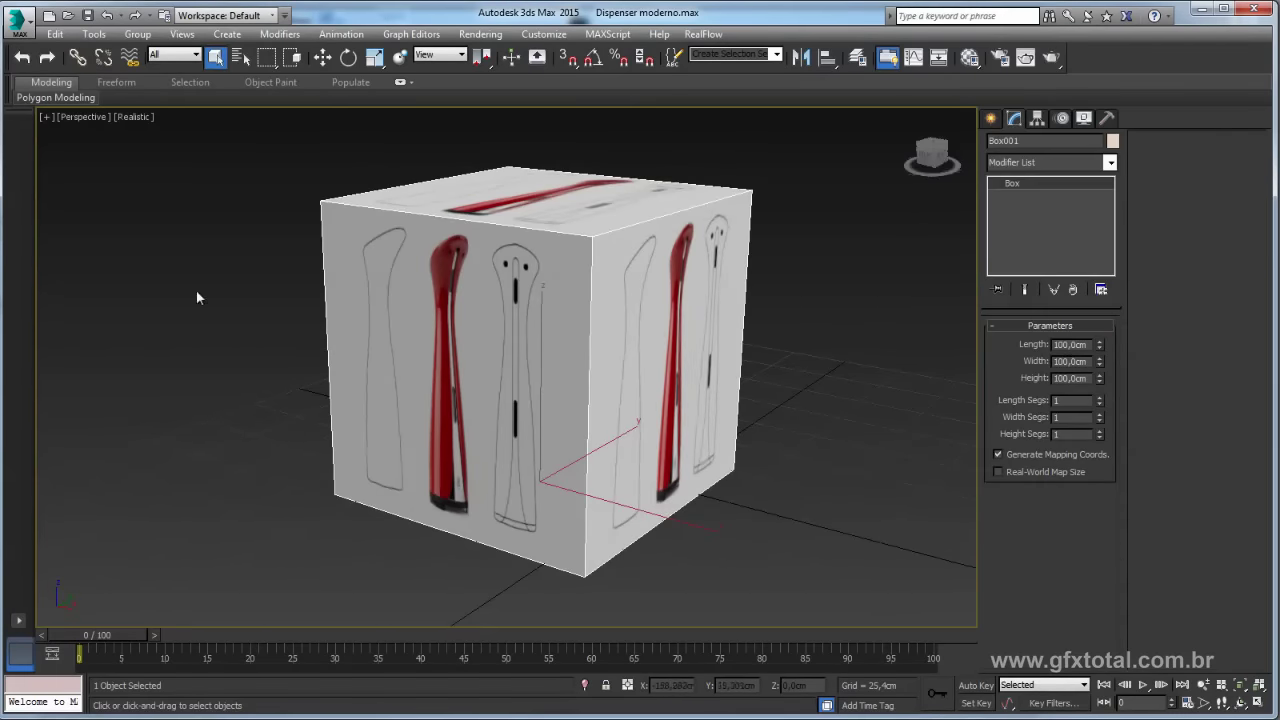
# Step: Add a UVW Map modifier to the cube with Box mapping
pyautogui.click(1110, 162)
pyautogui.moveTo(1120, 205); pyautogui.dragTo(1115, 520)
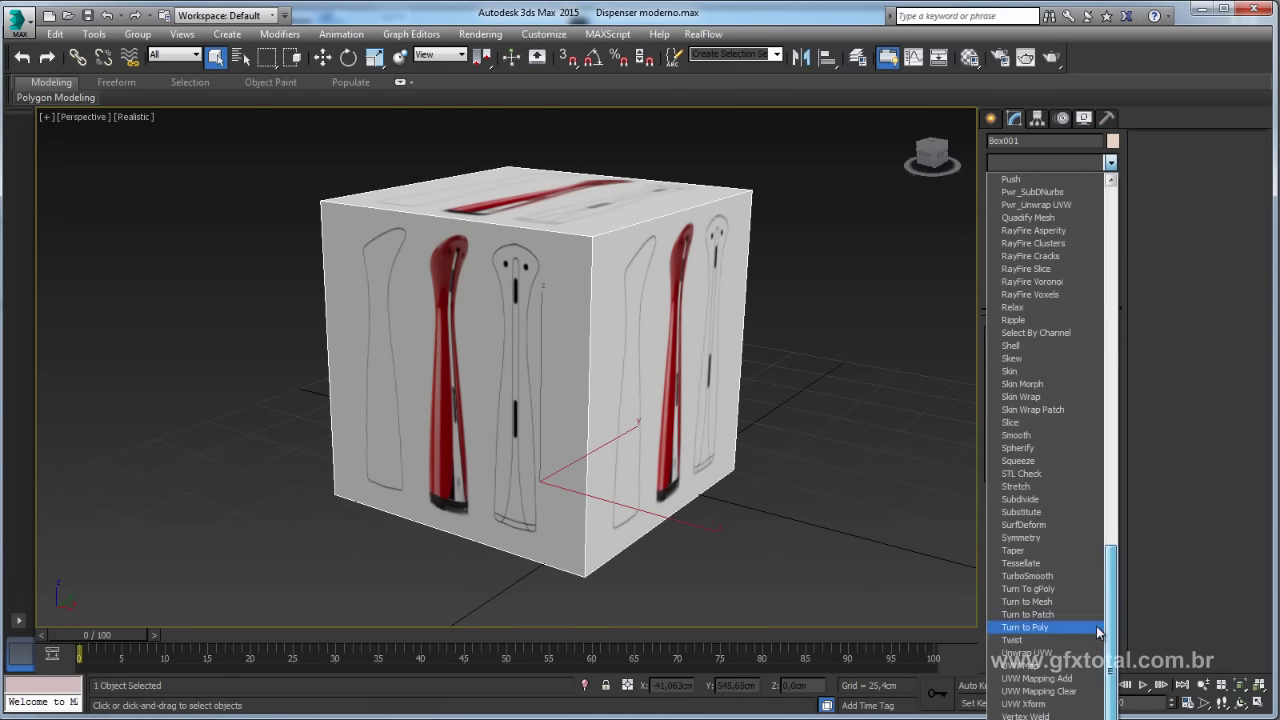
pyautogui.click(1025, 668)
pyautogui.moveTo(815, 373)
pyautogui.keyDown('alt'); pyautogui.mouseDown(button='middle')
pyautogui.moveTo(825, 412)
pyautogui.moveTo(783, 460)
pyautogui.moveTo(773, 350)
pyautogui.moveTo(822, 392)
pyautogui.mouseUp(button='middle'); pyautogui.keyUp('alt')
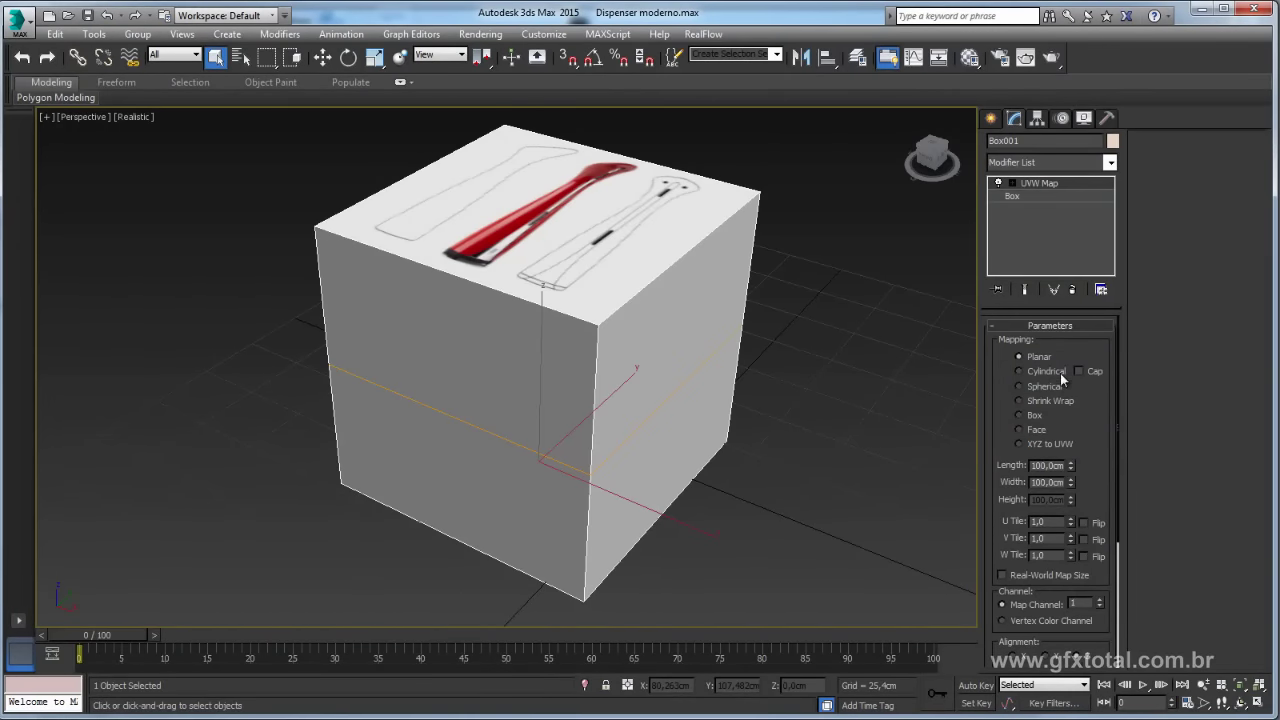
pyautogui.click(1020, 414)
pyautogui.scroll(-1, 780, 434)
pyautogui.scroll(-3, 850, 445)
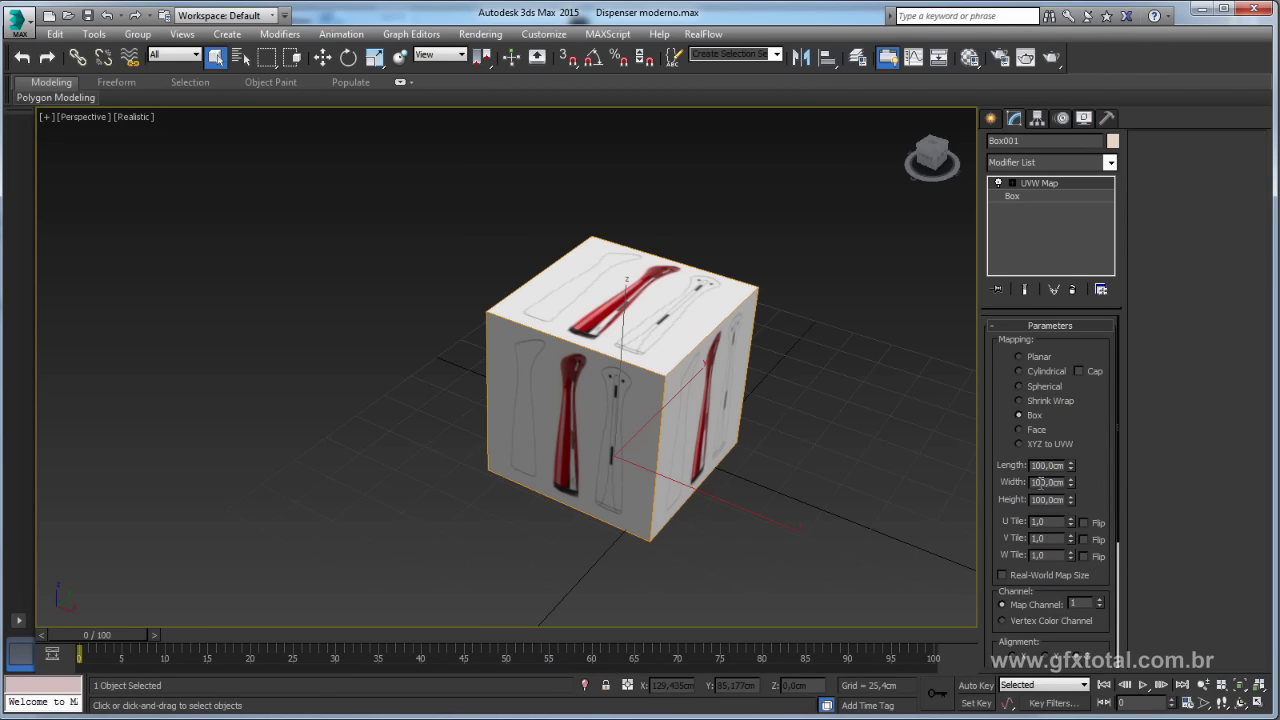
# Step: Set the UVW Map width and length to 200 cm
pyautogui.doubleClick(1042, 482)
pyautogui.write('200')
pyautogui.press('Return')
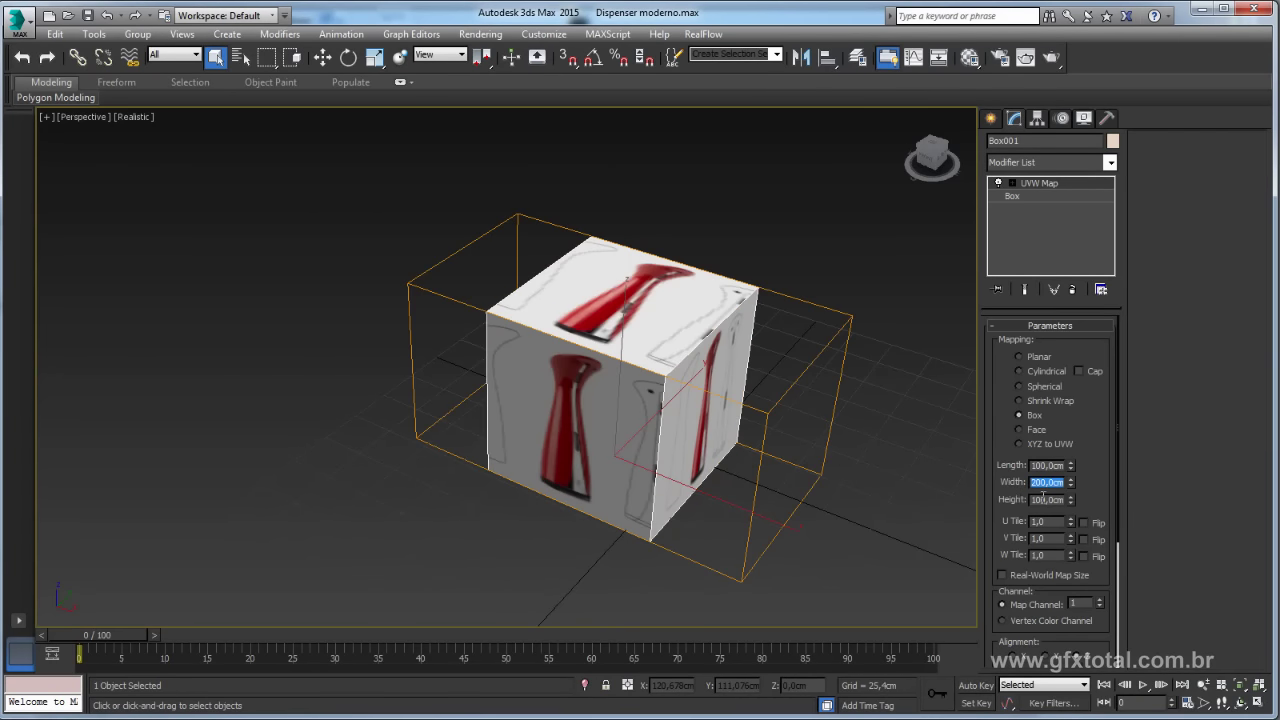
pyautogui.click(1045, 465)
pyautogui.write('200')
pyautogui.press('Return')
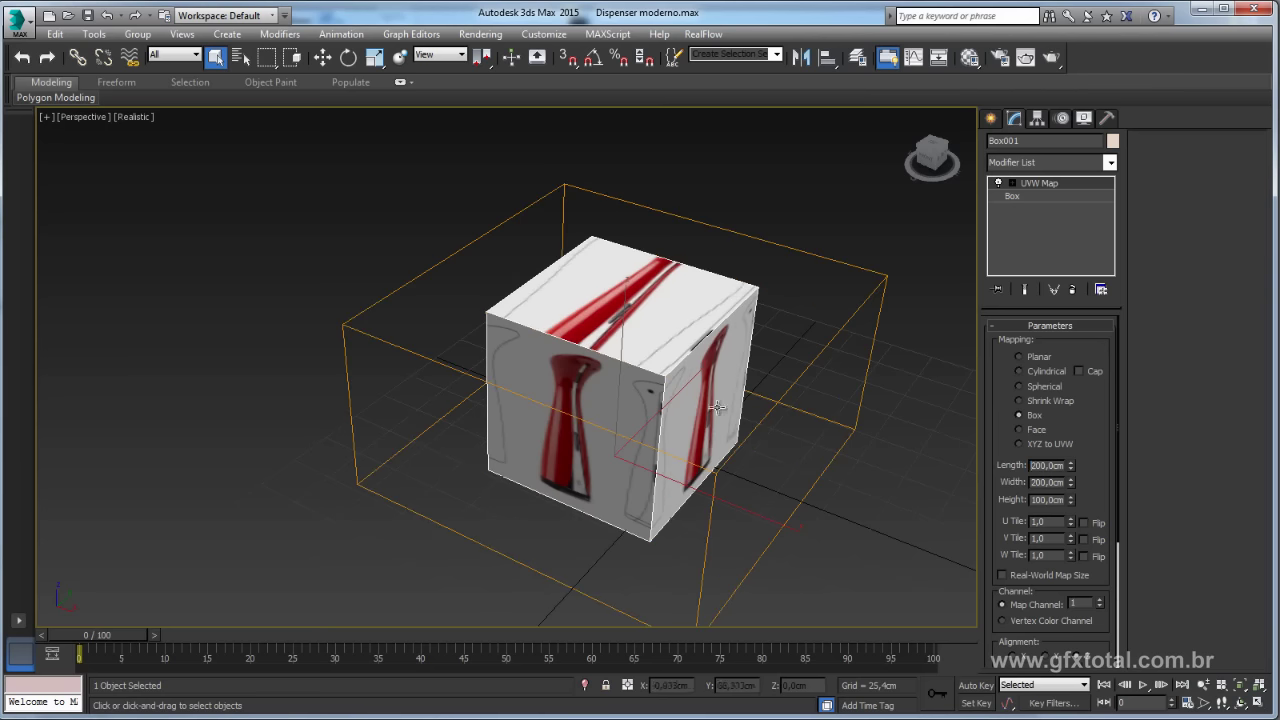
pyautogui.keyDown('alt'); pyautogui.moveTo(720, 320); pyautogui.dragTo(826, 315, button='middle'); pyautogui.keyUp('alt')
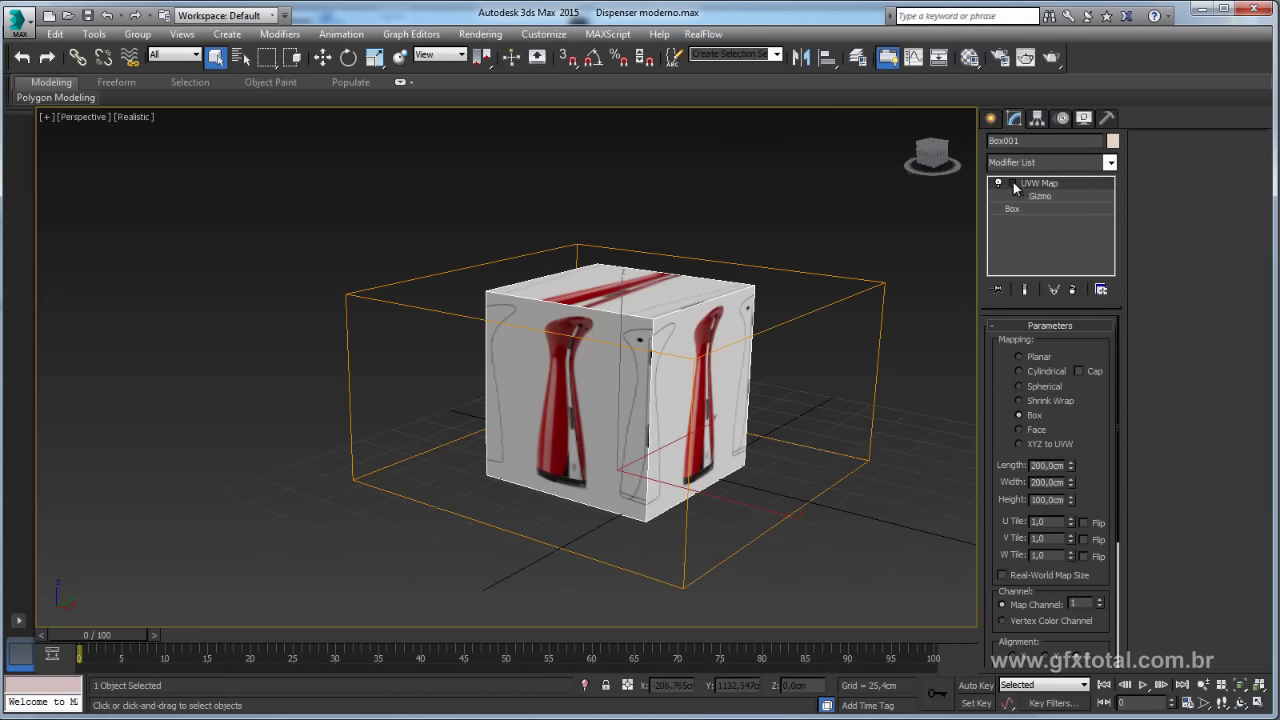
pyautogui.click(1040, 196)
pyautogui.keyDown('alt'); pyautogui.moveTo(800, 297); pyautogui.dragTo(725, 399, button='middle'); pyautogui.keyUp('alt')
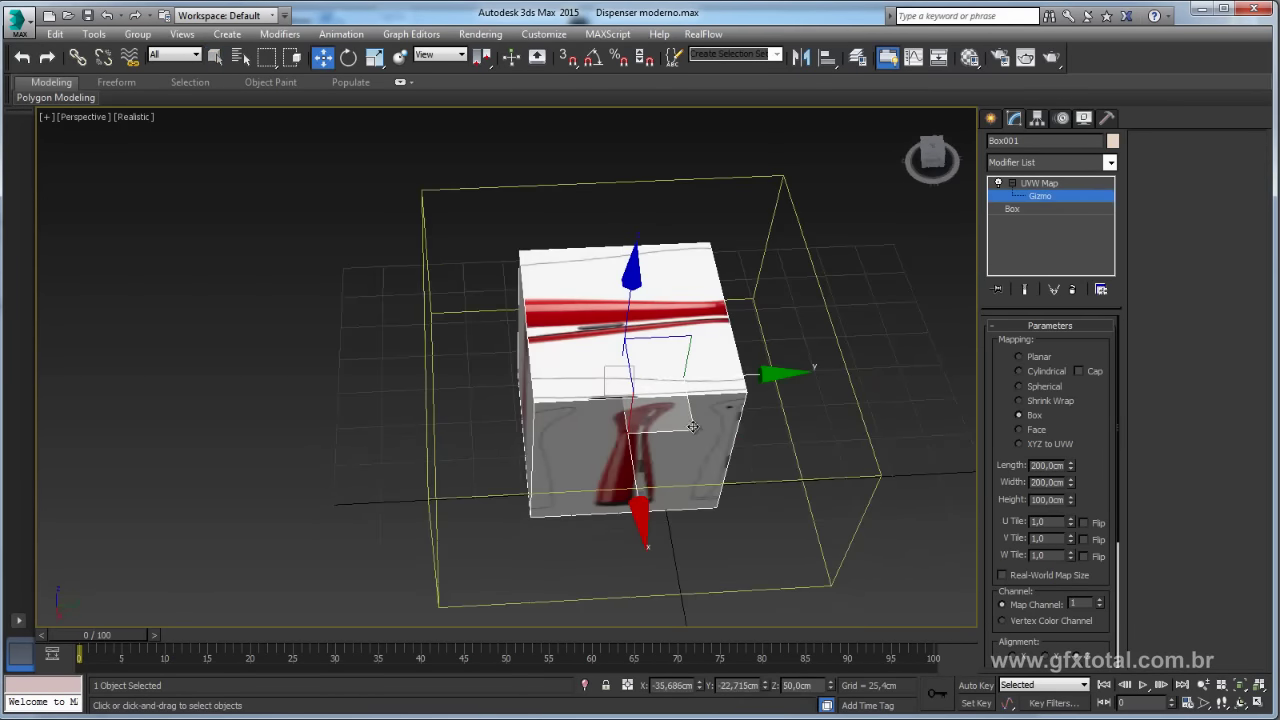
pyautogui.moveTo(693, 427); pyautogui.dragTo(769, 353)
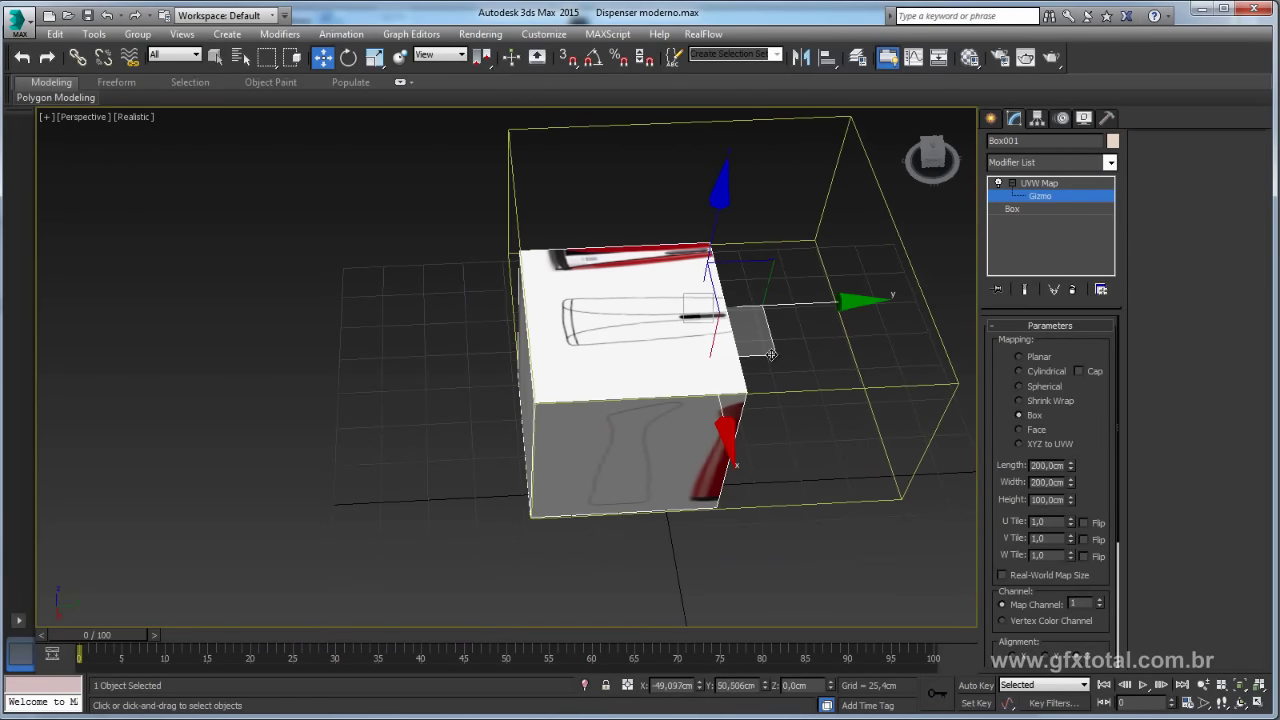
pyautogui.moveTo(769, 353)
pyautogui.keyDown('alt'); pyautogui.mouseDown(button='middle')
pyautogui.moveTo(808, 318)
pyautogui.moveTo(560, 334)
pyautogui.moveTo(551, 434)
pyautogui.moveTo(703, 367)
pyautogui.moveTo(741, 392)
pyautogui.mouseUp(button='middle'); pyautogui.keyUp('alt')
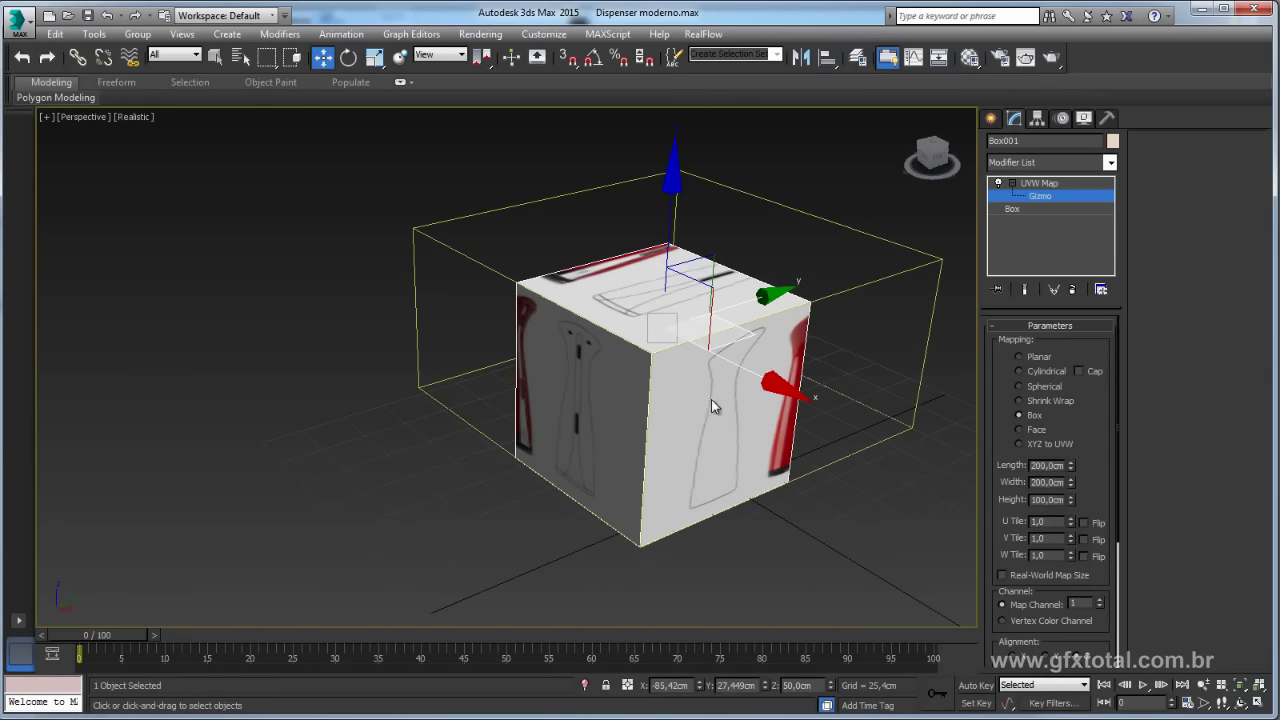
pyautogui.keyDown('alt'); pyautogui.moveTo(702, 528); pyautogui.dragTo(562, 363, button='middle'); pyautogui.keyUp('alt')
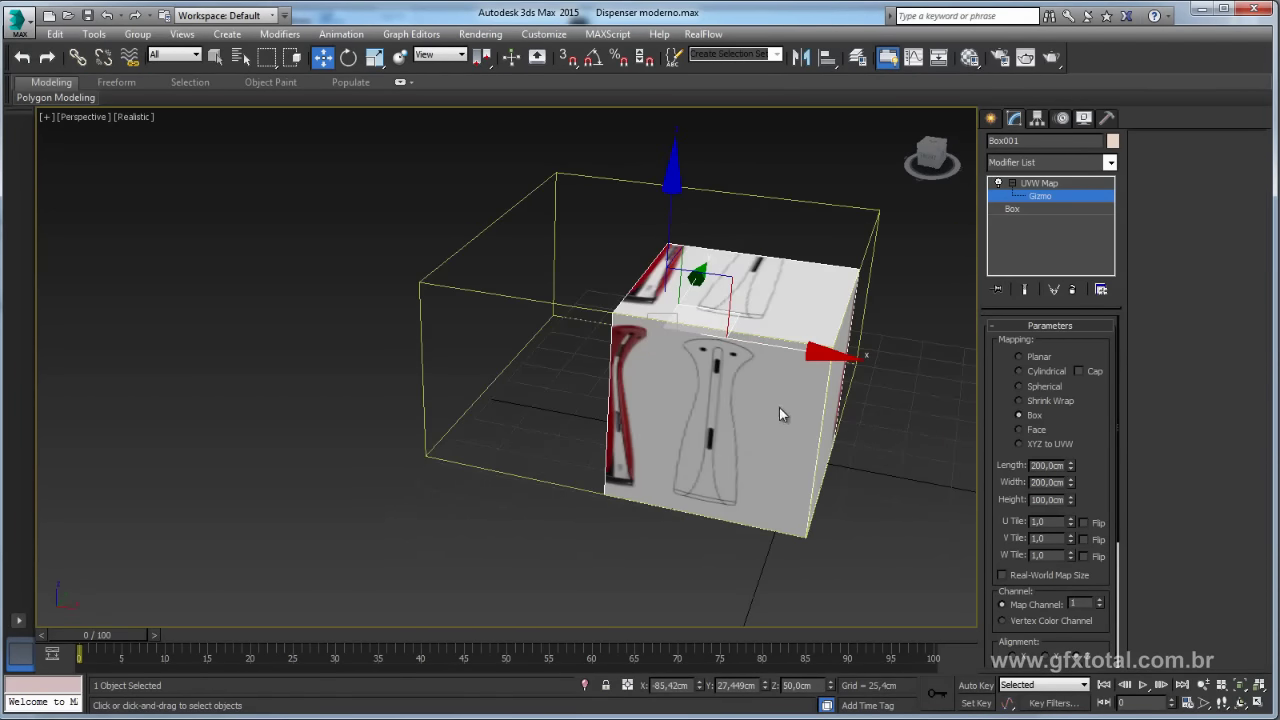
pyautogui.moveTo(779, 407)
pyautogui.keyDown('alt'); pyautogui.mouseDown(button='middle')
pyautogui.moveTo(651, 423)
pyautogui.moveTo(635, 453)
pyautogui.mouseUp(button='middle'); pyautogui.keyUp('alt')
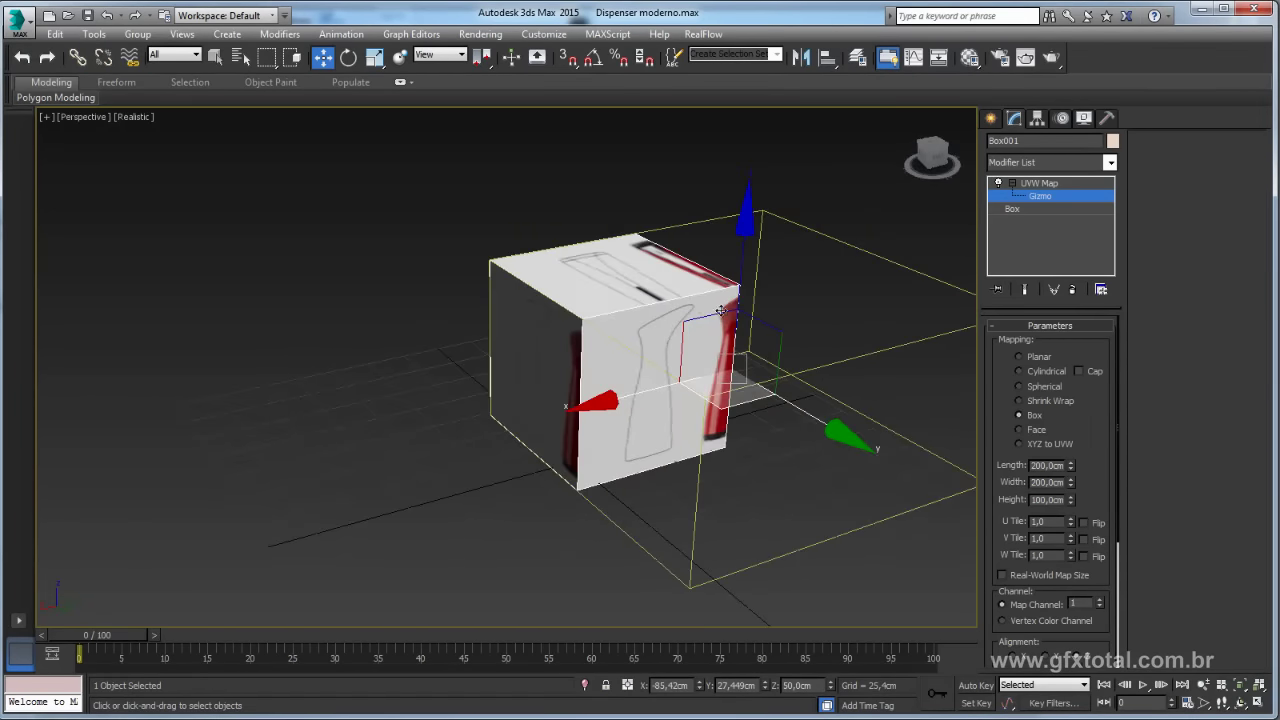
pyautogui.moveTo(720, 311)
pyautogui.keyDown('alt'); pyautogui.mouseDown(button='middle')
pyautogui.moveTo(814, 380)
pyautogui.moveTo(771, 486)
pyautogui.moveTo(672, 327)
pyautogui.mouseUp(button='middle'); pyautogui.keyUp('alt')
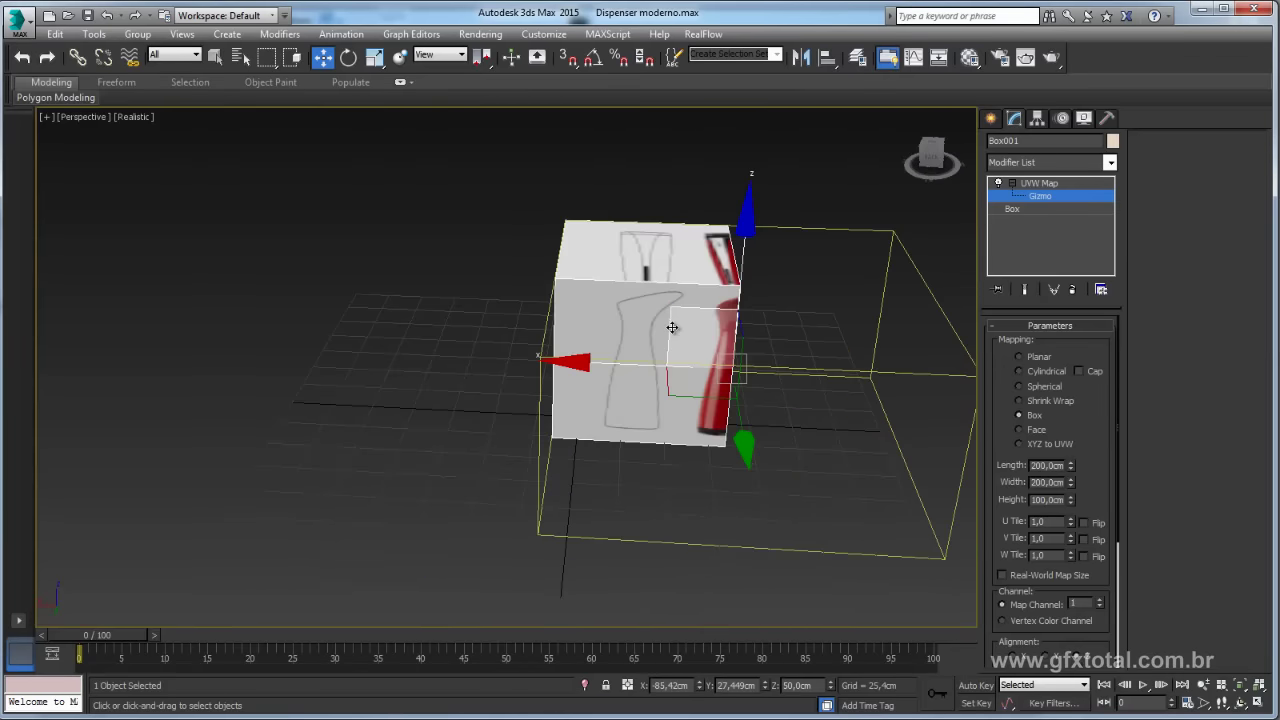
# Step: Convert the box to Editable Poly and delete all but two perpendicular faces
pyautogui.rightClick(679, 303)
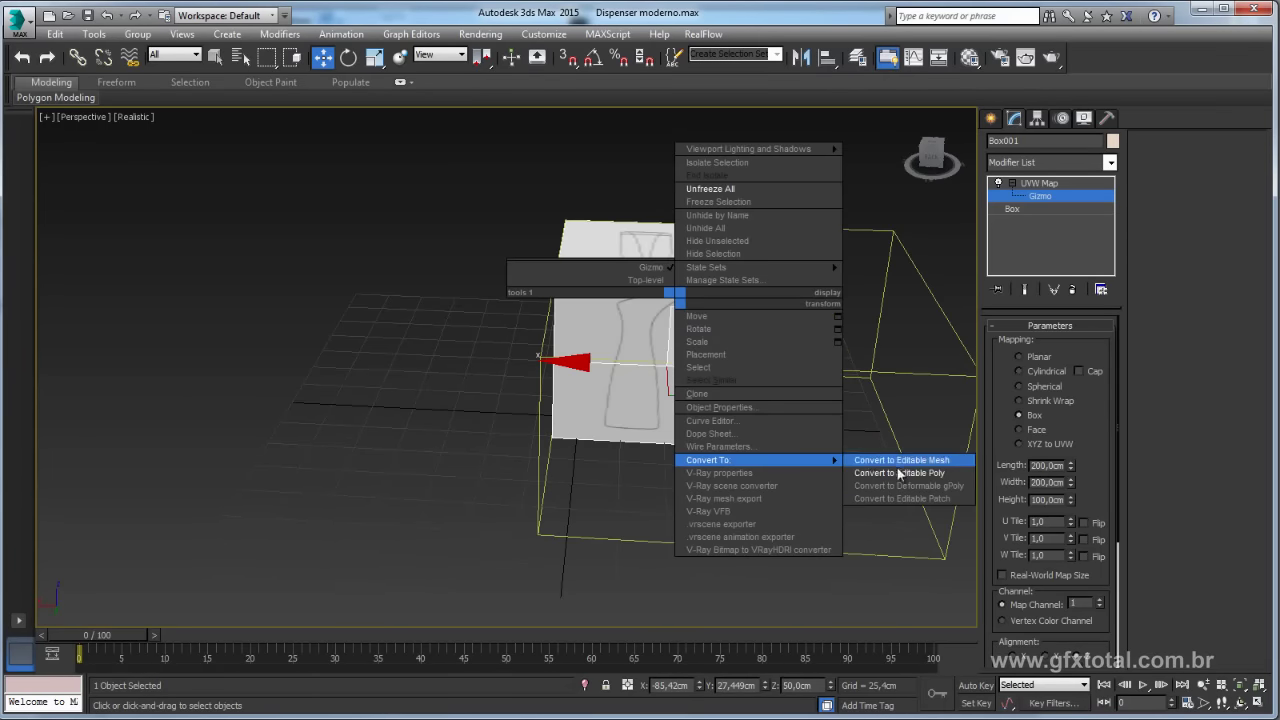
pyautogui.click(907, 477)
pyautogui.click(1066, 343)
pyautogui.keyDown('alt'); pyautogui.moveTo(660, 380); pyautogui.dragTo(733, 470, button='middle'); pyautogui.keyUp('alt')
pyautogui.moveTo(733, 470); pyautogui.dragTo(628, 351)
pyautogui.press('Delete')
# Step: Flip the two remaining polygons so the images face inward, then exit Polygon level
pyautogui.moveTo(680, 391)
pyautogui.keyDown('alt'); pyautogui.mouseDown(button='middle')
pyautogui.moveTo(723, 423)
pyautogui.moveTo(703, 387)
pyautogui.moveTo(405, 180)
pyautogui.mouseUp(button='middle'); pyautogui.keyUp('alt')
pyautogui.moveTo(405, 180); pyautogui.dragTo(729, 388)
pyautogui.moveTo(729, 388)
pyautogui.keyDown('alt'); pyautogui.mouseDown(button='middle')
pyautogui.moveTo(698, 476)
pyautogui.moveTo(674, 427)
pyautogui.mouseUp(button='middle'); pyautogui.keyUp('alt')
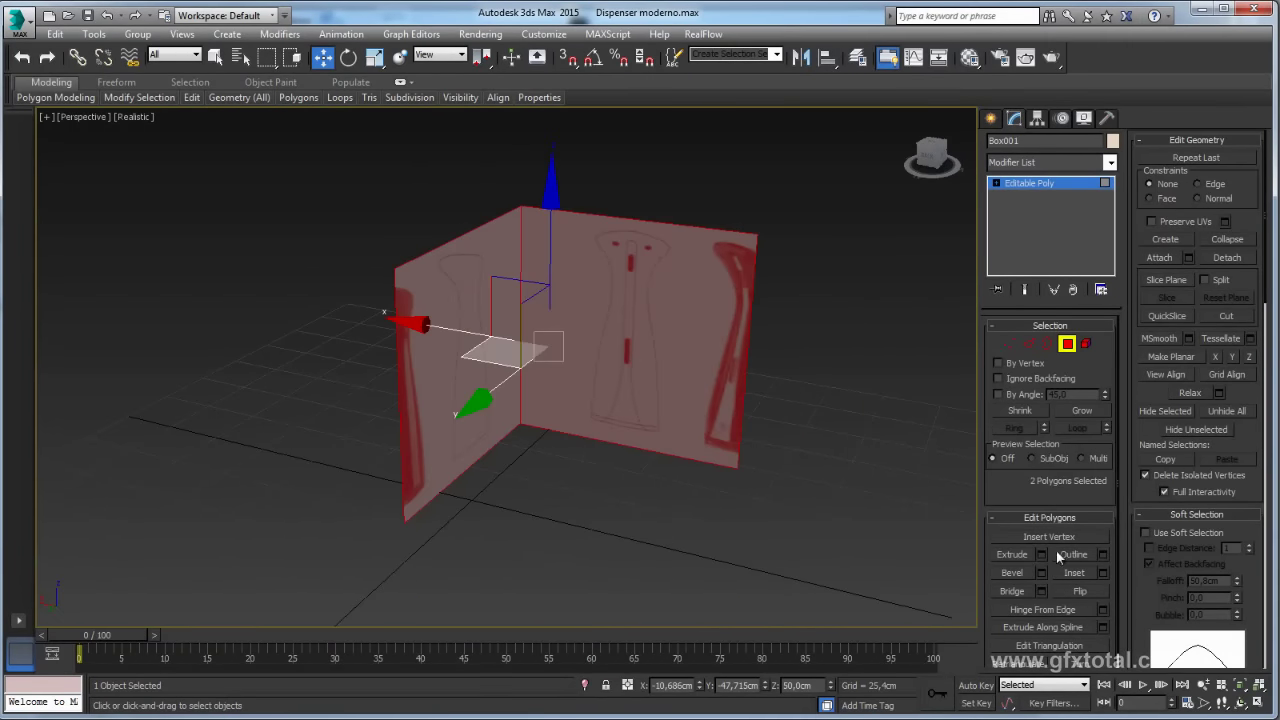
pyautogui.click(1078, 591)
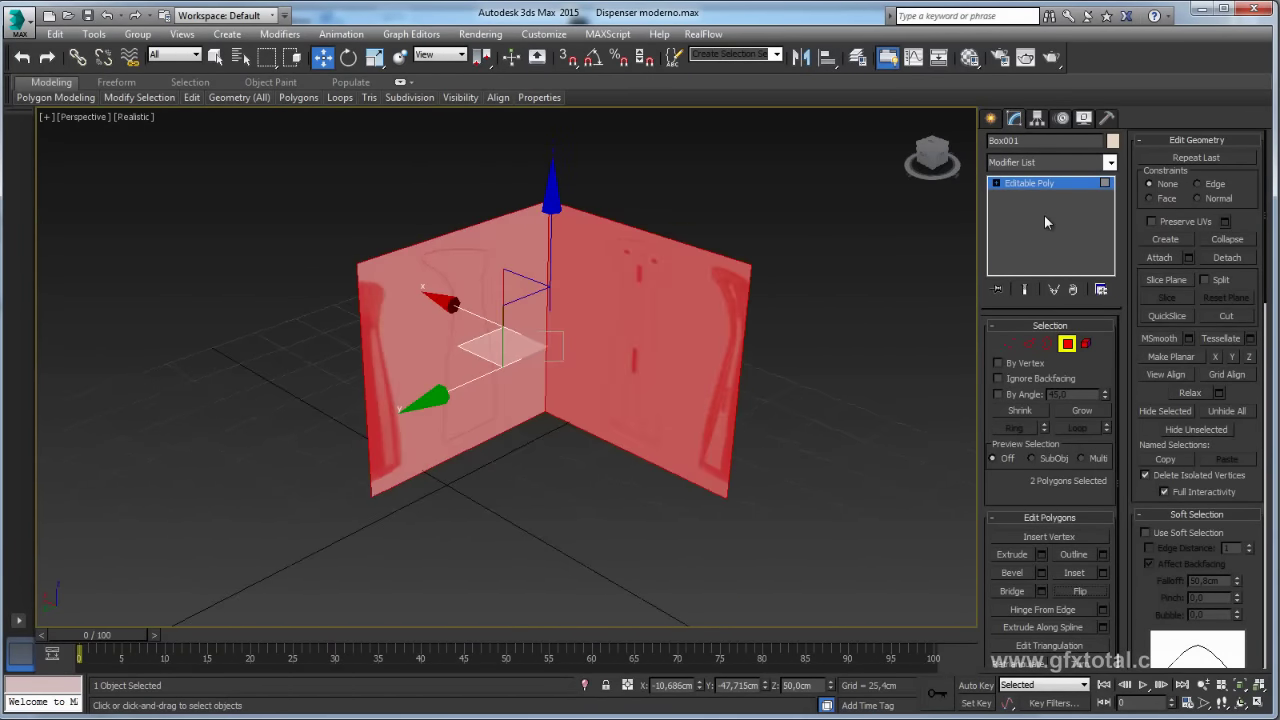
pyautogui.click(1030, 183)
pyautogui.keyDown('alt'); pyautogui.moveTo(560, 380); pyautogui.dragTo(624, 398, button='middle'); pyautogui.keyUp('alt')
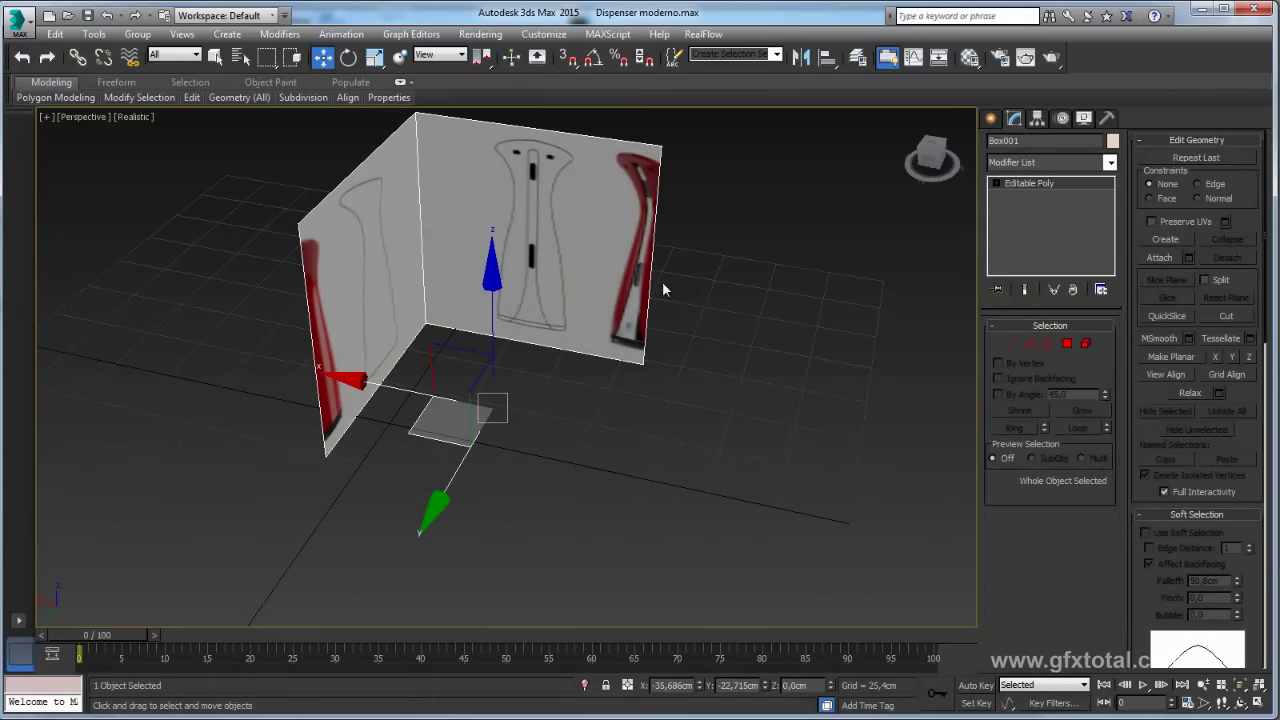
# Step: Set the panels' X and Y position to 0
pyautogui.doubleClick(679, 686)
pyautogui.write('0')
pyautogui.press('Tab')
pyautogui.write('0')
pyautogui.press('Return')
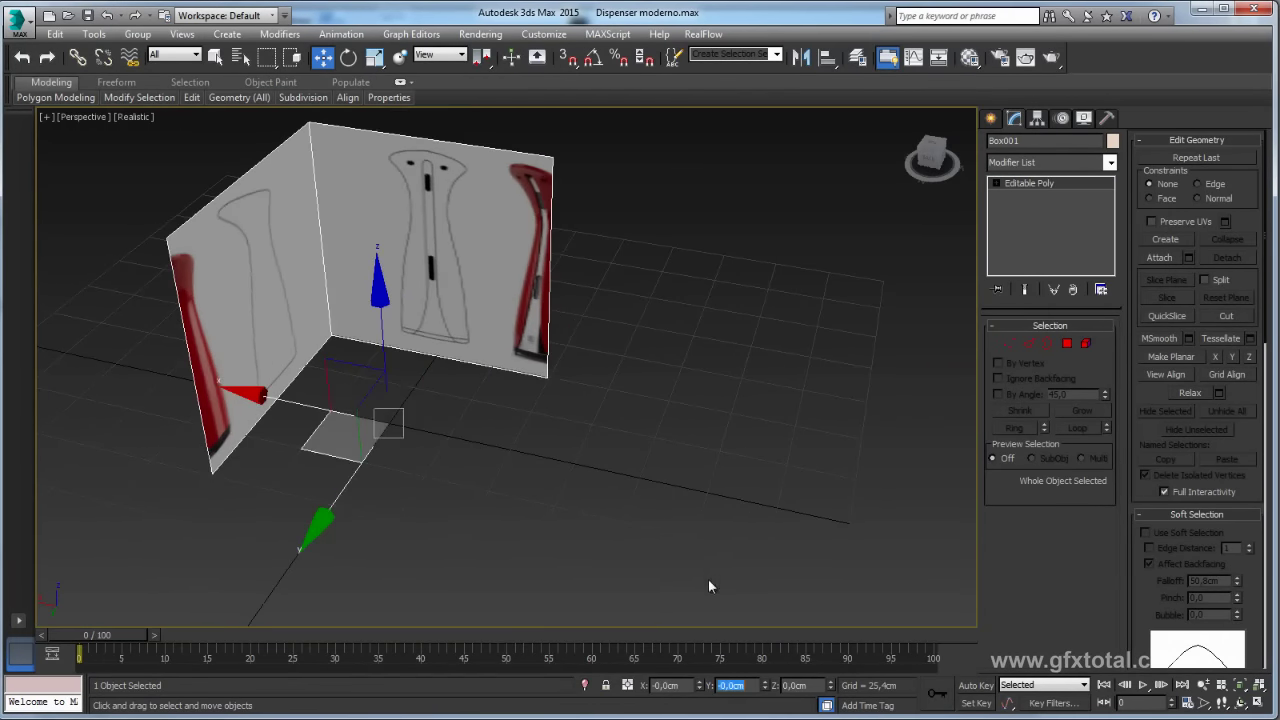
# Step: Orbit around the centred reference panels and briefly check the red dispenser photo
pyautogui.moveTo(709, 586)
pyautogui.keyDown('alt'); pyautogui.mouseDown(button='middle')
pyautogui.moveTo(489, 319)
pyautogui.moveTo(477, 391)
pyautogui.moveTo(486, 271)
pyautogui.moveTo(594, 274)
pyautogui.moveTo(435, 273)
pyautogui.mouseUp(button='middle'); pyautogui.keyUp('alt')
pyautogui.scroll(2, 435, 273)
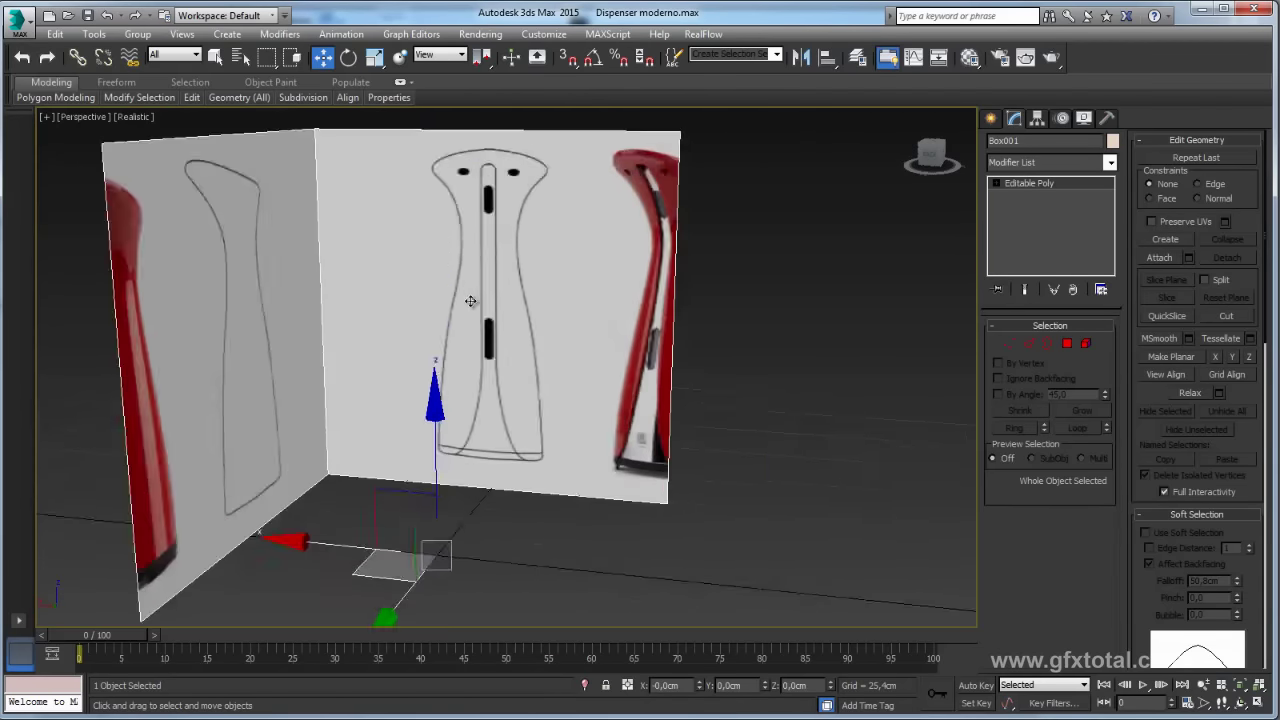
pyautogui.scroll(3, 550, 260)
pyautogui.scroll(-4, 555, 249)
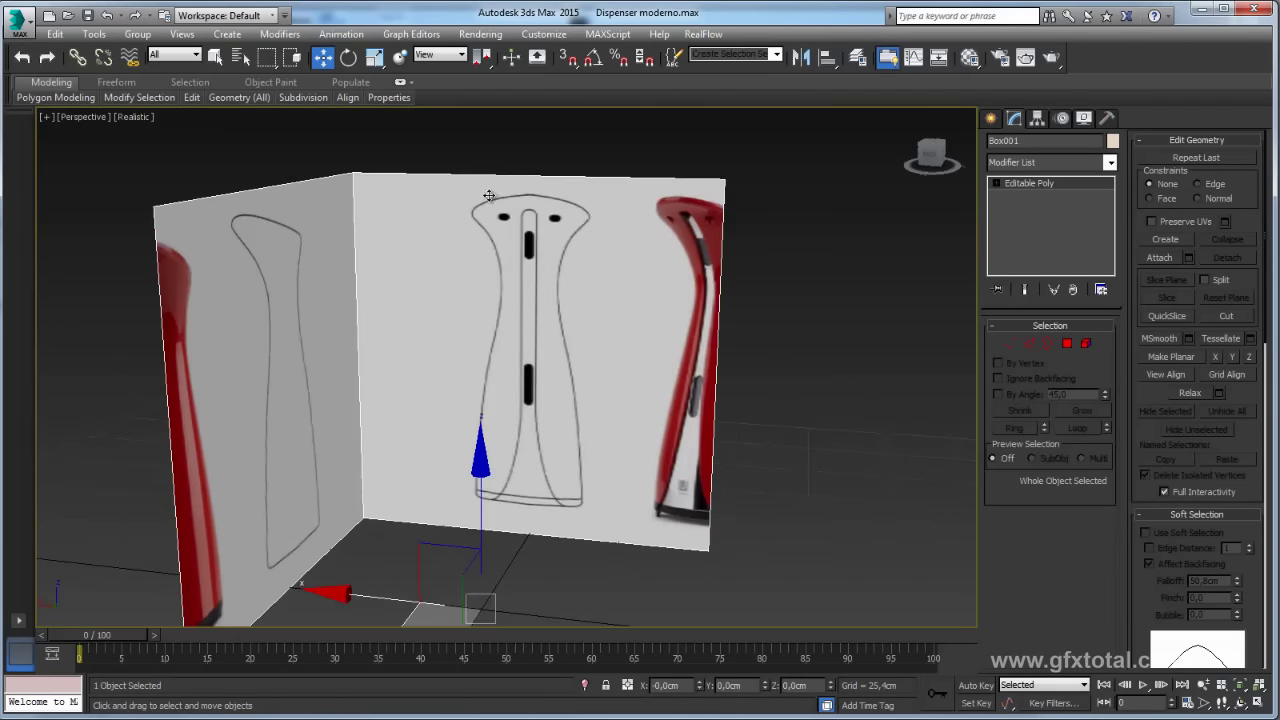
pyautogui.moveTo(465, 399)
pyautogui.keyDown('alt'); pyautogui.mouseDown(button='middle')
pyautogui.moveTo(274, 369)
pyautogui.moveTo(157, 251)
pyautogui.mouseUp(button='middle'); pyautogui.keyUp('alt')
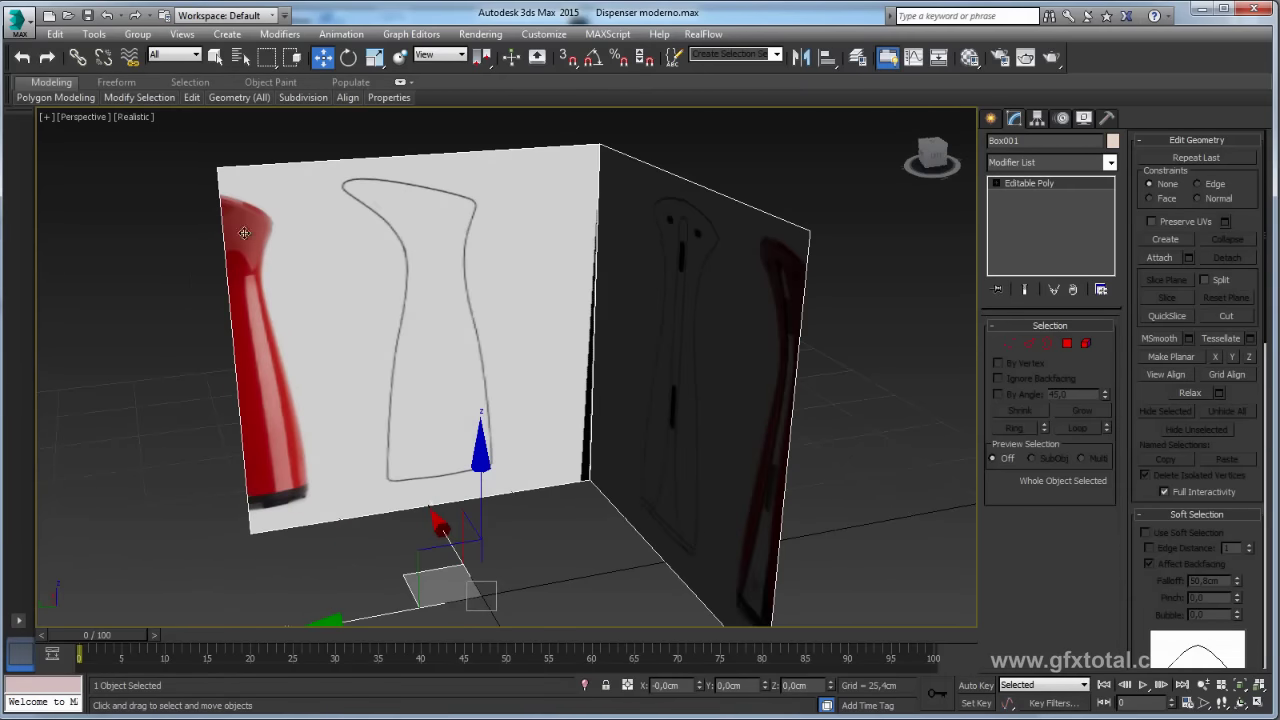
pyautogui.keyDown('alt'); pyautogui.moveTo(283, 286); pyautogui.dragTo(549, 219, button='middle'); pyautogui.keyUp('alt')
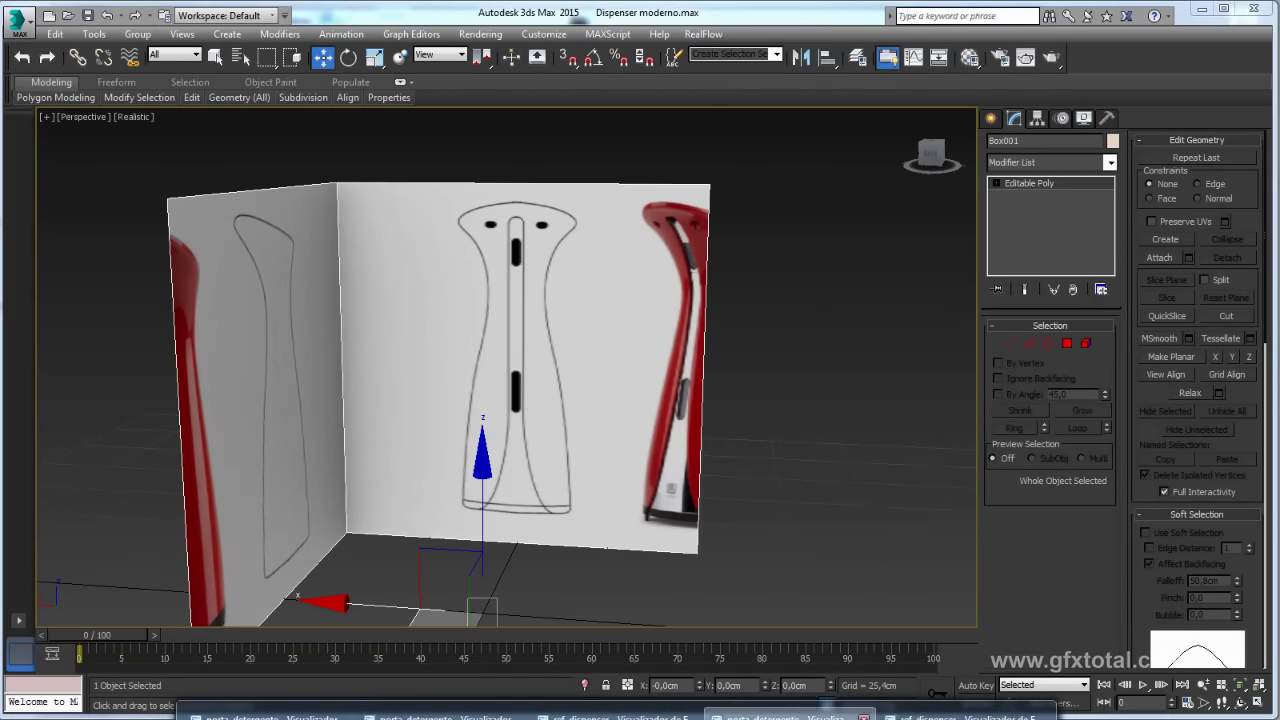
pyautogui.click(775, 717)
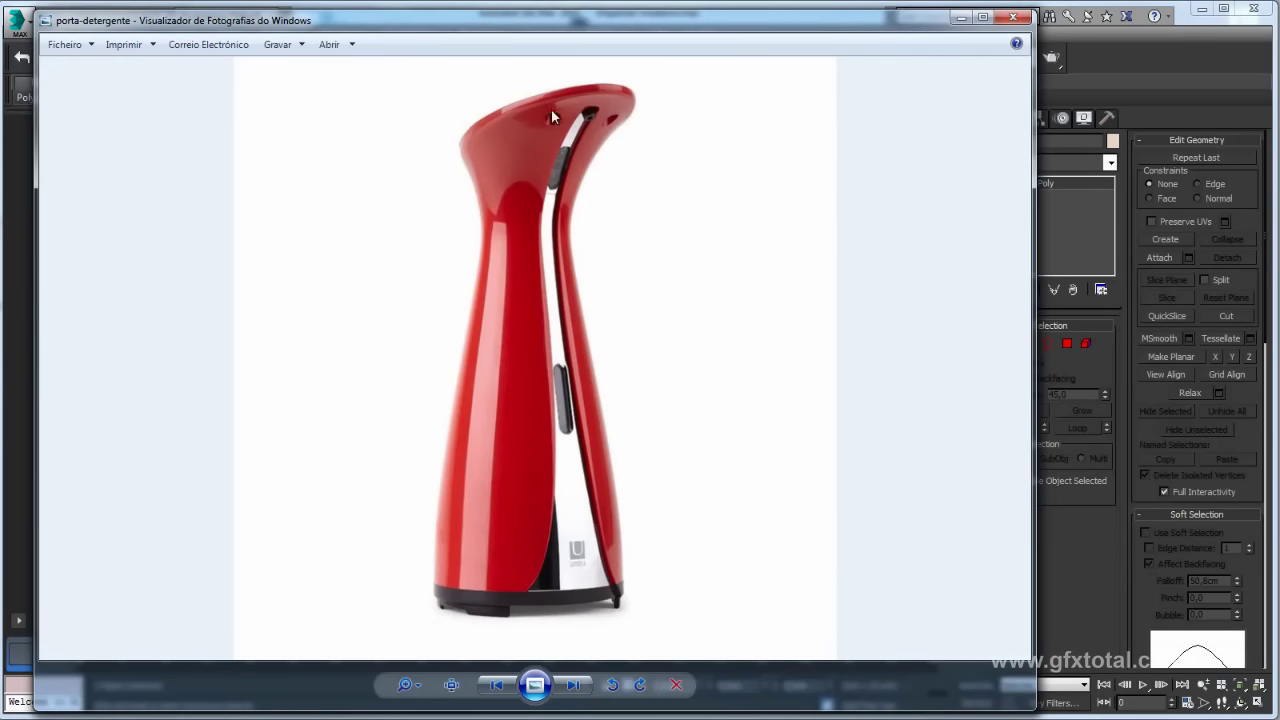
pyautogui.click(960, 17)
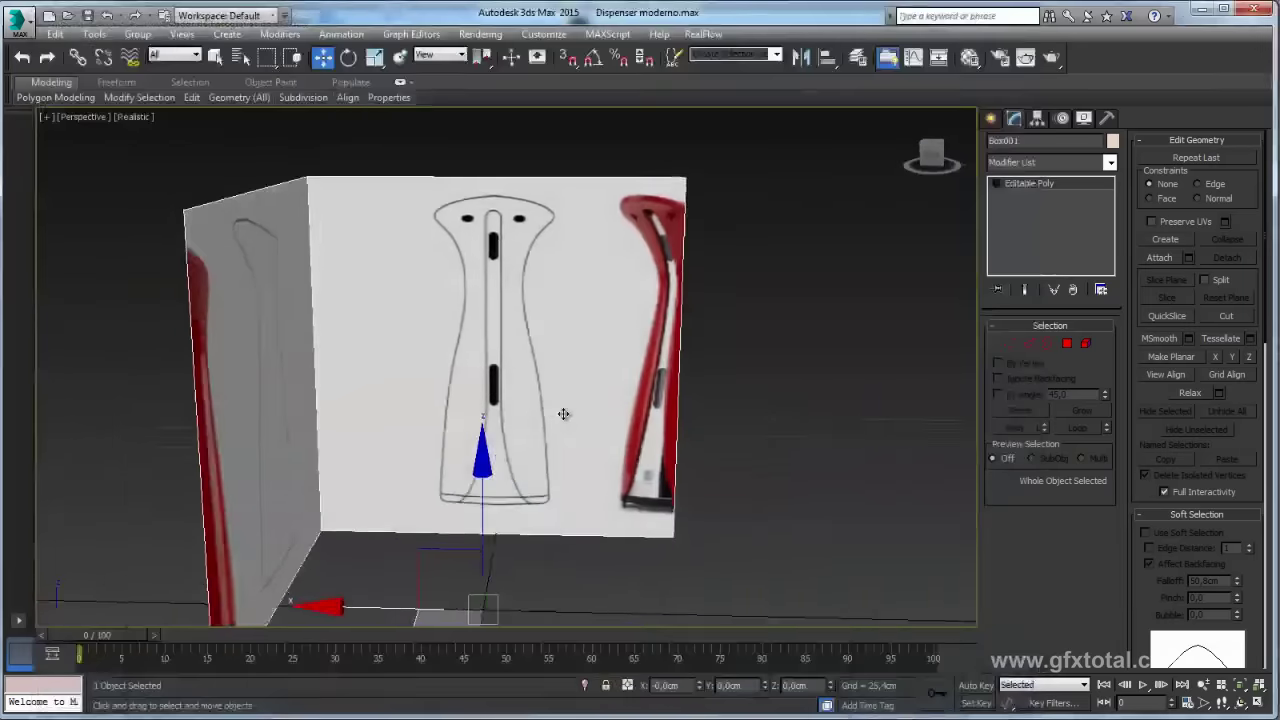
# Step: Show the Standard Primitives object types in the Create panel
pyautogui.moveTo(538, 421); pyautogui.dragTo(578, 424, button='middle')
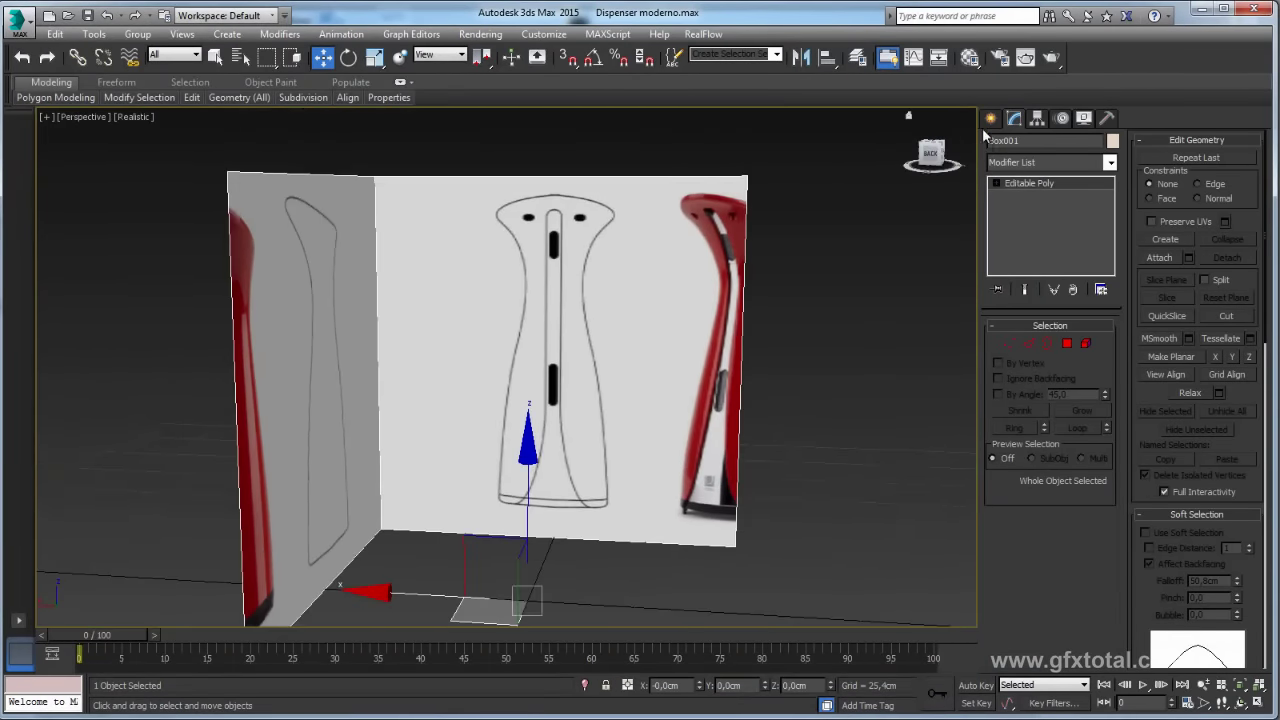
pyautogui.click(991, 118)
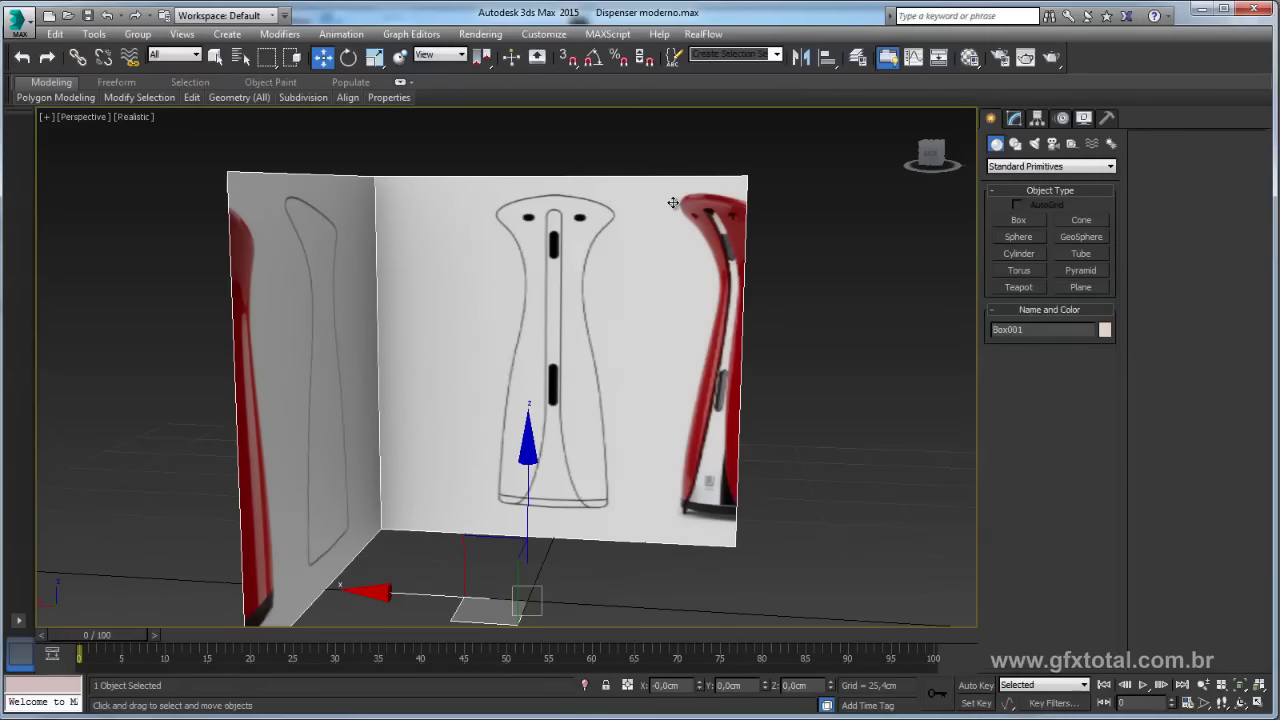
pyautogui.keyDown('alt'); pyautogui.moveTo(679, 207); pyautogui.dragTo(681, 282, button='middle'); pyautogui.keyUp('alt')
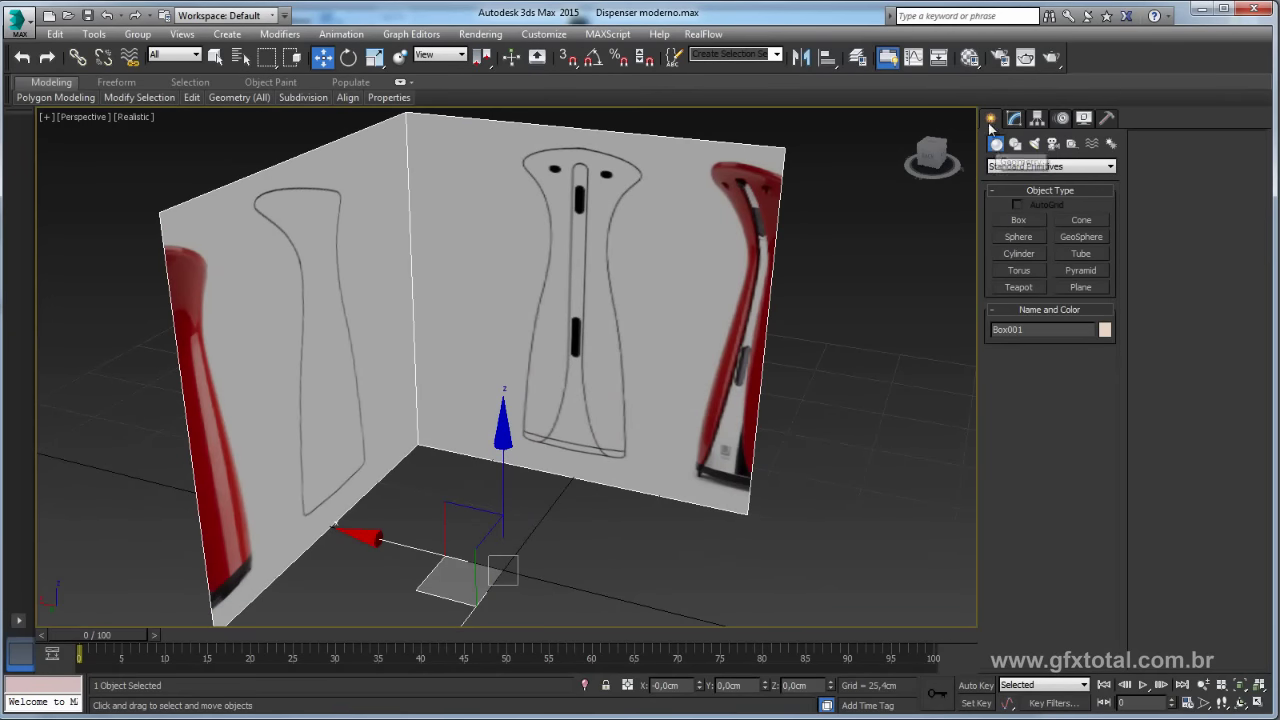
# Step: Draw a cylinder of radius 13.664 cm and height 87.928 cm between the panels
pyautogui.click(1020, 254)
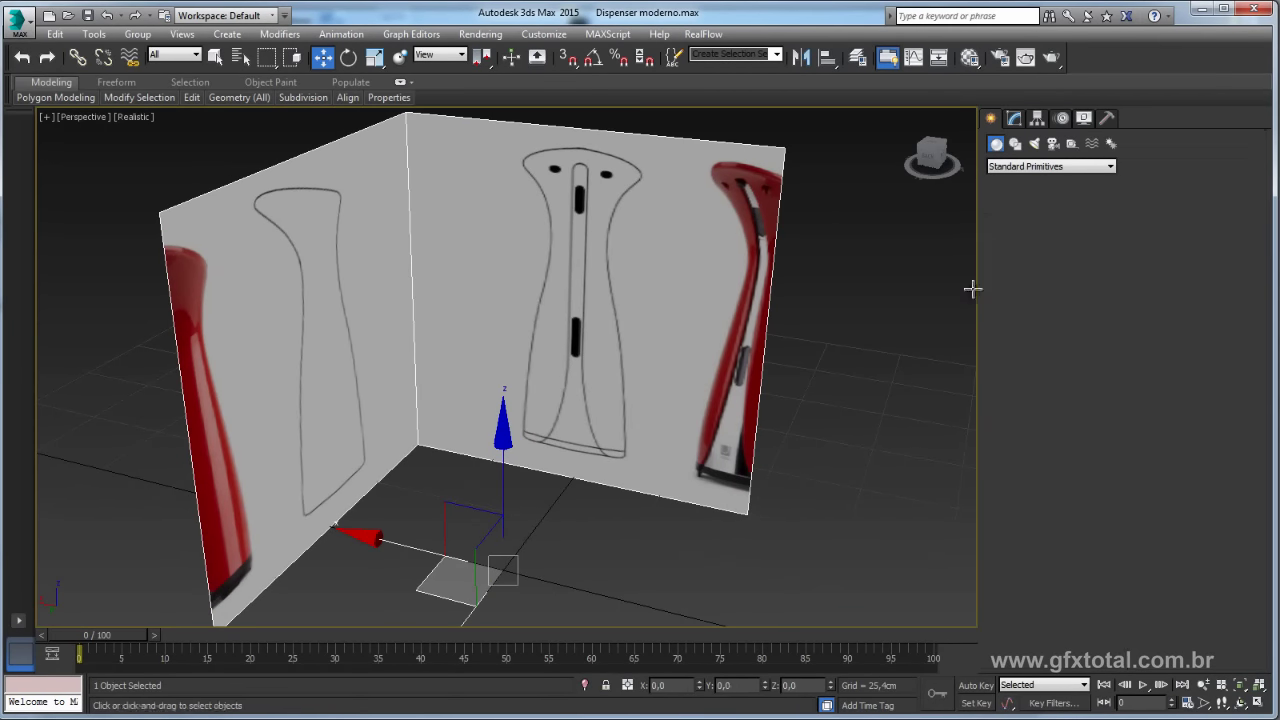
pyautogui.keyDown('alt'); pyautogui.moveTo(607, 474); pyautogui.dragTo(551, 514, button='middle'); pyautogui.keyUp('alt')
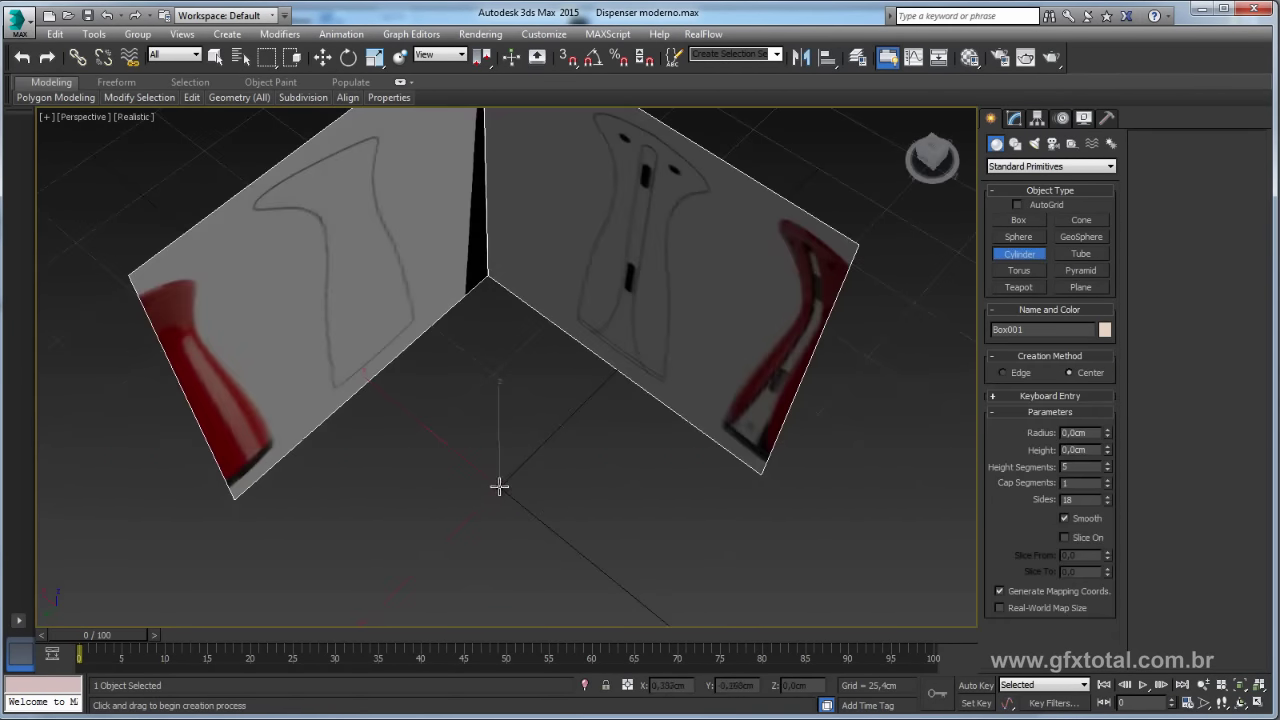
pyautogui.moveTo(495, 490); pyautogui.dragTo(549, 503)
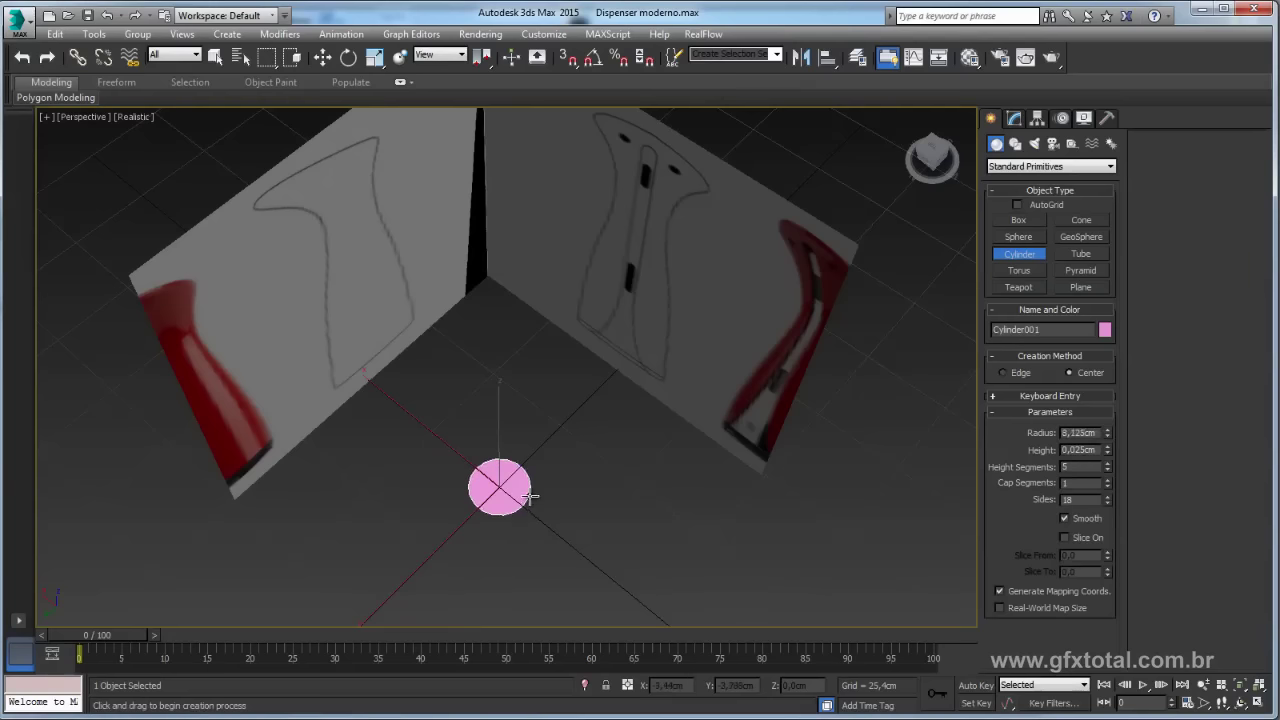
pyautogui.click(573, 177)
pyautogui.moveTo(573, 177)
pyautogui.keyDown('alt'); pyautogui.mouseDown(button='middle')
pyautogui.moveTo(614, 360)
pyautogui.moveTo(620, 343)
pyautogui.mouseUp(button='middle'); pyautogui.keyUp('alt')
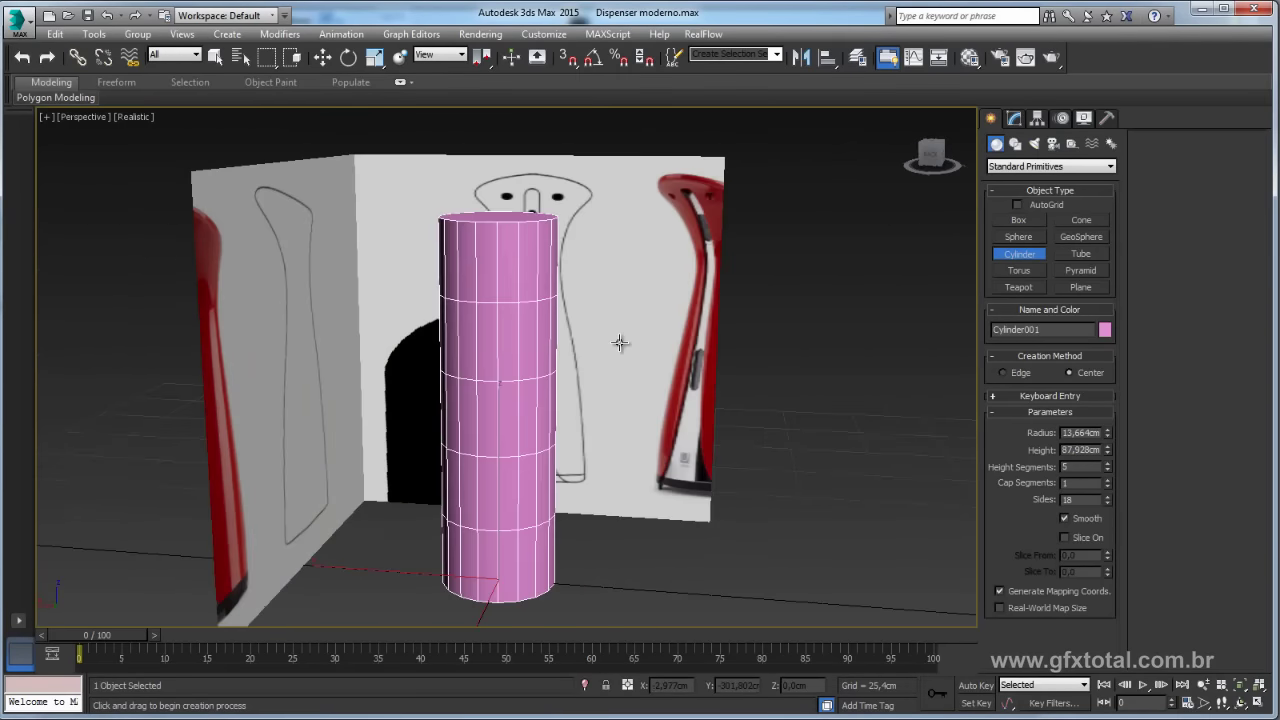
# Step: Check the cylinder in Front view, select Box001, and return to Perspective
pyautogui.press('f')
pyautogui.scroll(3, 563, 371)
pyautogui.scroll(3, 531, 354)
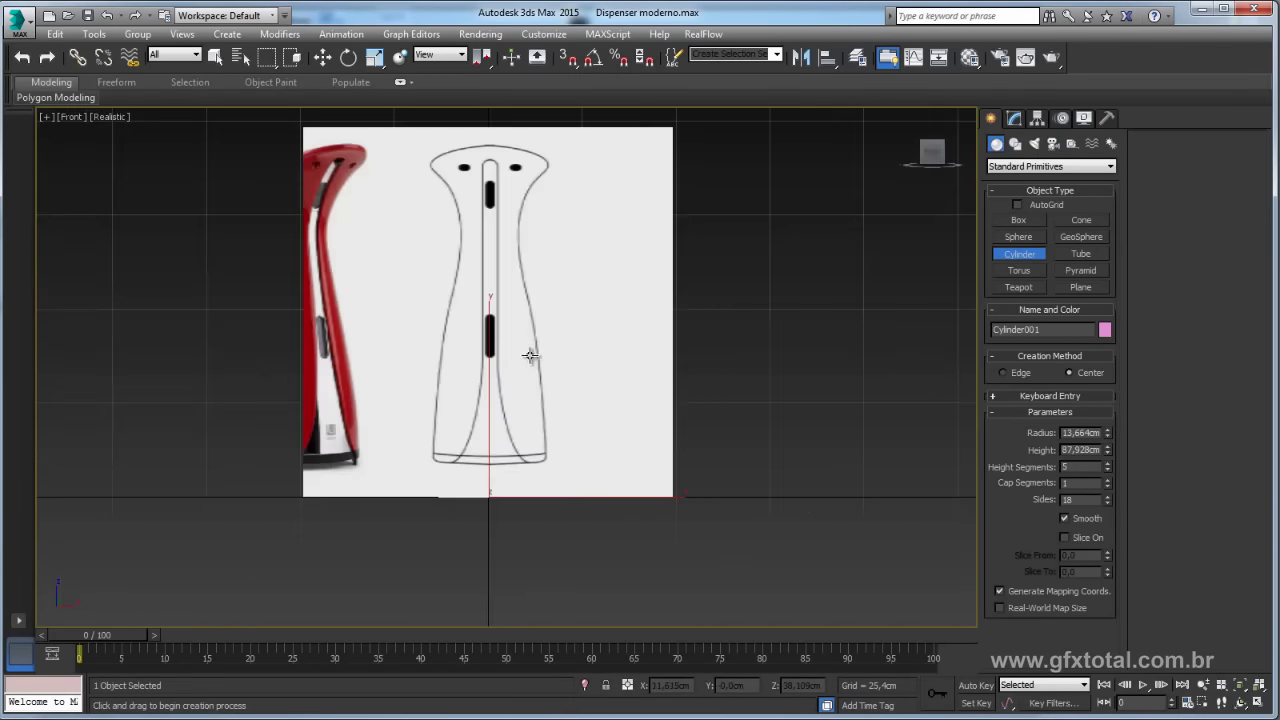
pyautogui.moveTo(529, 341); pyautogui.dragTo(567, 407, button='middle')
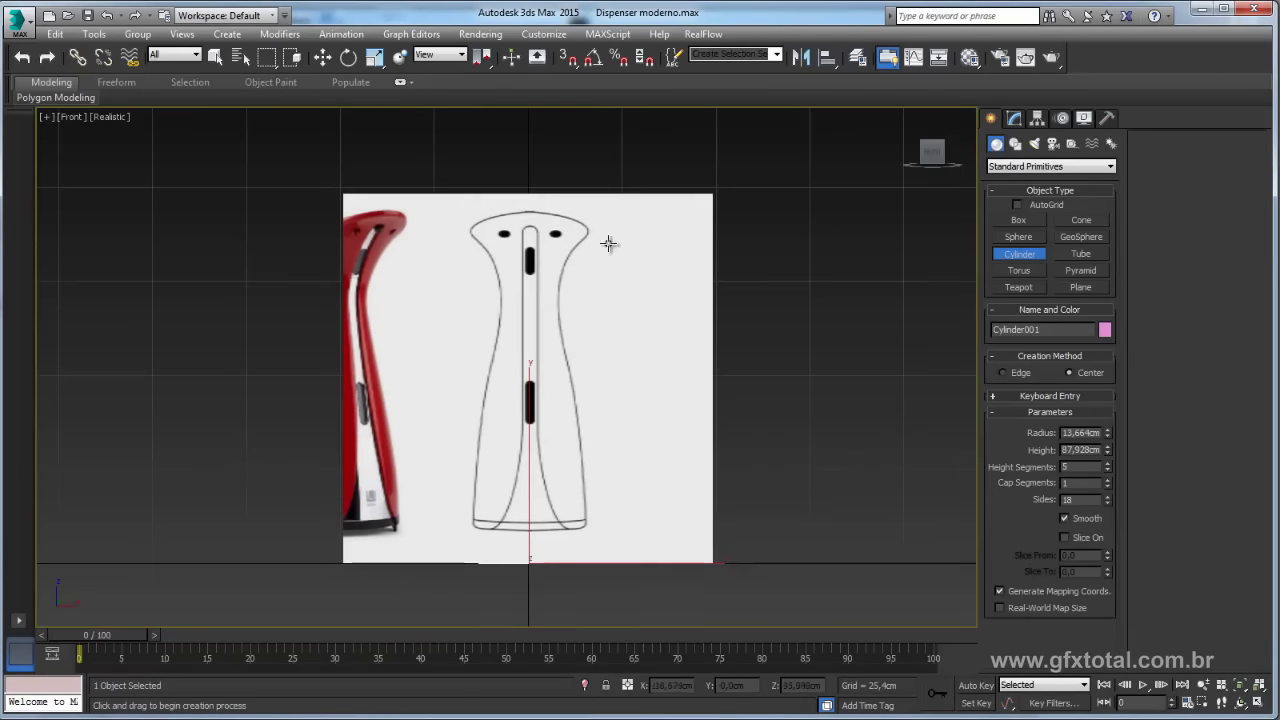
pyautogui.press('w')
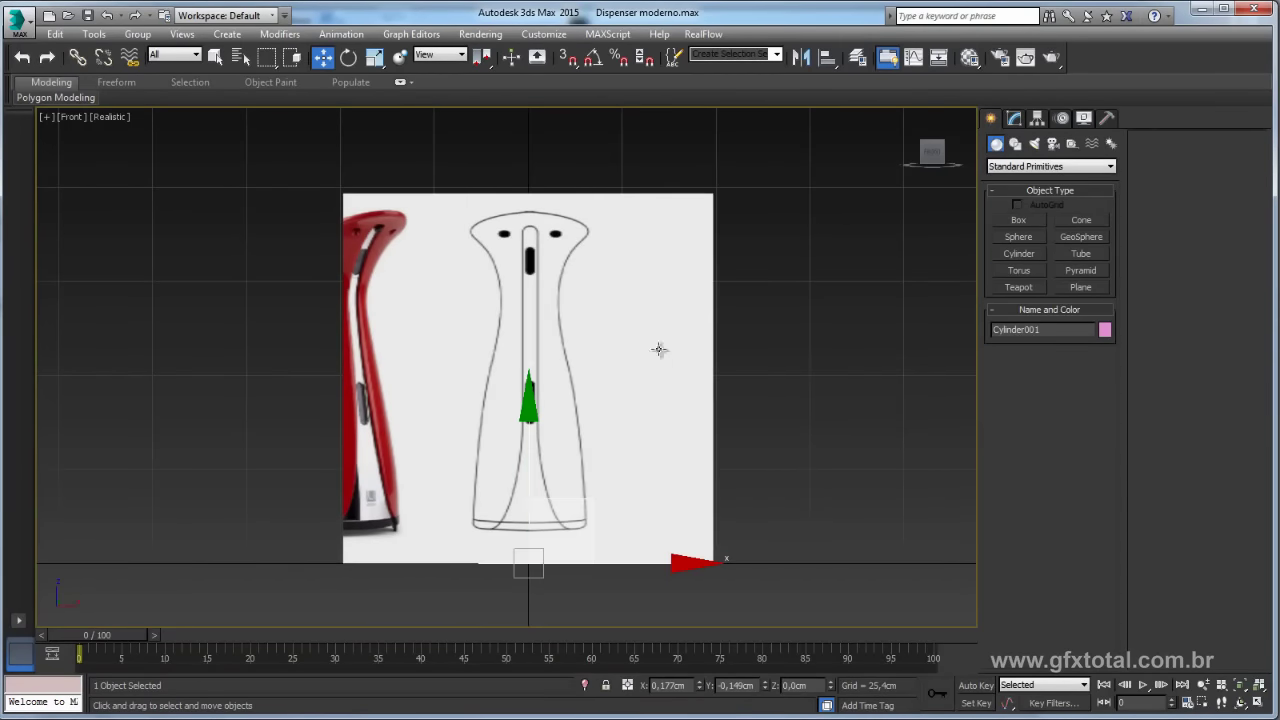
pyautogui.click(623, 389)
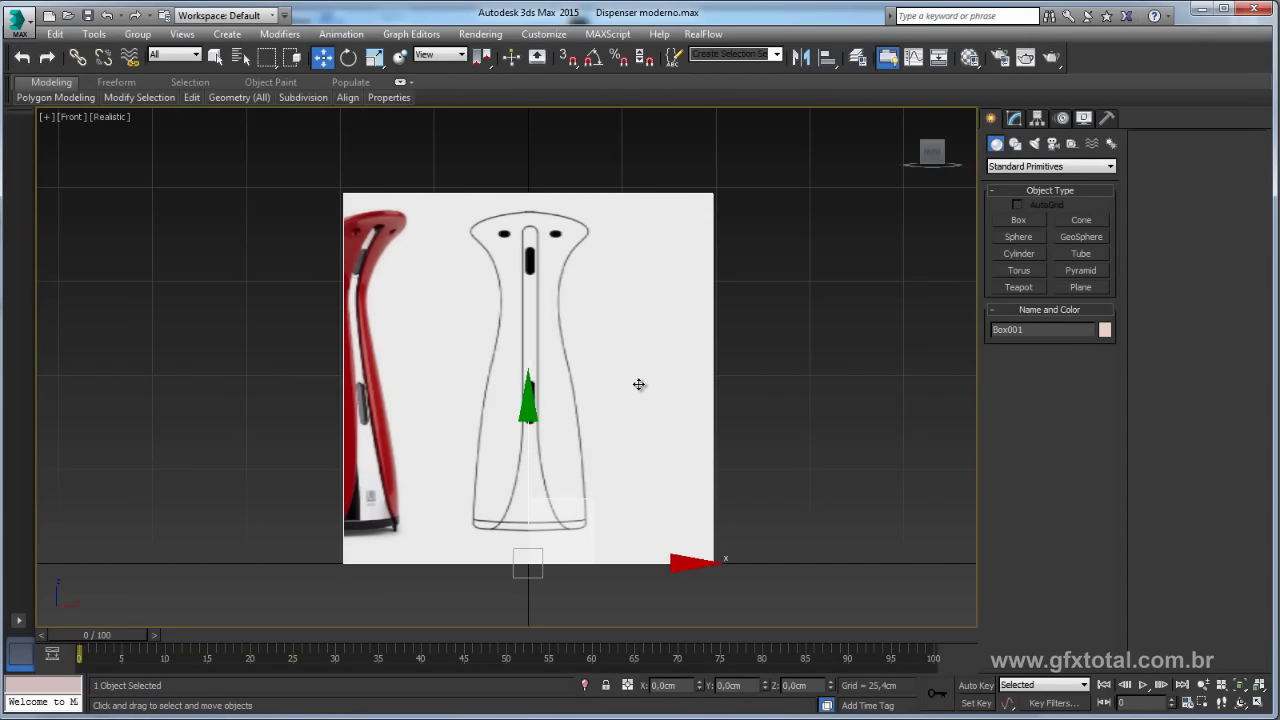
pyautogui.press('p')
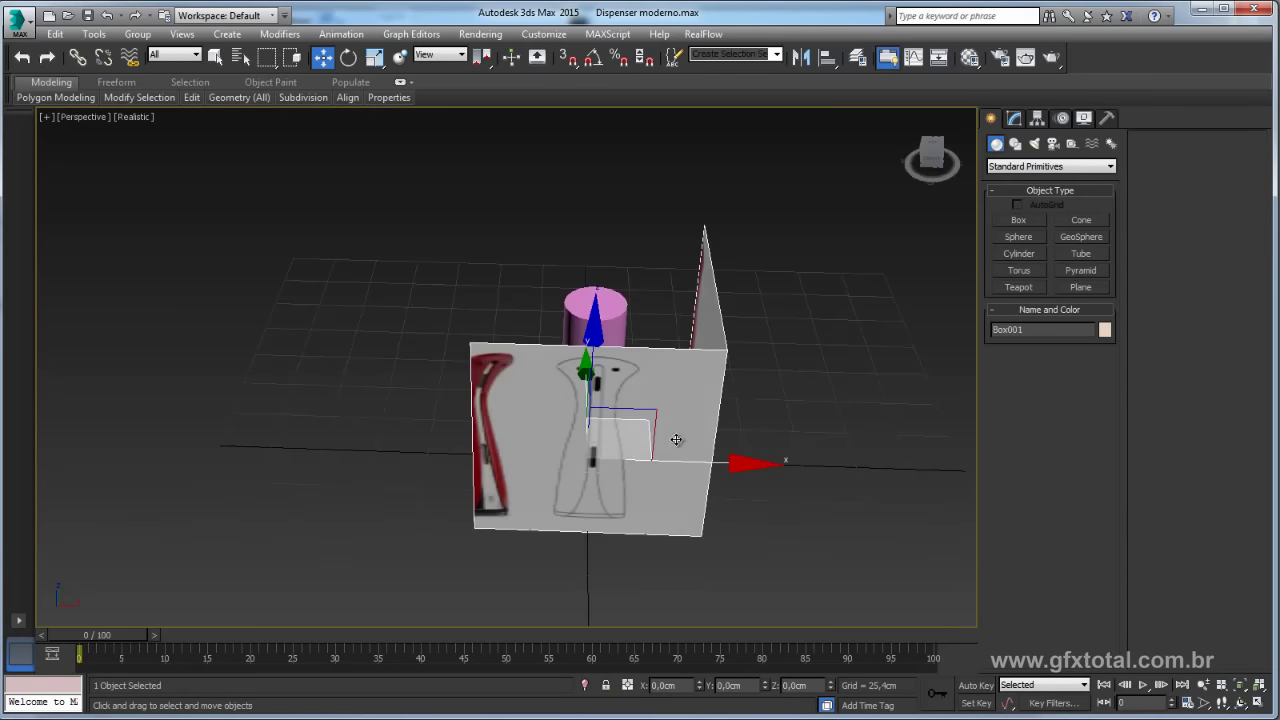
# Step: Rotate the reference panels 180° with angle snap enabled
pyautogui.click(594, 57)
pyautogui.press('e')
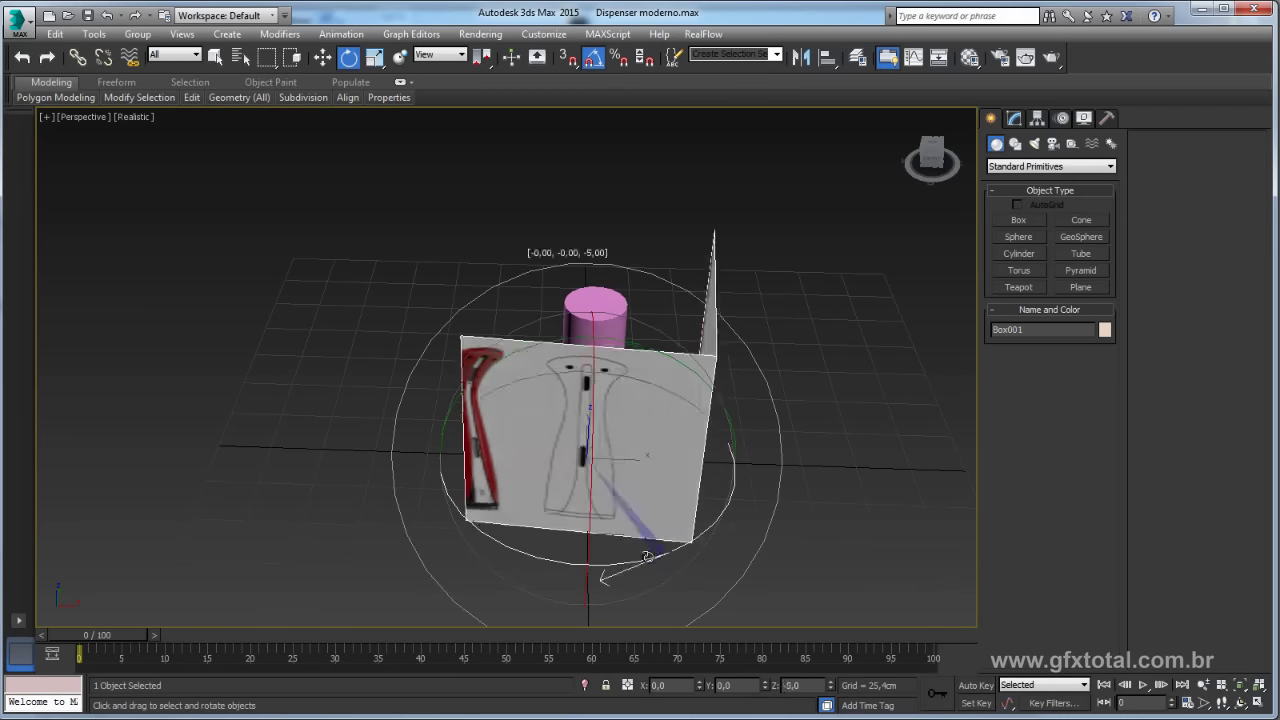
pyautogui.moveTo(660, 550); pyautogui.dragTo(509, 566)
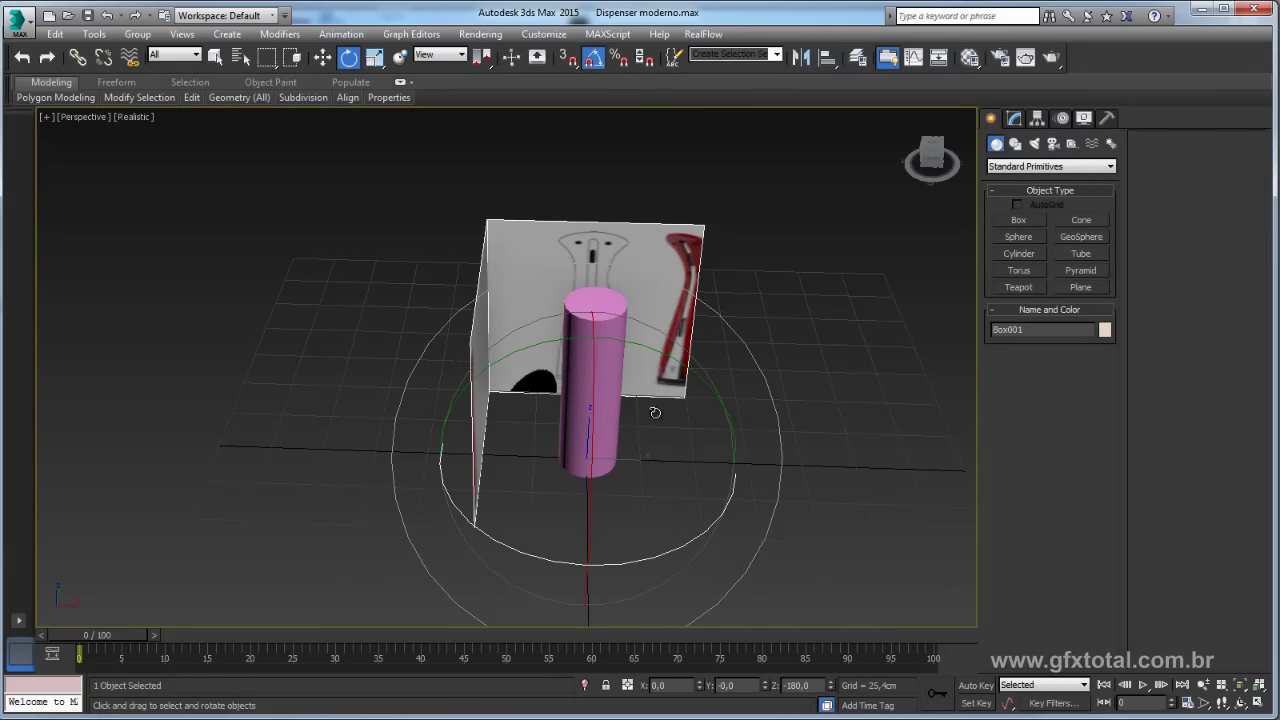
# Step: Mirror the reference panels across X with No Clone
pyautogui.press('f')
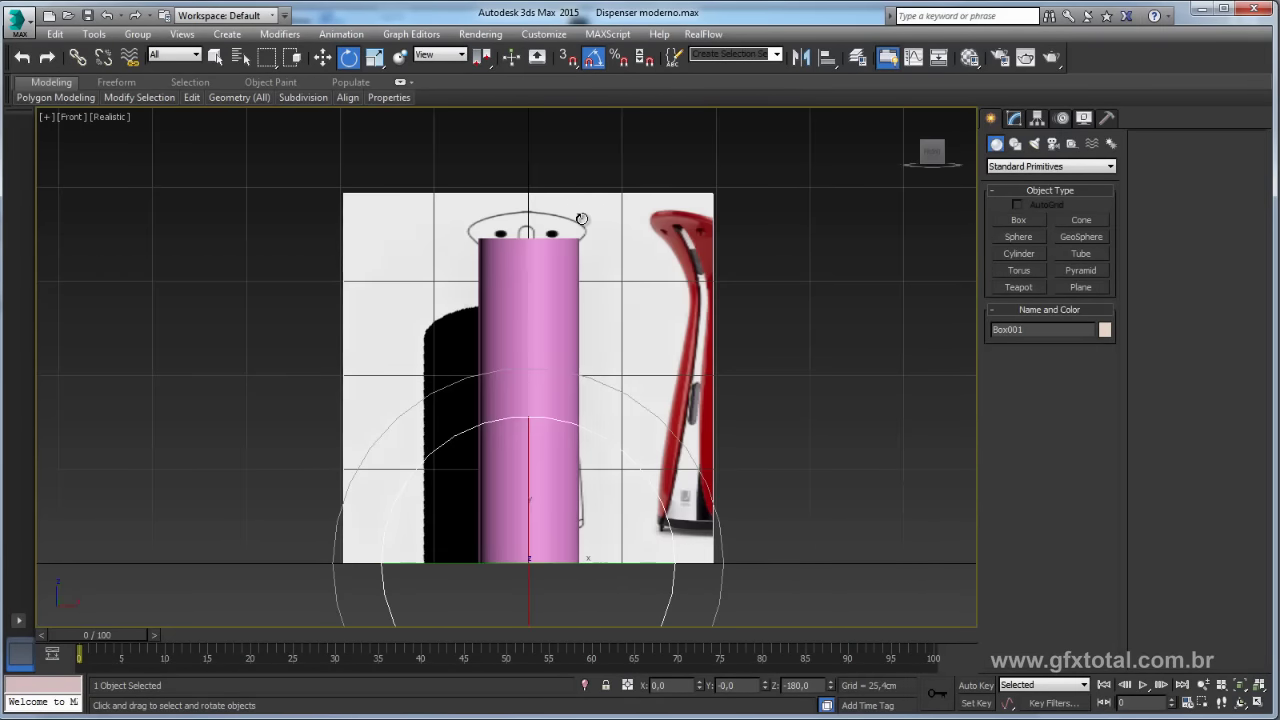
pyautogui.press('l')
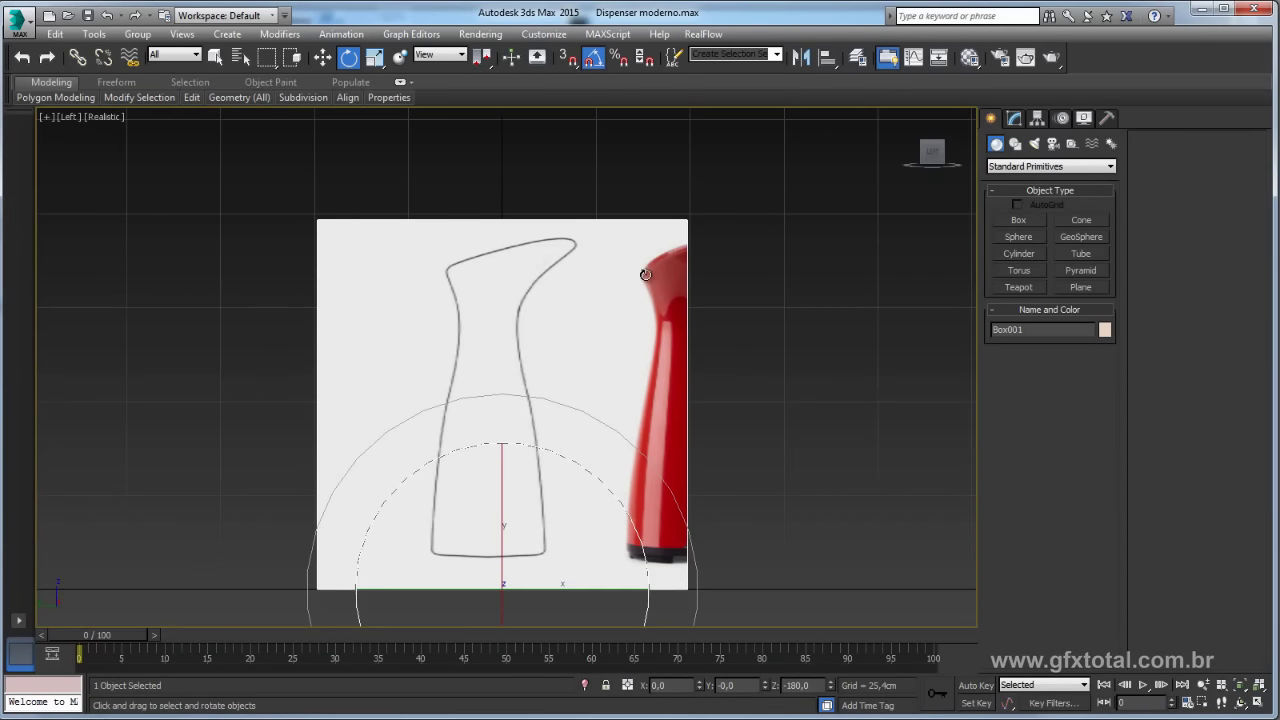
pyautogui.press('p')
pyautogui.moveTo(716, 275)
pyautogui.keyDown('alt'); pyautogui.mouseDown(button='middle')
pyautogui.moveTo(723, 340)
pyautogui.moveTo(802, 203)
pyautogui.mouseUp(button='middle'); pyautogui.keyUp('alt')
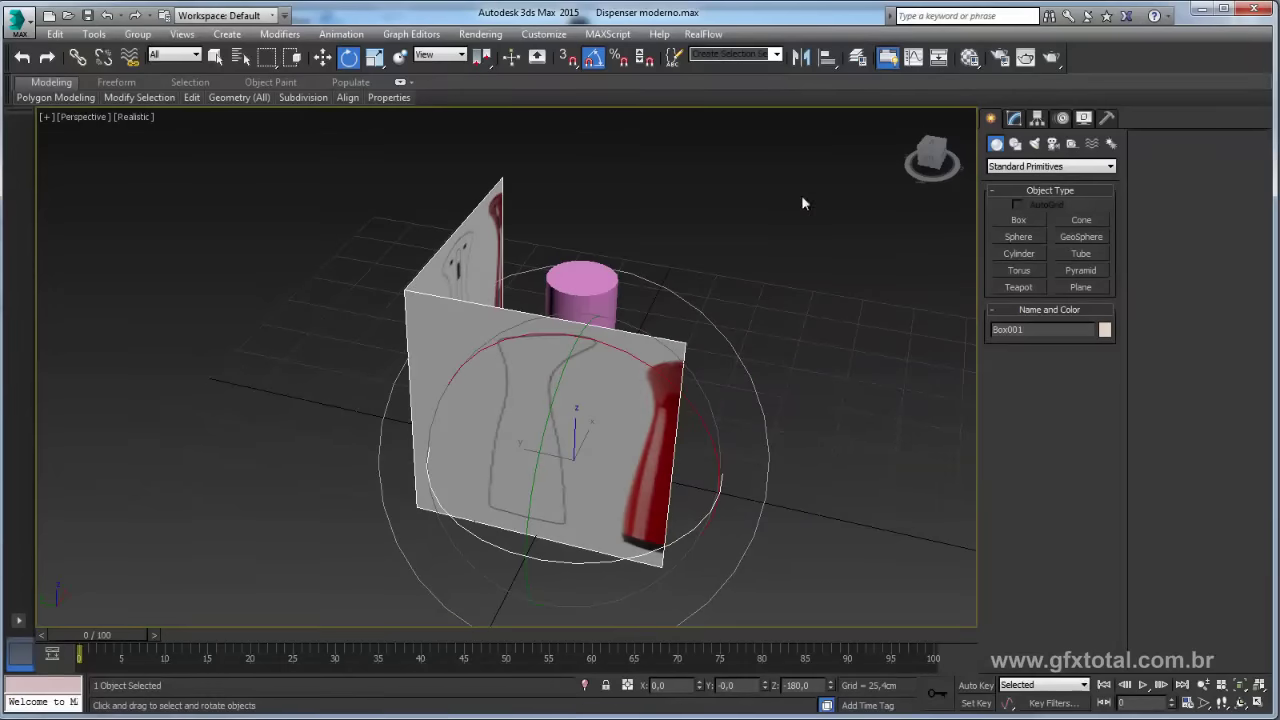
pyautogui.click(800, 57)
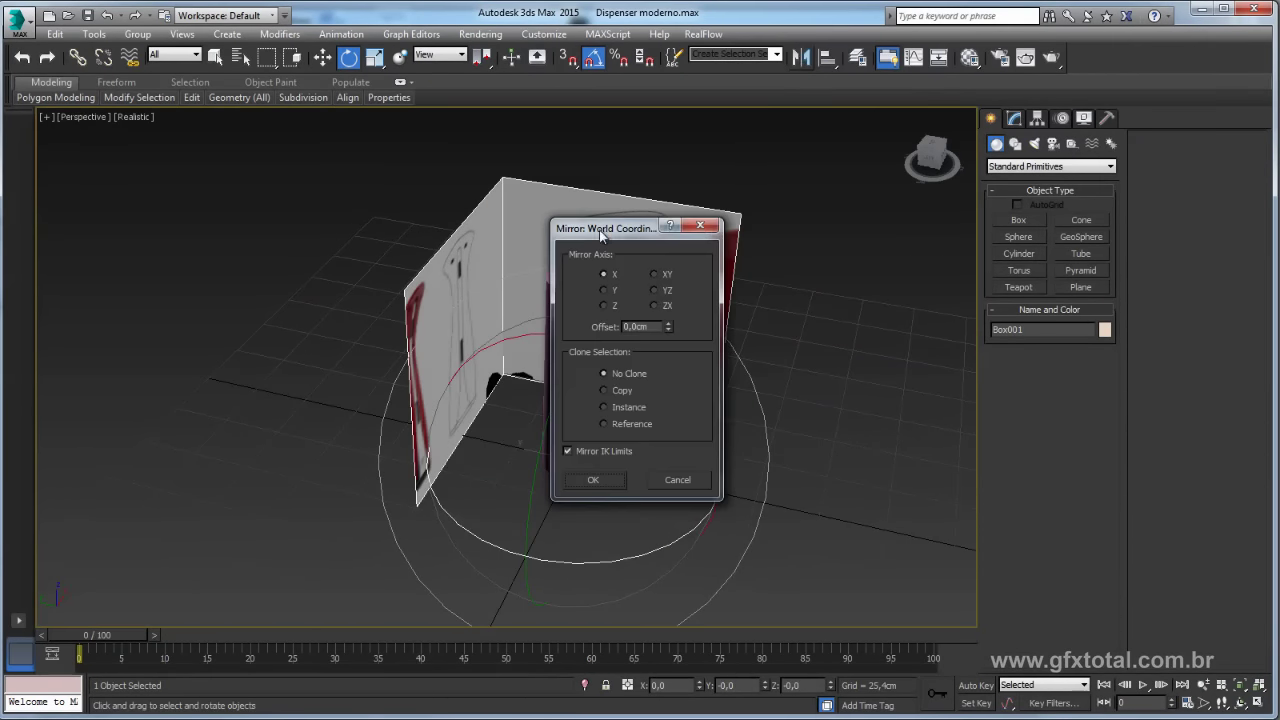
pyautogui.moveTo(601, 234); pyautogui.dragTo(812, 200)
pyautogui.click(806, 446)
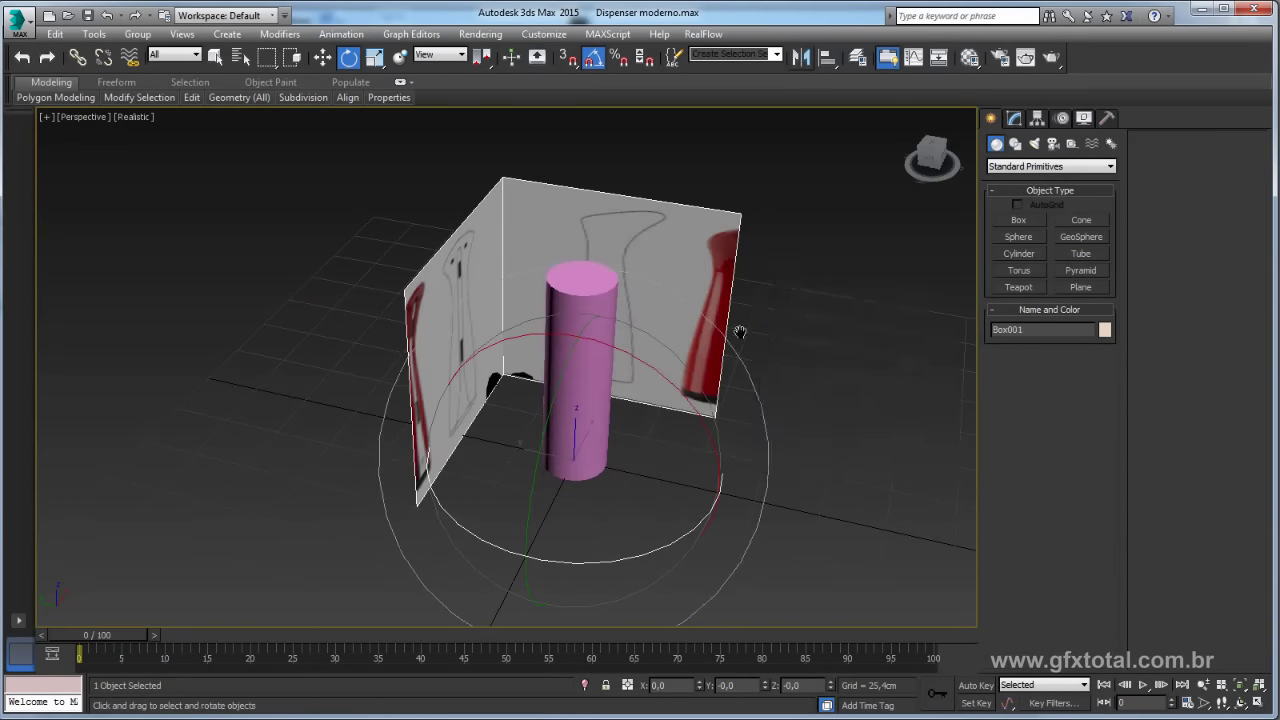
# Step: Switch the Left view to plain Shaded display
pyautogui.press('f')
pyautogui.press('l')
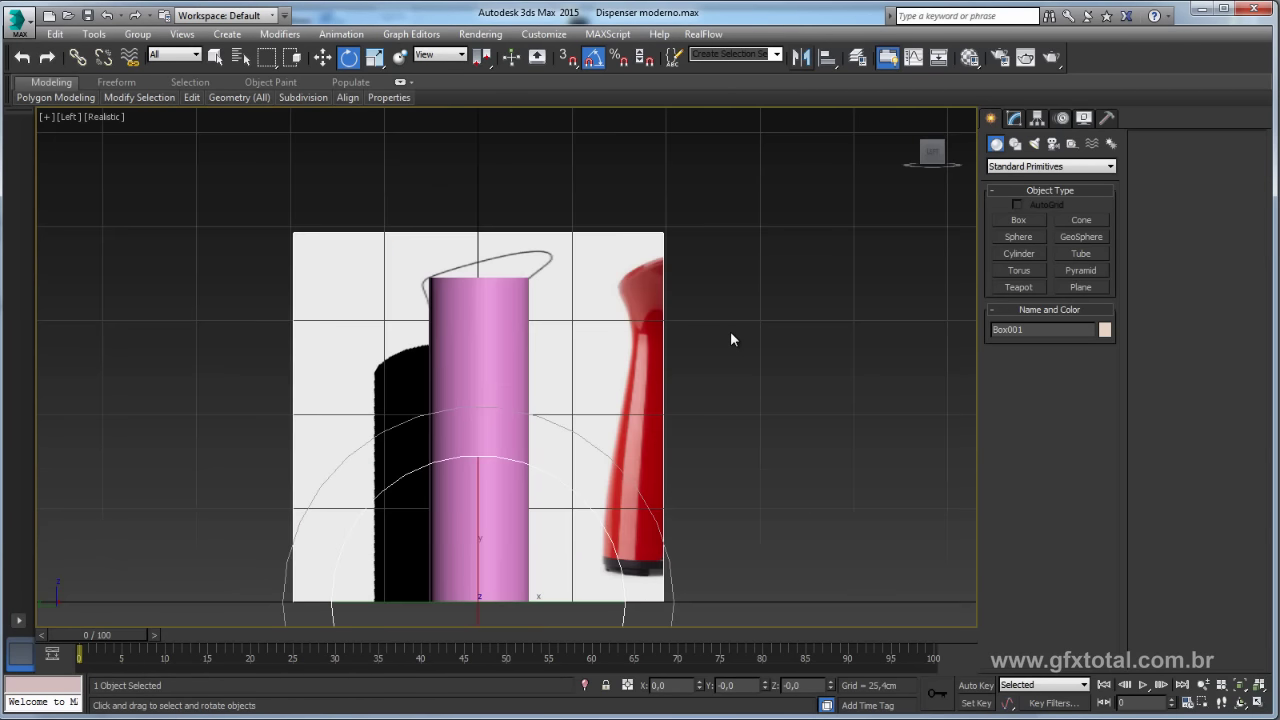
pyautogui.click(97, 119)
pyautogui.click(150, 148)
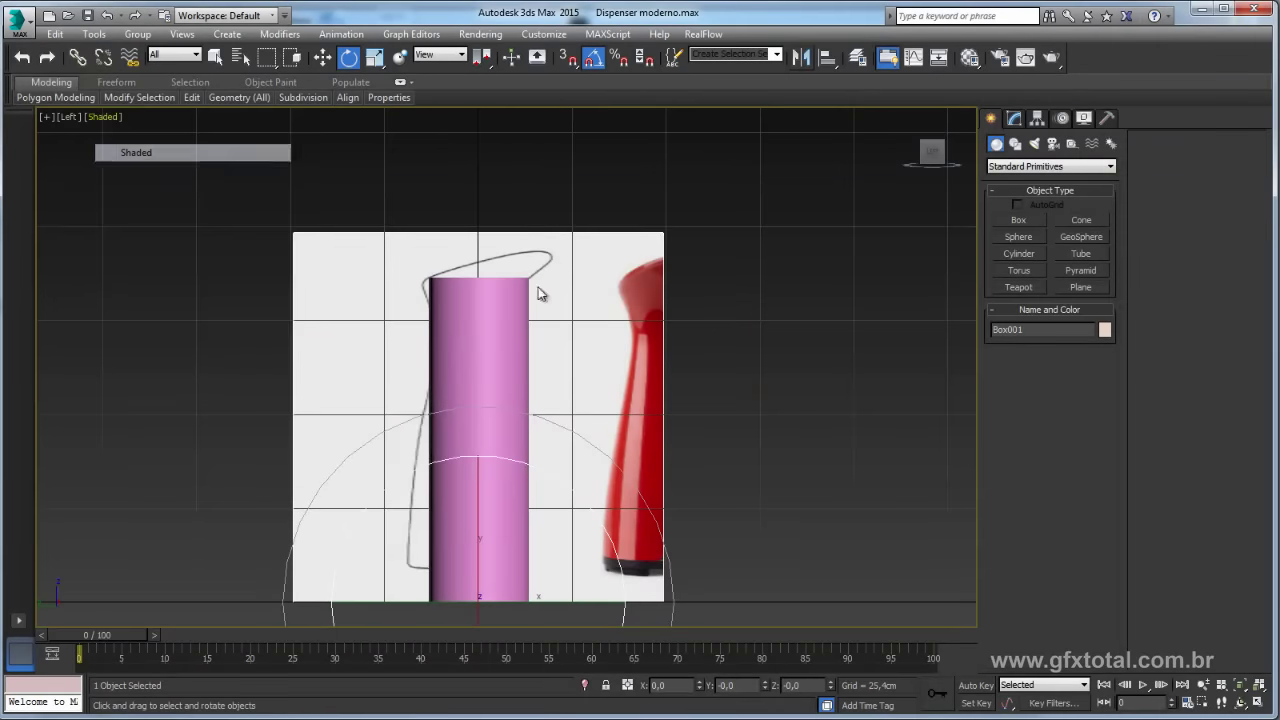
pyautogui.moveTo(570, 301)
pyautogui.mouseDown(button='middle')
pyautogui.moveTo(608, 289)
pyautogui.moveTo(636, 310)
pyautogui.mouseUp(button='middle')
pyautogui.press('f')
pyautogui.press('l')
# Step: Move the pink cylinder so its base aligns with the bottle outline's base
pyautogui.click(586, 318)
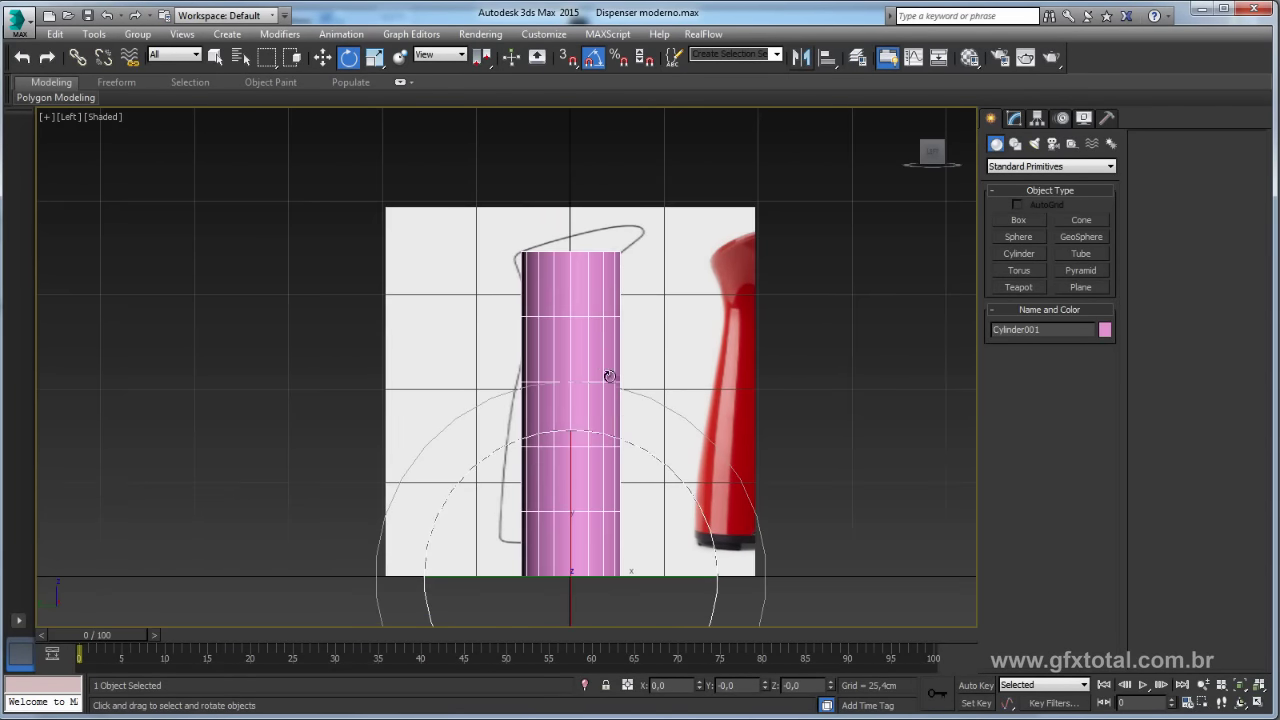
pyautogui.moveTo(609, 376); pyautogui.dragTo(609, 337, button='middle')
pyautogui.scroll(3, 609, 337)
pyautogui.click(689, 350)
pyautogui.press('w')
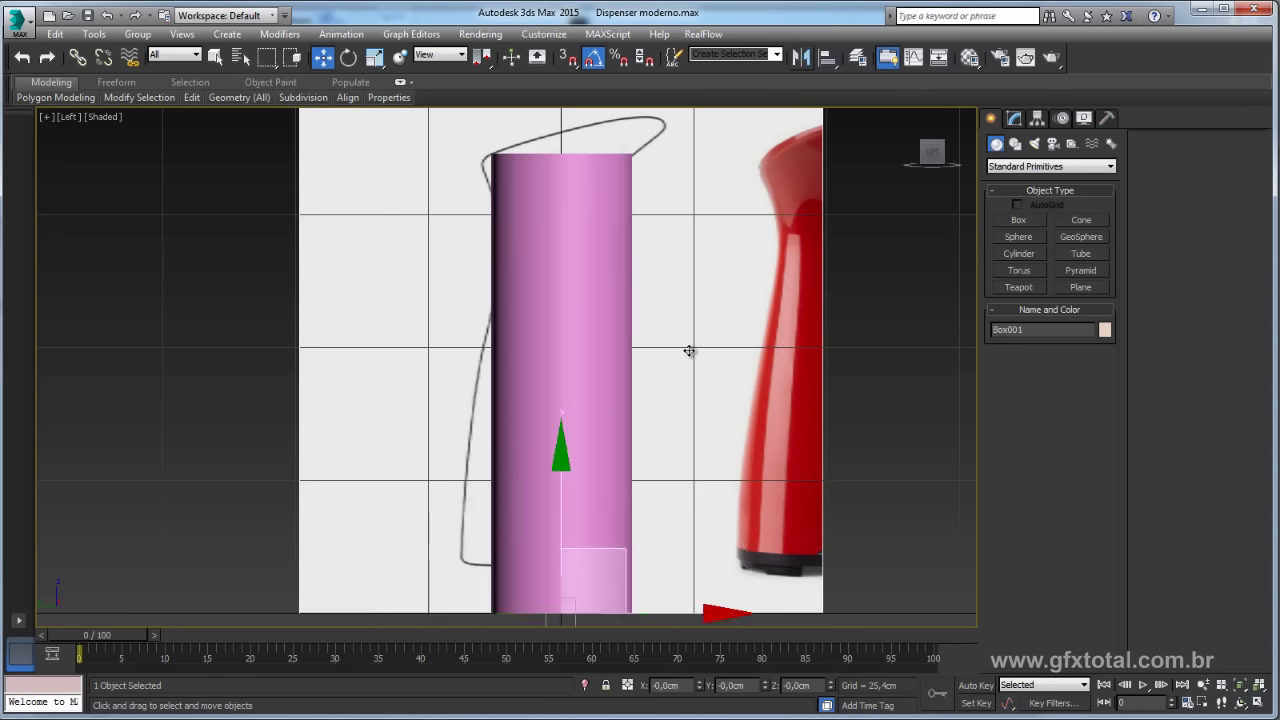
pyautogui.moveTo(689, 350); pyautogui.dragTo(689, 162, button='middle')
pyautogui.click(632, 366)
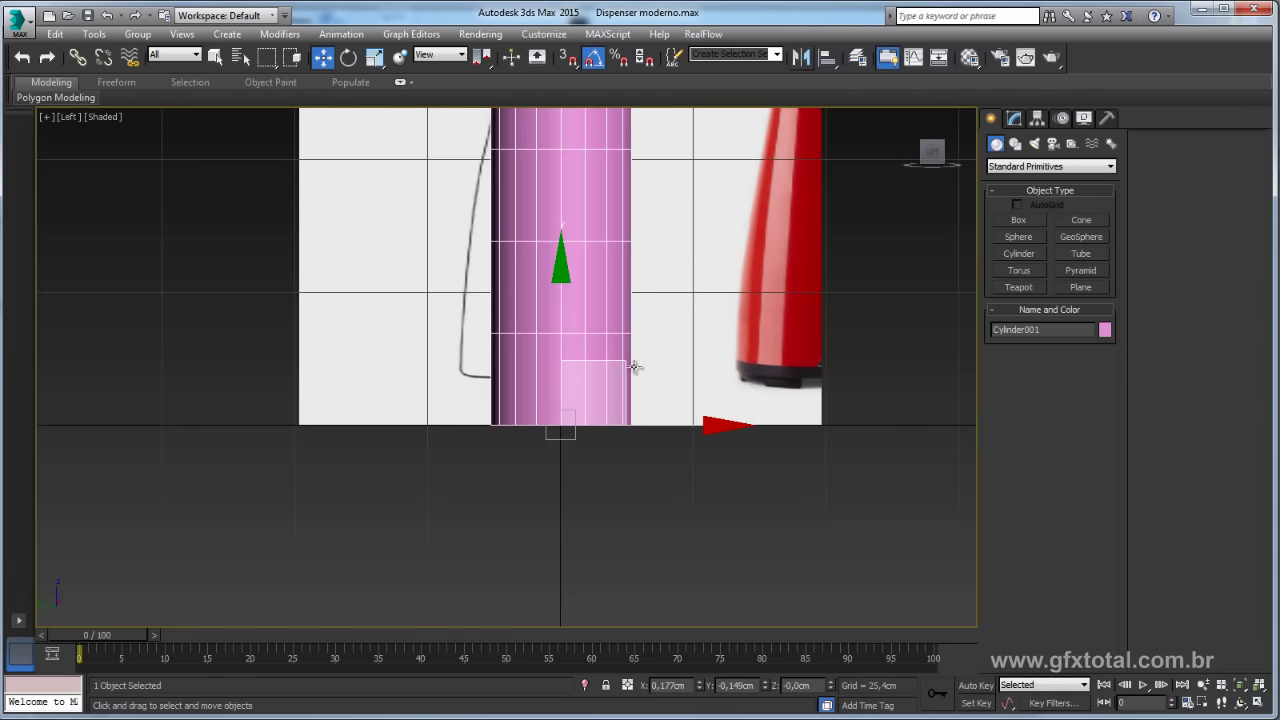
pyautogui.moveTo(632, 366); pyautogui.dragTo(599, 319)
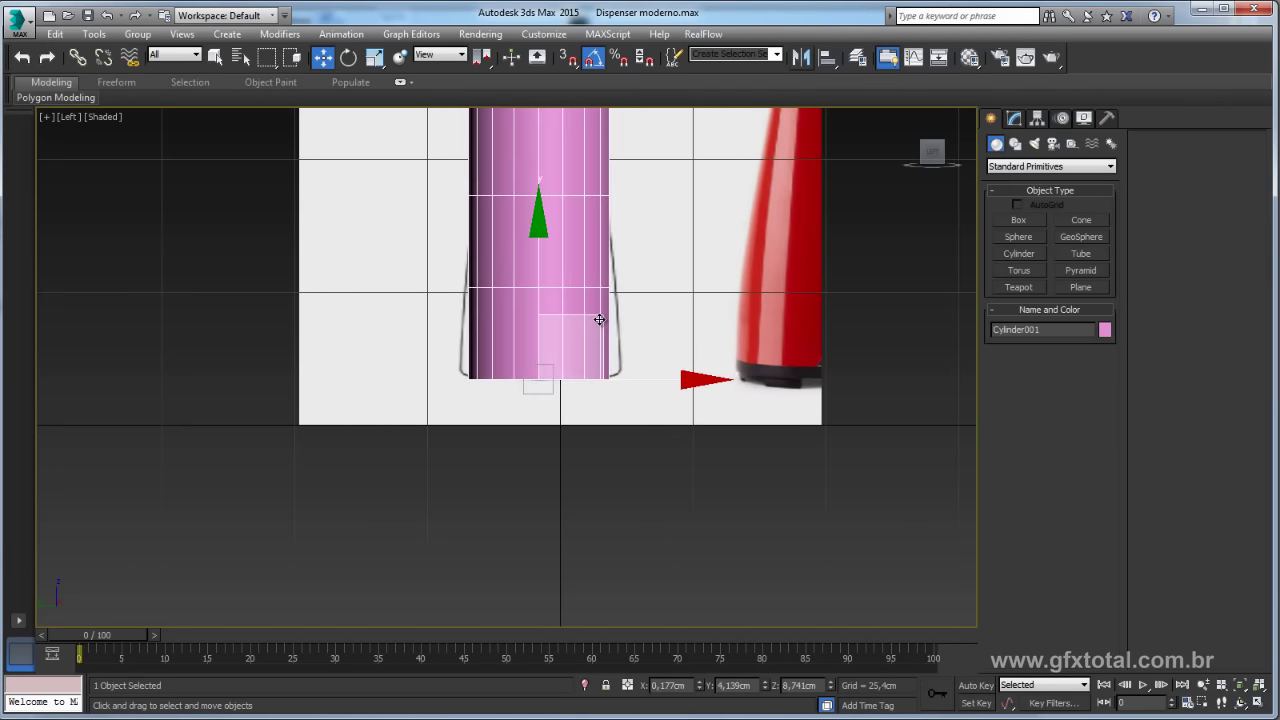
# Step: Check the alignment in Front view and show the cylinder's parameters in Modify
pyautogui.press('f')
pyautogui.scroll(2, 586, 366)
pyautogui.scroll(2, 656, 424)
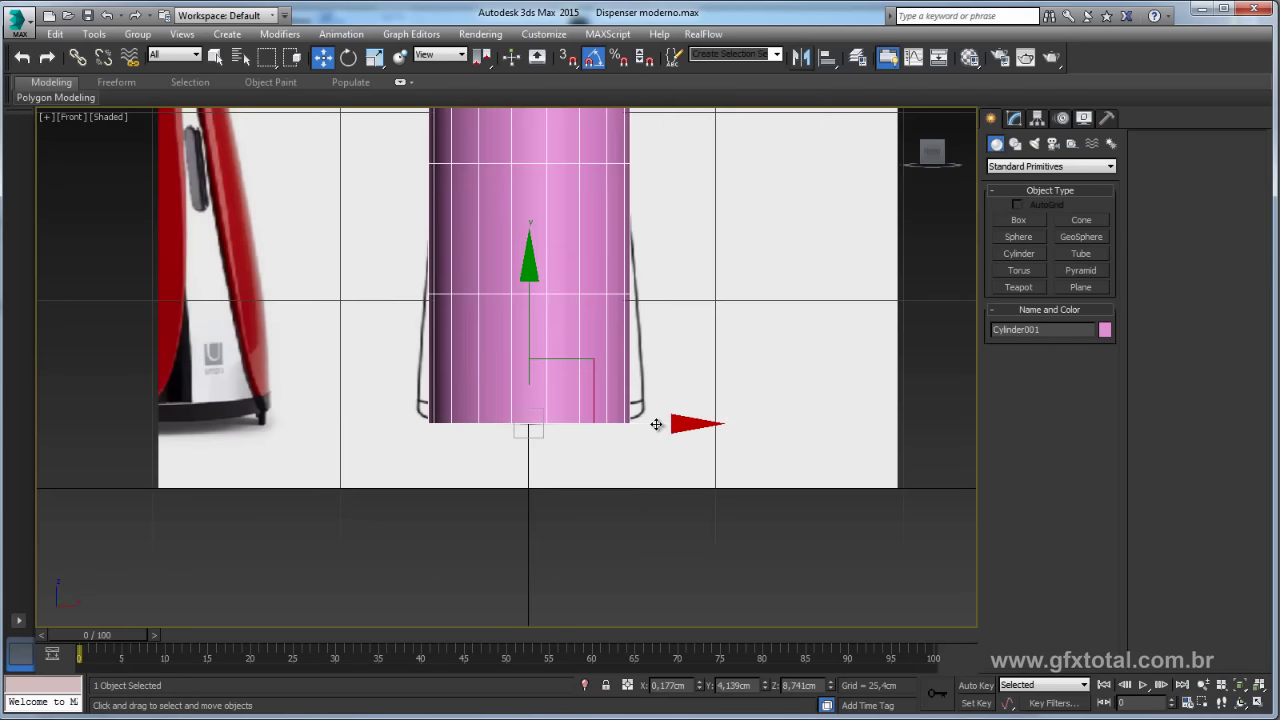
pyautogui.scroll(-2, 650, 335)
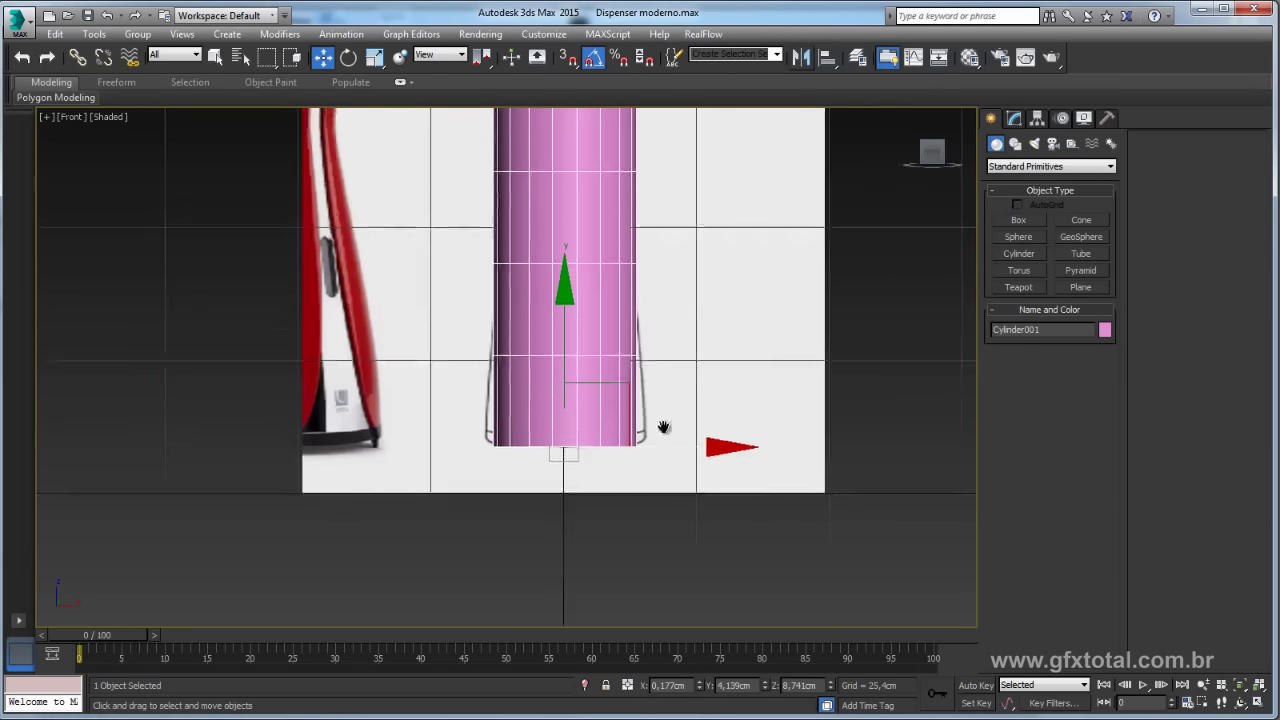
pyautogui.scroll(-2, 663, 428)
pyautogui.click(1014, 118)
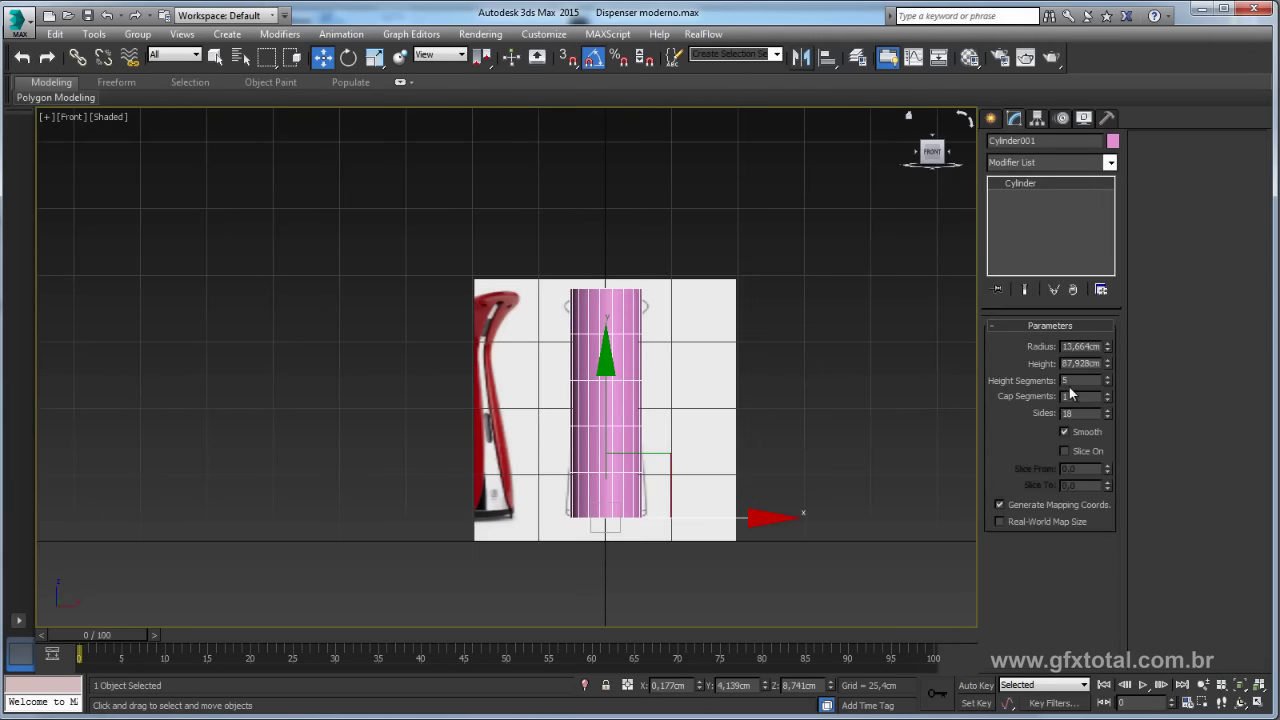
# Step: Give the cylinder 32 height segments and 64 sides
pyautogui.moveTo(662, 374); pyautogui.dragTo(692, 352, button='middle')
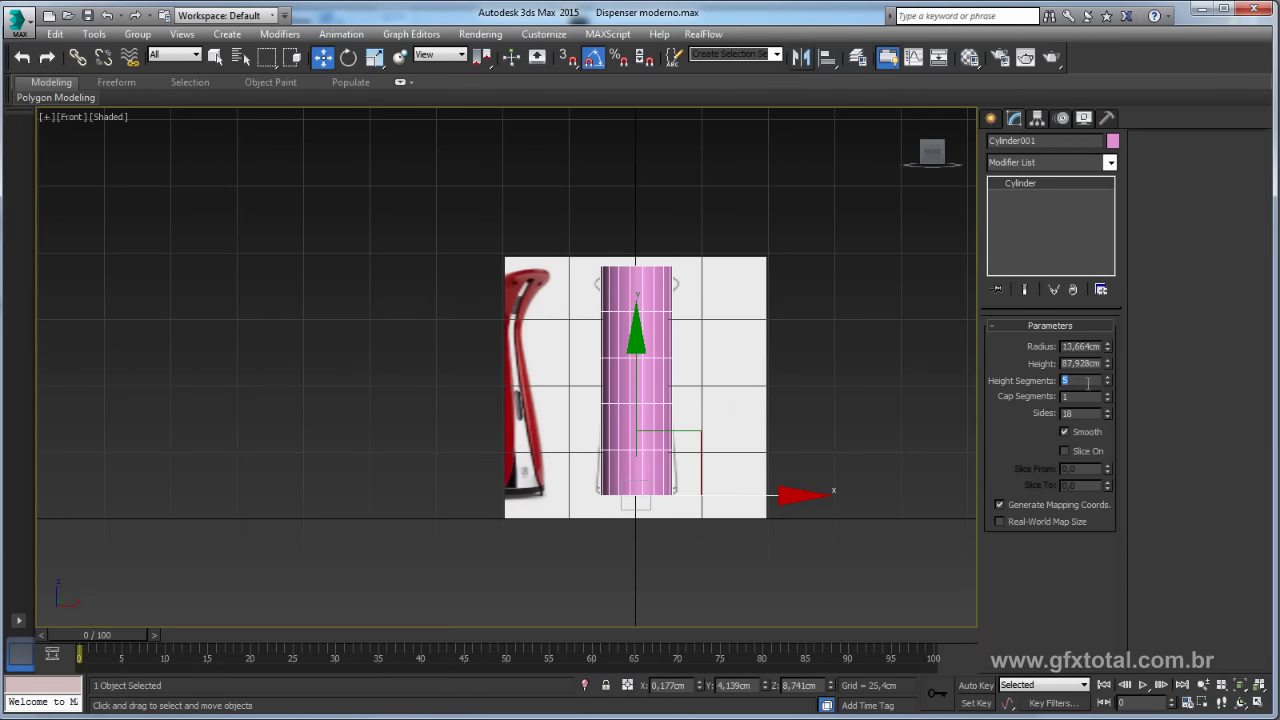
pyautogui.write('32')
pyautogui.press('Return')
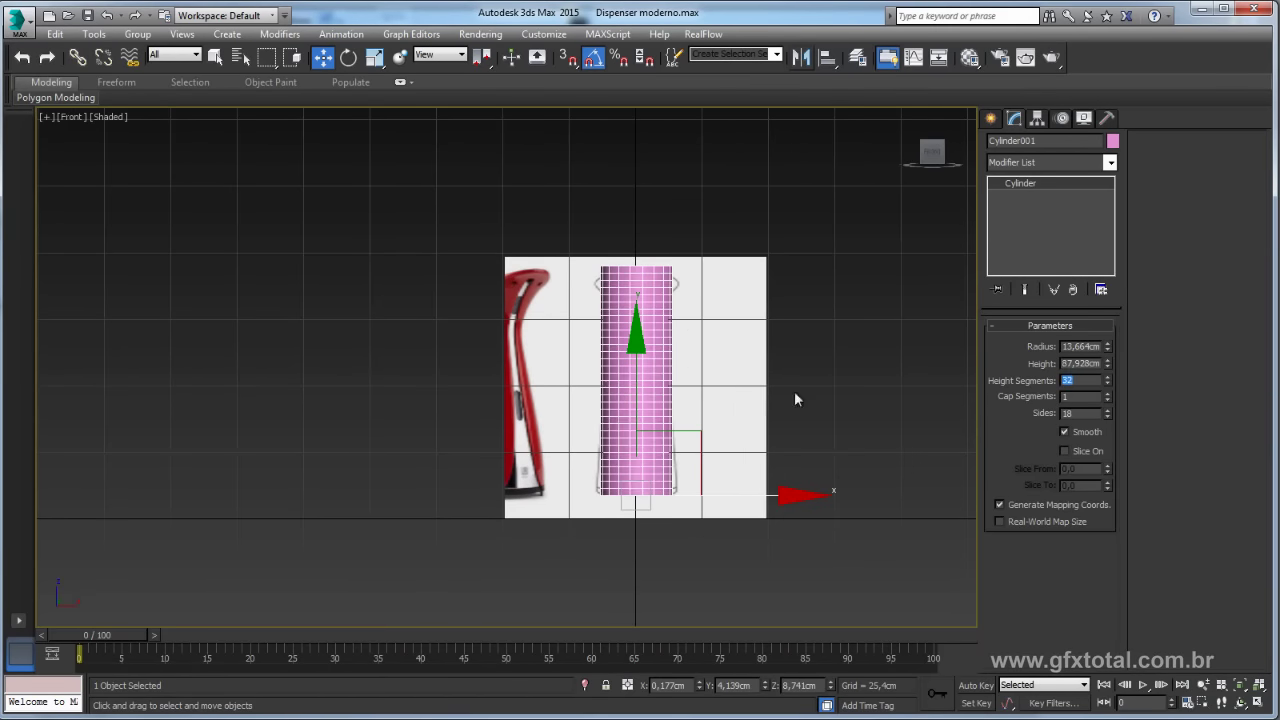
pyautogui.scroll(3, 726, 374)
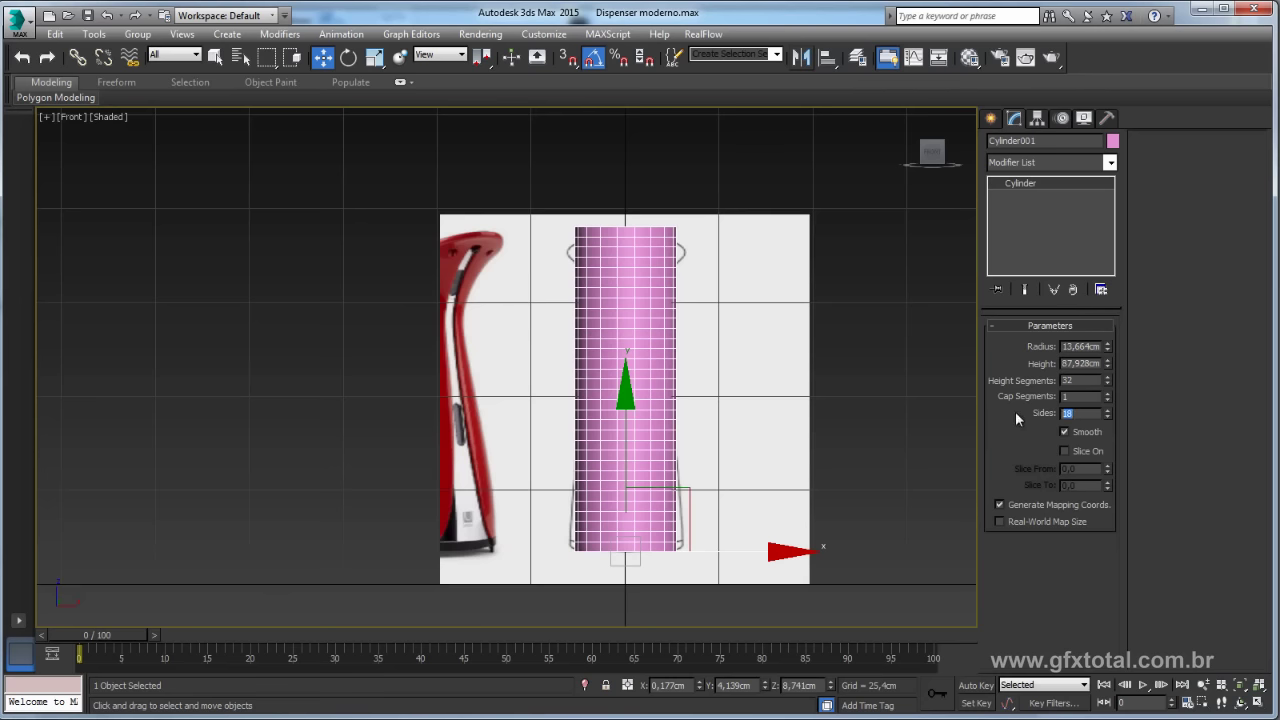
pyautogui.write('8')
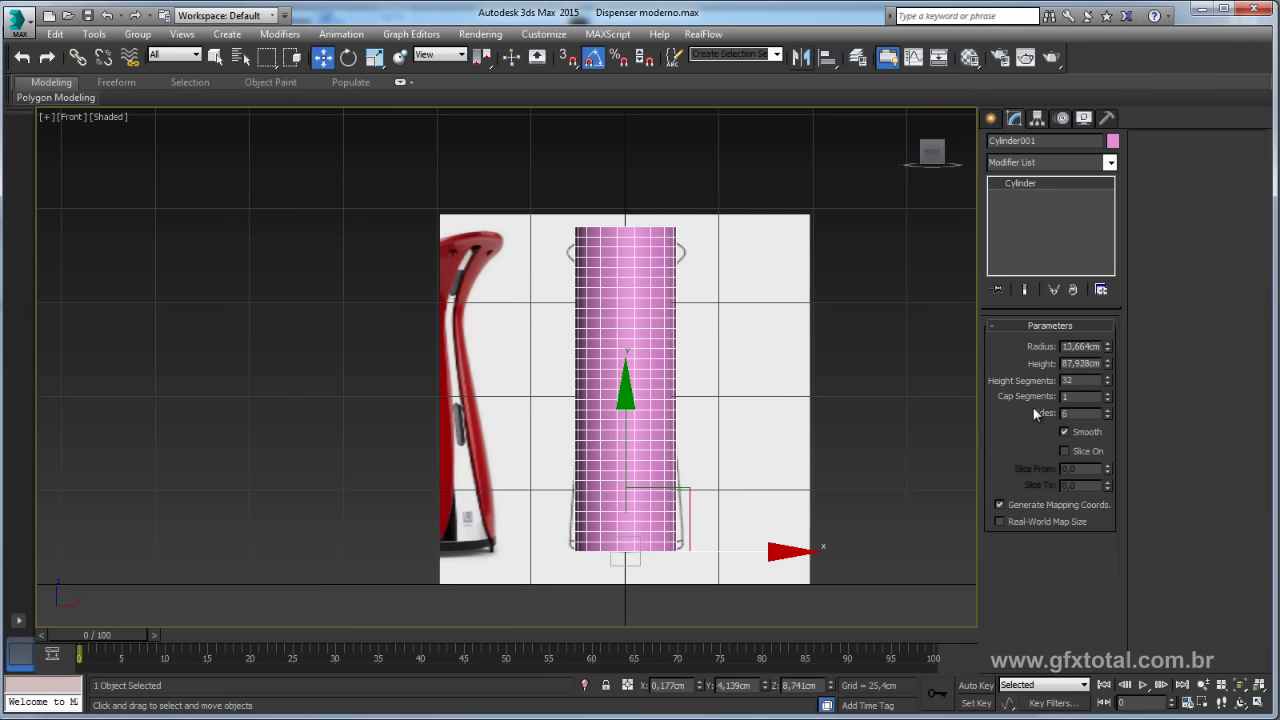
pyautogui.write('4')
pyautogui.press('Return')
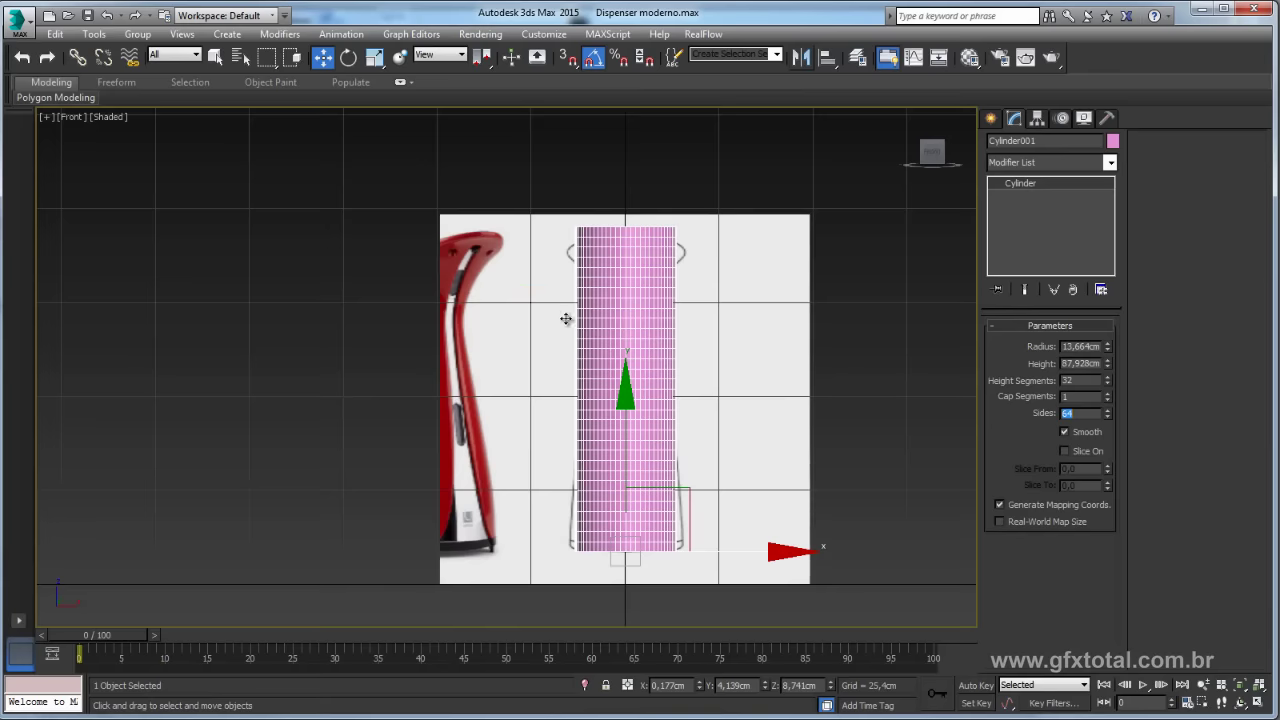
# Step: Inspect the cylinder in 3D, return to the centred Front view, and make it see-through
pyautogui.moveTo(526, 300)
pyautogui.keyDown('alt'); pyautogui.mouseDown(button='middle')
pyautogui.moveTo(751, 297)
pyautogui.moveTo(707, 340)
pyautogui.mouseUp(button='middle'); pyautogui.keyUp('alt')
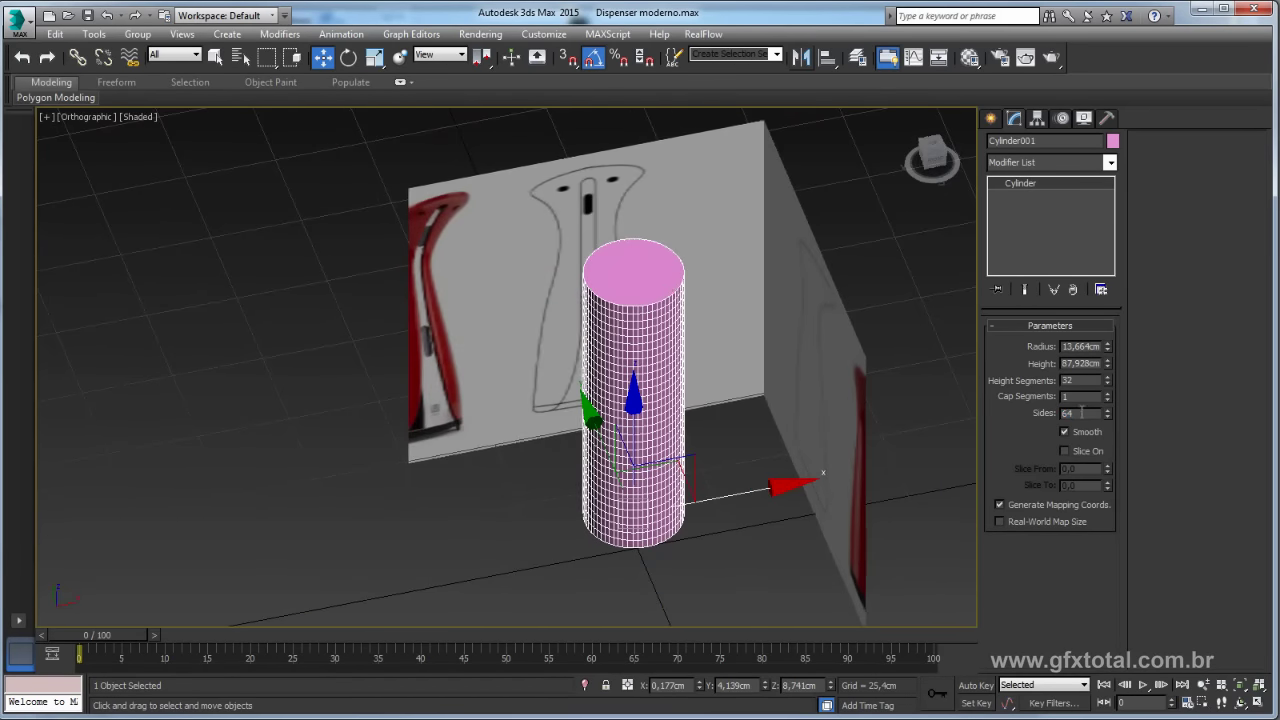
pyautogui.keyDown('alt'); pyautogui.moveTo(672, 308); pyautogui.dragTo(694, 259, button='middle'); pyautogui.keyUp('alt')
pyautogui.press('f')
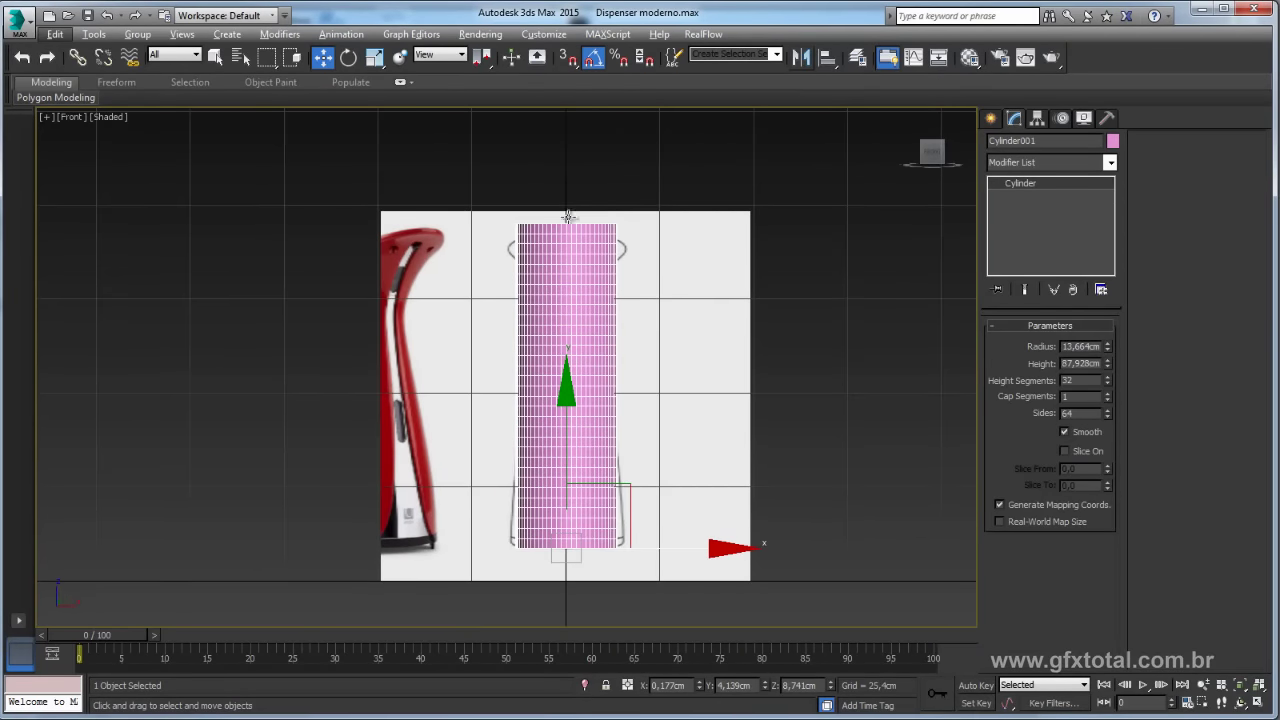
pyautogui.scroll(3, 508, 249)
pyautogui.moveTo(508, 249); pyautogui.dragTo(620, 218, button='middle')
pyautogui.scroll(-2, 620, 216)
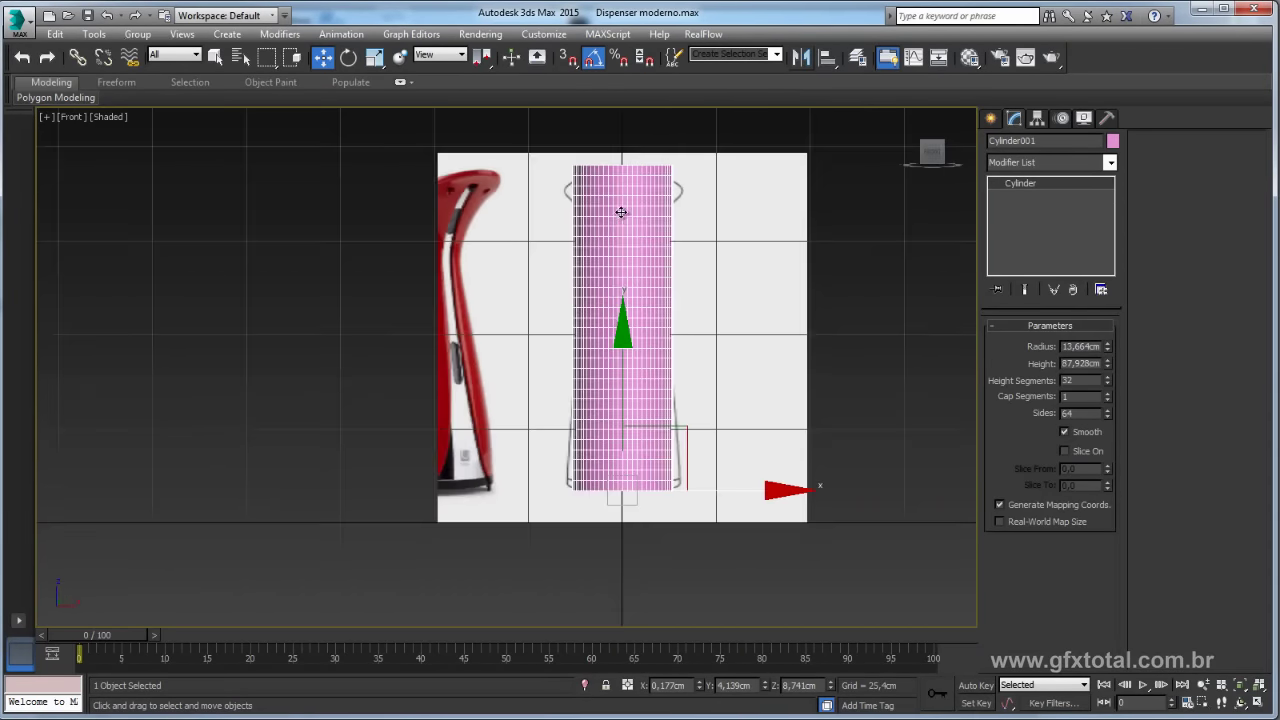
pyautogui.hotkey('alt', 'x')
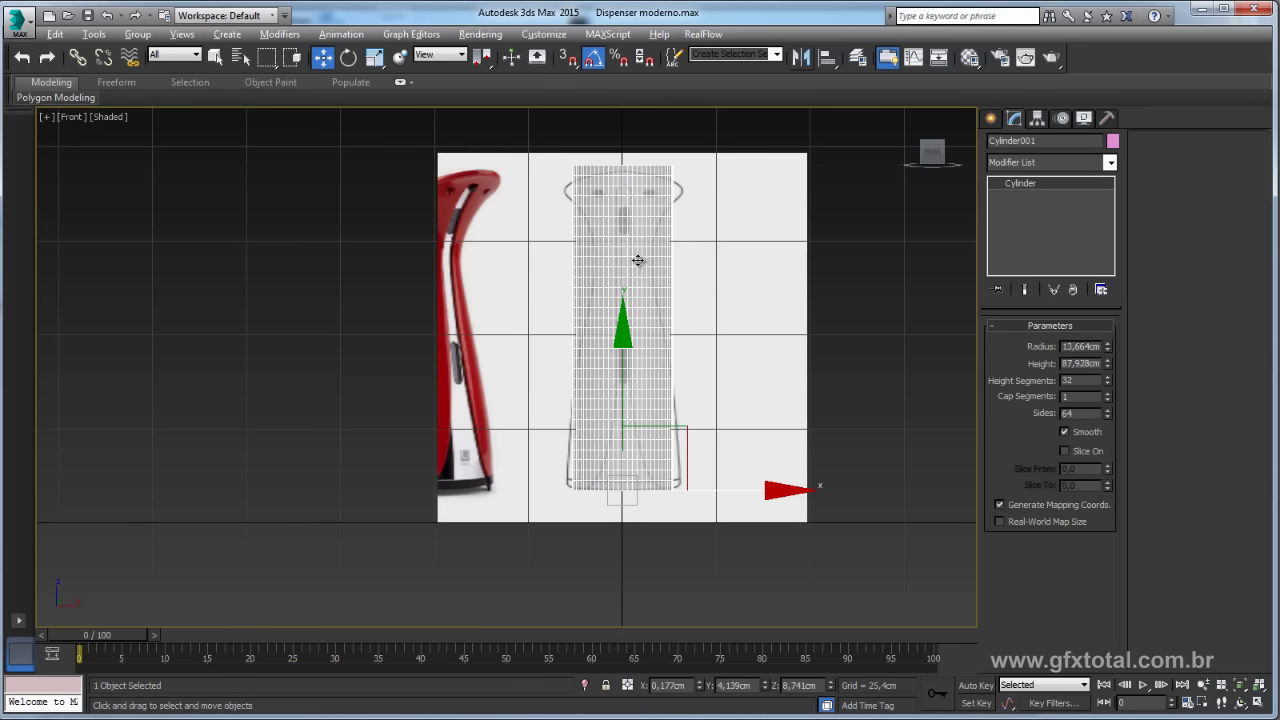
# Step: Apply the cylinder's object properties and lower its height to about 81.111 cm
pyautogui.rightClick(638, 260)
pyautogui.click(668, 292)
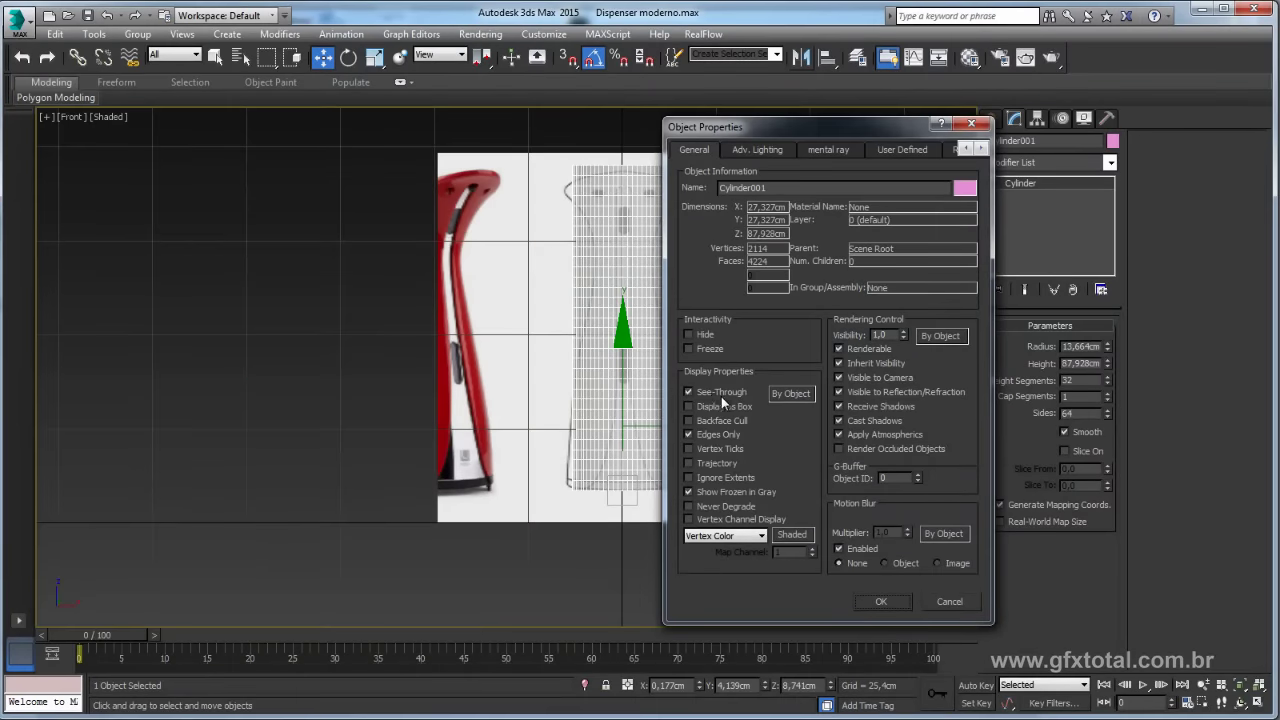
pyautogui.click(881, 602)
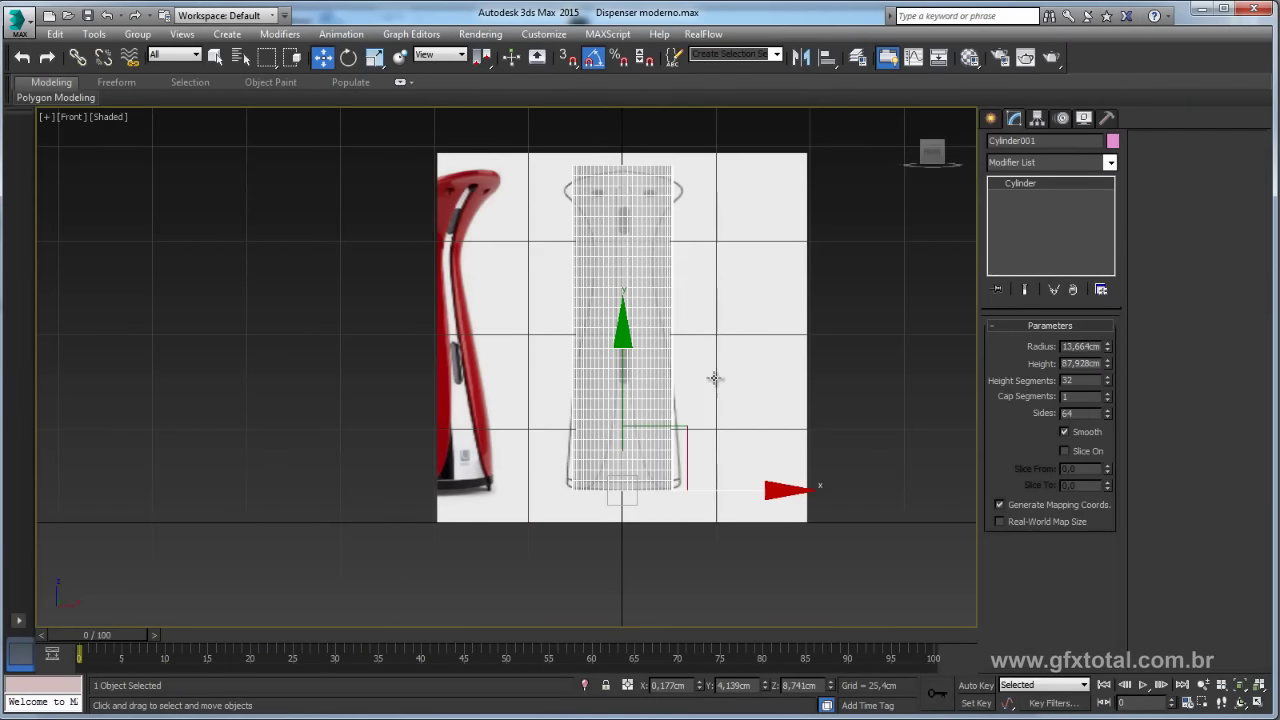
pyautogui.moveTo(714, 376)
pyautogui.mouseDown(button='middle')
pyautogui.moveTo(623, 366)
pyautogui.moveTo(747, 360)
pyautogui.mouseUp(button='middle')
pyautogui.scroll(2, 728, 364)
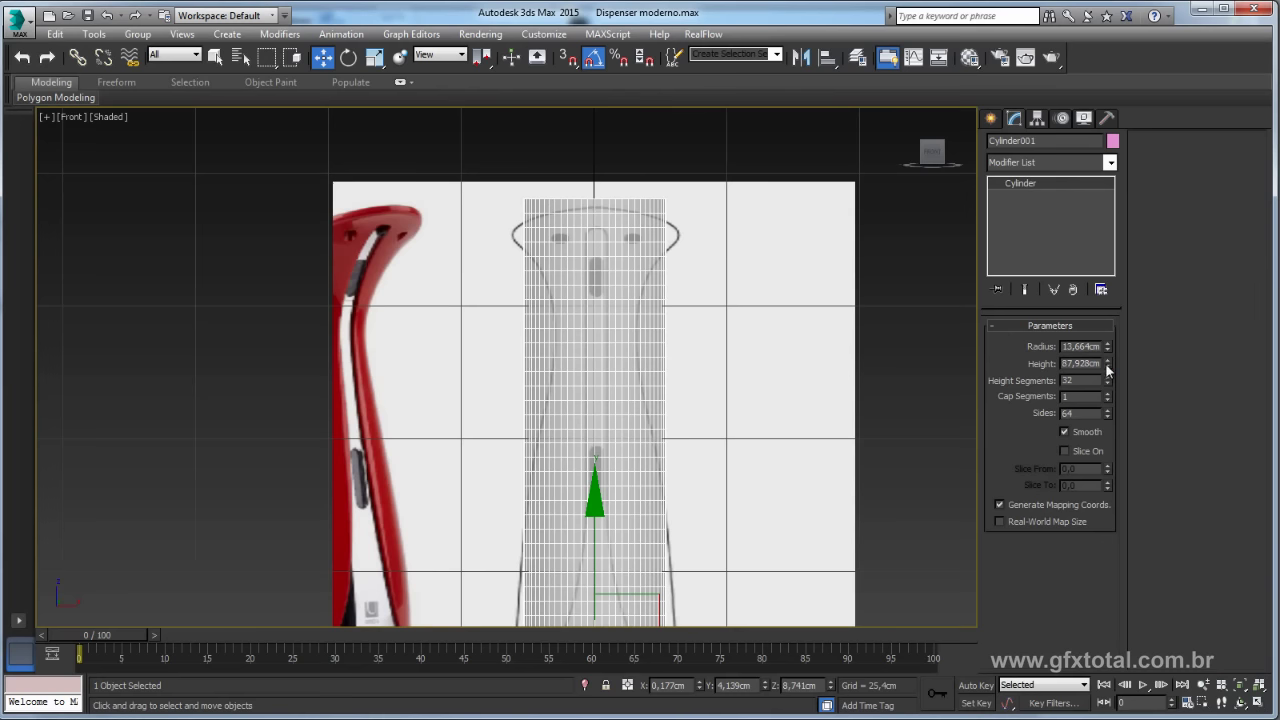
pyautogui.moveTo(1107, 370); pyautogui.dragTo(1108, 372)
pyautogui.moveTo(590, 293); pyautogui.dragTo(586, 271, button='middle')
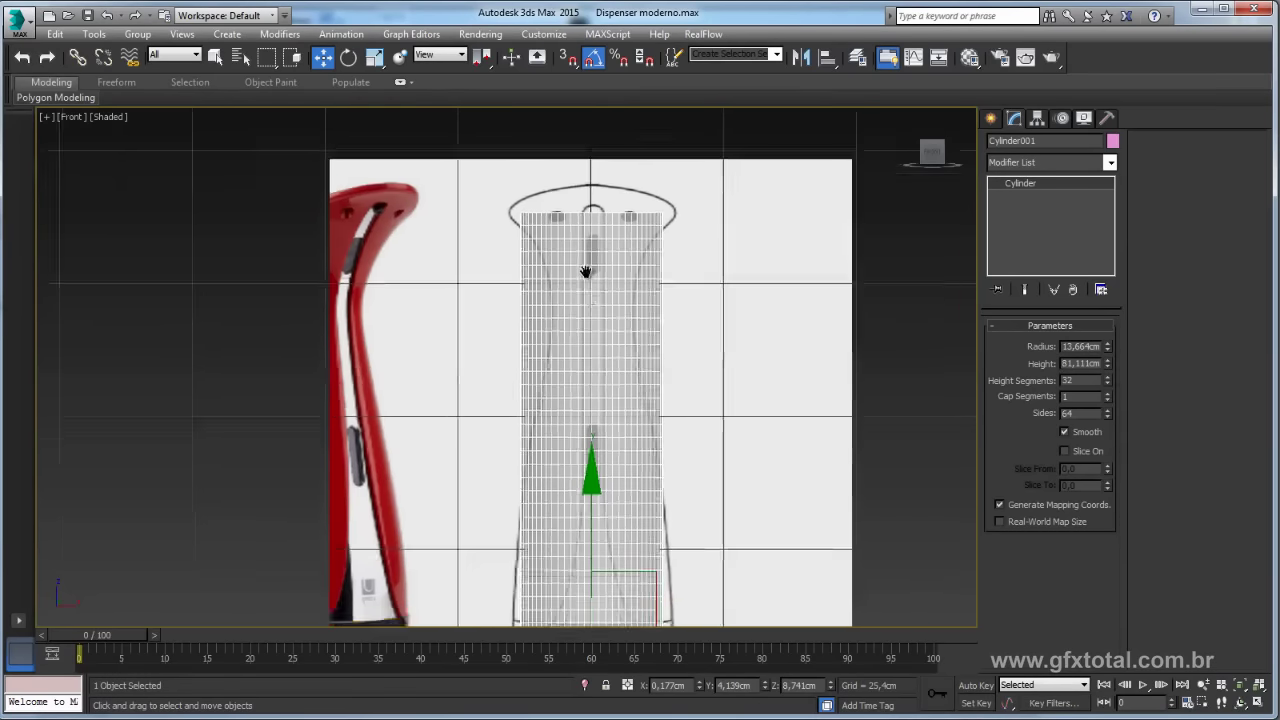
# Step: Widen the cylinder to the outline width and centre it on the dispenser outline
pyautogui.scroll(-3, 629, 429)
pyautogui.scroll(-3, 623, 425)
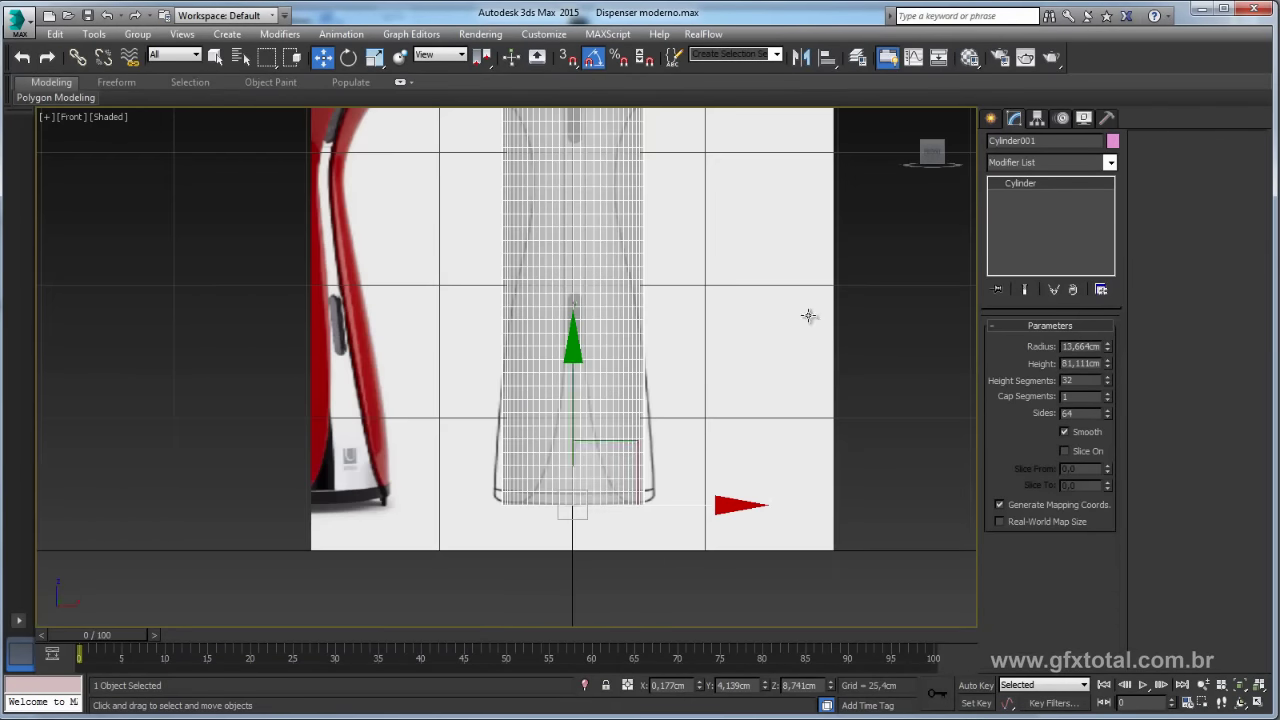
pyautogui.moveTo(809, 316); pyautogui.dragTo(807, 418, button='middle')
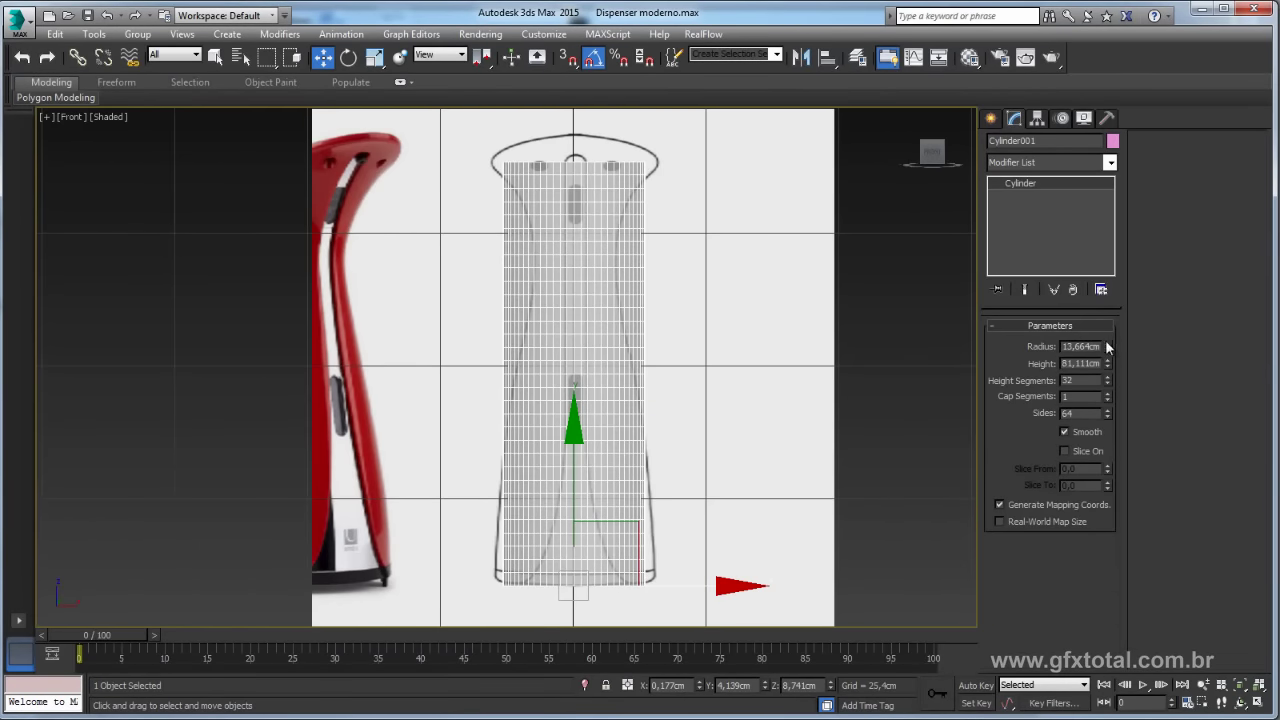
pyautogui.moveTo(1107, 346); pyautogui.dragTo(1108, 340)
pyautogui.moveTo(702, 591); pyautogui.dragTo(670, 586)
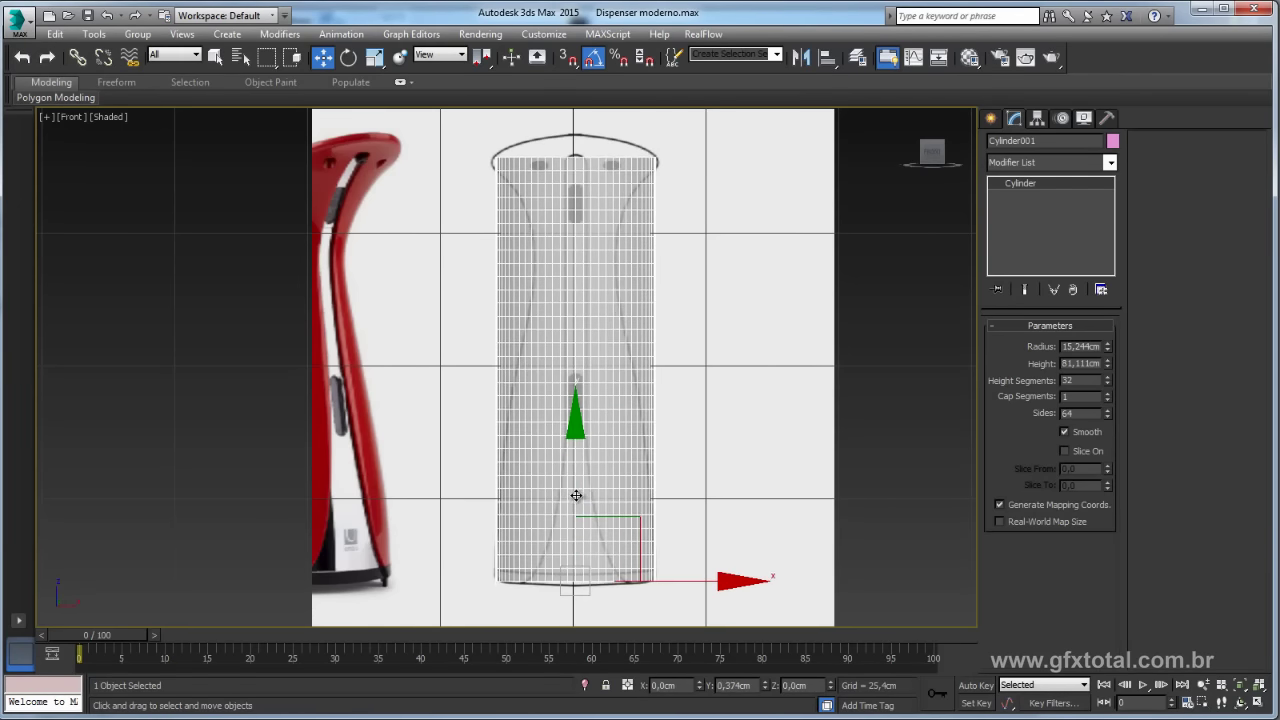
# Step: Fine-tune the cylinder height to about 80.29 cm and turn off see-through
pyautogui.scroll(-1, 689, 371)
pyautogui.scroll(-2, 689, 371)
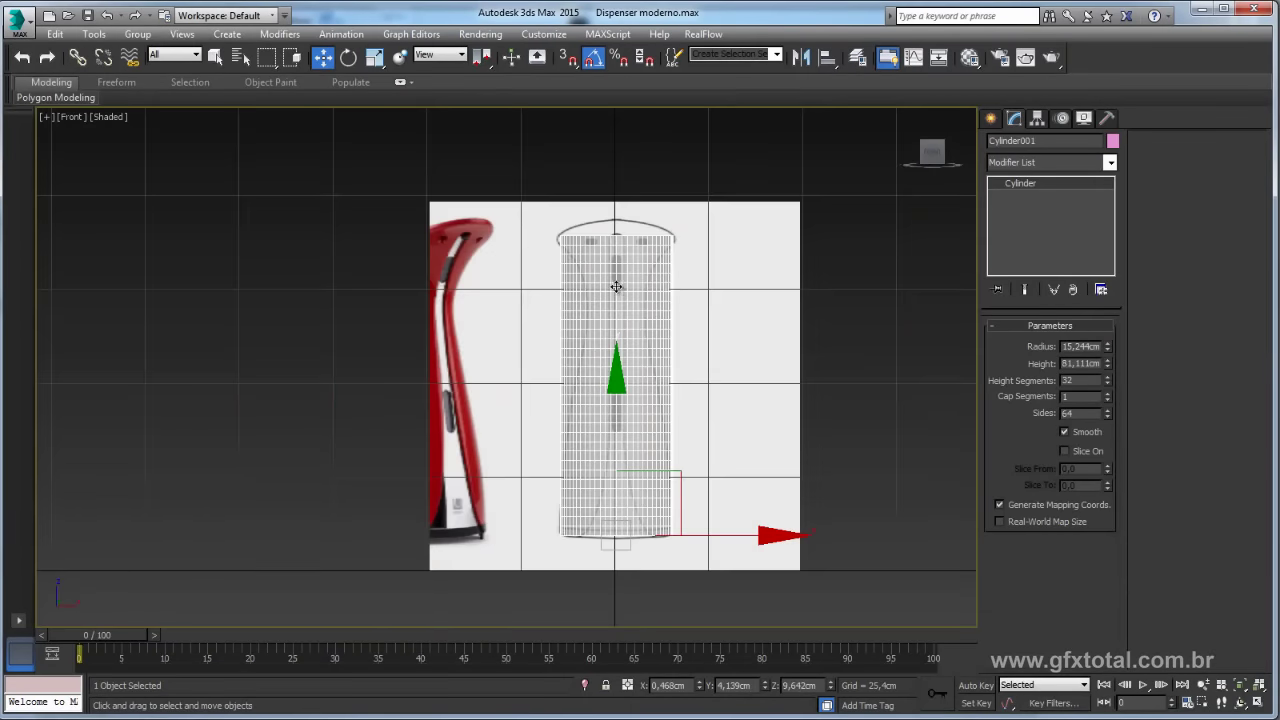
pyautogui.scroll(3, 596, 244)
pyautogui.moveTo(1108, 364); pyautogui.dragTo(1110, 371)
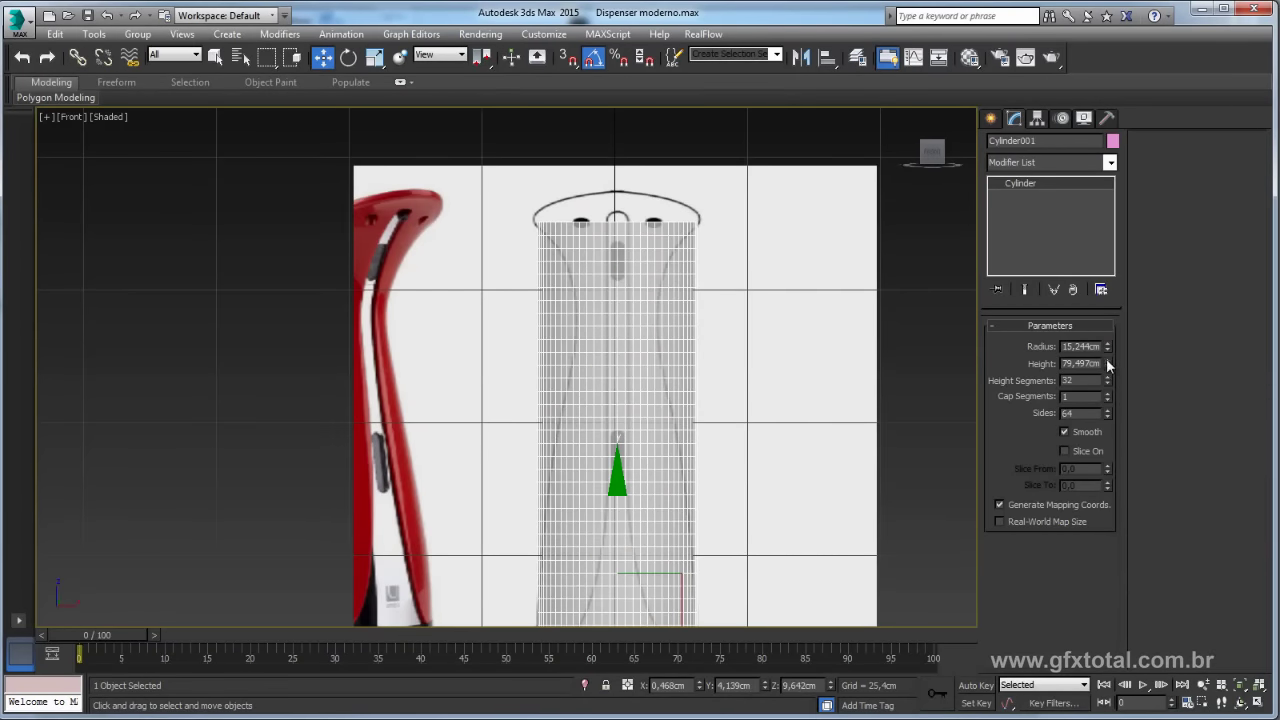
pyautogui.moveTo(752, 330)
pyautogui.mouseDown(button='middle')
pyautogui.moveTo(735, 334)
pyautogui.moveTo(740, 394)
pyautogui.mouseUp(button='middle')
pyautogui.hotkey('alt', 'x')
pyautogui.scroll(2, 540, 300)
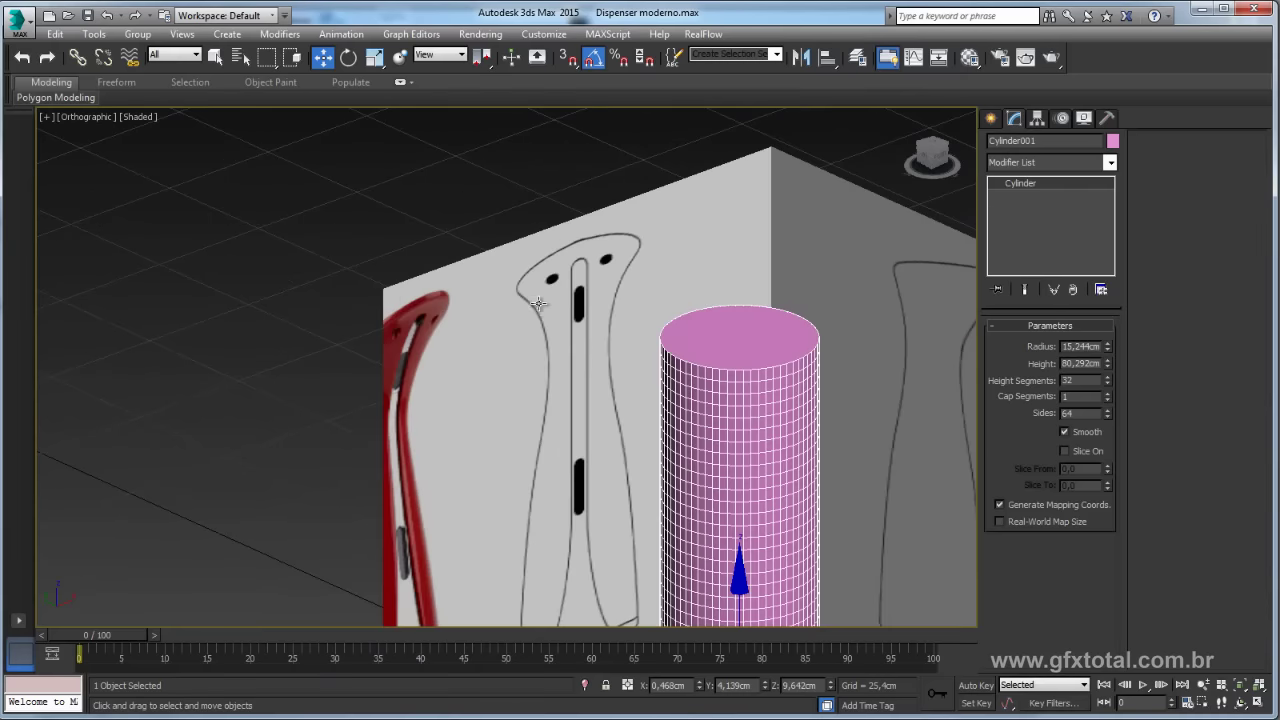
pyautogui.scroll(2, 656, 352)
pyautogui.scroll(2, 743, 328)
pyautogui.scroll(1, 702, 277)
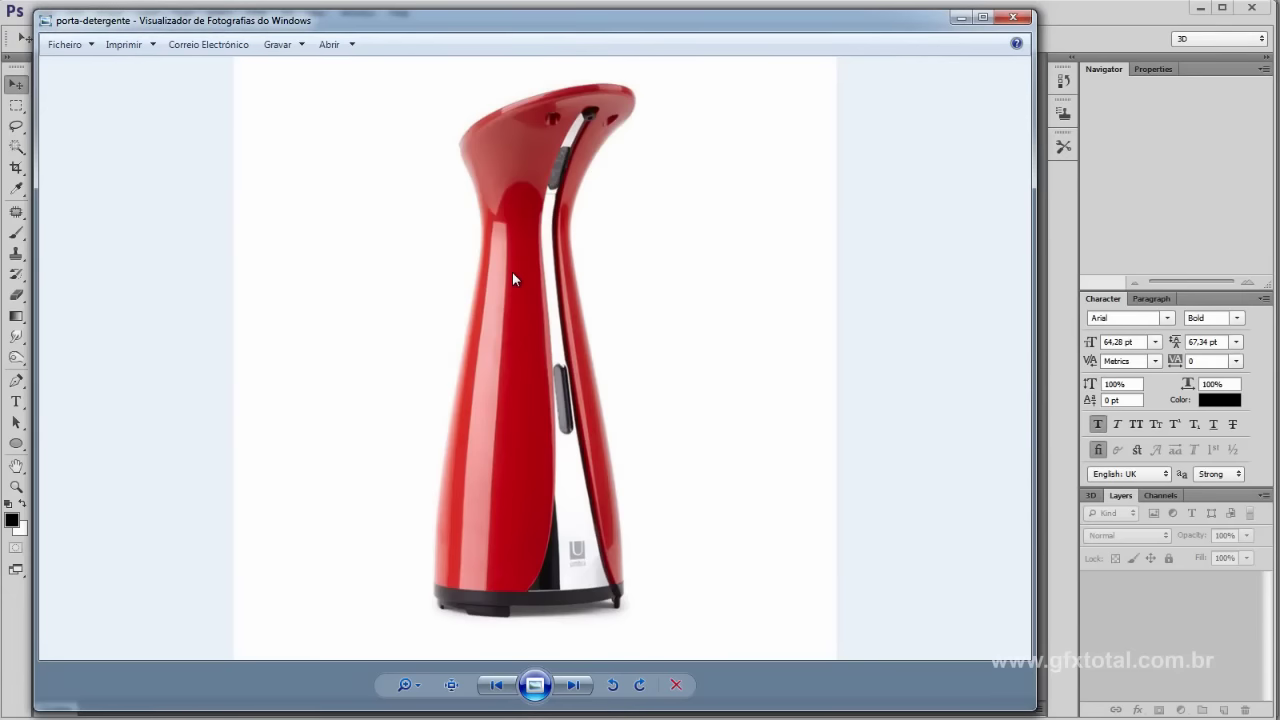
# Step: Open the red dispenser photo in Adobe Photoshop CS6 with the Brush tool
pyautogui.rightClick(511, 272)
pyautogui.moveTo(600, 283)
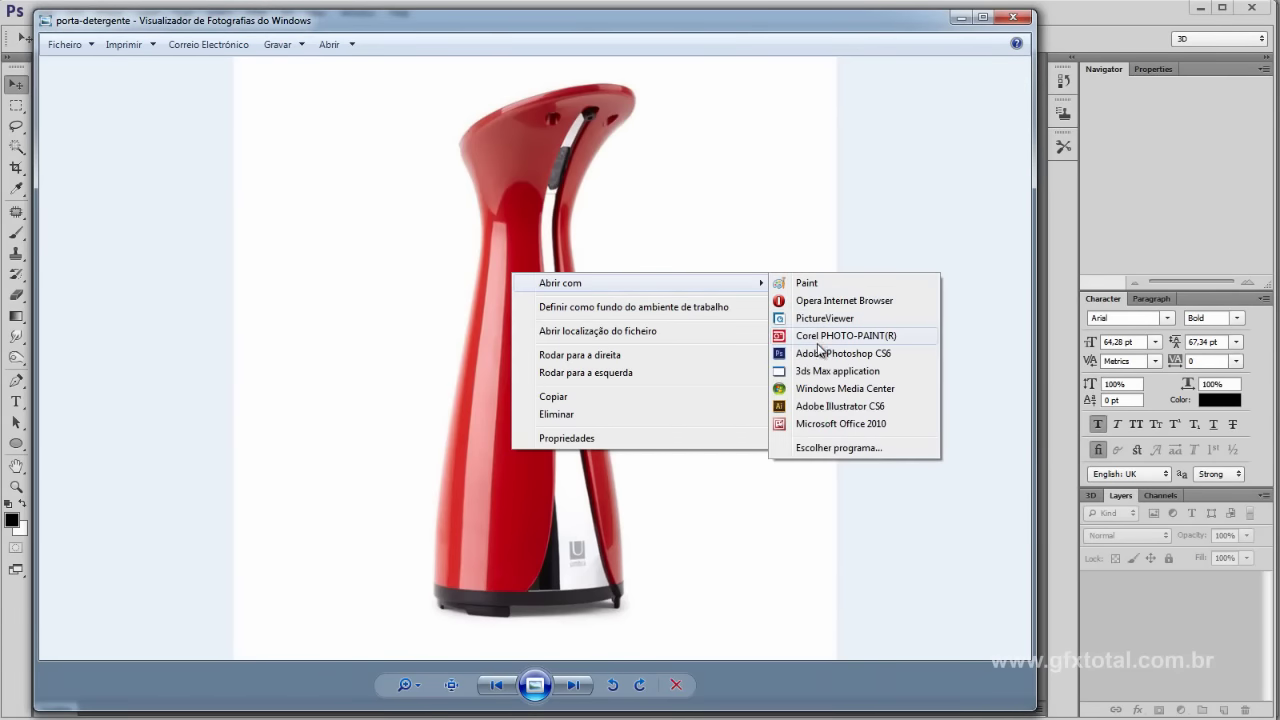
pyautogui.click(822, 353)
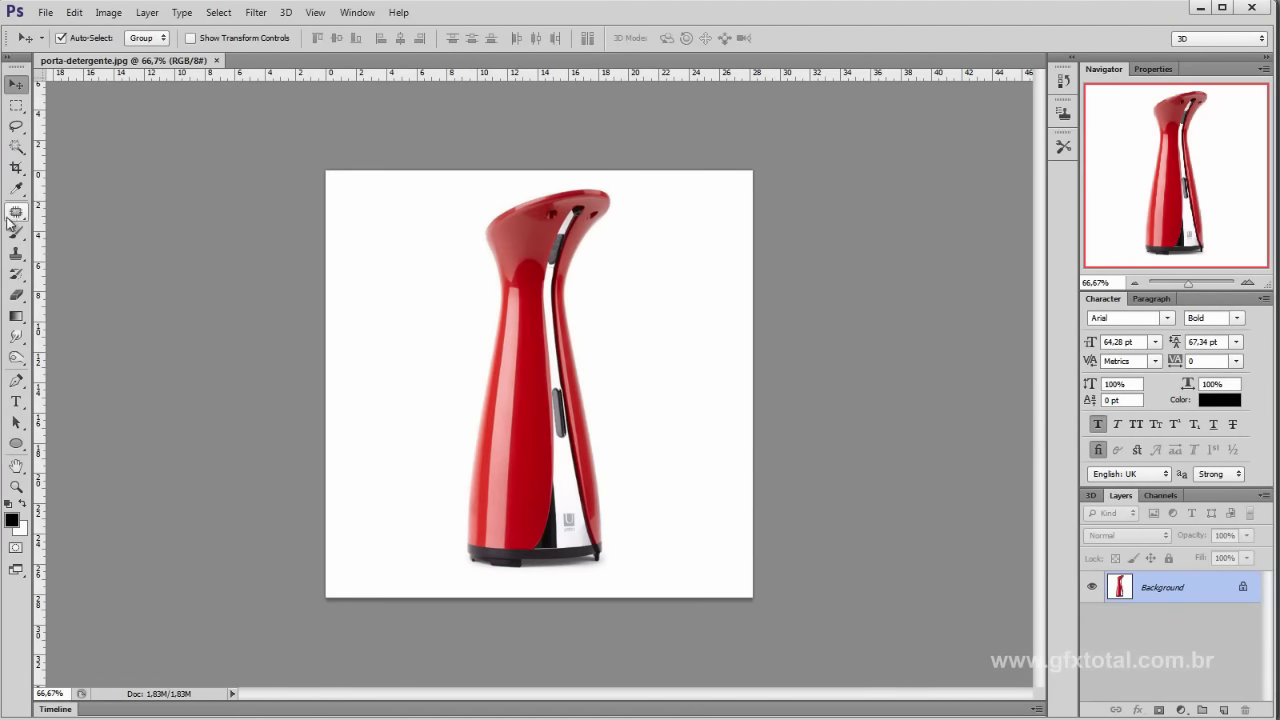
pyautogui.click(16, 233)
# Step: Paint horizontal guide lines across the base and body, and slanted lines over the curved top
pyautogui.moveTo(451, 548); pyautogui.dragTo(631, 548)
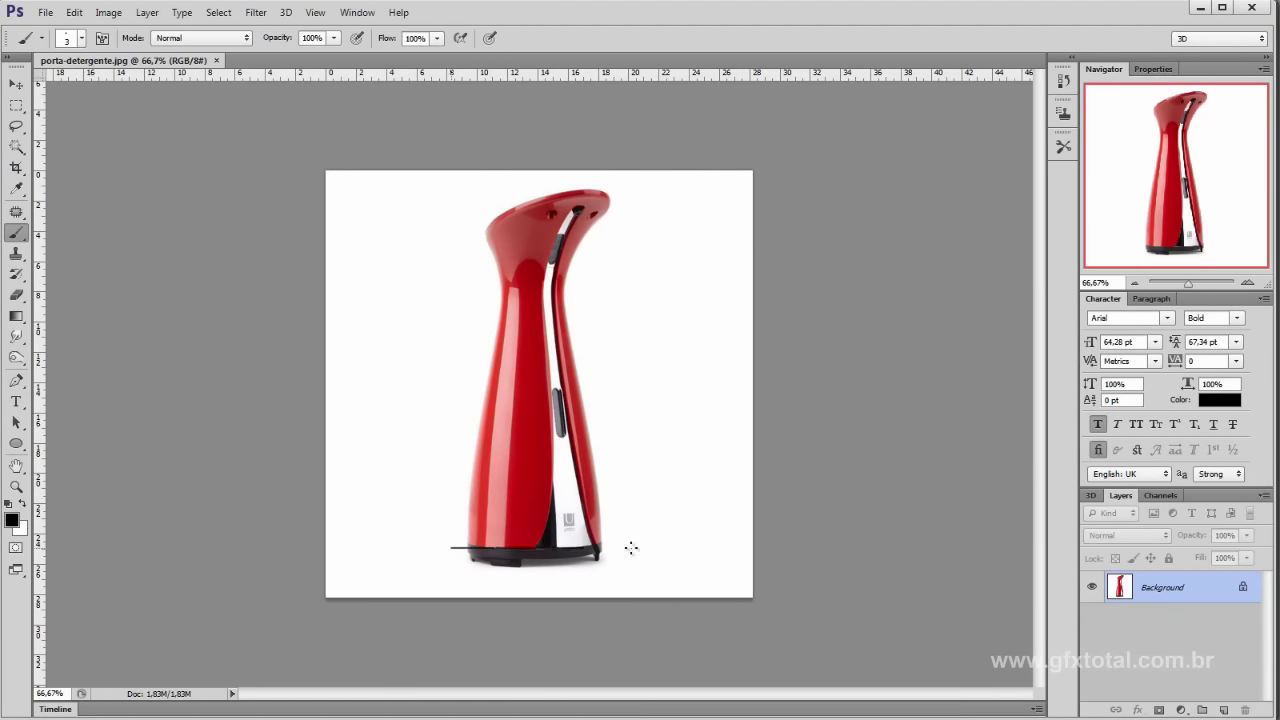
pyautogui.moveTo(449, 534); pyautogui.dragTo(666, 531)
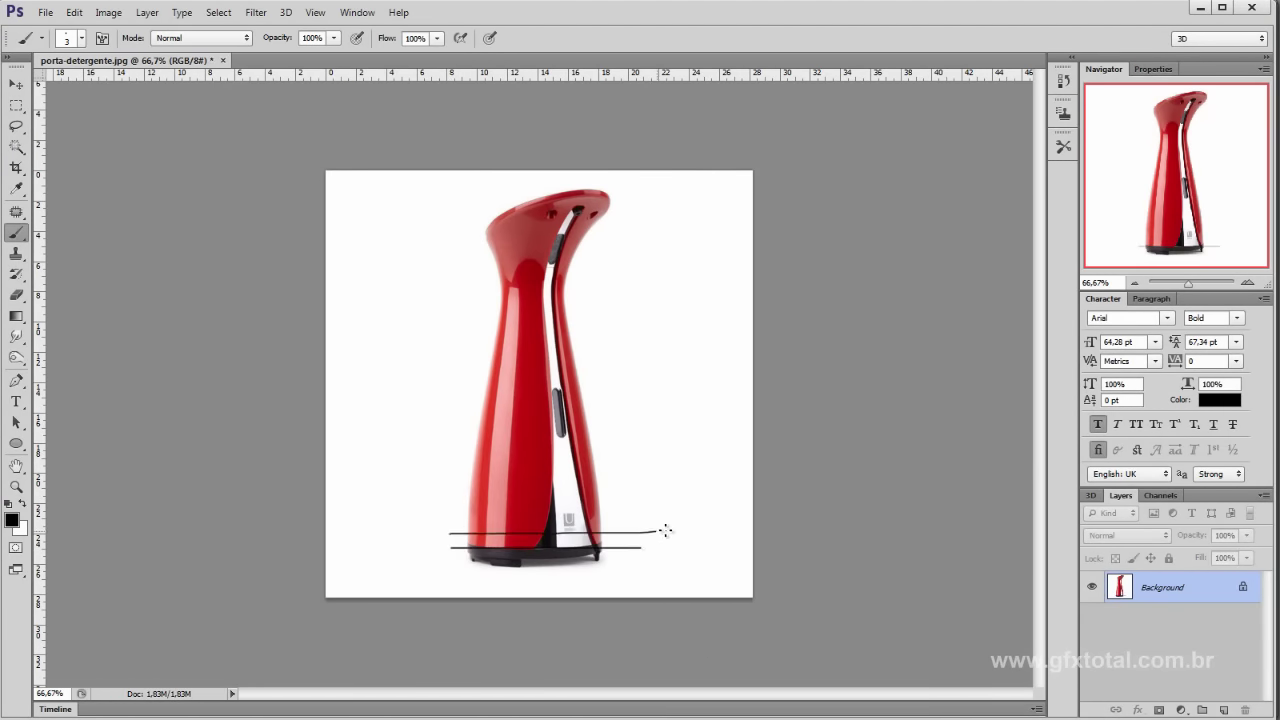
pyautogui.moveTo(595, 513); pyautogui.dragTo(648, 512)
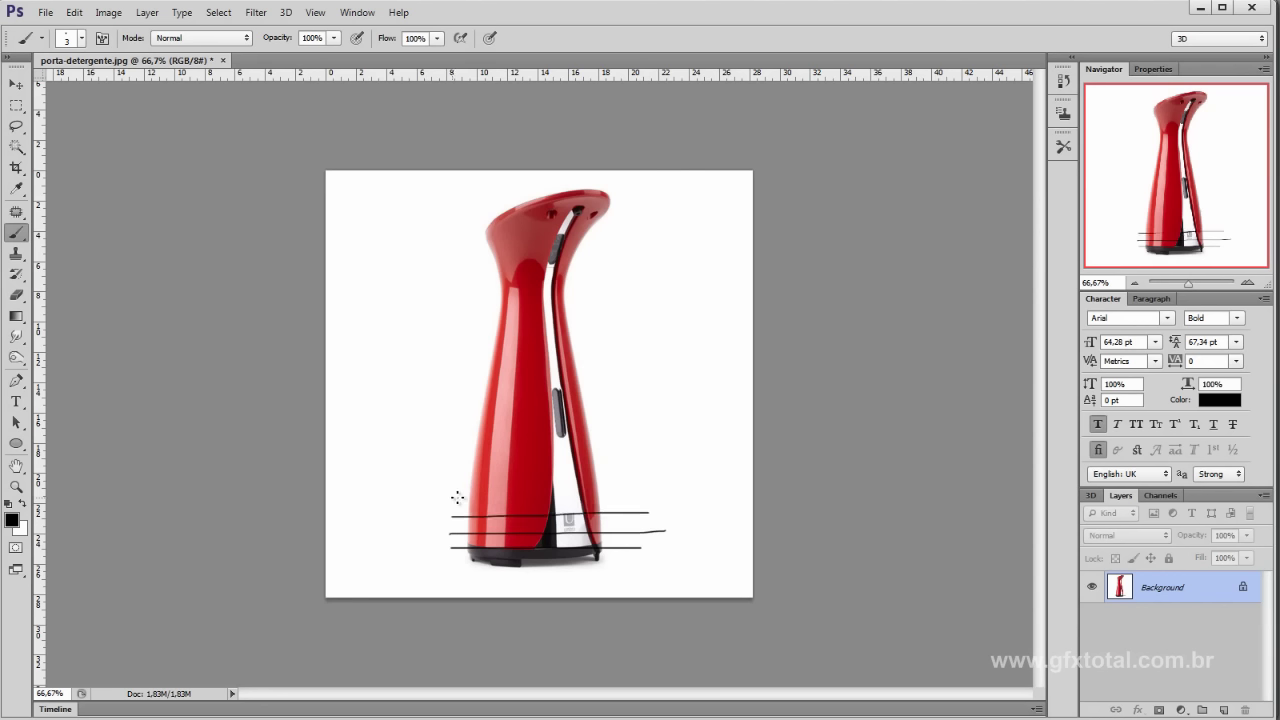
pyautogui.moveTo(452, 497); pyautogui.dragTo(654, 491)
pyautogui.moveTo(449, 432); pyautogui.dragTo(597, 427)
pyautogui.moveTo(489, 347); pyautogui.dragTo(638, 346)
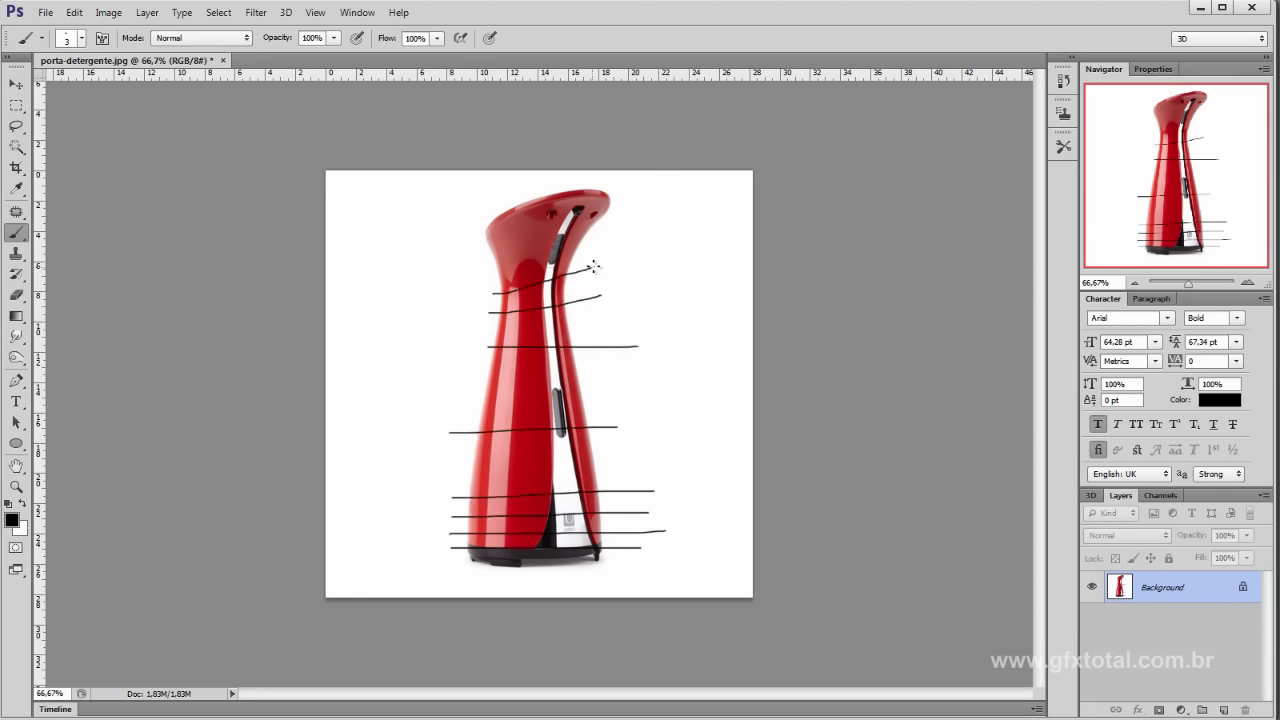
pyautogui.moveTo(496, 277); pyautogui.dragTo(623, 230)
pyautogui.moveTo(481, 261); pyautogui.dragTo(641, 206)
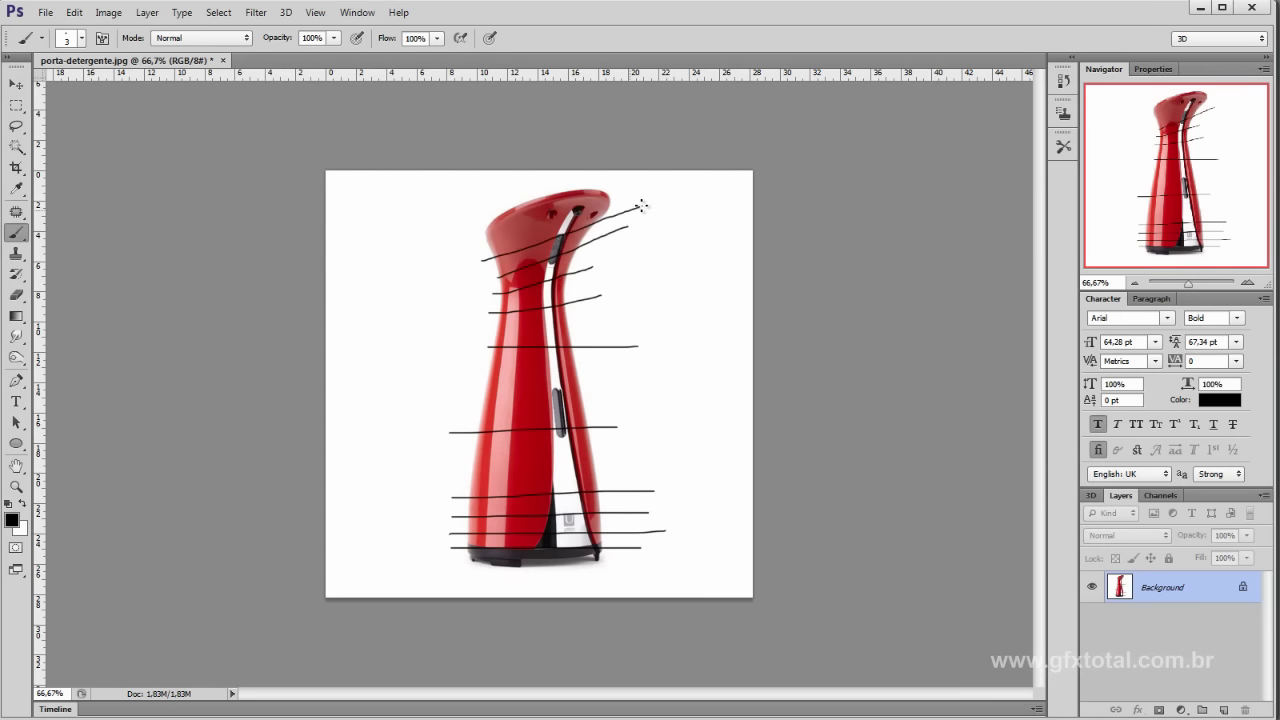
pyautogui.moveTo(473, 247); pyautogui.dragTo(652, 191)
pyautogui.moveTo(478, 243); pyautogui.dragTo(582, 195)
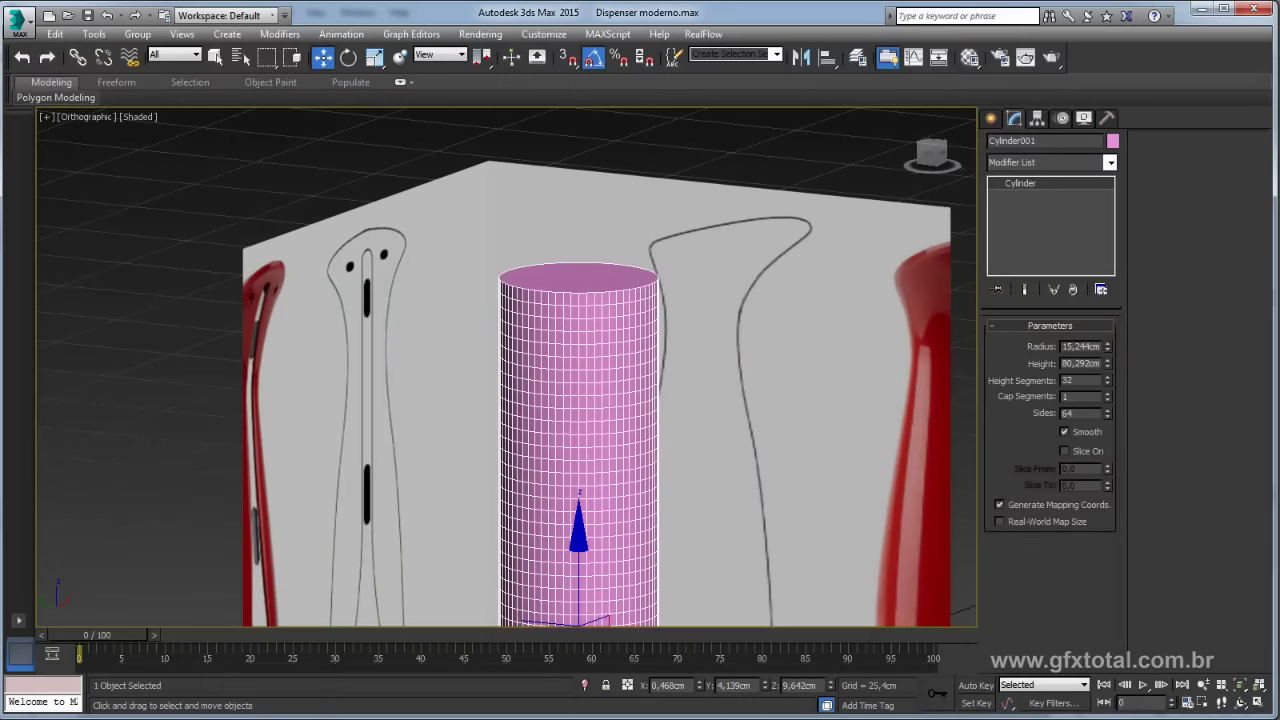
# Step: Switch to Perspective and apply an FFD(cyl) modifier to the cylinder
pyautogui.press('p')
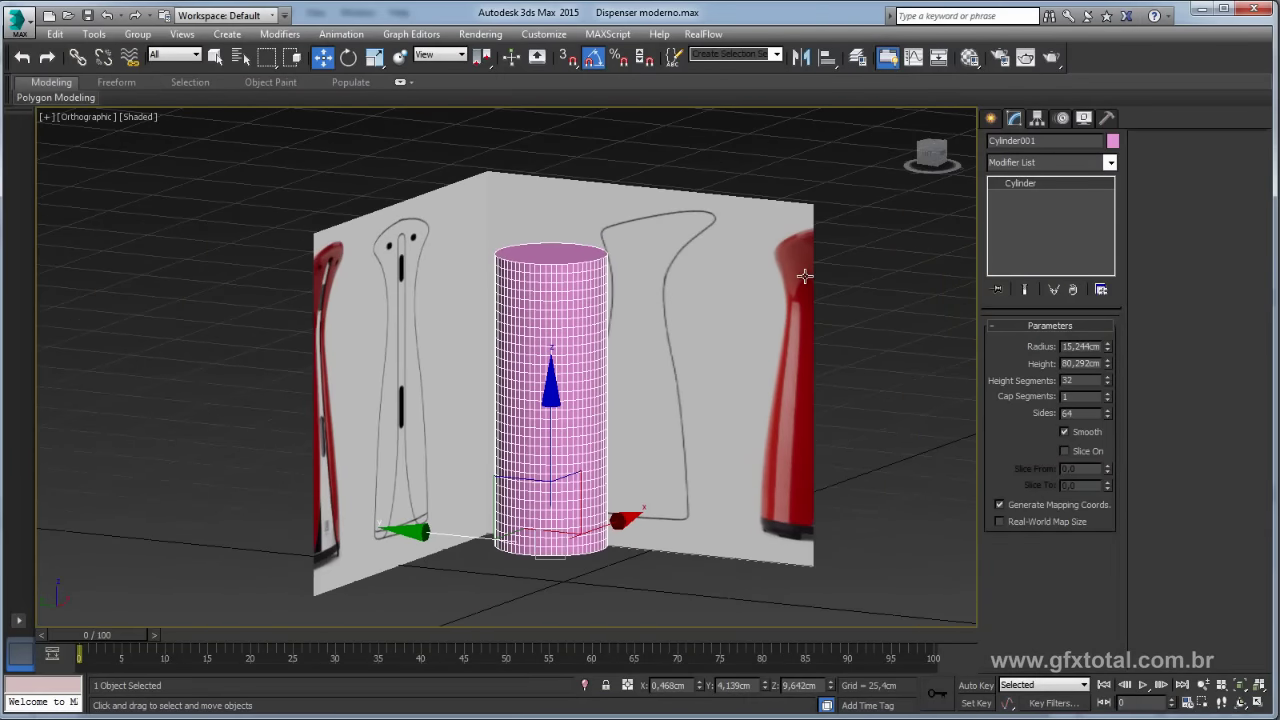
pyautogui.scroll(2, 806, 290)
pyautogui.scroll(1, 806, 305)
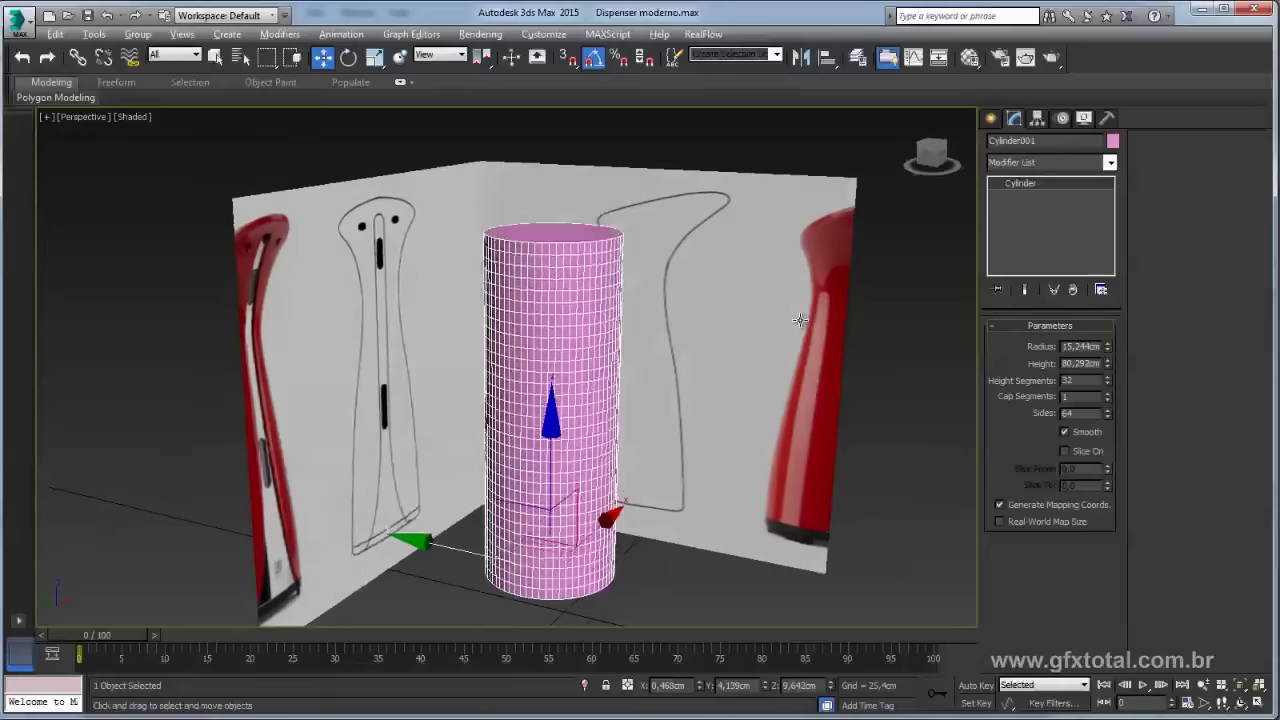
pyautogui.click(1110, 164)
pyautogui.moveTo(1114, 213); pyautogui.dragTo(1114, 292)
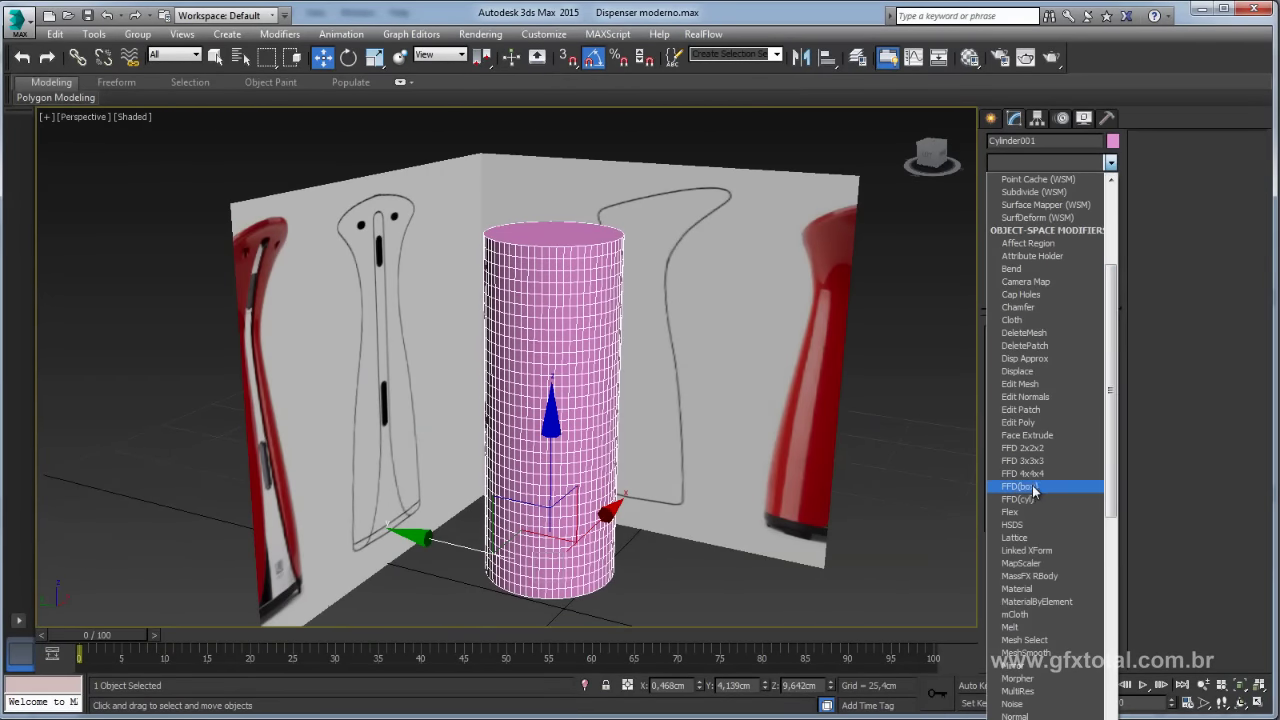
pyautogui.click(1035, 497)
# Step: Disable and delete the FFD(cyl) modifier, then bring up the Modifier List again
pyautogui.keyDown('alt'); pyautogui.moveTo(686, 354); pyautogui.dragTo(612, 330, button='middle'); pyautogui.keyUp('alt')
pyautogui.scroll(3, 612, 330)
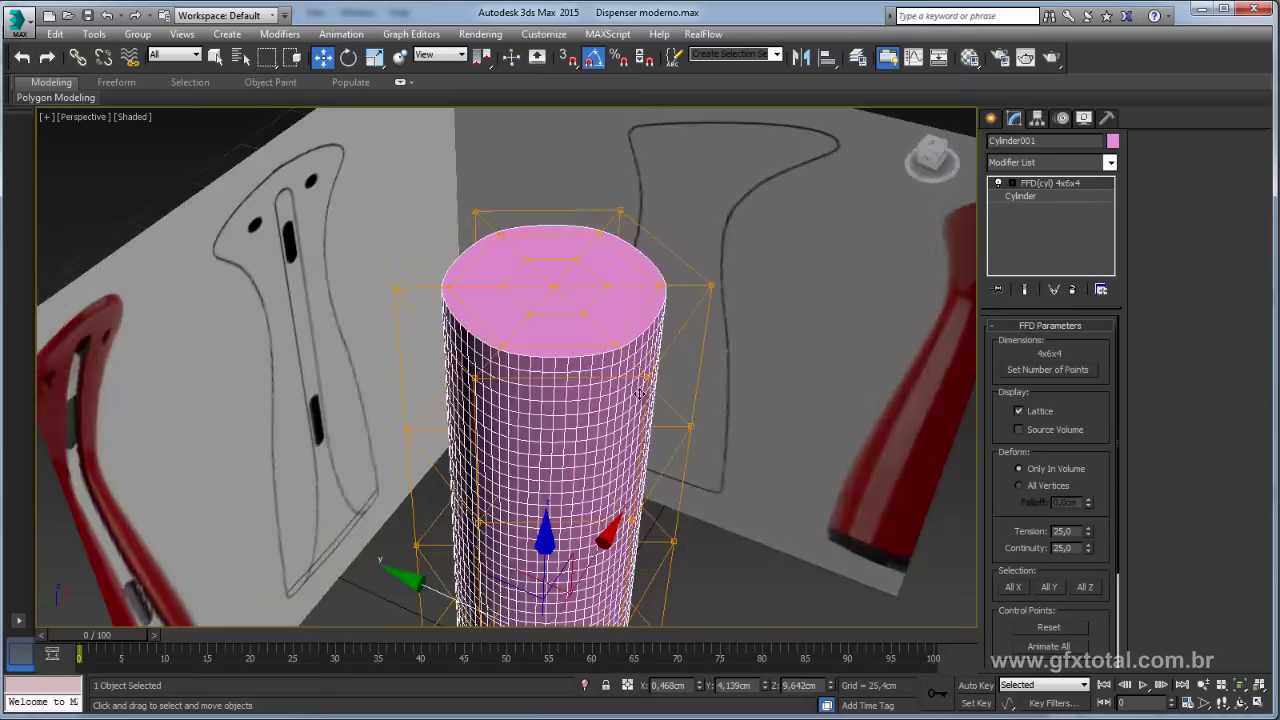
pyautogui.click(997, 185)
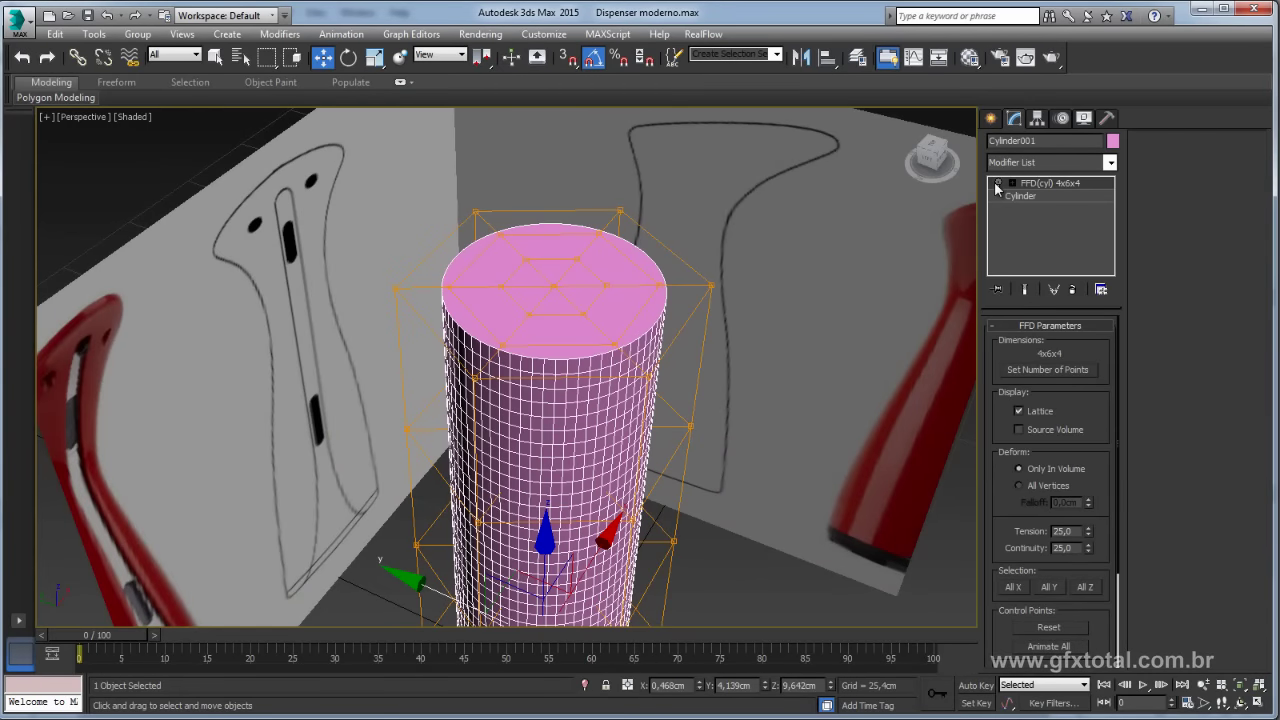
pyautogui.hotkey('shift', 'z')
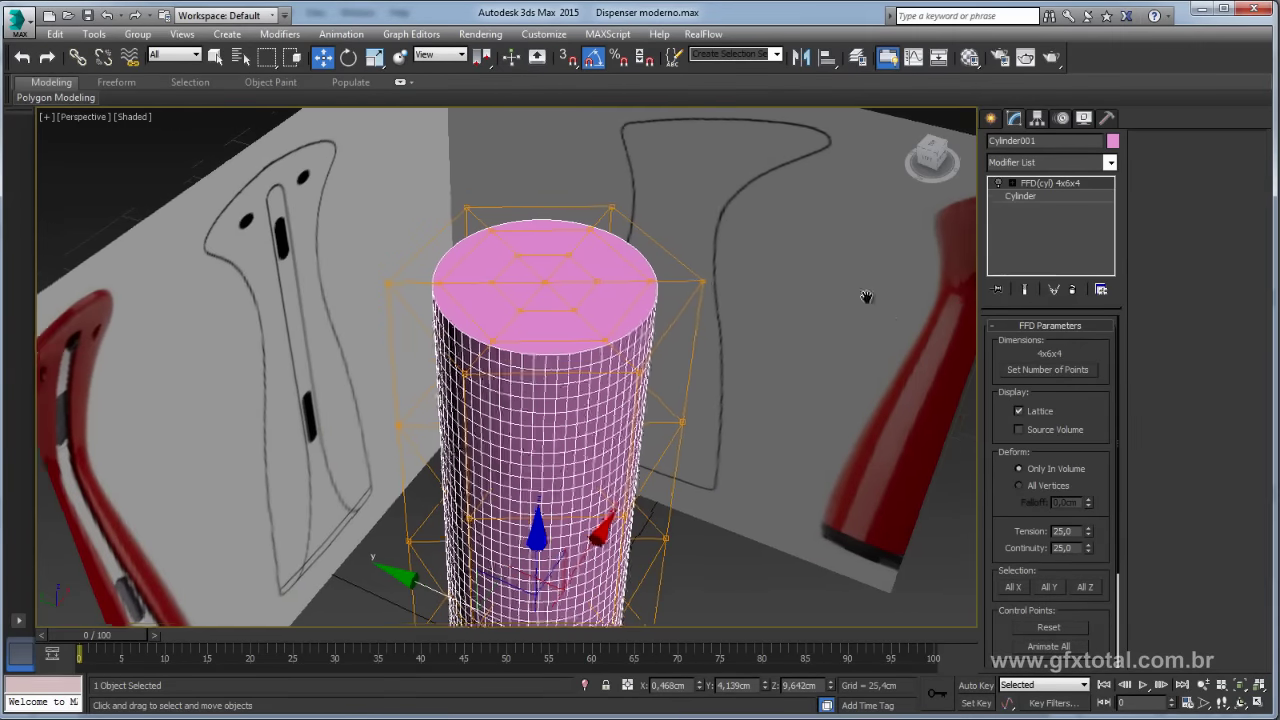
pyautogui.hotkey('shift', 'z')
pyautogui.click(1072, 289)
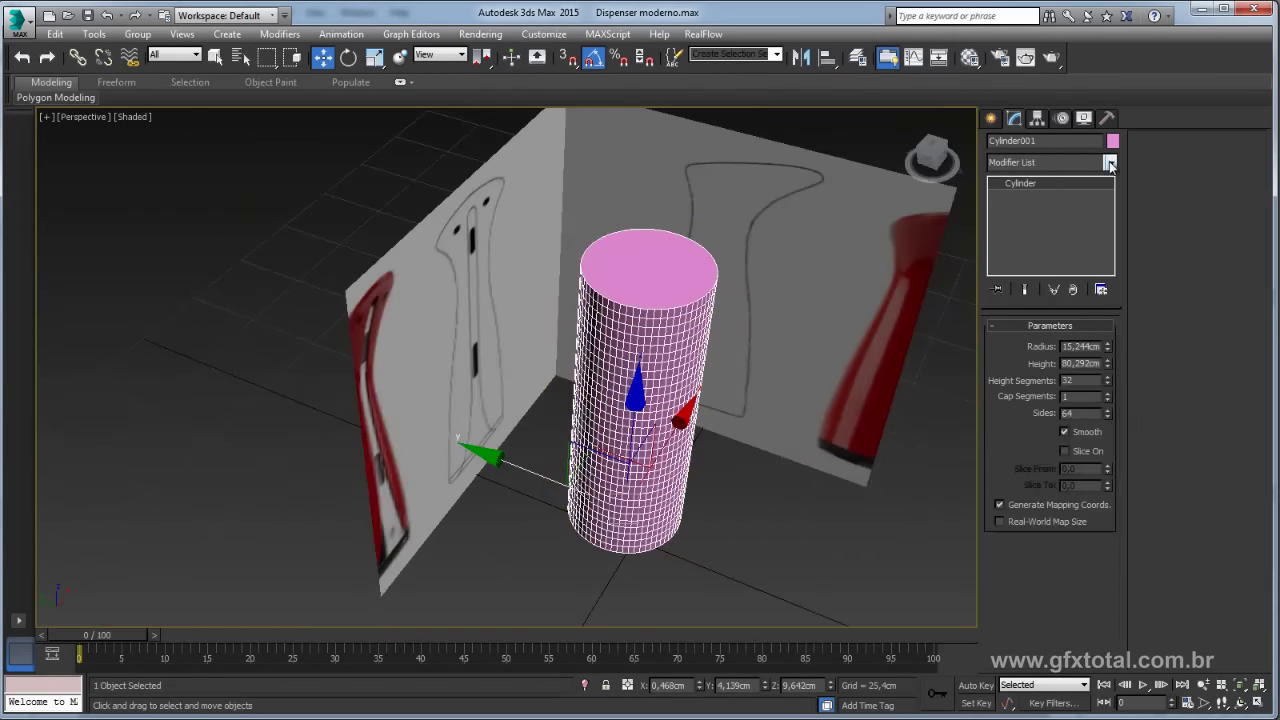
pyautogui.click(1109, 163)
pyautogui.scroll(-5, 1059, 416)
pyautogui.scroll(-5, 1059, 416)
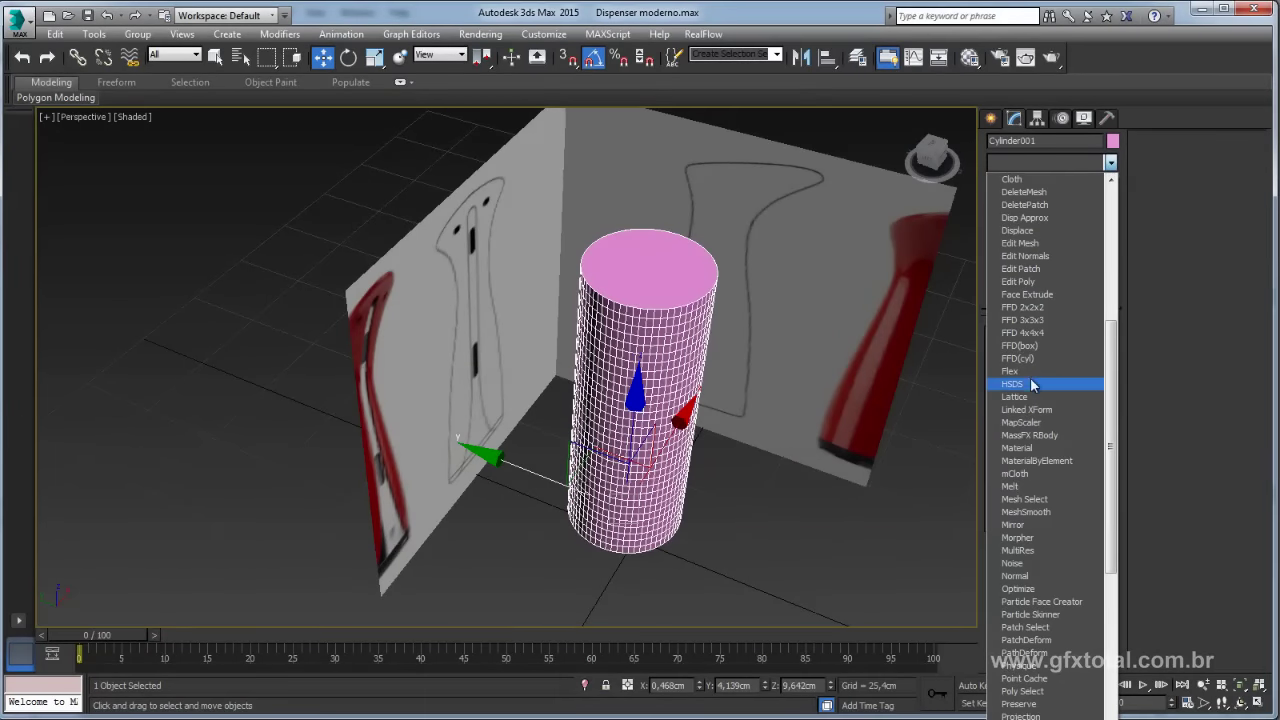
# Step: Apply an FFD(box) modifier and set its lattice to 4x4x8 points
pyautogui.click(1020, 345)
pyautogui.hotkey('shift', 'z')
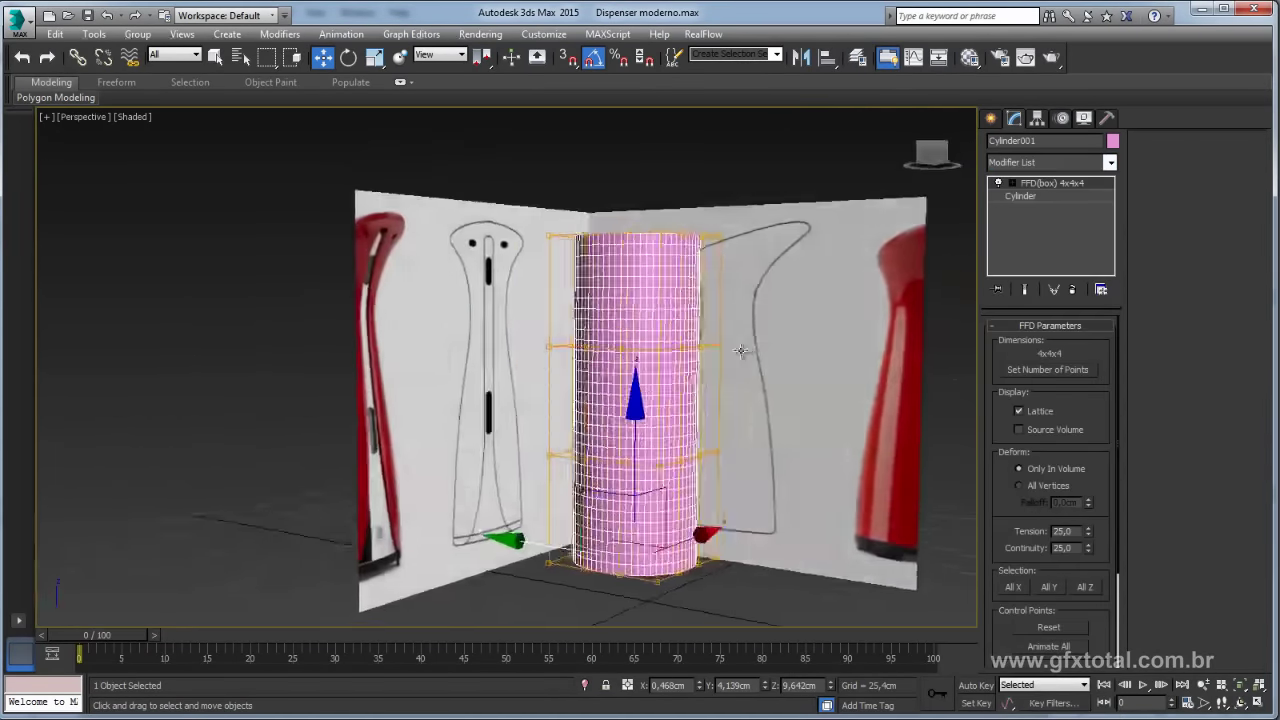
pyautogui.hotkey('shift', 'z')
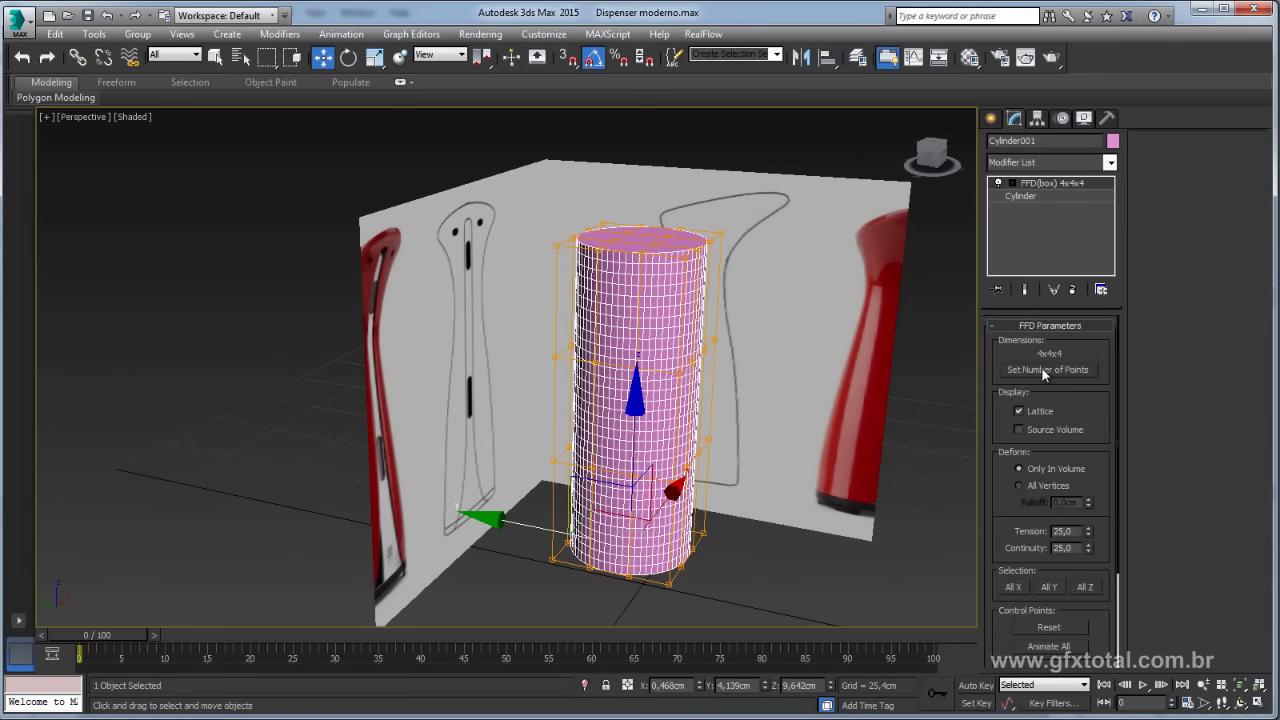
pyautogui.click(1043, 370)
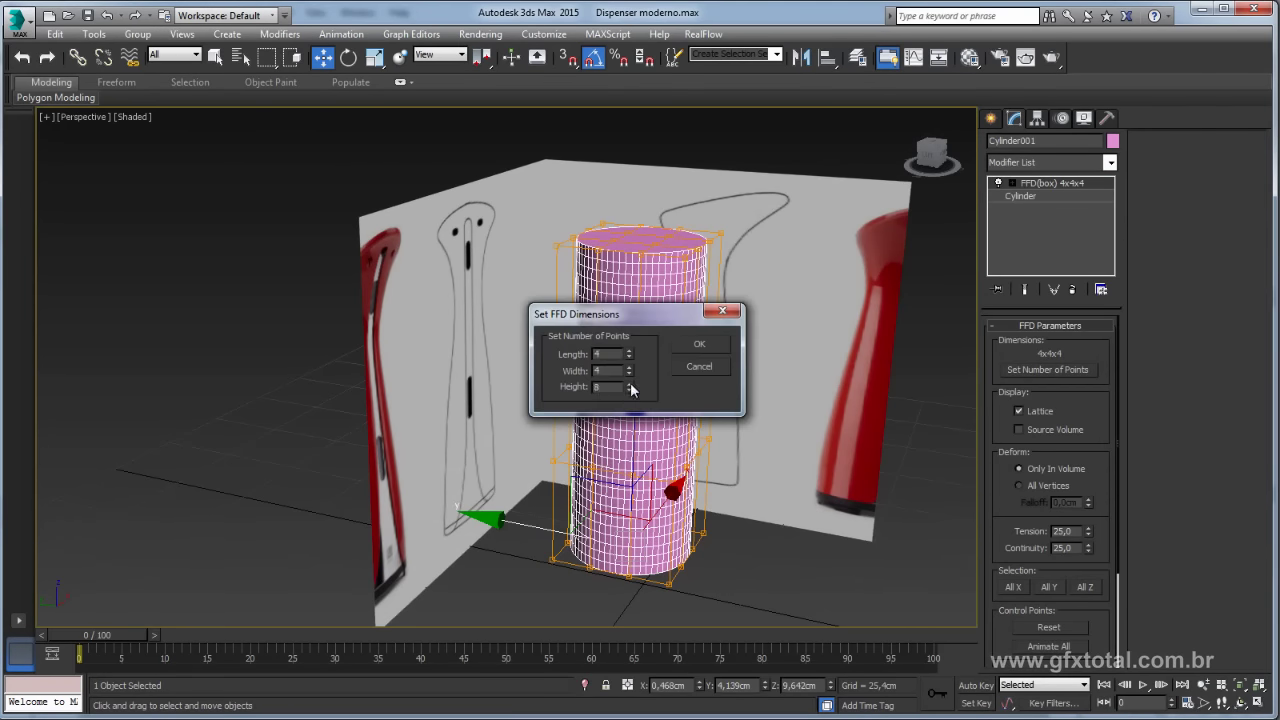
pyautogui.click(699, 347)
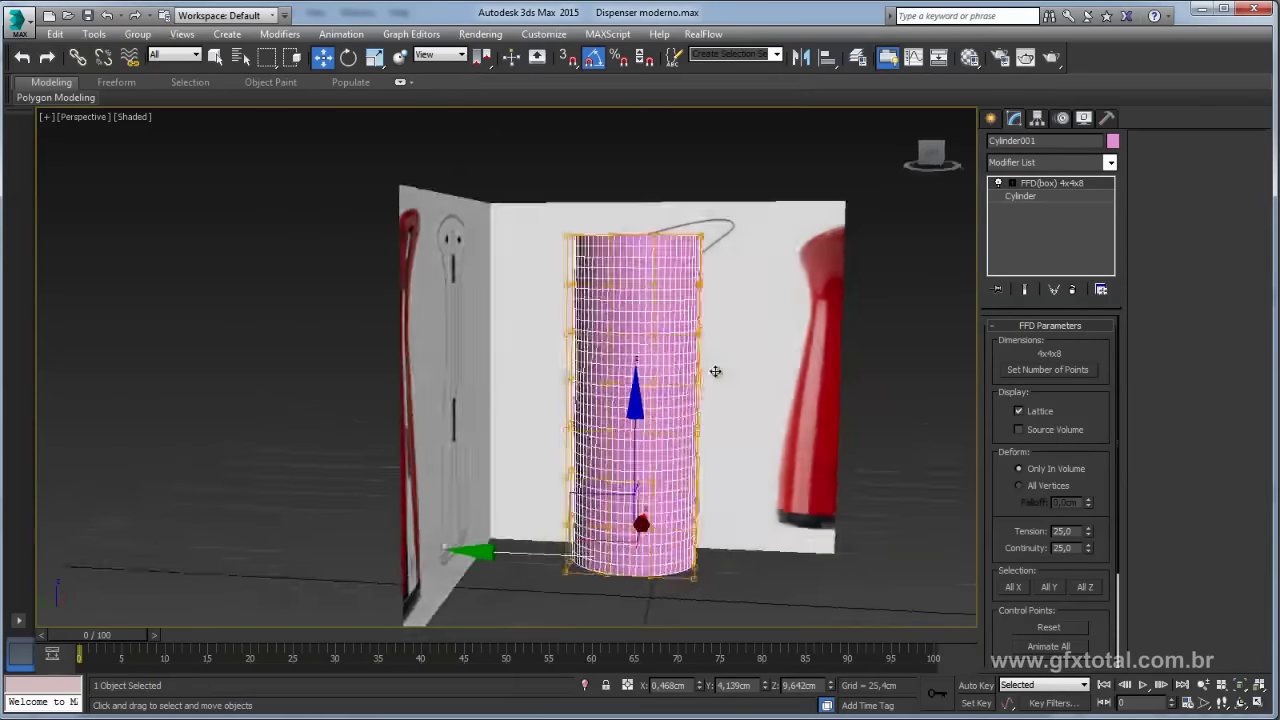
# Step: Switch to the Left view with the cylinder see-through and the lattice centred
pyautogui.moveTo(714, 371)
pyautogui.keyDown('alt'); pyautogui.mouseDown(button='middle')
pyautogui.moveTo(759, 370)
pyautogui.moveTo(809, 282)
pyautogui.mouseUp(button='middle'); pyautogui.keyUp('alt')
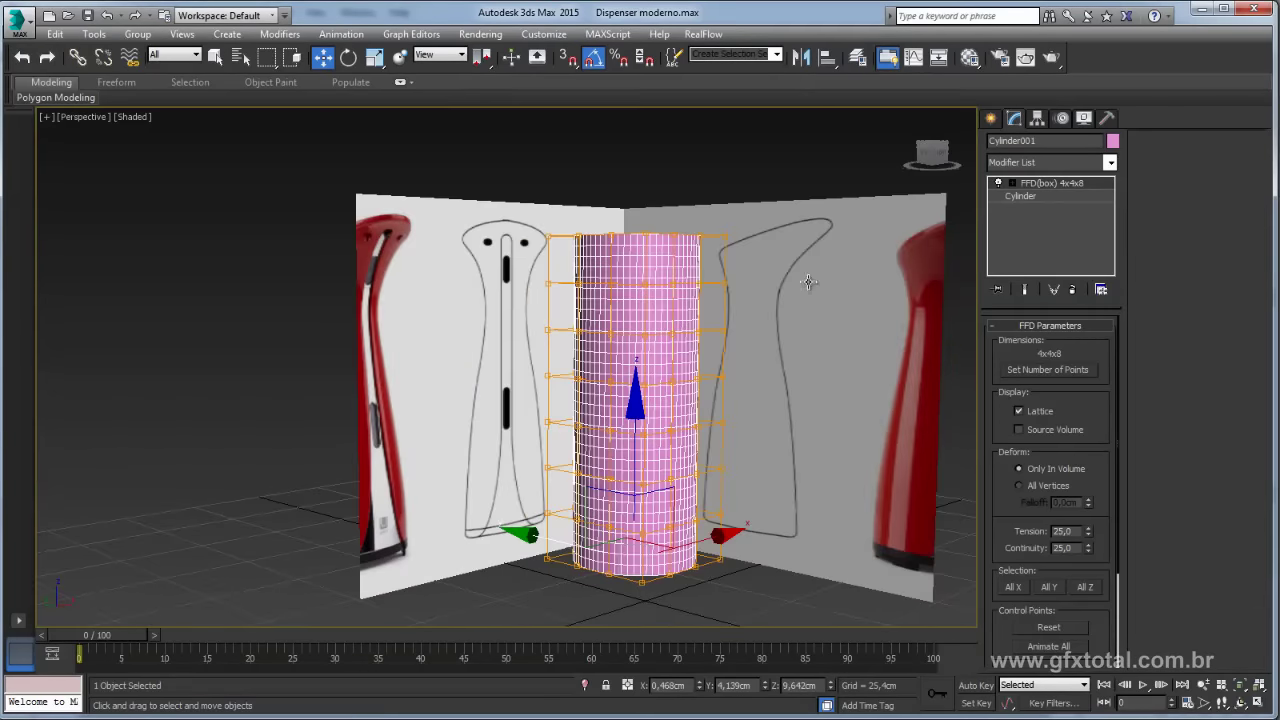
pyautogui.keyDown('alt'); pyautogui.moveTo(707, 285); pyautogui.dragTo(668, 283, button='middle'); pyautogui.keyUp('alt')
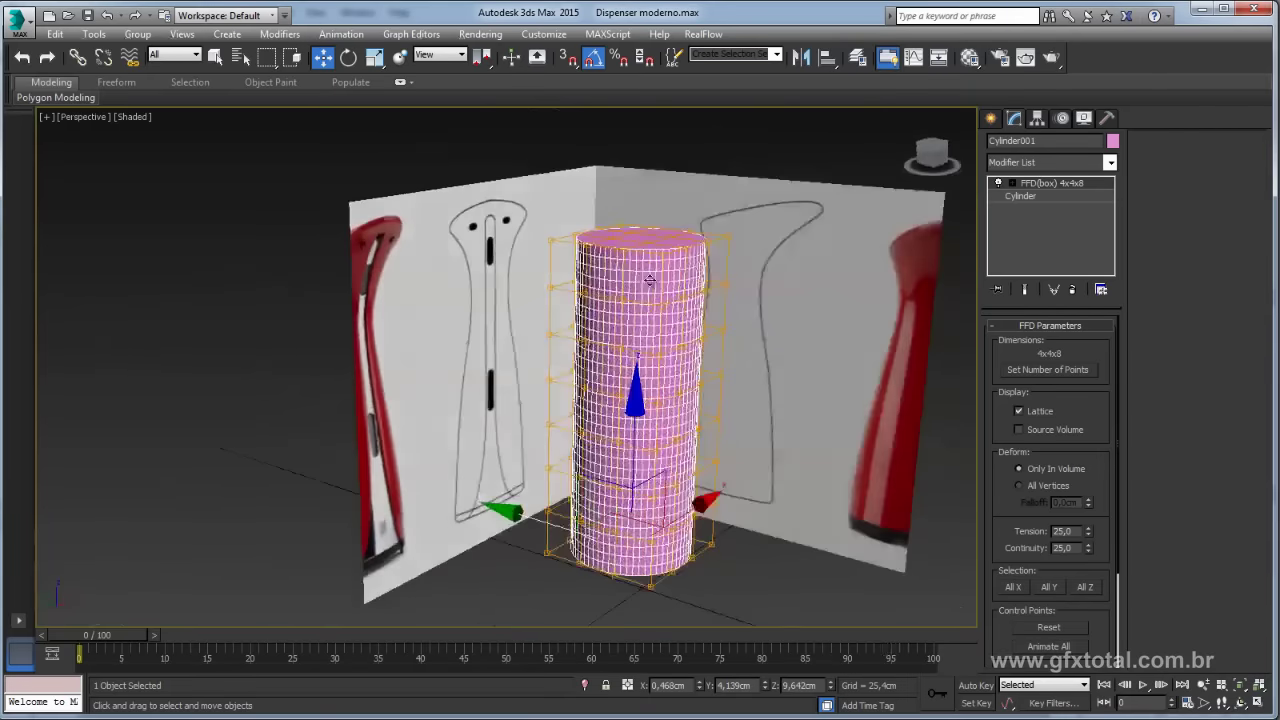
pyautogui.moveTo(567, 349); pyautogui.dragTo(586, 377, button='middle')
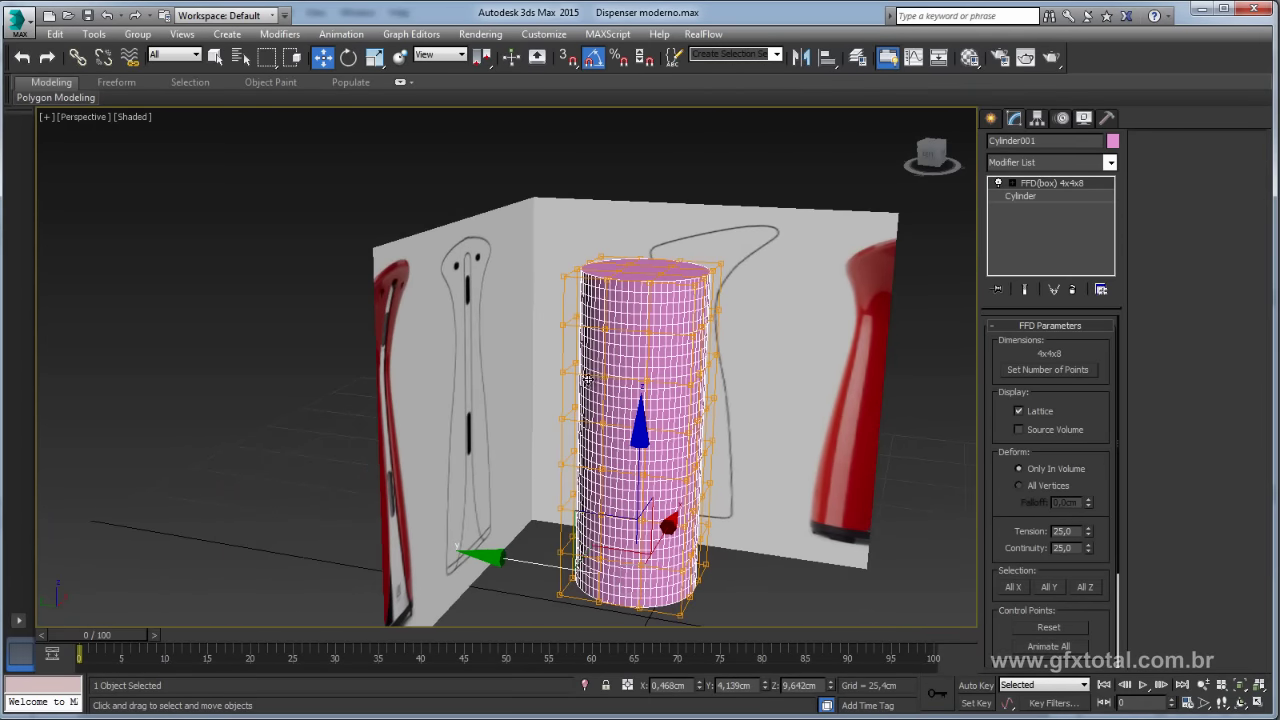
pyautogui.press('l')
pyautogui.scroll(-2, 560, 377)
pyautogui.scroll(-2, 608, 443)
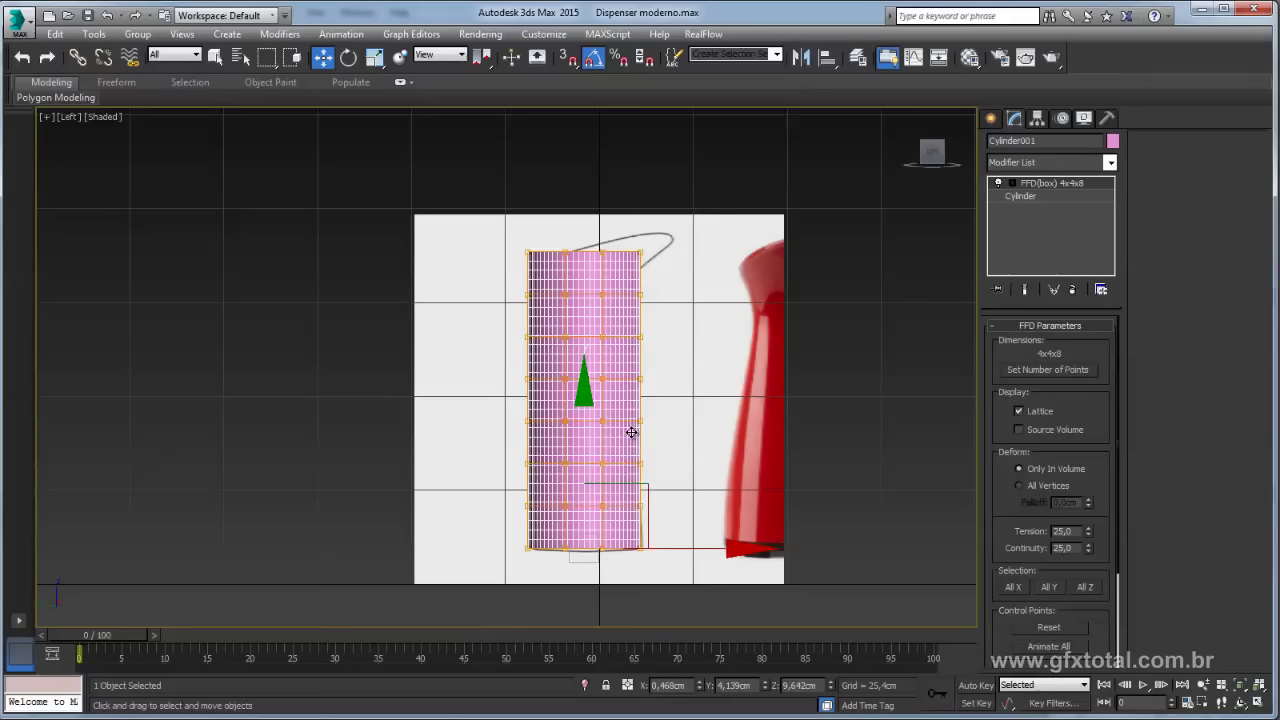
pyautogui.hotkey('alt', 'x')
pyautogui.scroll(2, 579, 276)
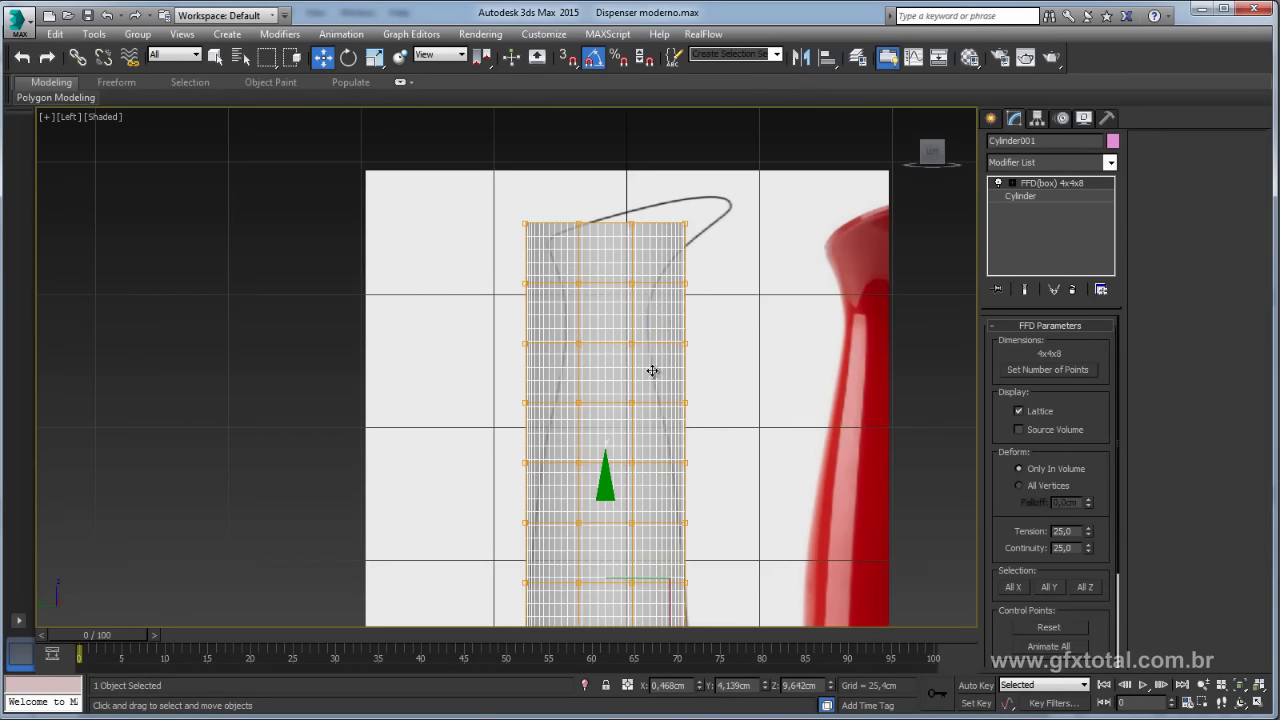
pyautogui.scroll(-2, 652, 371)
pyautogui.moveTo(677, 408); pyautogui.dragTo(699, 356, button='middle')
# Step: Enter the FFD control points and scale the bottom lattice row to 95%
pyautogui.click(1017, 184)
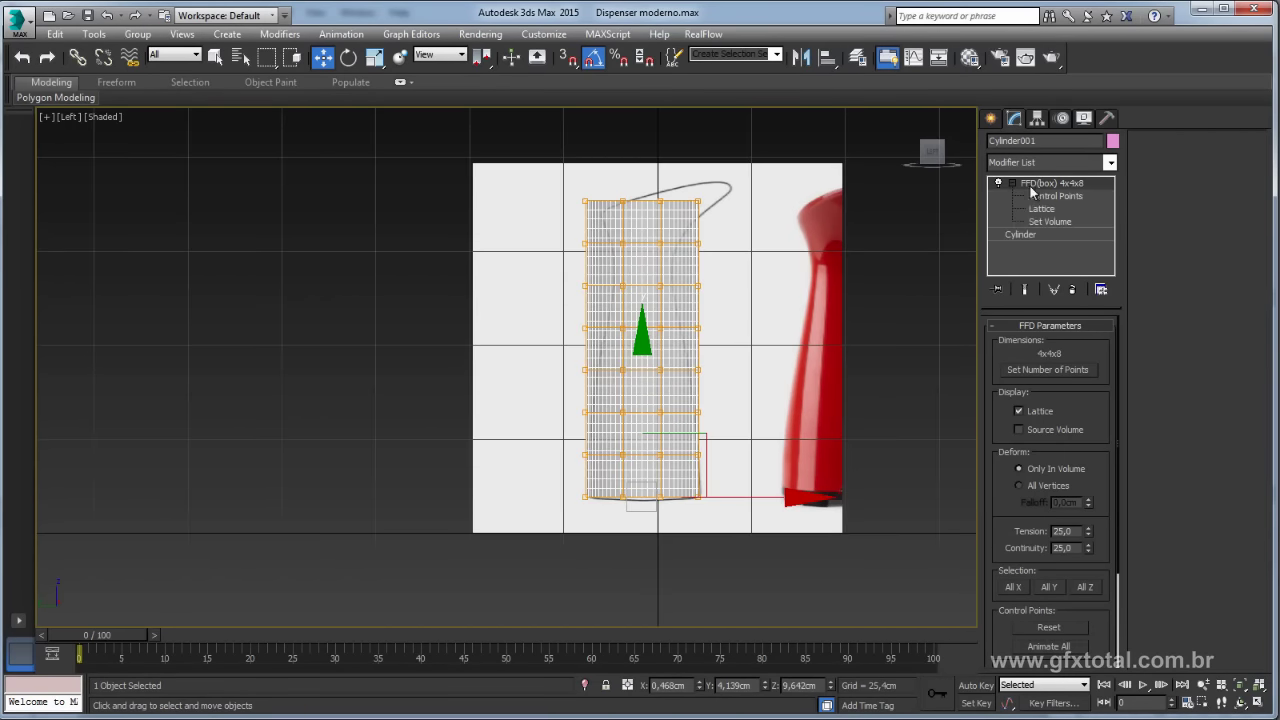
pyautogui.click(1050, 196)
pyautogui.scroll(2, 709, 449)
pyautogui.scroll(3, 758, 444)
pyautogui.moveTo(758, 444); pyautogui.dragTo(276, 498)
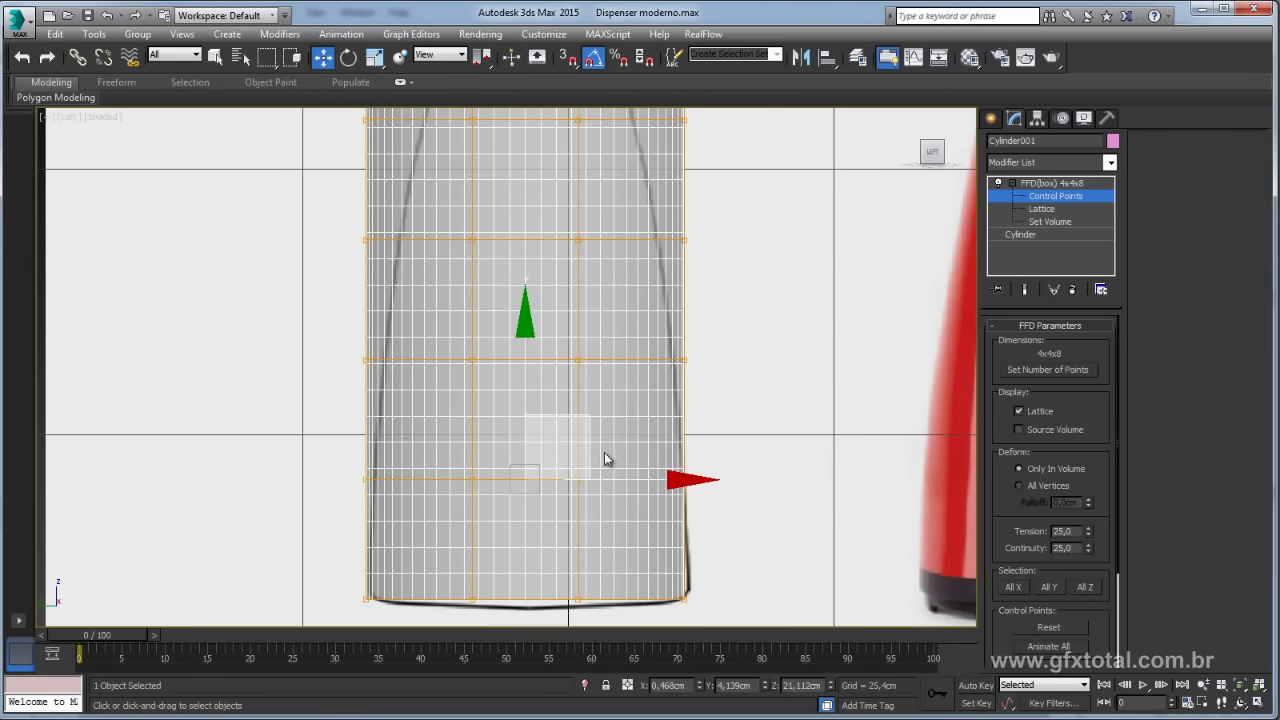
pyautogui.press('r')
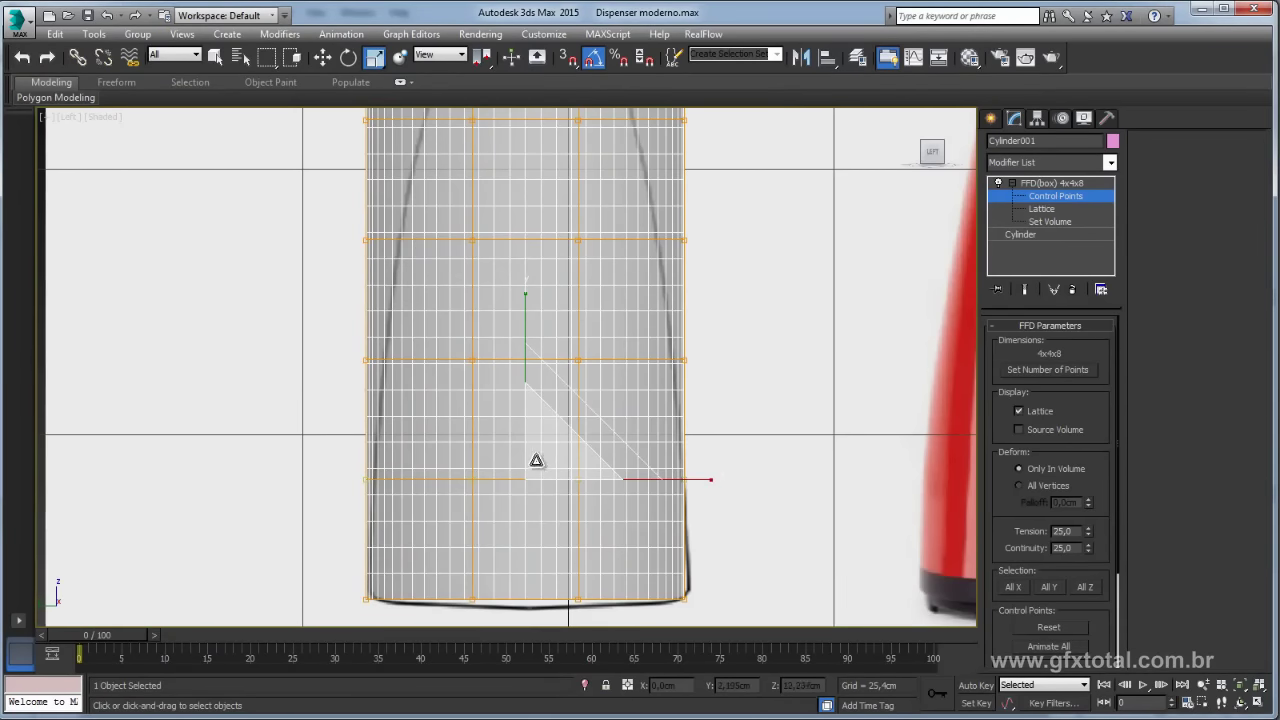
pyautogui.moveTo(534, 463); pyautogui.dragTo(540, 466)
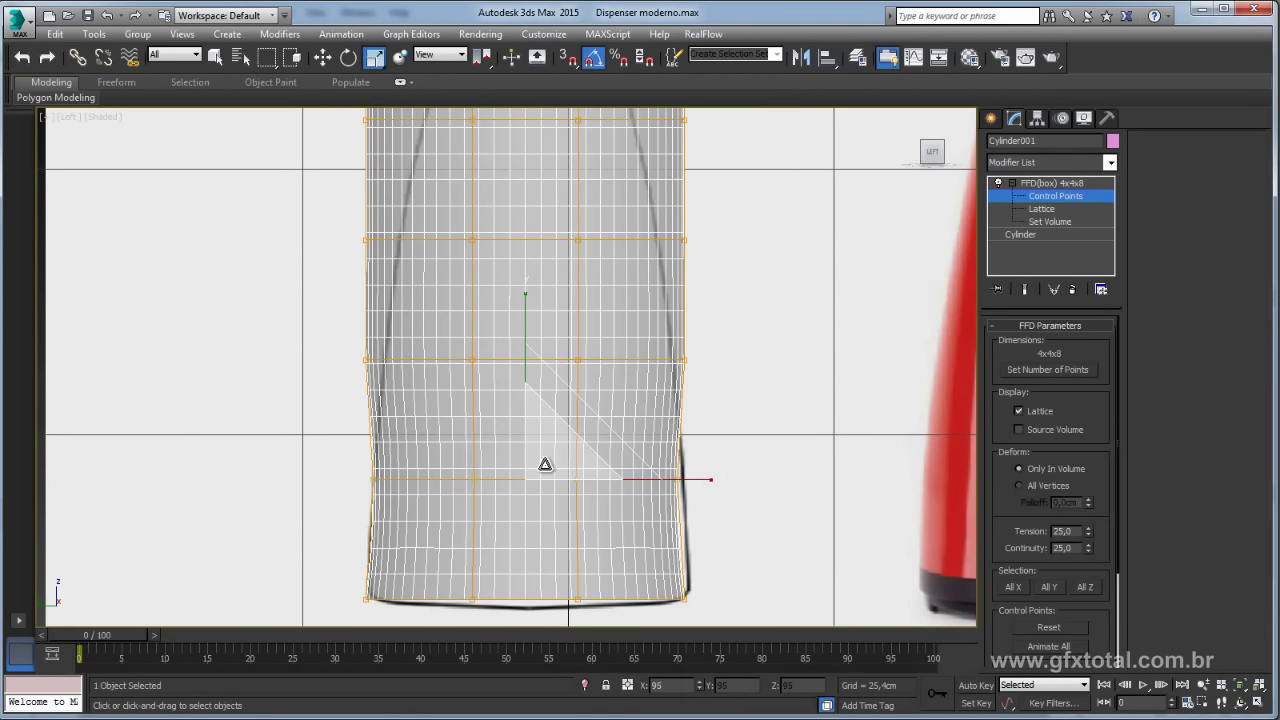
# Step: Pinch the middle lattice rows inward to form a narrow waist
pyautogui.moveTo(696, 422); pyautogui.dragTo(294, 318)
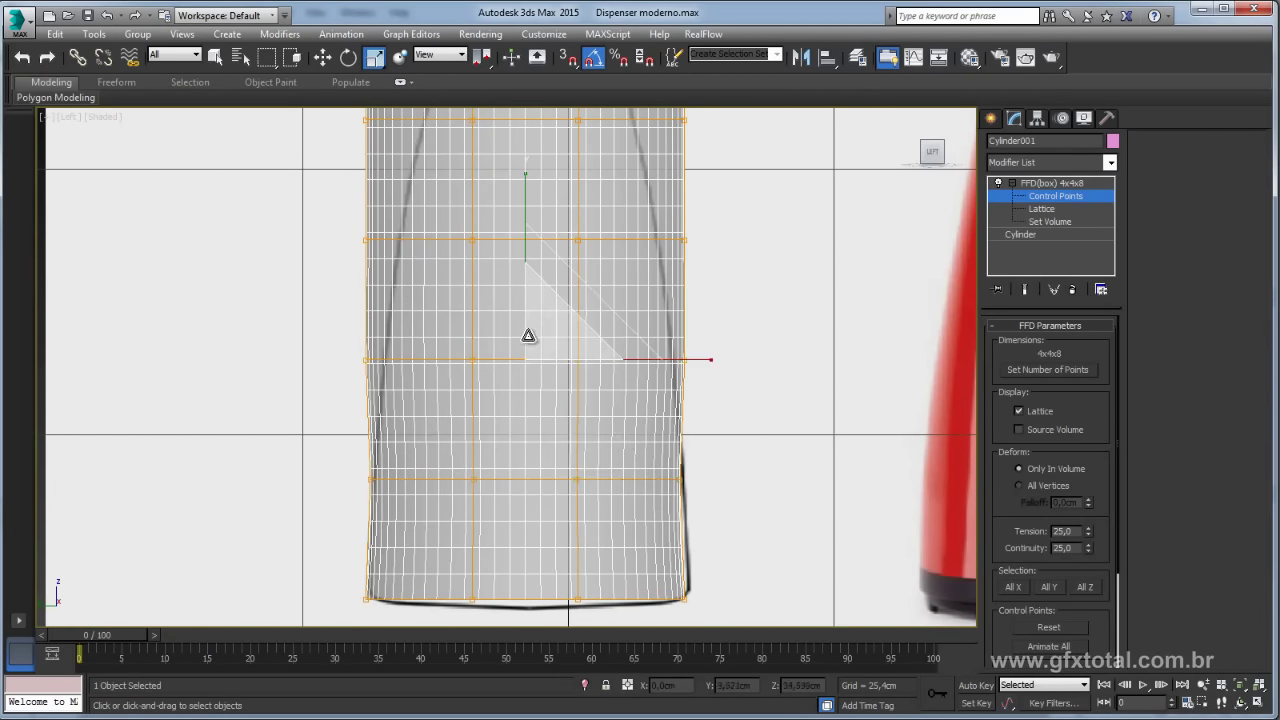
pyautogui.moveTo(528, 335); pyautogui.dragTo(562, 347)
pyautogui.moveTo(674, 305); pyautogui.dragTo(707, 420, button='middle')
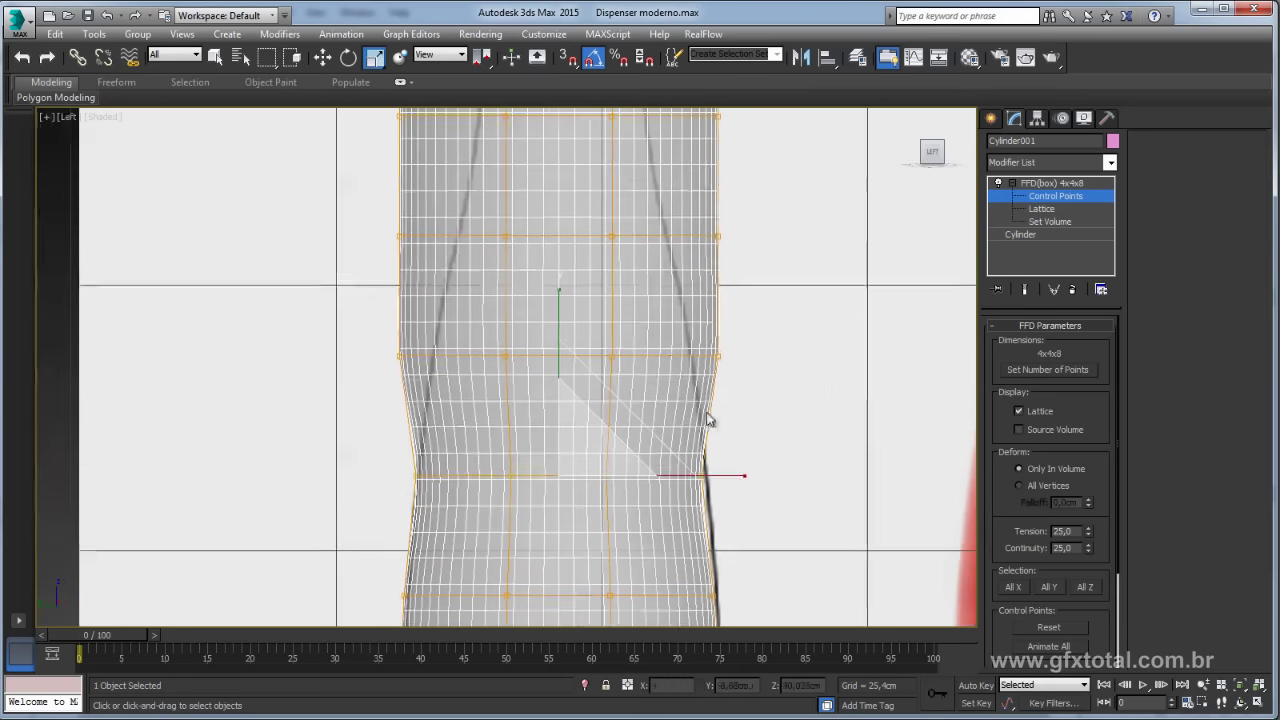
pyautogui.moveTo(750, 380); pyautogui.dragTo(320, 297)
pyautogui.moveTo(583, 334)
pyautogui.mouseDown()
pyautogui.moveTo(617, 360)
pyautogui.moveTo(643, 323)
pyautogui.mouseUp()
pyautogui.moveTo(643, 323); pyautogui.dragTo(652, 426, button='middle')
pyautogui.moveTo(808, 394); pyautogui.dragTo(449, 309)
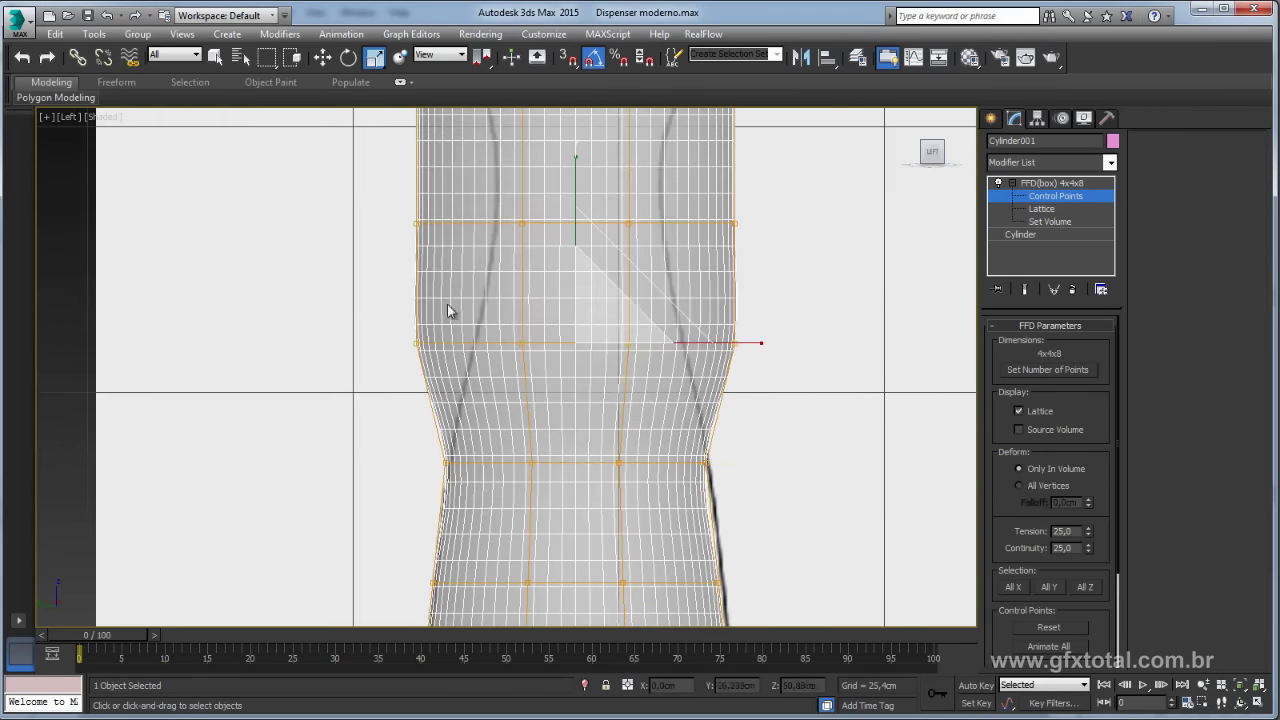
pyautogui.moveTo(615, 343); pyautogui.dragTo(643, 363)
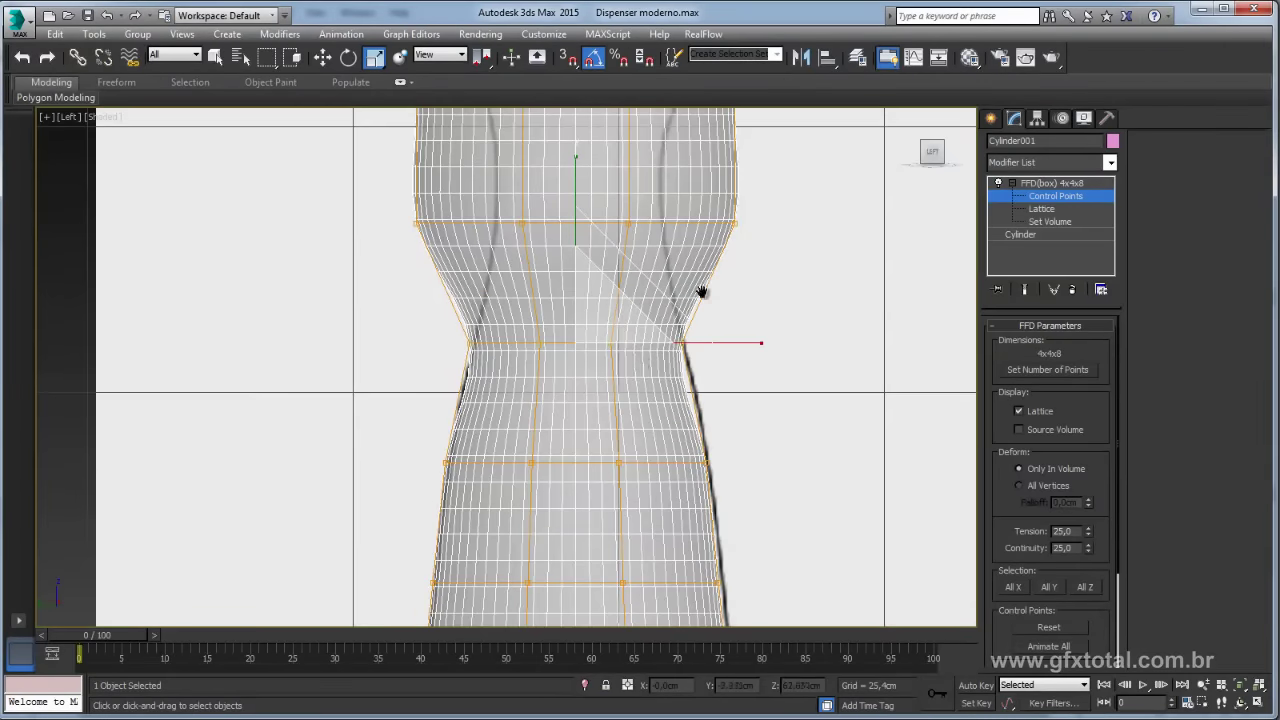
pyautogui.moveTo(682, 223); pyautogui.dragTo(660, 310, button='middle')
pyautogui.moveTo(745, 330); pyautogui.dragTo(380, 290)
pyautogui.moveTo(595, 302); pyautogui.dragTo(634, 364)
pyautogui.moveTo(671, 329); pyautogui.dragTo(667, 405, button='middle')
# Step: Flare the top of the body outward and check the shape in Perspective
pyautogui.moveTo(309, 259); pyautogui.dragTo(700, 310)
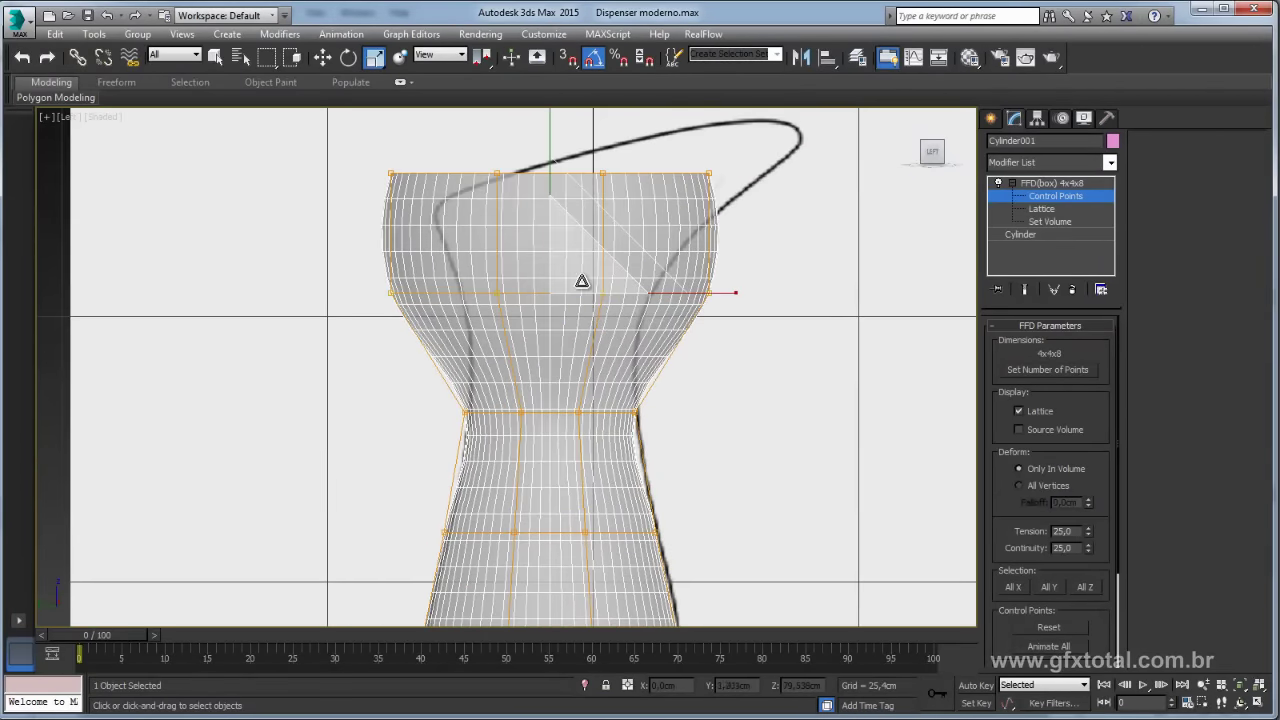
pyautogui.moveTo(580, 280); pyautogui.dragTo(594, 329)
pyautogui.press('p')
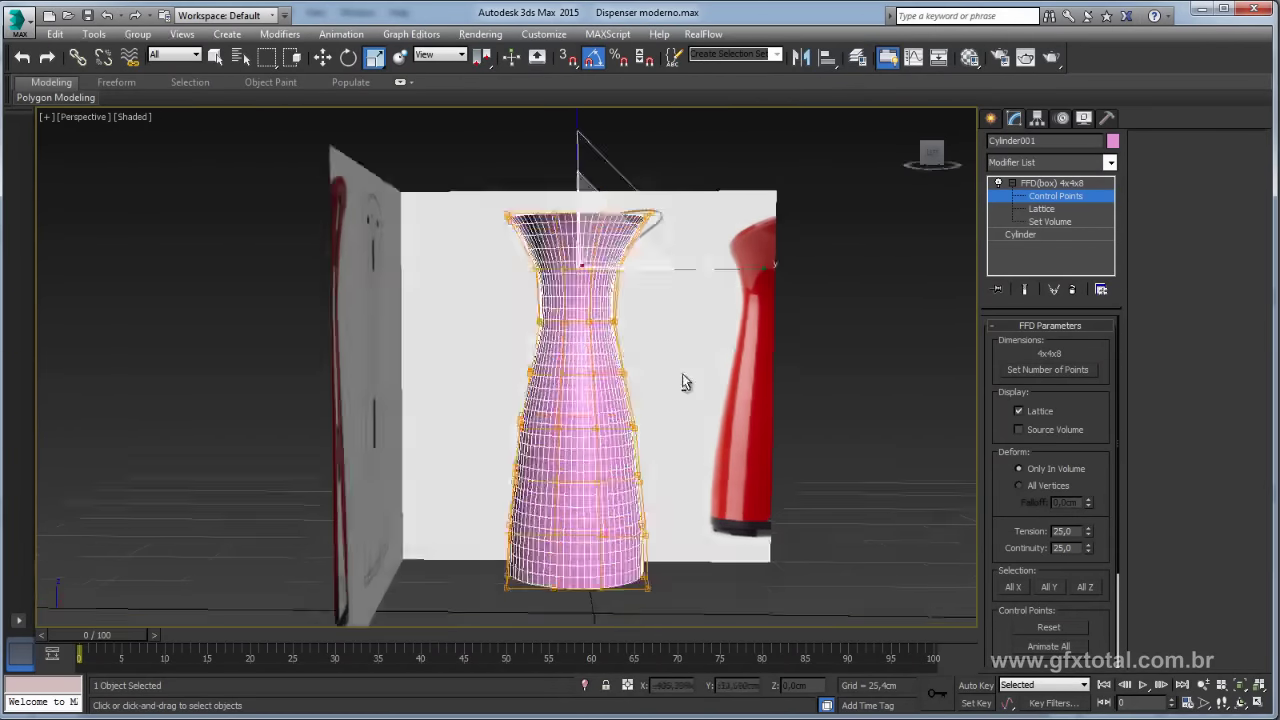
pyautogui.moveTo(624, 358)
pyautogui.keyDown('alt'); pyautogui.mouseDown(button='middle')
pyautogui.moveTo(710, 297)
pyautogui.moveTo(751, 363)
pyautogui.moveTo(669, 391)
pyautogui.moveTo(668, 414)
pyautogui.moveTo(572, 404)
pyautogui.moveTo(631, 350)
pyautogui.moveTo(651, 255)
pyautogui.mouseUp(button='middle'); pyautogui.keyUp('alt')
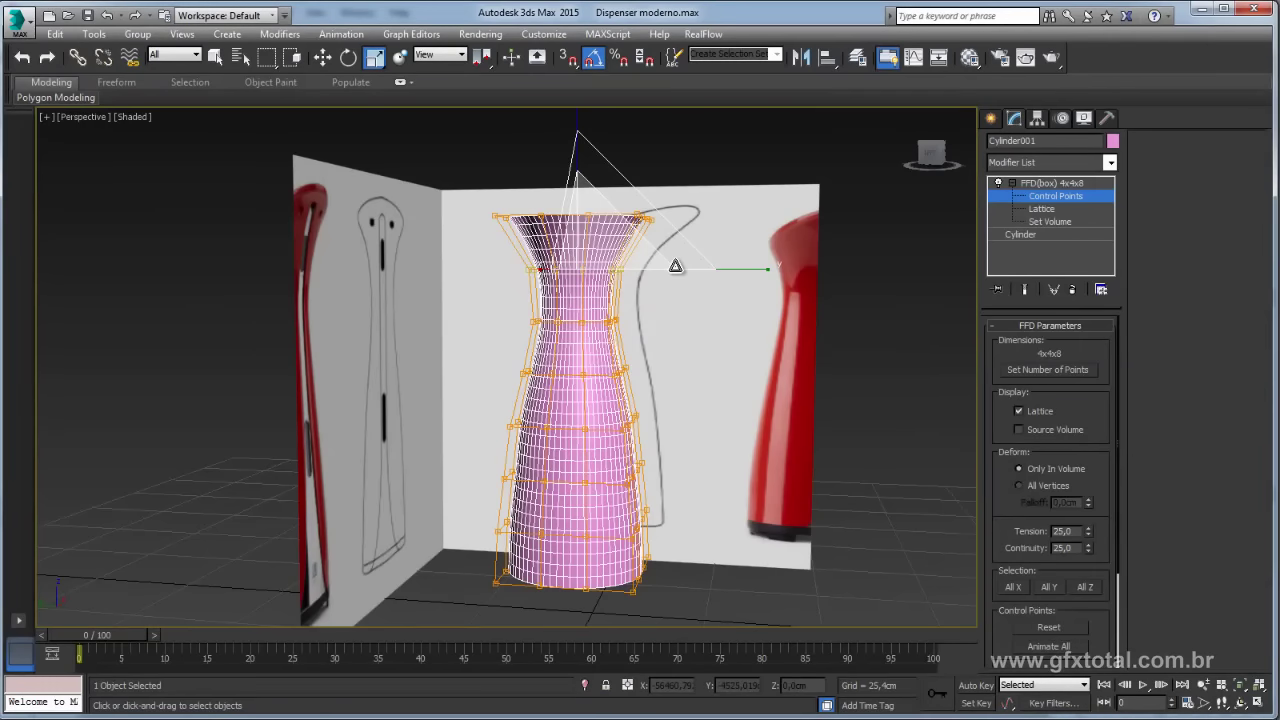
pyautogui.press('l')
pyautogui.scroll(3, 682, 289)
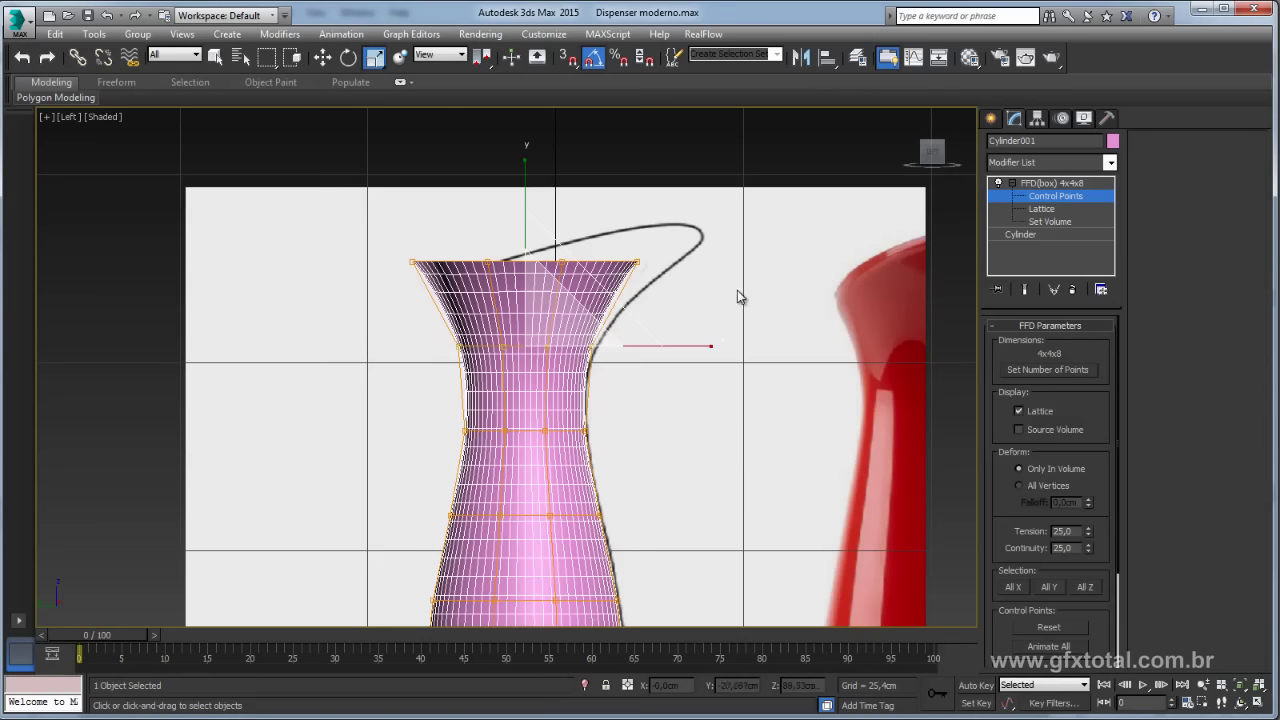
# Step: Tilt, raise and widen the top lattice row to follow the spout outline
pyautogui.moveTo(671, 286); pyautogui.dragTo(343, 210)
pyautogui.press('e')
pyautogui.moveTo(663, 217); pyautogui.dragTo(661, 207)
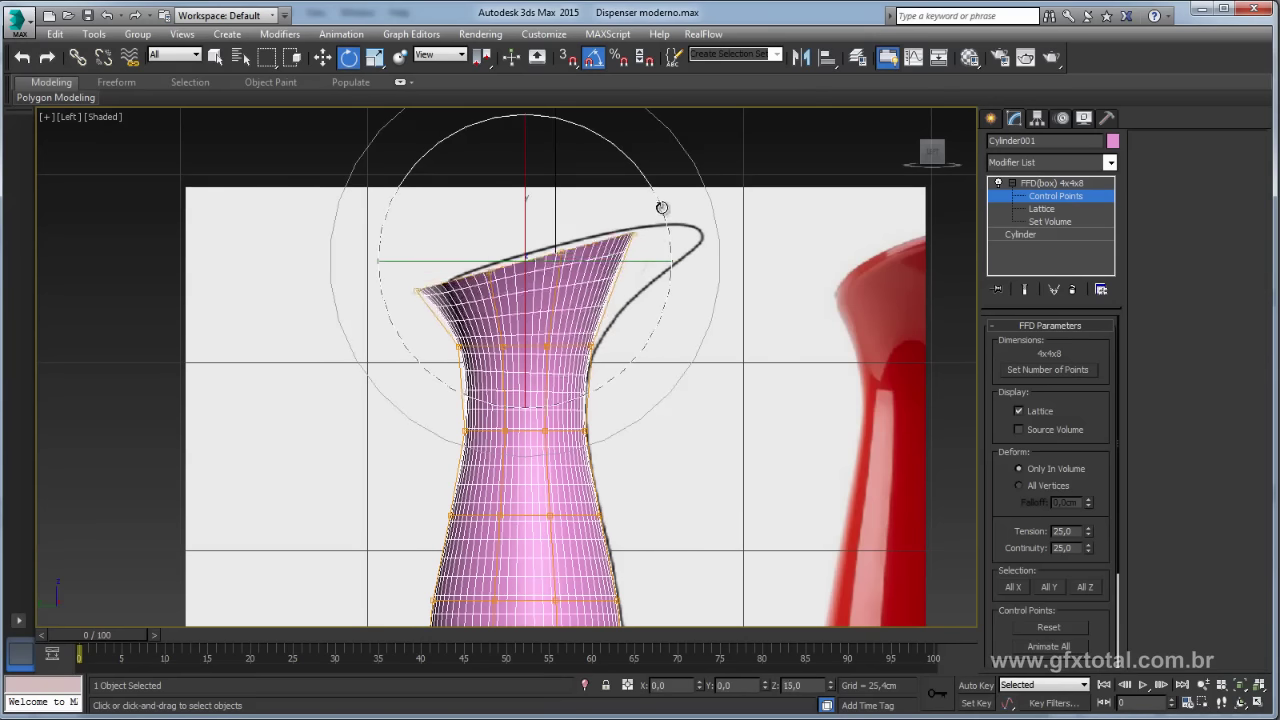
pyautogui.press('w')
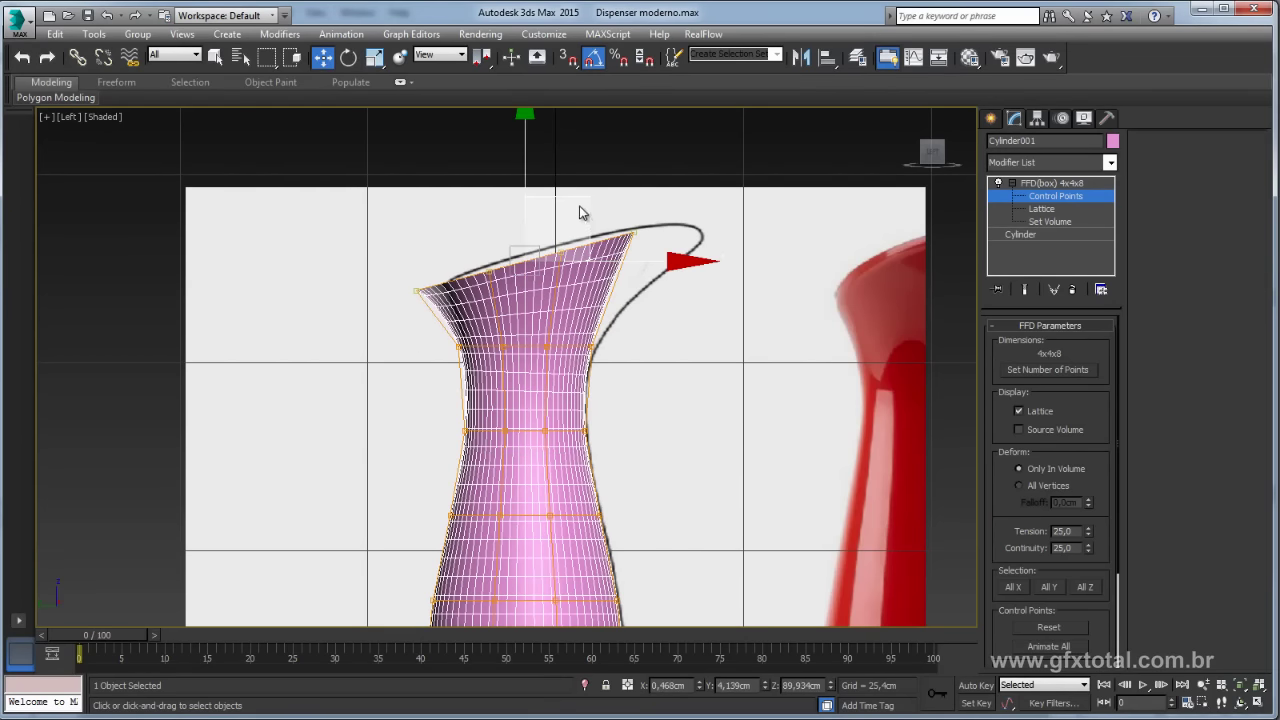
pyautogui.moveTo(577, 198); pyautogui.dragTo(602, 187)
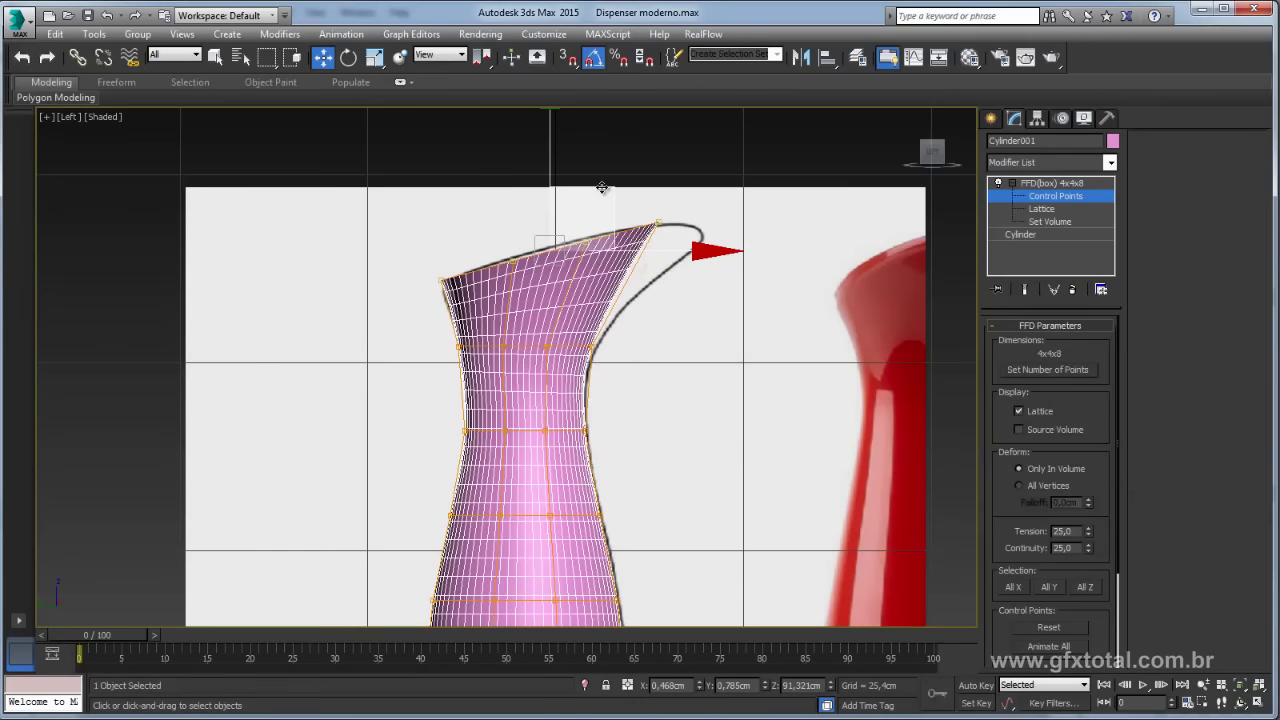
pyautogui.press('e')
pyautogui.press('r')
pyautogui.moveTo(565, 222); pyautogui.dragTo(621, 188)
pyautogui.press('w')
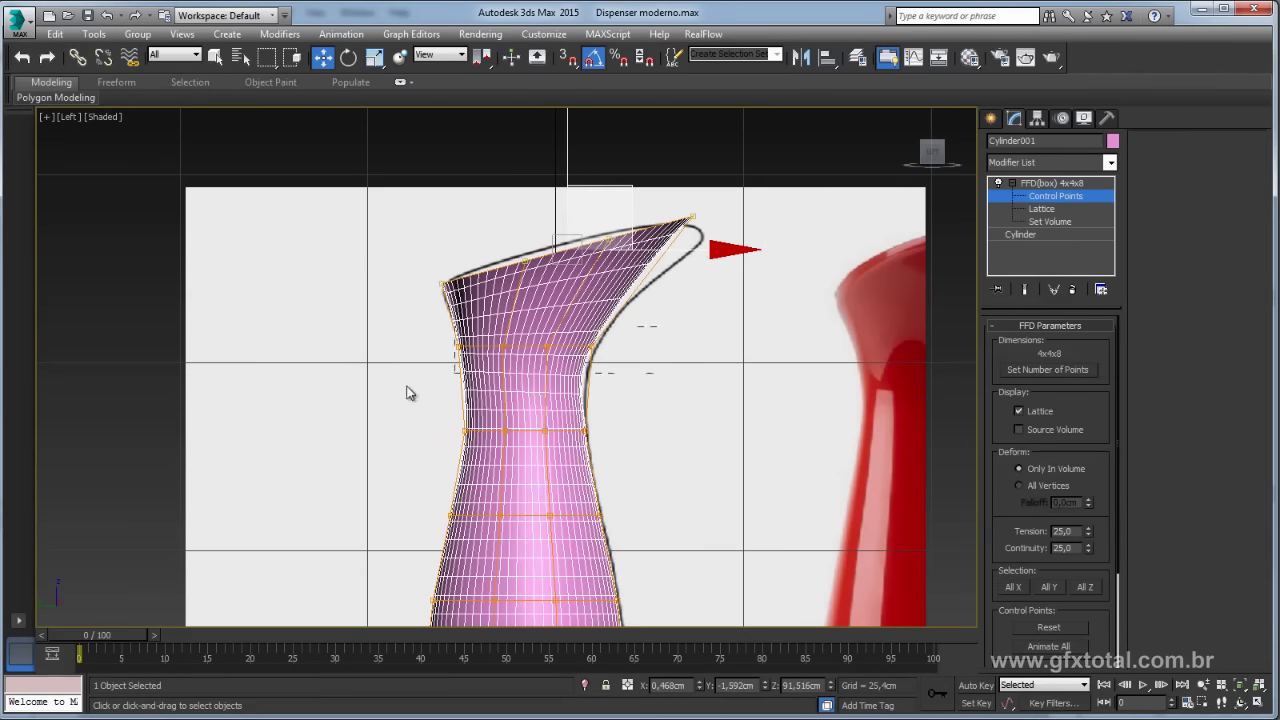
# Step: Scale the middle lattice row and nudge it slightly to shape the upper body
pyautogui.moveTo(408, 393); pyautogui.dragTo(568, 310)
pyautogui.press('e')
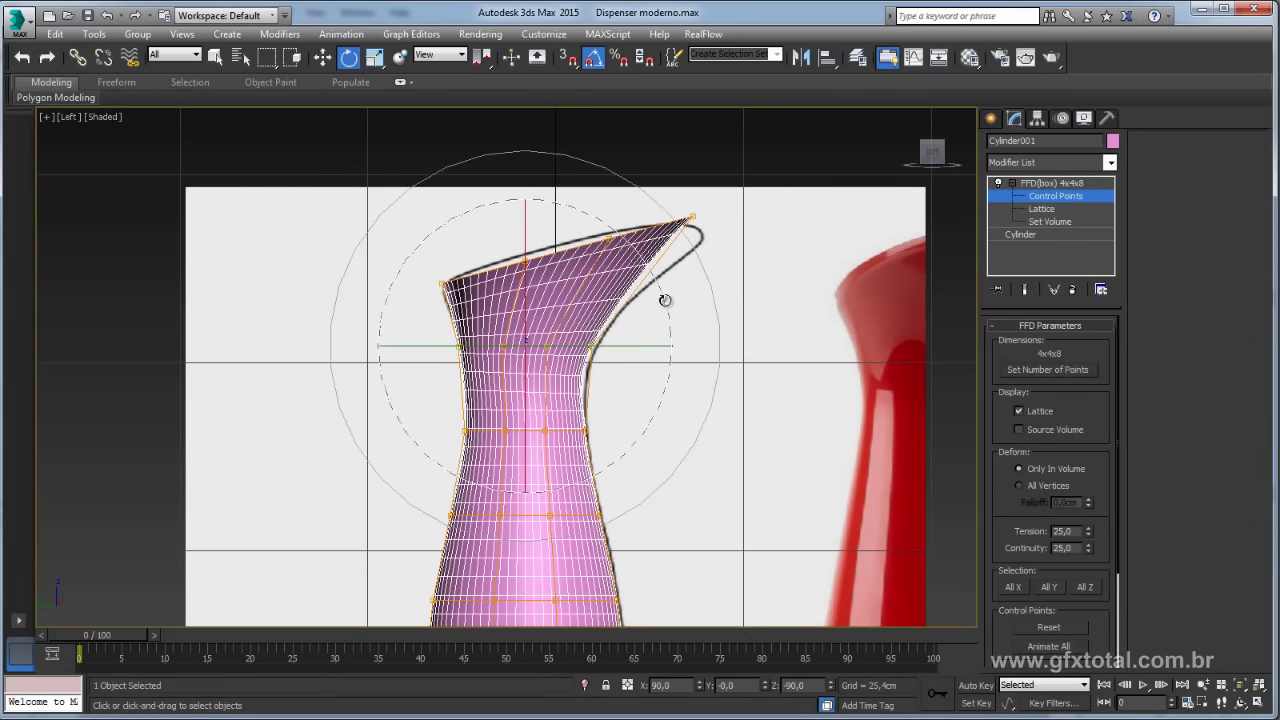
pyautogui.press('w')
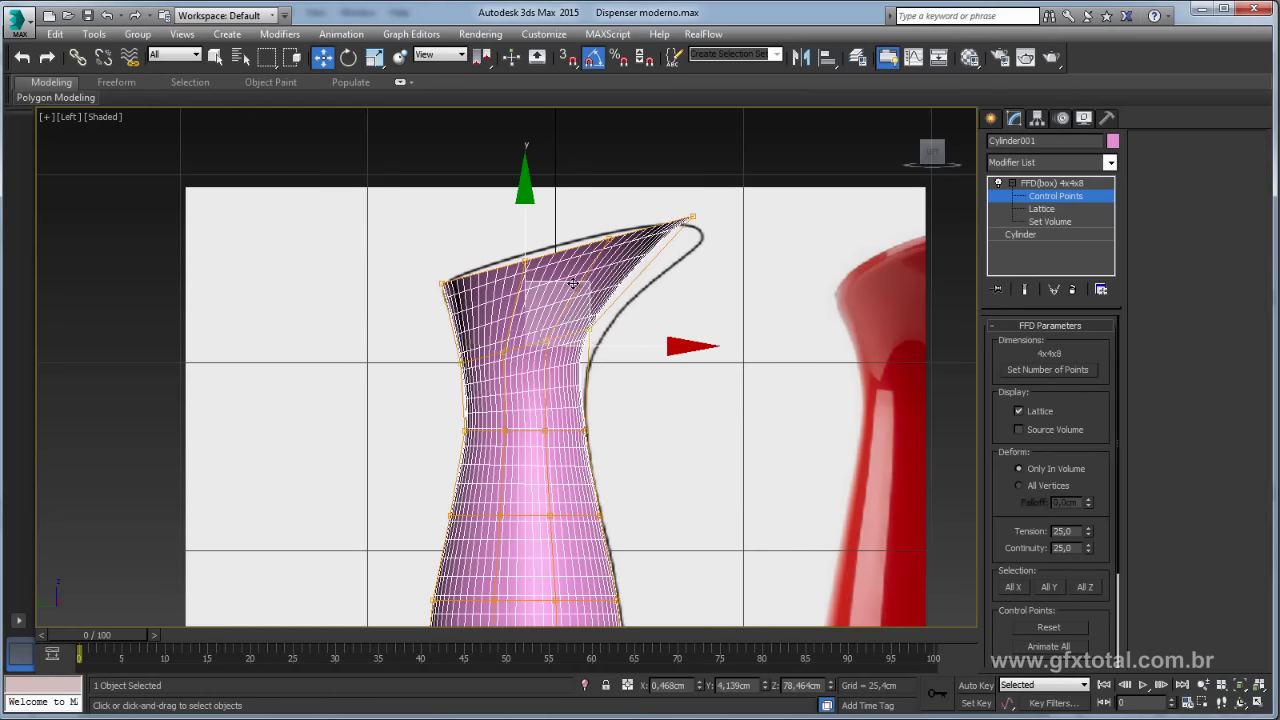
pyautogui.press('e')
pyautogui.press('r')
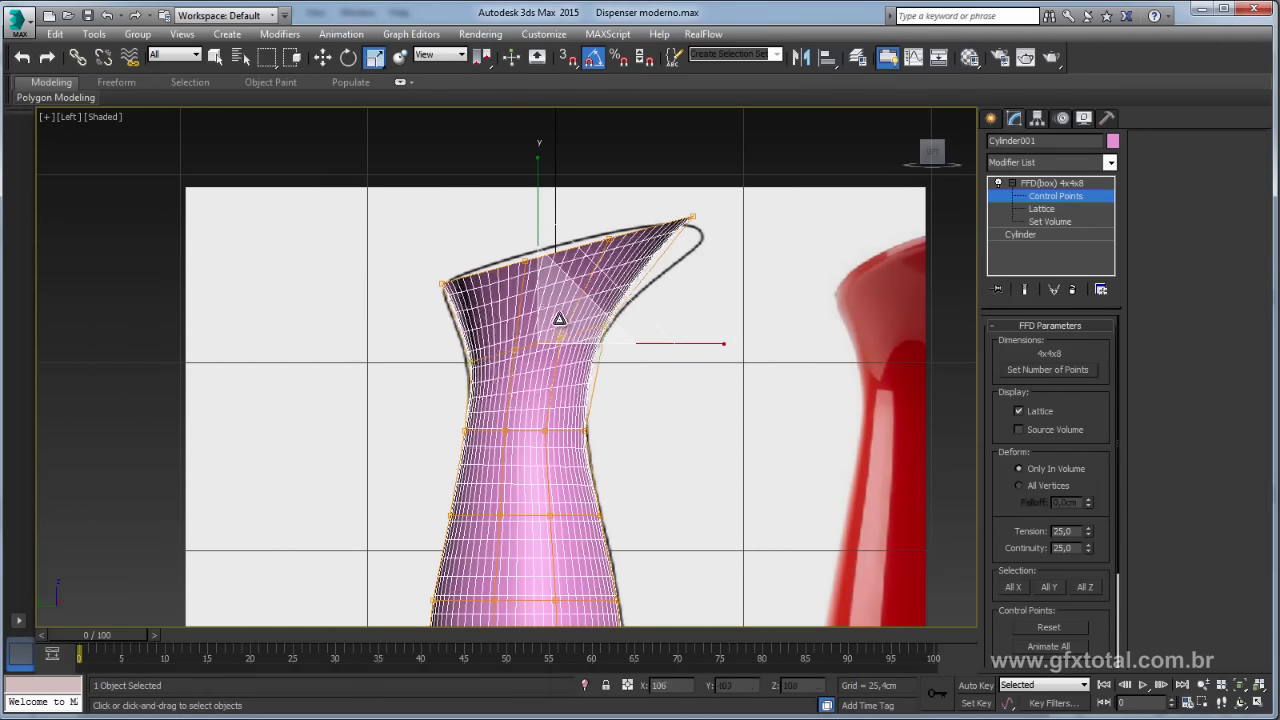
pyautogui.moveTo(565, 325); pyautogui.dragTo(578, 338)
pyautogui.press('w')
pyautogui.scroll(3, 575, 339)
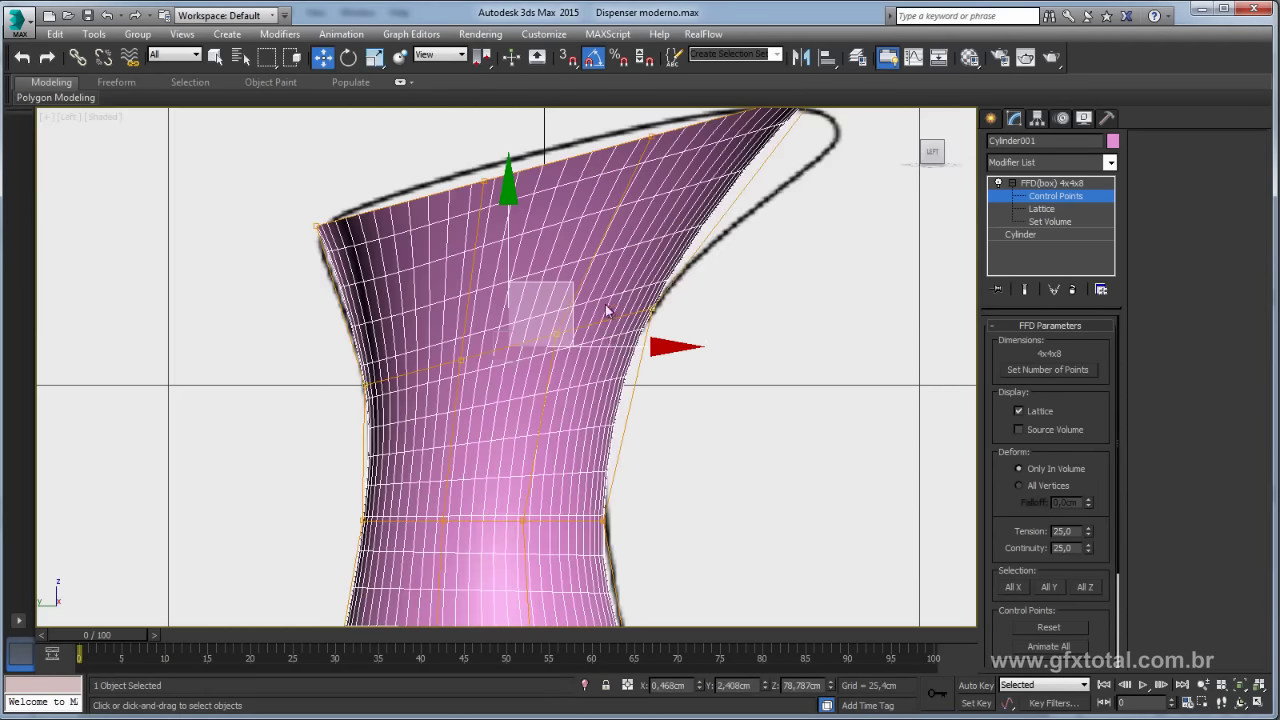
pyautogui.moveTo(567, 284); pyautogui.dragTo(574, 306)
pyautogui.scroll(-2, 574, 306)
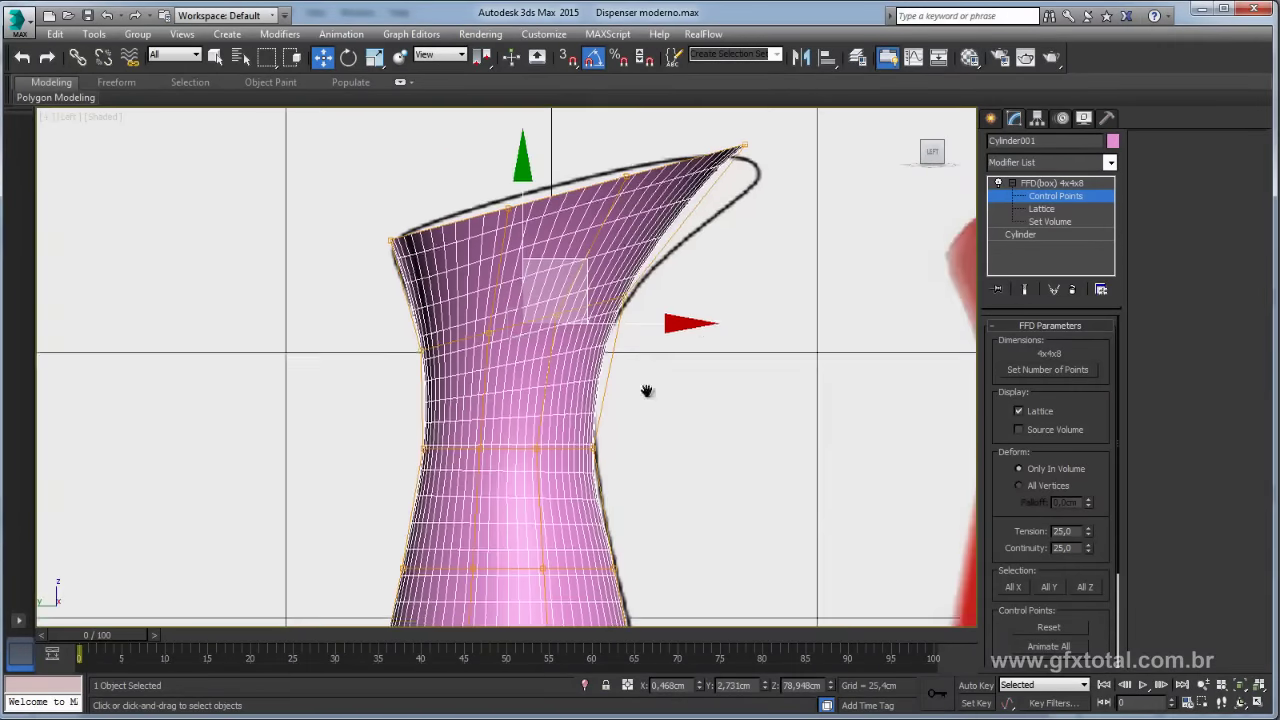
# Step: Rotate the middle row slightly to bend the waist and rescale the neck row
pyautogui.moveTo(646, 391); pyautogui.dragTo(432, 362, button='middle')
pyautogui.moveTo(432, 362); pyautogui.dragTo(628, 353)
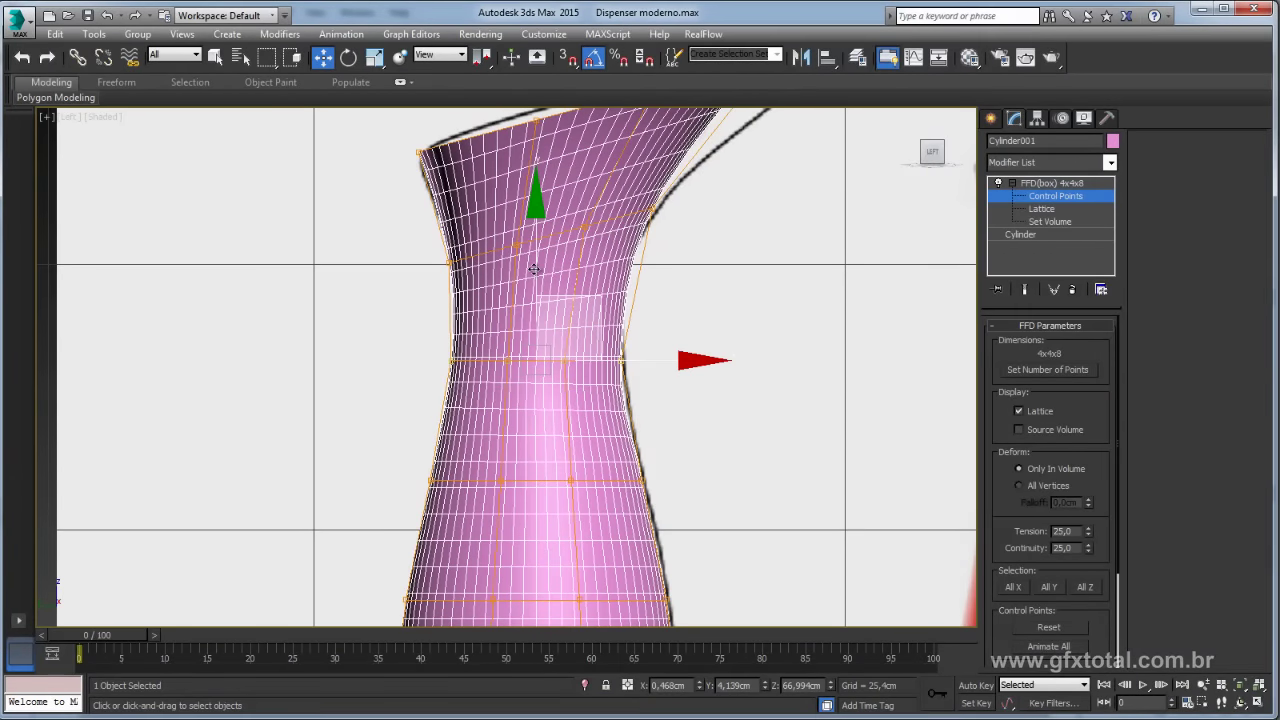
pyautogui.press('e')
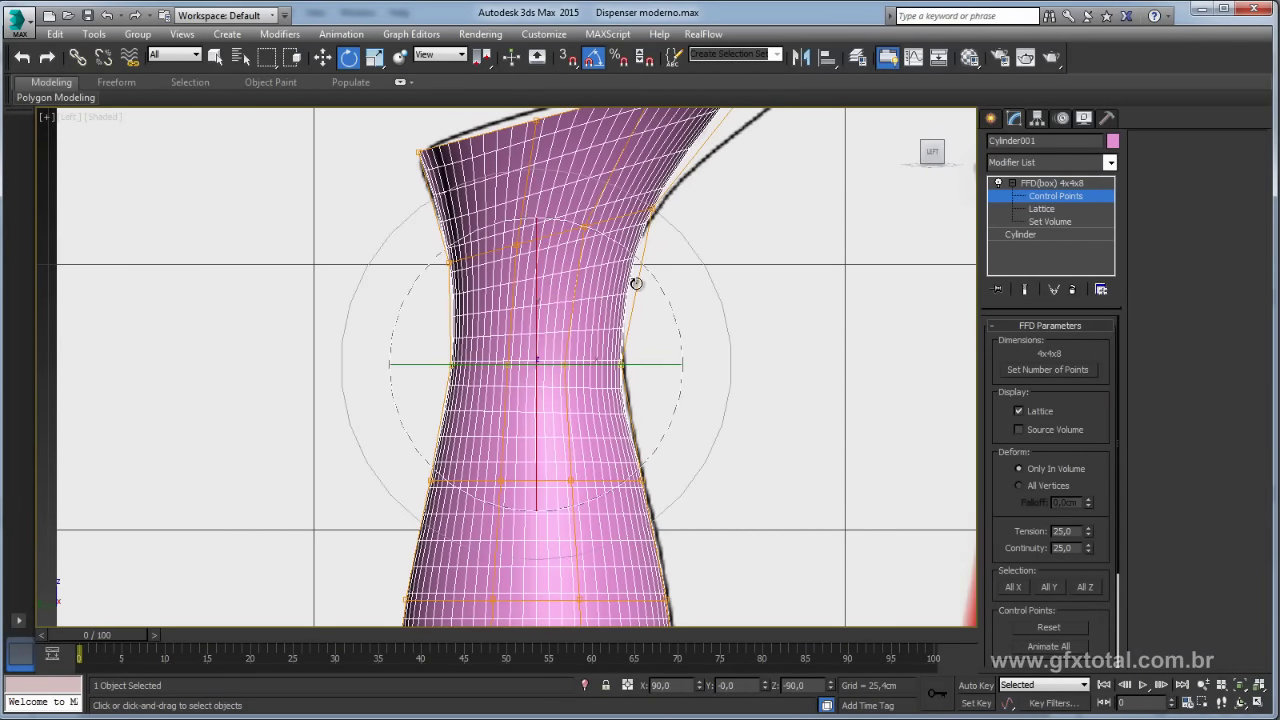
pyautogui.moveTo(651, 273); pyautogui.dragTo(650, 276)
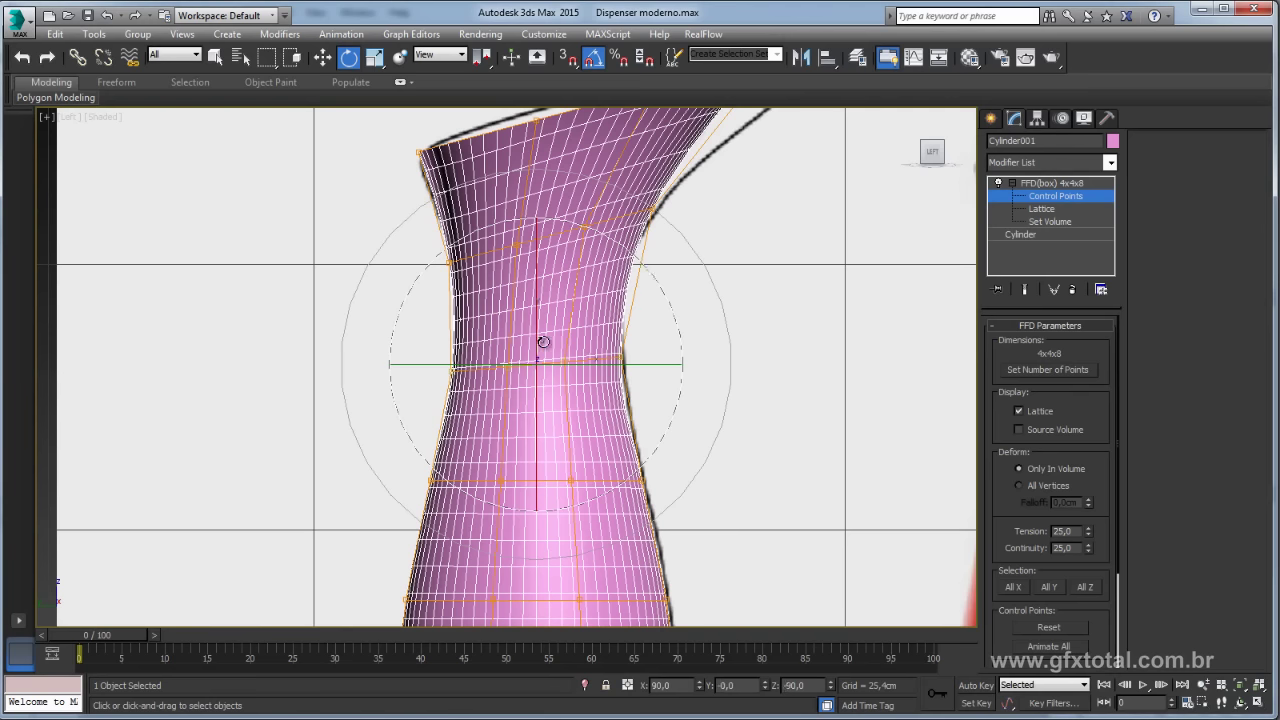
pyautogui.press('r')
pyautogui.scroll(-4, 655, 342)
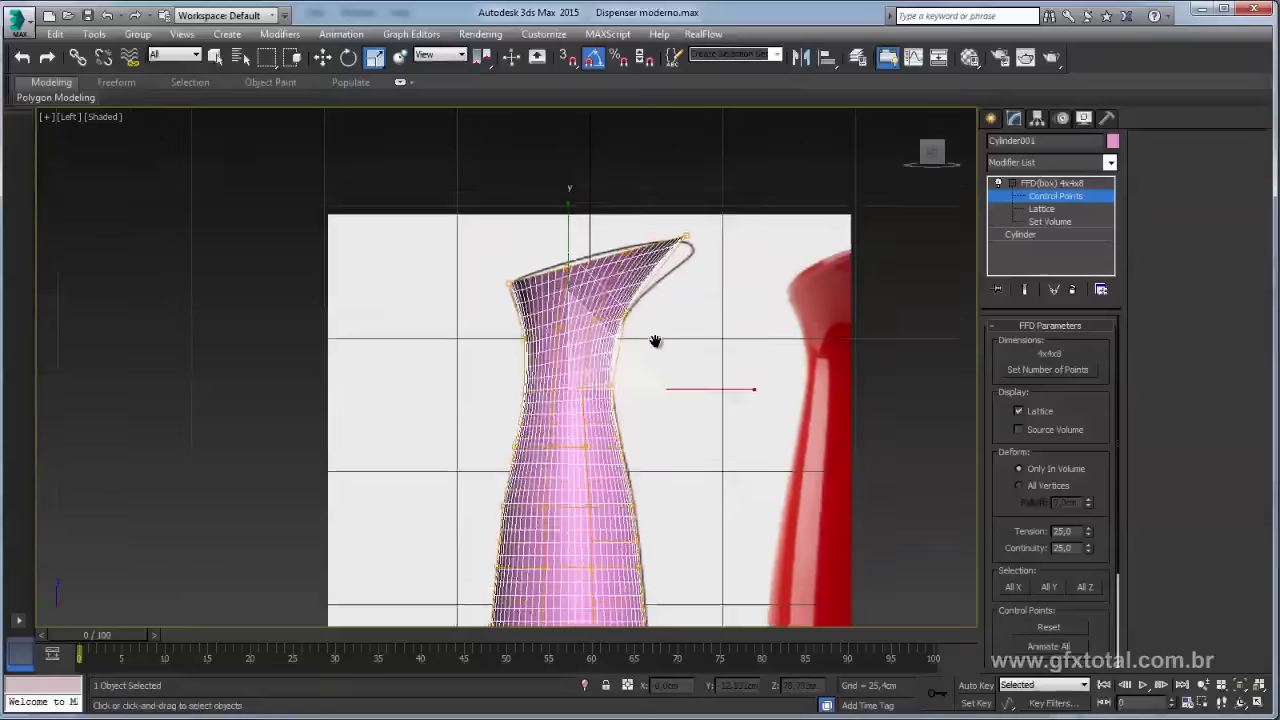
pyautogui.scroll(3, 655, 342)
pyautogui.moveTo(418, 315); pyautogui.dragTo(455, 330)
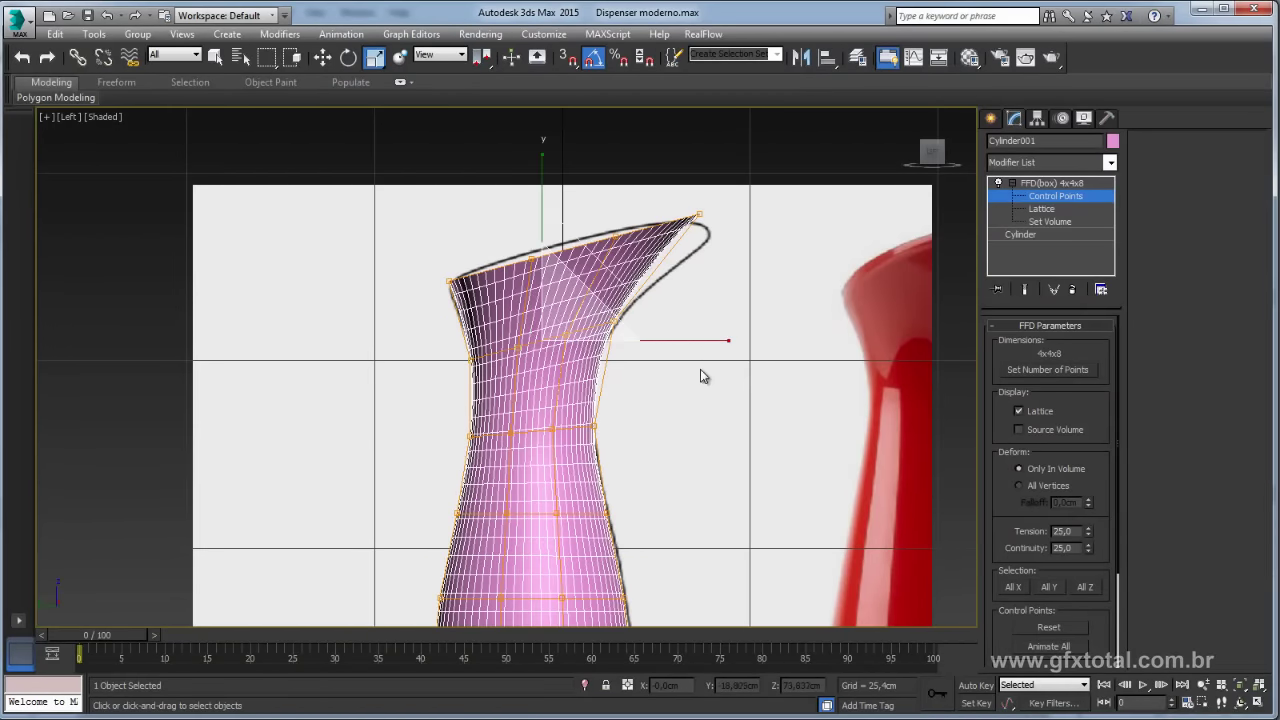
pyautogui.moveTo(726, 340); pyautogui.dragTo(753, 270)
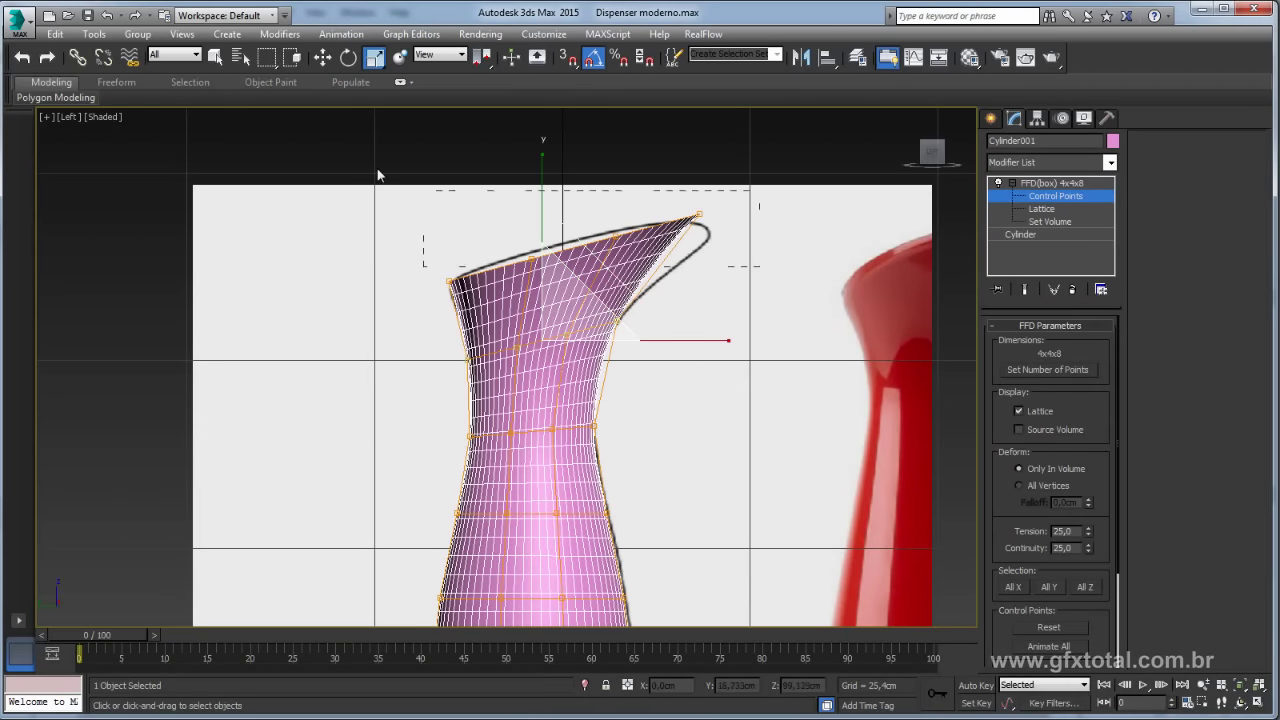
# Step: Widen the vase mouth to 113% and shift it right to match the spout outline
pyautogui.moveTo(377, 175); pyautogui.dragTo(555, 230)
pyautogui.moveTo(817, 300)
pyautogui.mouseDown()
pyautogui.moveTo(805, 255)
pyautogui.moveTo(769, 247)
pyautogui.mouseUp()
pyautogui.press('w')
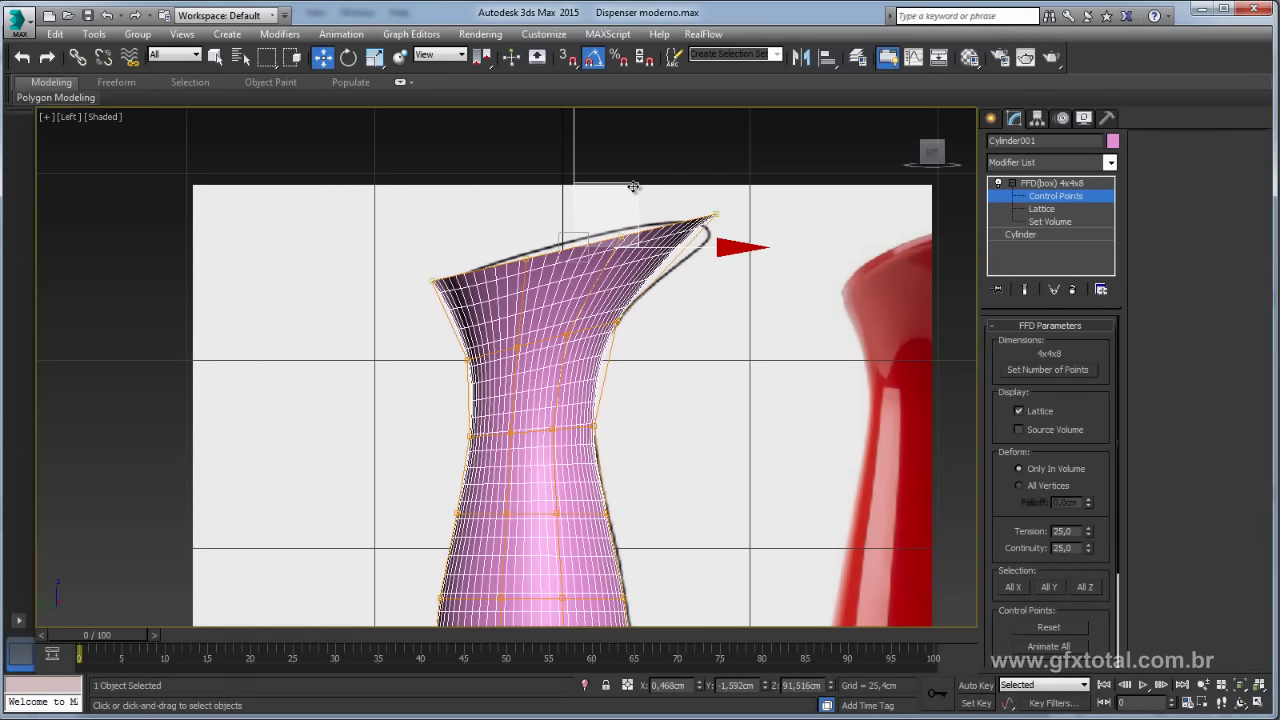
pyautogui.moveTo(646, 191)
pyautogui.mouseDown()
pyautogui.moveTo(634, 189)
pyautogui.moveTo(712, 176)
pyautogui.mouseUp()
pyautogui.press('e')
pyautogui.press('w')
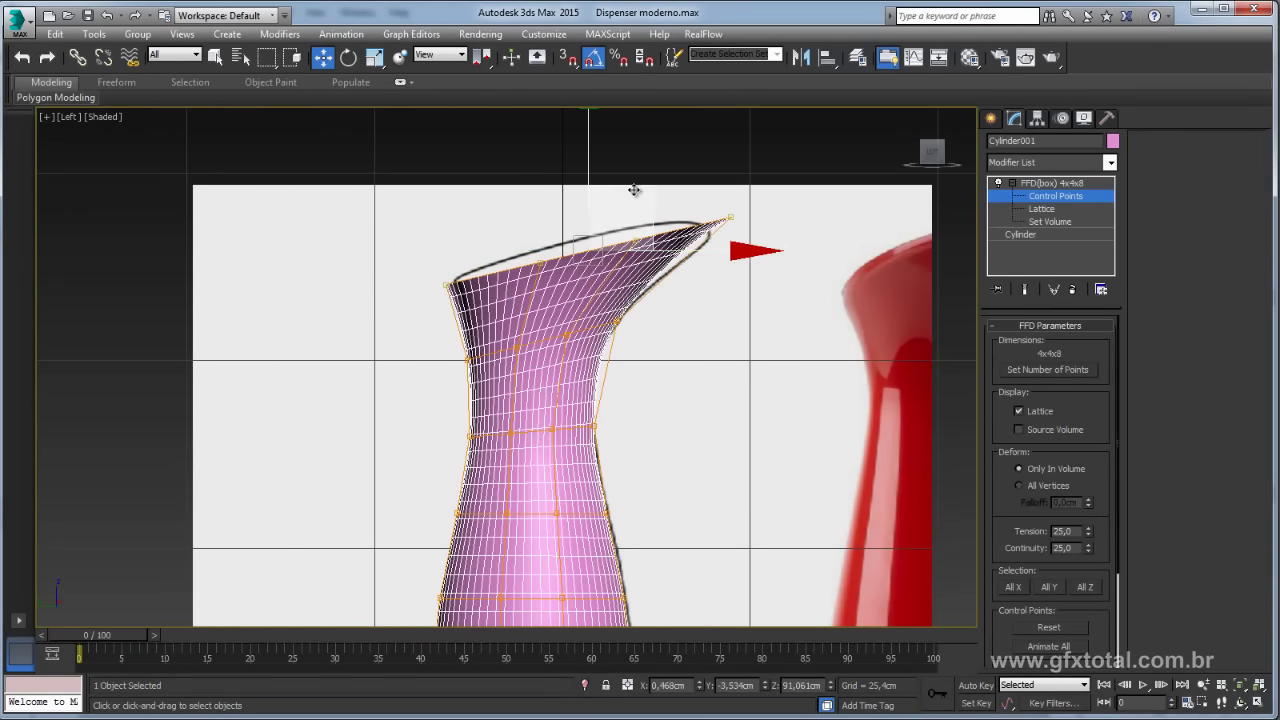
pyautogui.moveTo(634, 190); pyautogui.dragTo(707, 232)
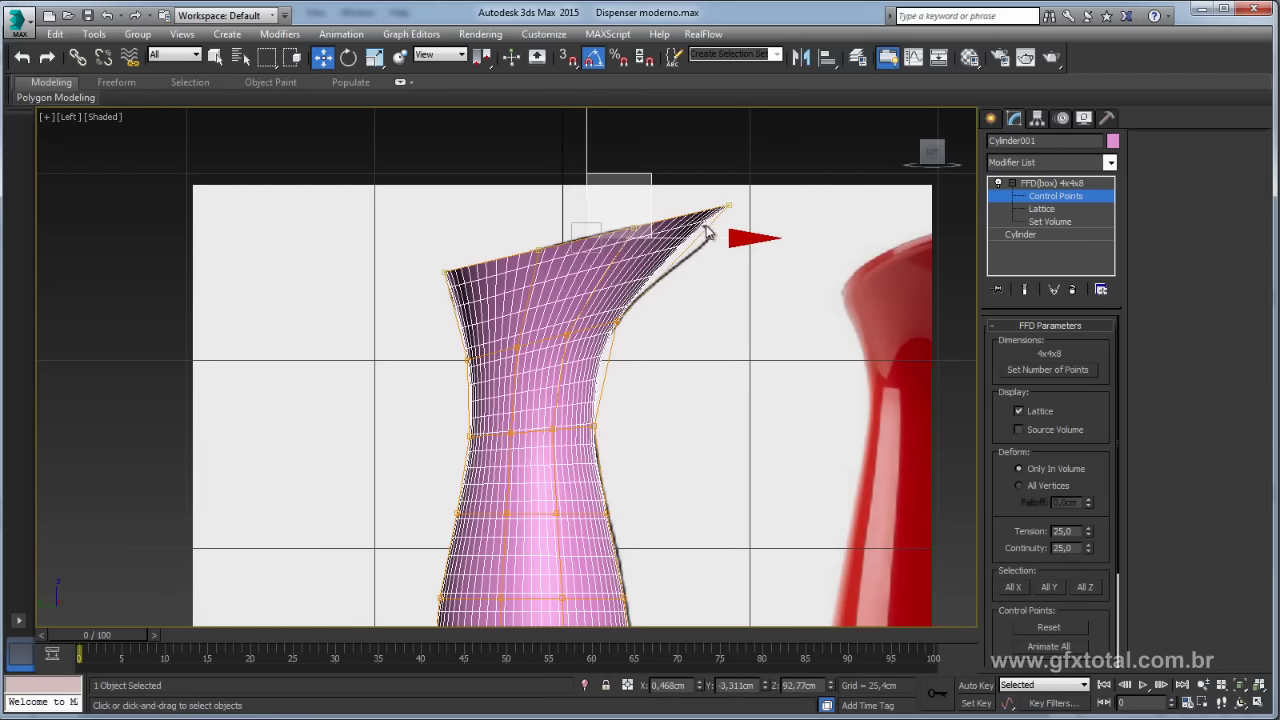
# Step: Stretch the lattice slightly along X and widen its top with the safe frame shown
pyautogui.moveTo(640, 331); pyautogui.dragTo(677, 314, button='middle')
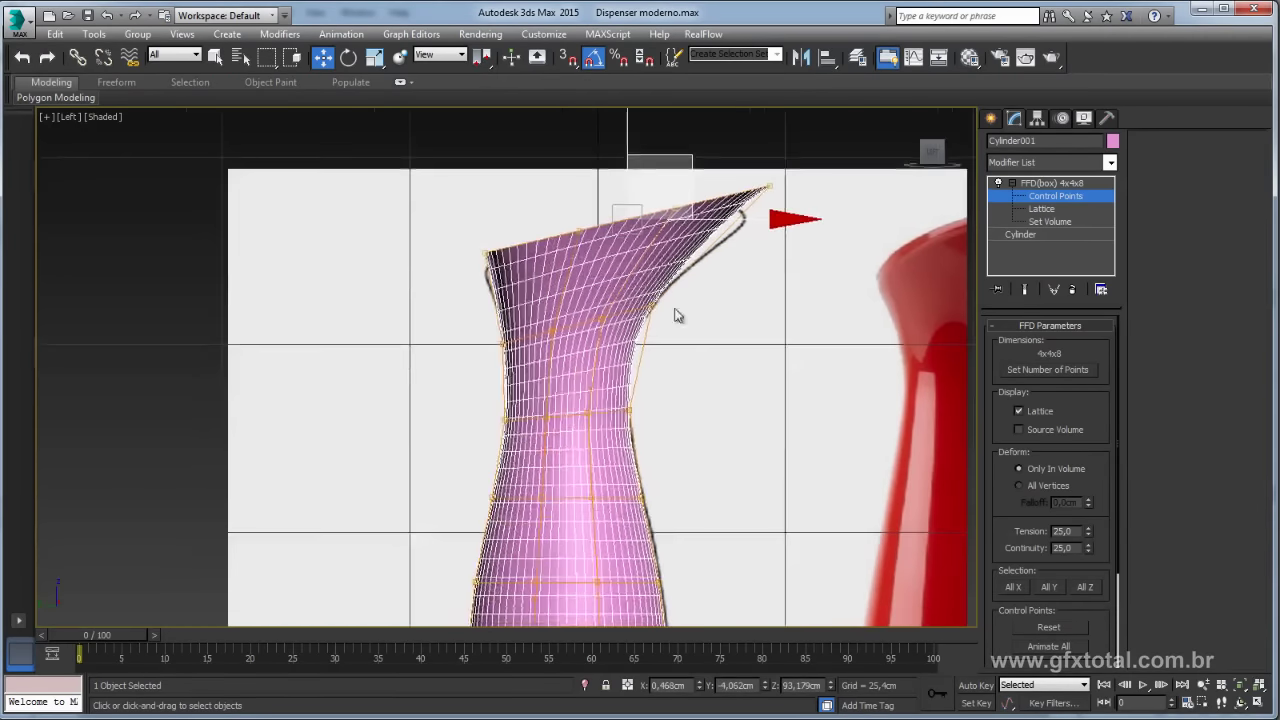
pyautogui.scroll(3, 620, 285)
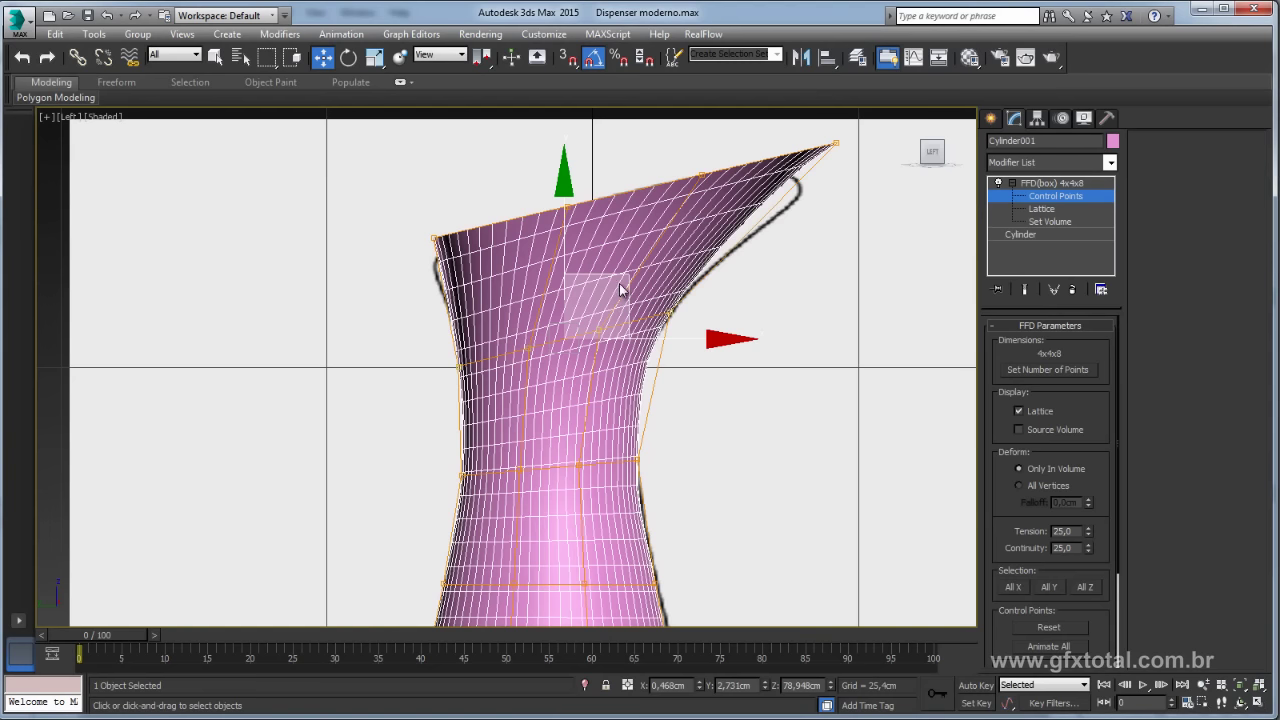
pyautogui.press('e')
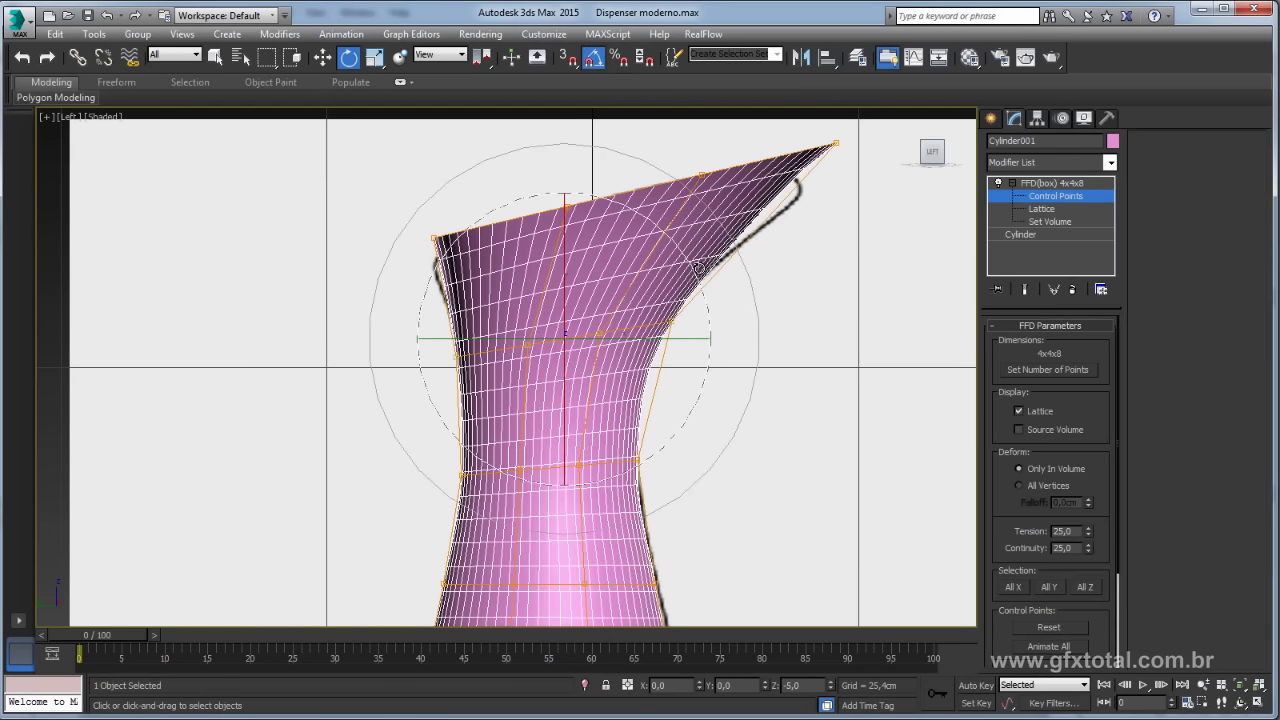
pyautogui.press('r')
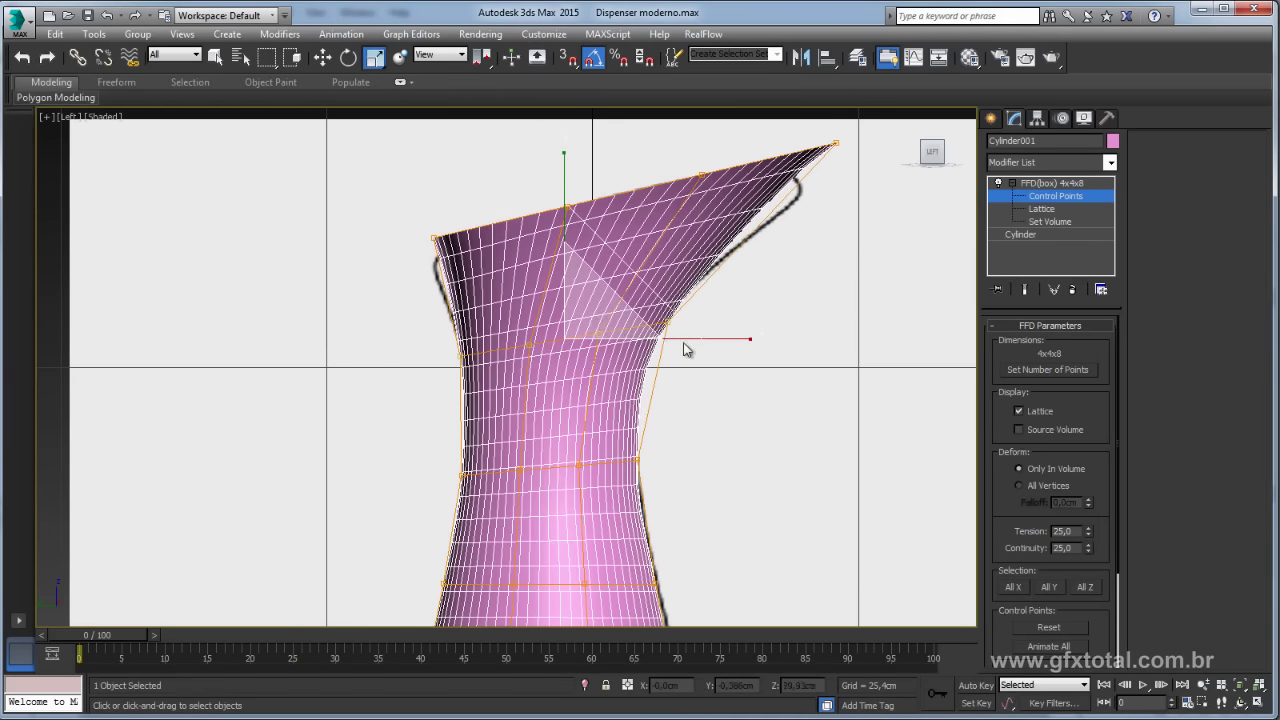
pyautogui.moveTo(743, 342); pyautogui.dragTo(746, 341)
pyautogui.moveTo(746, 341); pyautogui.dragTo(706, 352, button='middle')
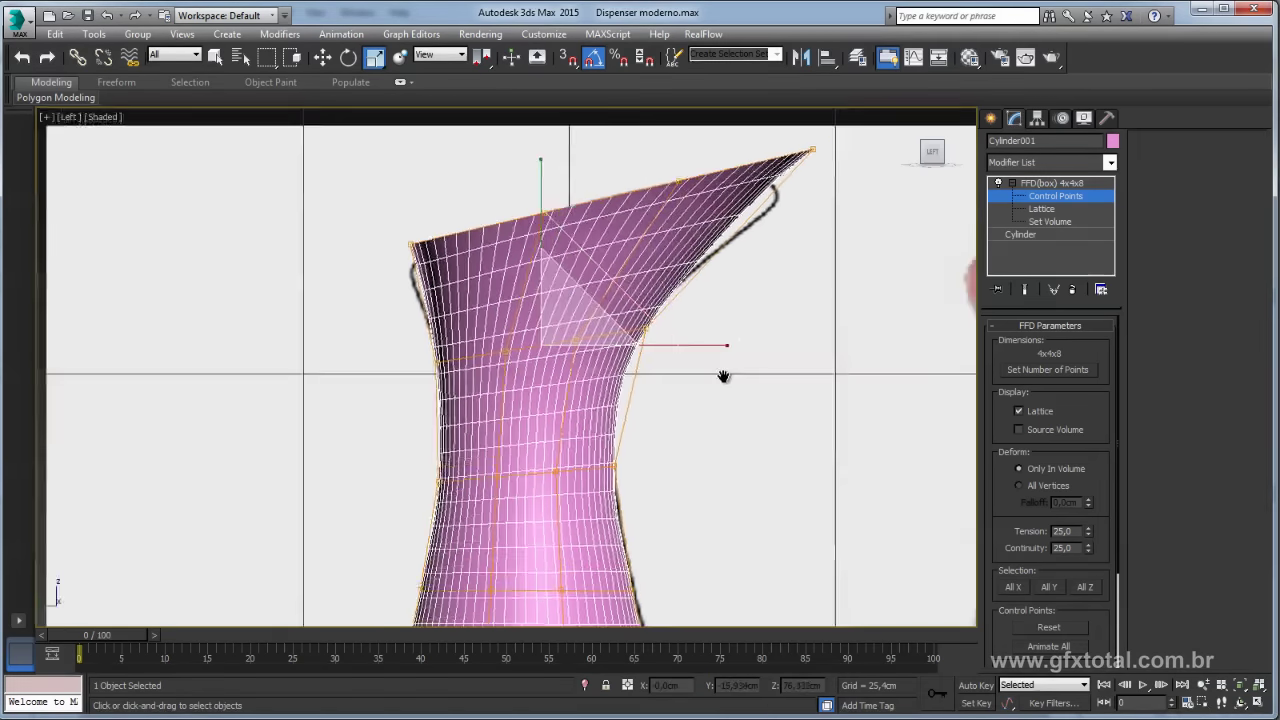
pyautogui.hotkey('shift', 'f')
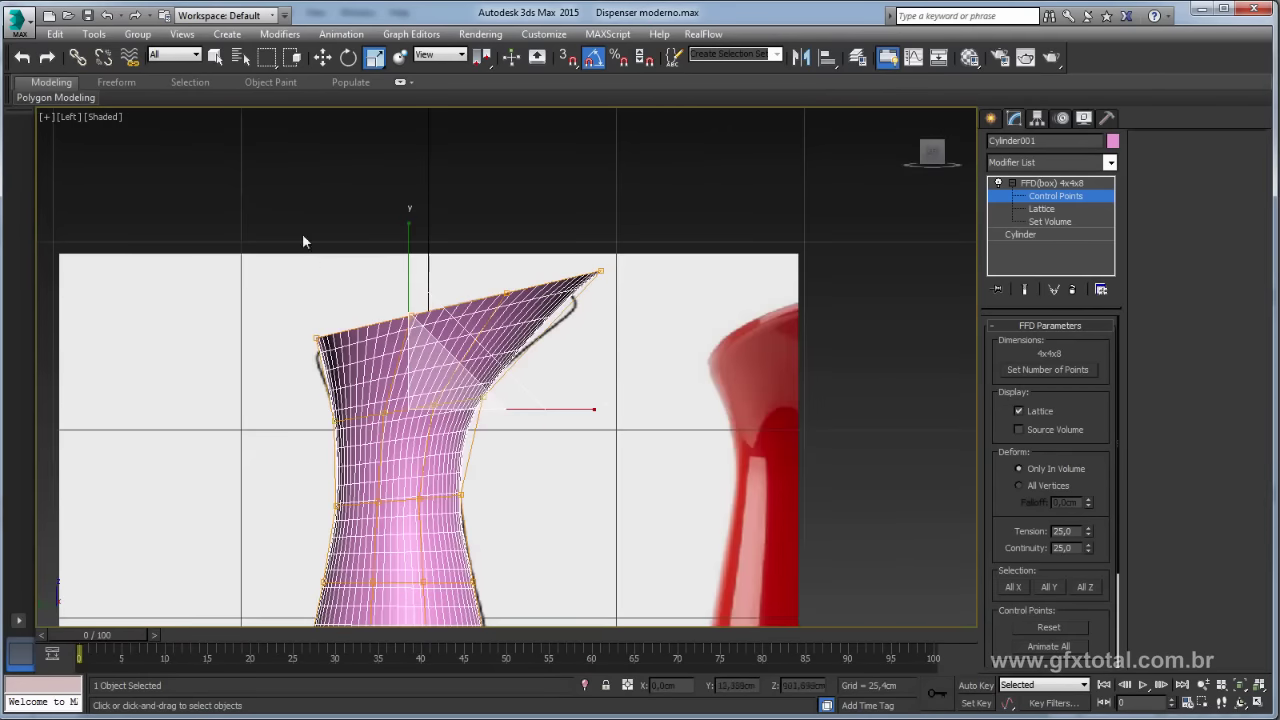
pyautogui.moveTo(491, 290); pyautogui.dragTo(490, 286)
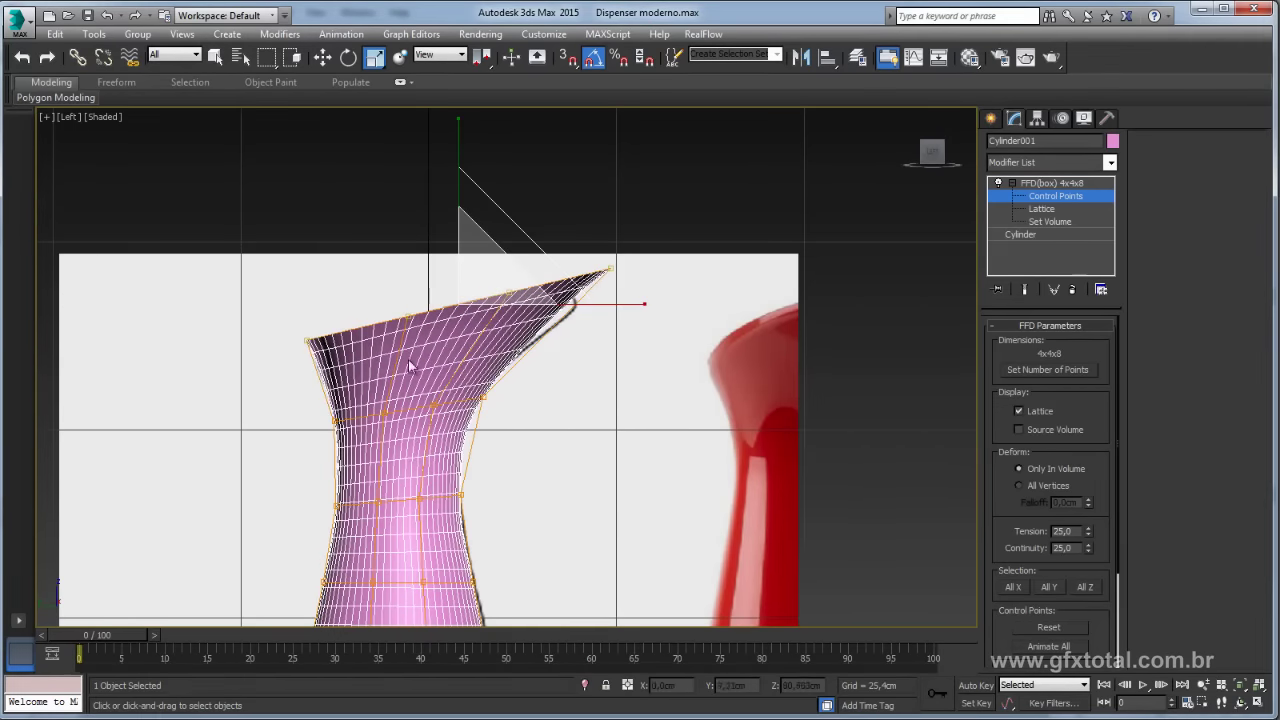
pyautogui.scroll(-3, 552, 332)
pyautogui.scroll(2, 563, 476)
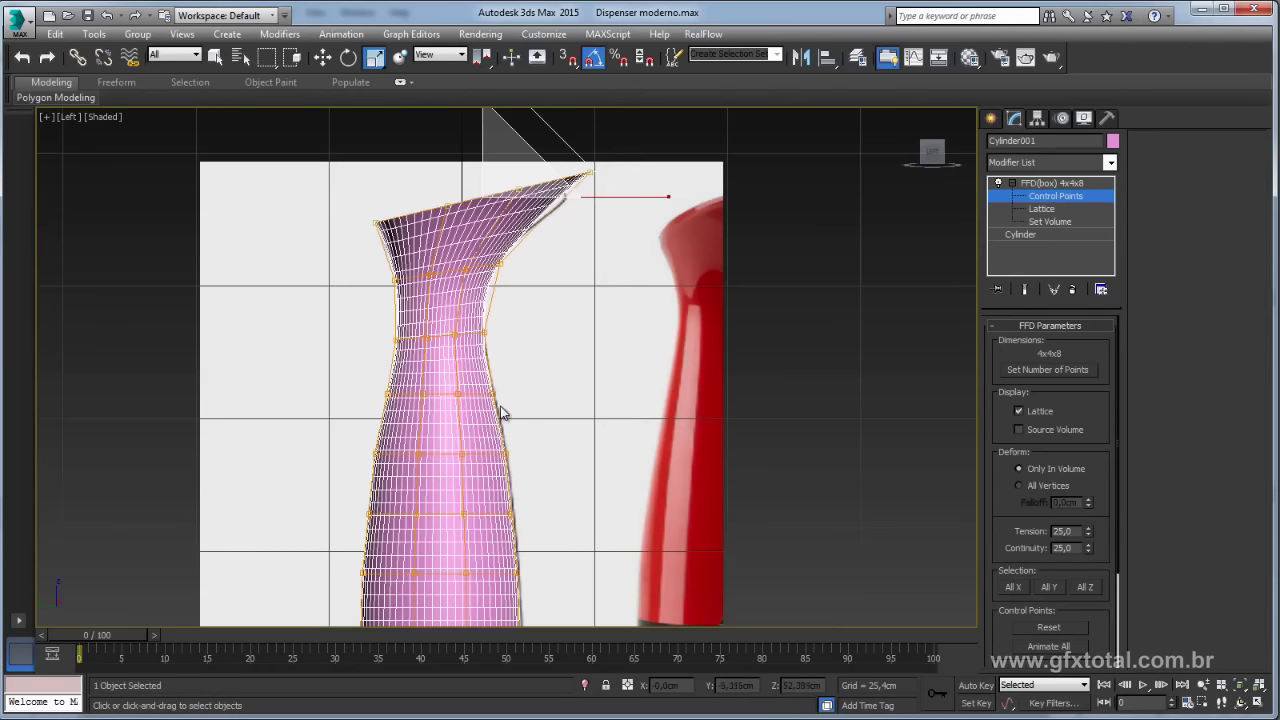
pyautogui.scroll(2, 501, 413)
pyautogui.scroll(-1, 561, 325)
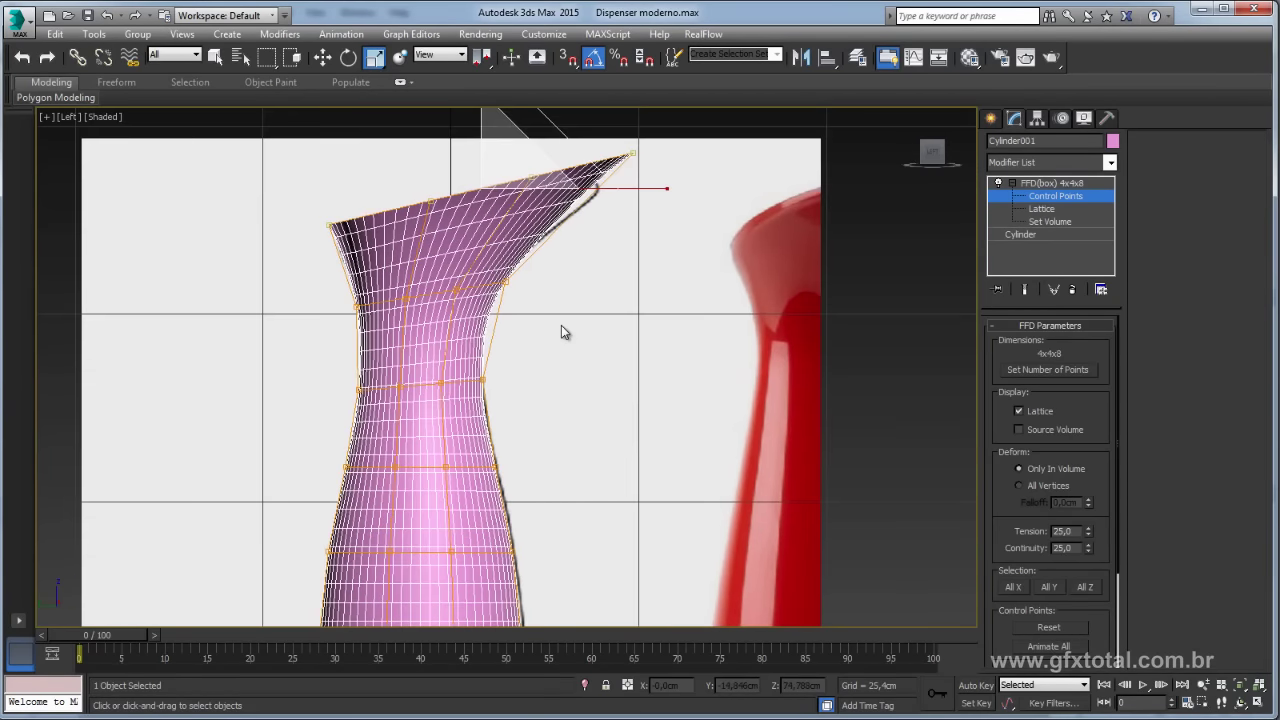
pyautogui.press('p')
pyautogui.scroll(3, 580, 333)
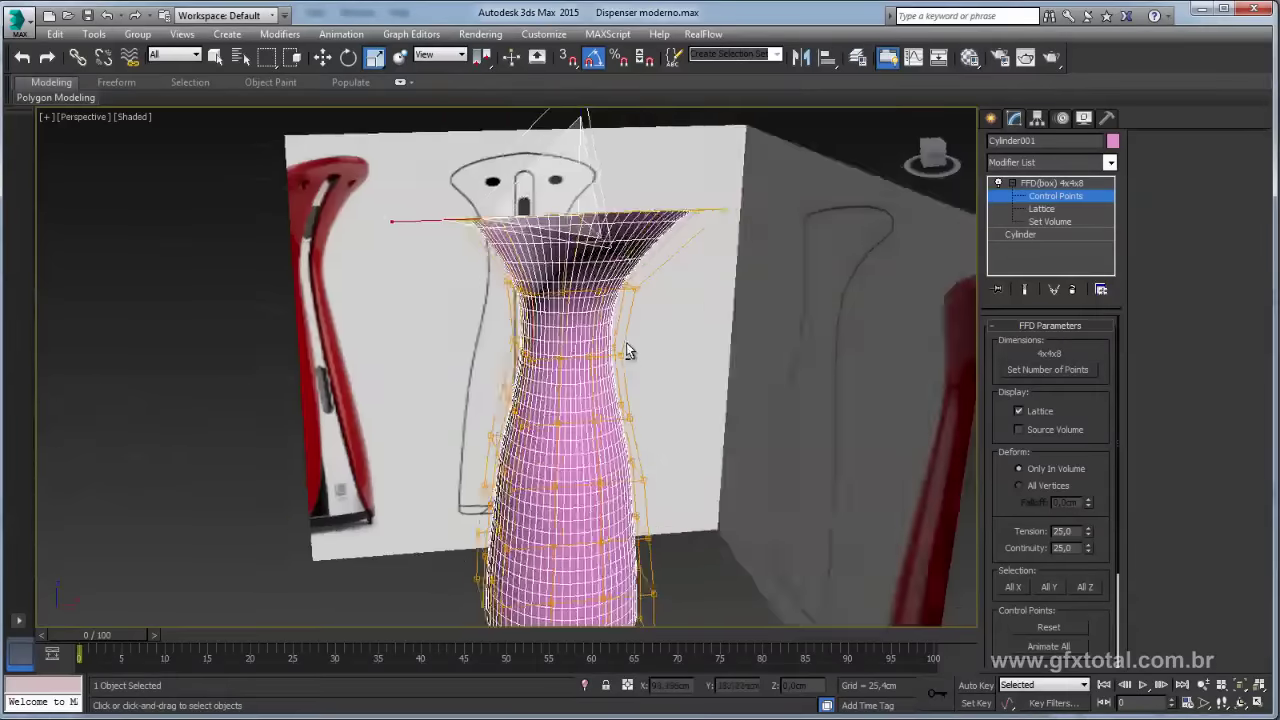
pyautogui.moveTo(623, 349)
pyautogui.keyDown('alt'); pyautogui.mouseDown(button='middle')
pyautogui.moveTo(636, 410)
pyautogui.moveTo(679, 302)
pyautogui.moveTo(751, 416)
pyautogui.moveTo(699, 341)
pyautogui.moveTo(766, 336)
pyautogui.moveTo(766, 380)
pyautogui.moveTo(754, 146)
pyautogui.mouseUp(button='middle'); pyautogui.keyUp('alt')
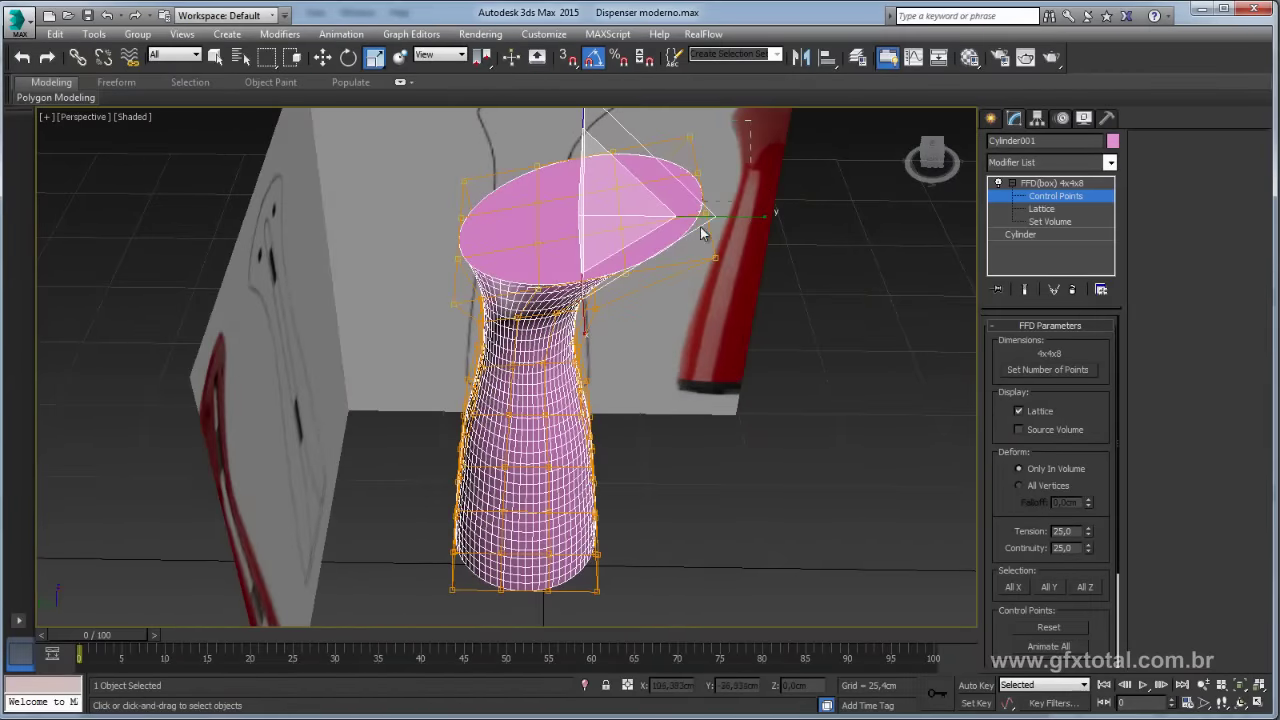
pyautogui.moveTo(682, 281)
pyautogui.keyDown('alt'); pyautogui.mouseDown(button='middle')
pyautogui.moveTo(786, 303)
pyautogui.moveTo(689, 280)
pyautogui.moveTo(668, 230)
pyautogui.moveTo(700, 265)
pyautogui.moveTo(774, 294)
pyautogui.moveTo(780, 323)
pyautogui.moveTo(780, 294)
pyautogui.moveTo(651, 286)
pyautogui.moveTo(686, 349)
pyautogui.moveTo(700, 340)
pyautogui.mouseUp(button='middle'); pyautogui.keyUp('alt')
# Step: Add an Edit Poly modifier on top of Cylinder001's FFD
pyautogui.click(1035, 185)
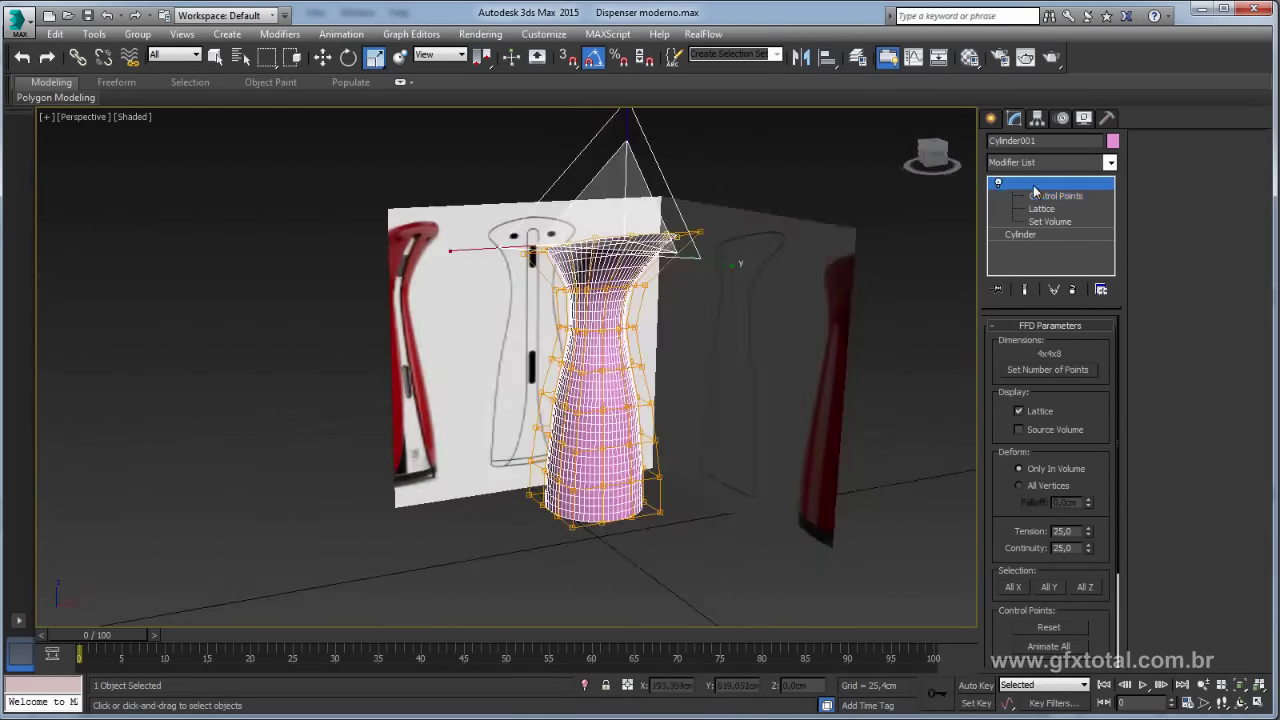
pyautogui.click(1110, 163)
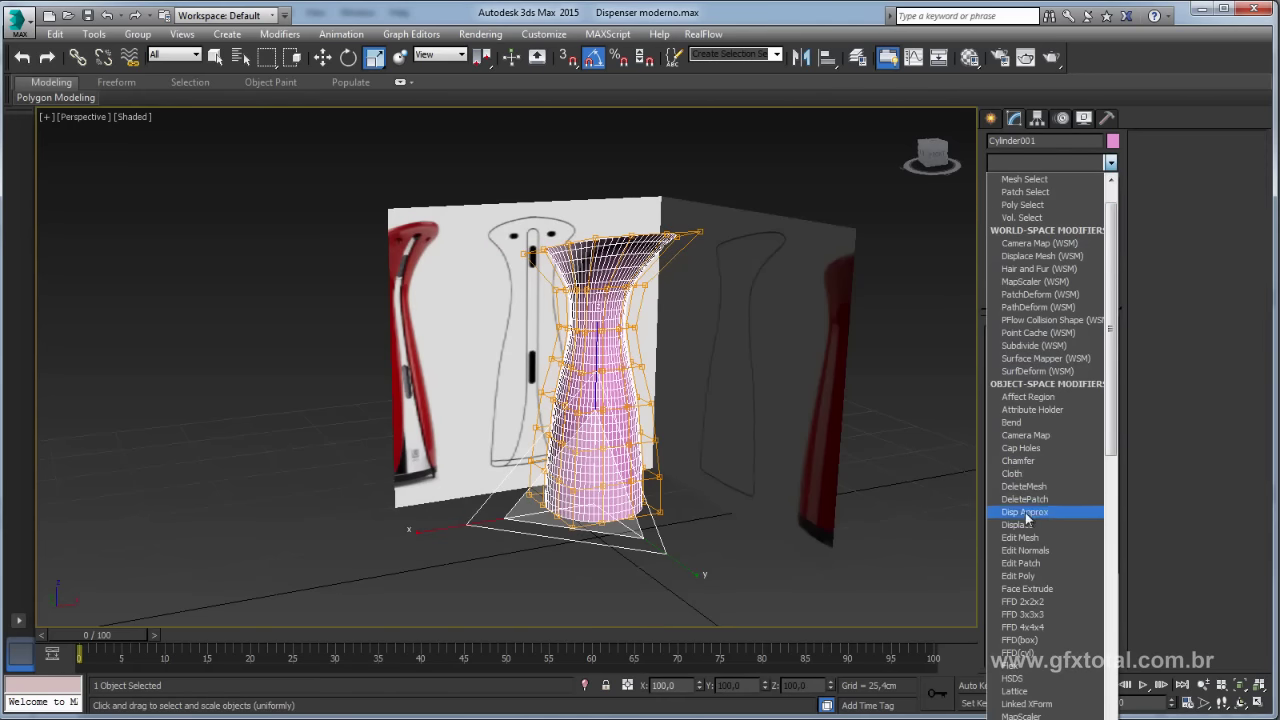
pyautogui.click(1018, 576)
pyautogui.moveTo(929, 523)
pyautogui.keyDown('alt'); pyautogui.mouseDown(button='middle')
pyautogui.moveTo(673, 436)
pyautogui.moveTo(503, 292)
pyautogui.mouseUp(button='middle'); pyautogui.keyUp('alt')
pyautogui.keyDown('alt'); pyautogui.moveTo(603, 327); pyautogui.dragTo(557, 400, button='middle'); pyautogui.keyUp('alt')
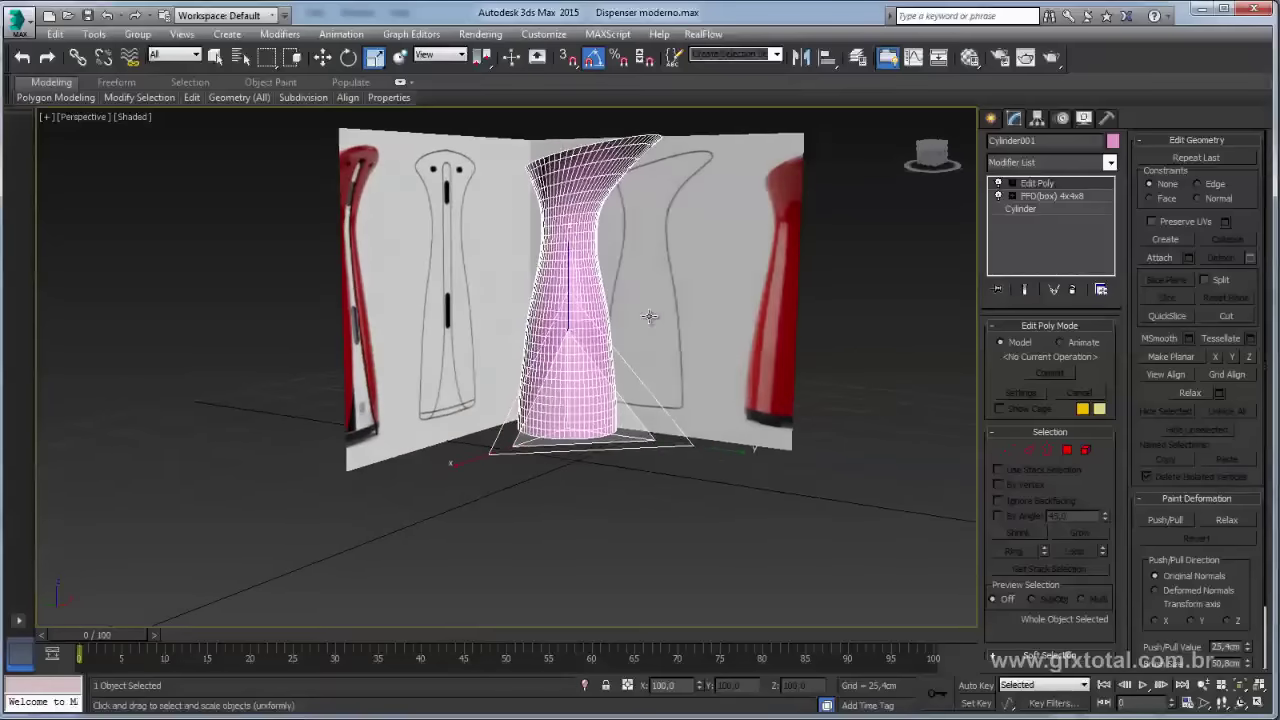
pyautogui.scroll(2, 557, 400)
pyautogui.scroll(2, 557, 400)
pyautogui.scroll(2, 543, 447)
pyautogui.keyDown('alt'); pyautogui.moveTo(543, 447); pyautogui.dragTo(481, 433, button='middle'); pyautogui.keyUp('alt')
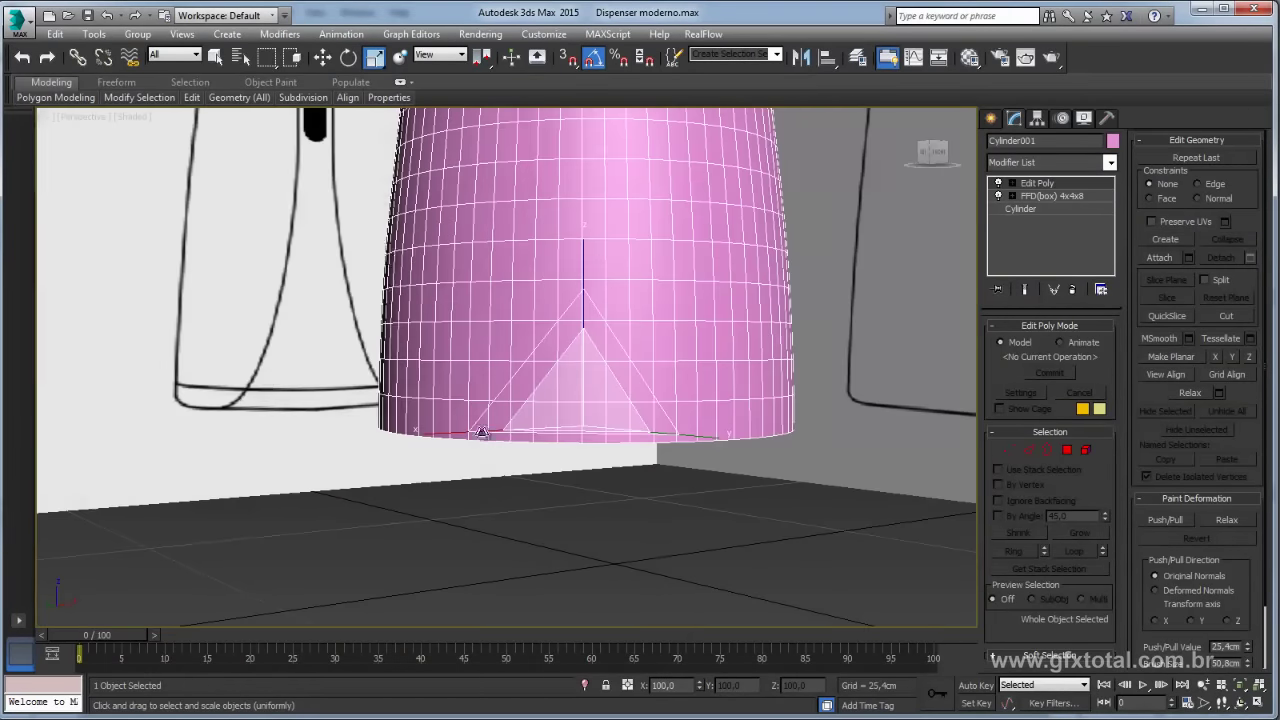
# Step: Select the bottom face, then an edge loop near the base, and switch to the tutorial folder
pyautogui.click(1063, 450)
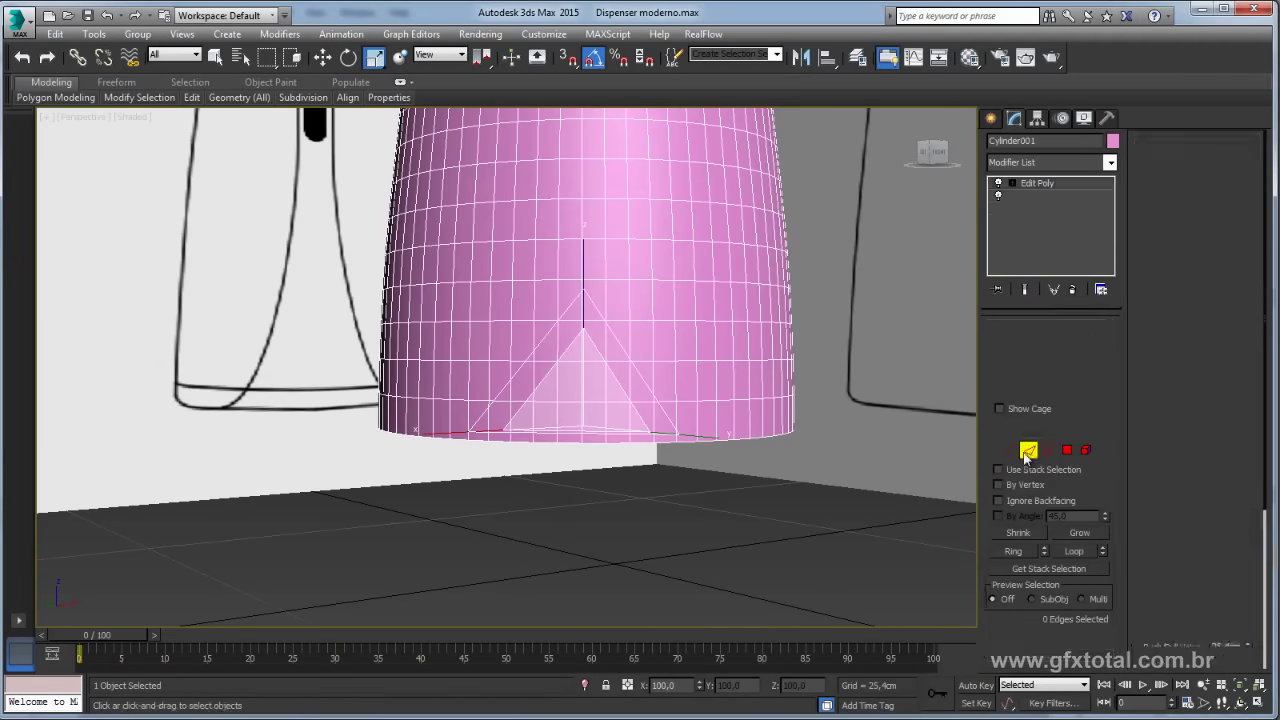
pyautogui.keyDown('alt'); pyautogui.moveTo(640, 437); pyautogui.dragTo(854, 427, button='middle'); pyautogui.keyUp('alt')
pyautogui.press('4')
pyautogui.click(700, 423)
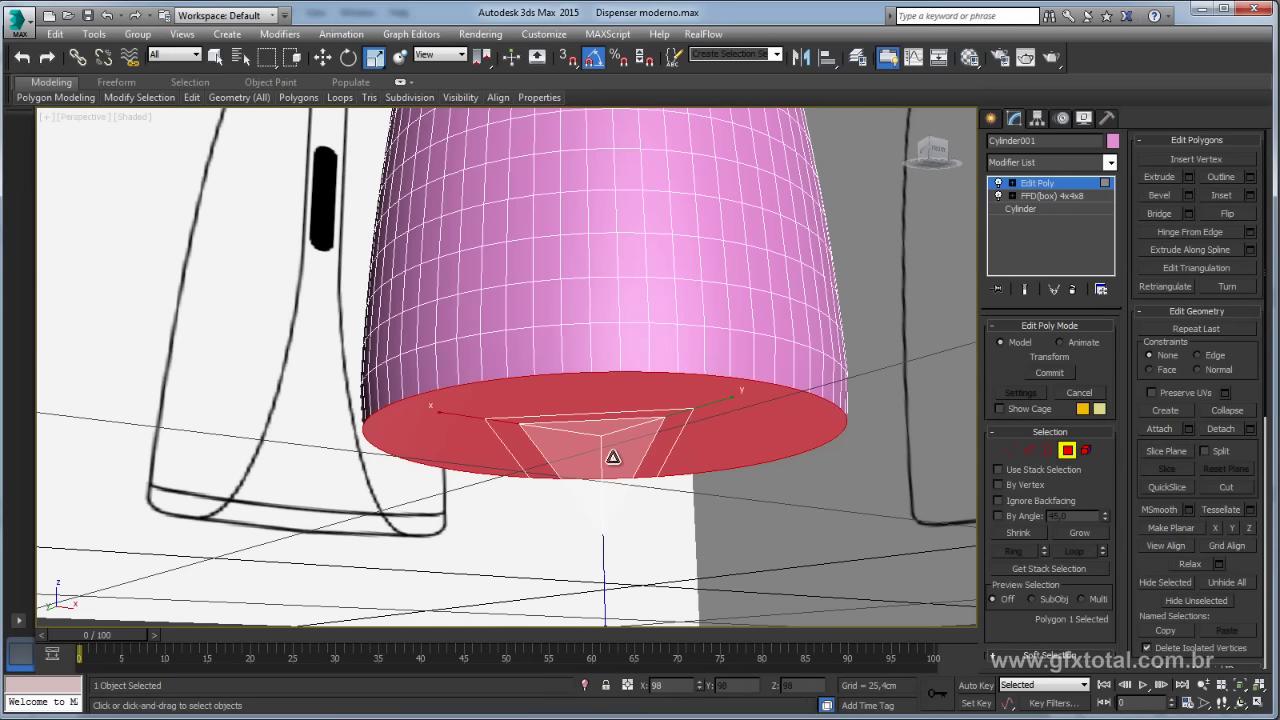
pyautogui.keyDown('alt'); pyautogui.moveTo(613, 457); pyautogui.dragTo(706, 371, button='middle'); pyautogui.keyUp('alt')
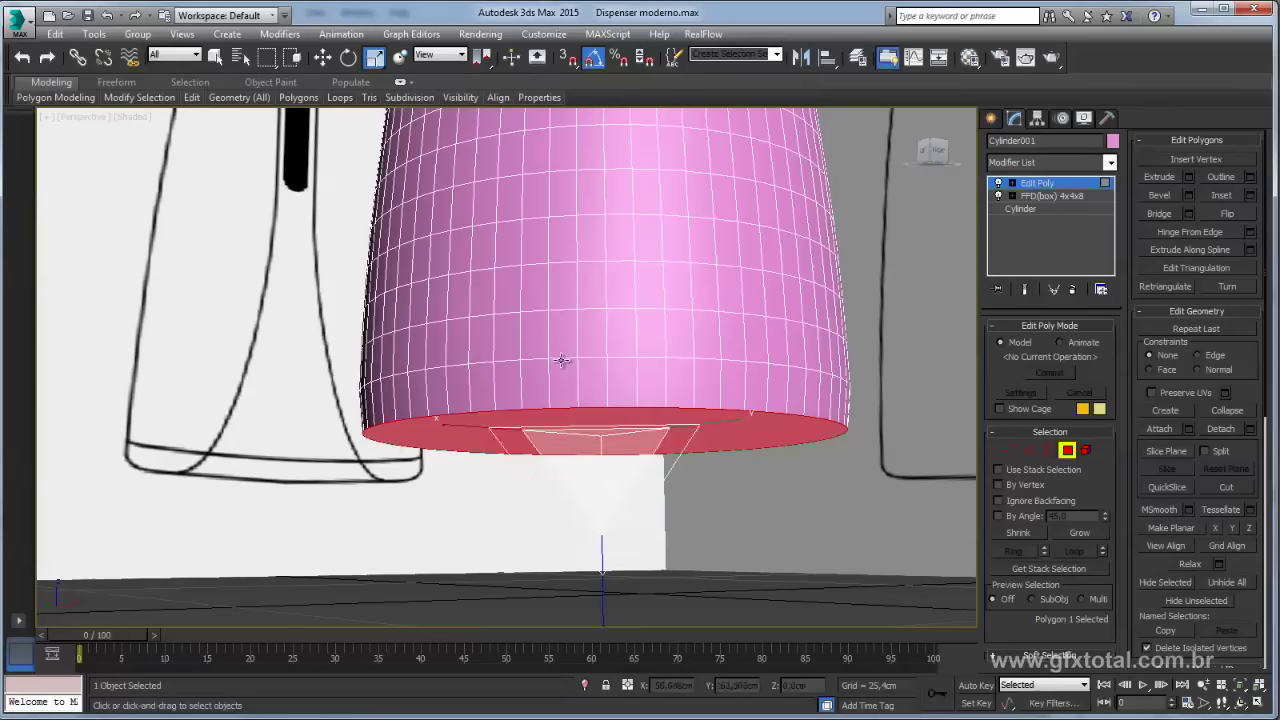
pyautogui.click(1029, 450)
pyautogui.doubleClick(678, 358)
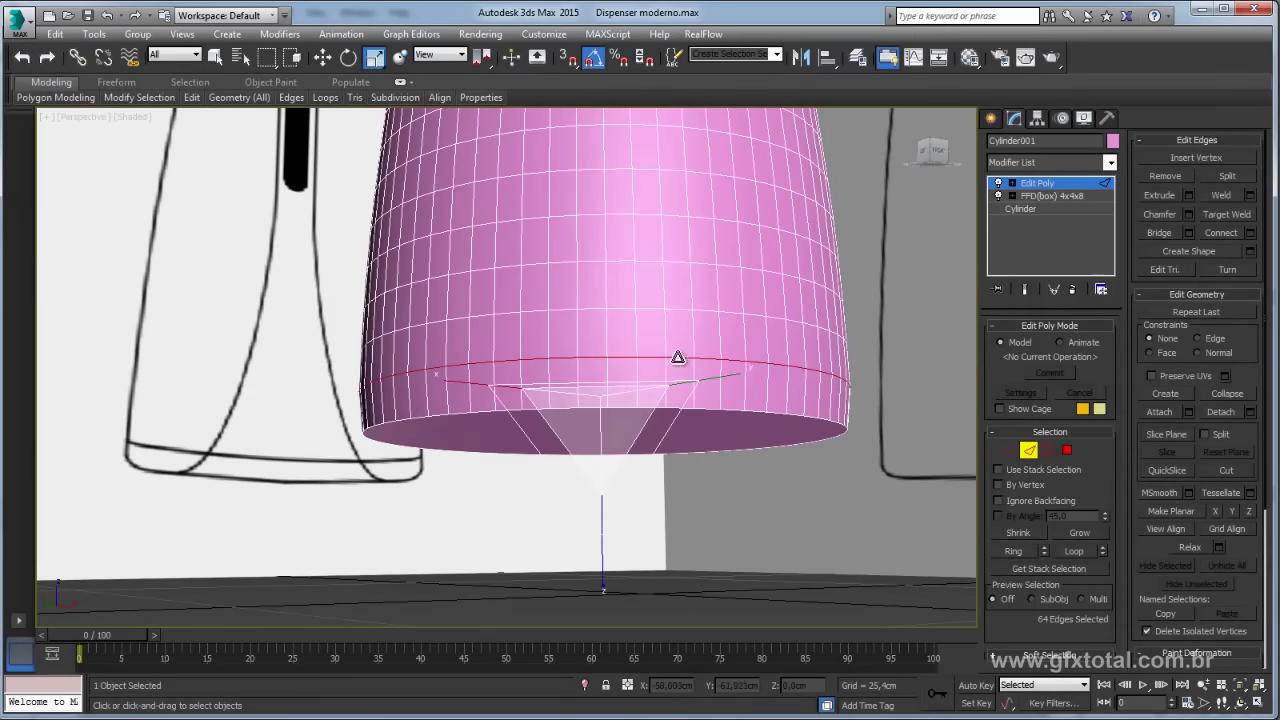
pyautogui.scroll(-6, 196, 458)
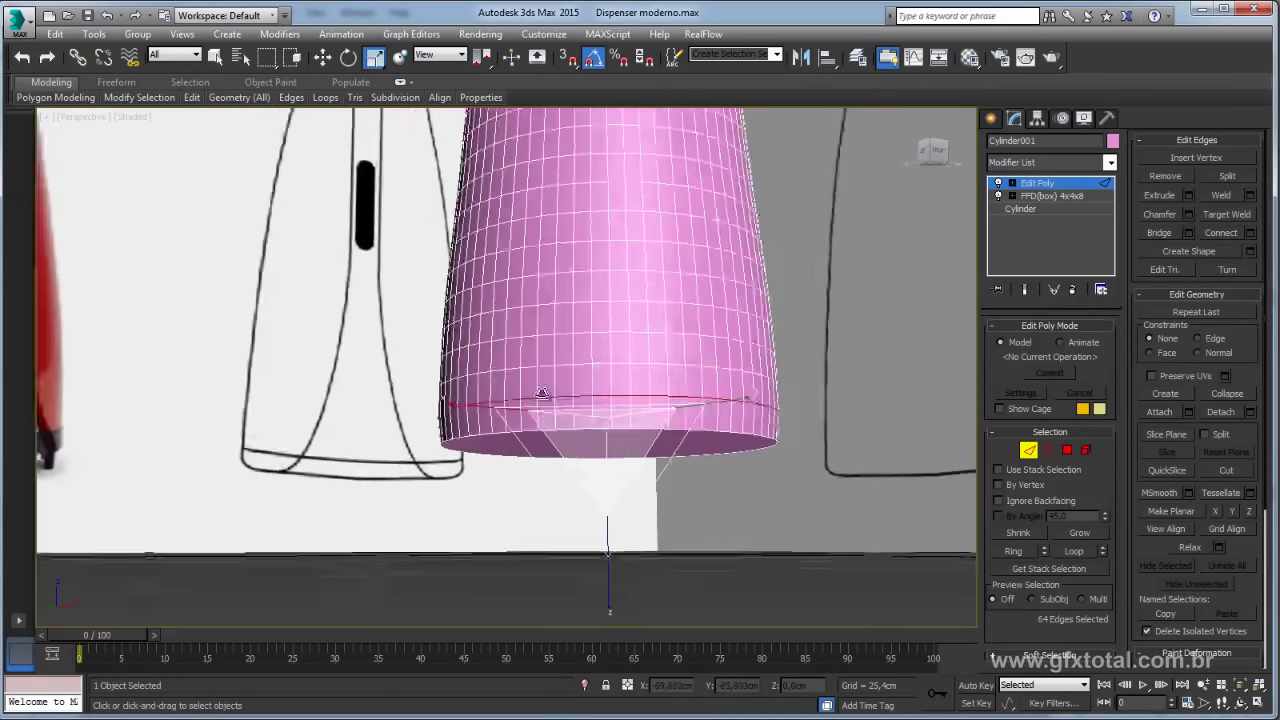
pyautogui.moveTo(709, 466)
pyautogui.keyDown('alt'); pyautogui.mouseDown(button='middle')
pyautogui.moveTo(777, 392)
pyautogui.moveTo(647, 272)
pyautogui.mouseUp(button='middle'); pyautogui.keyUp('alt')
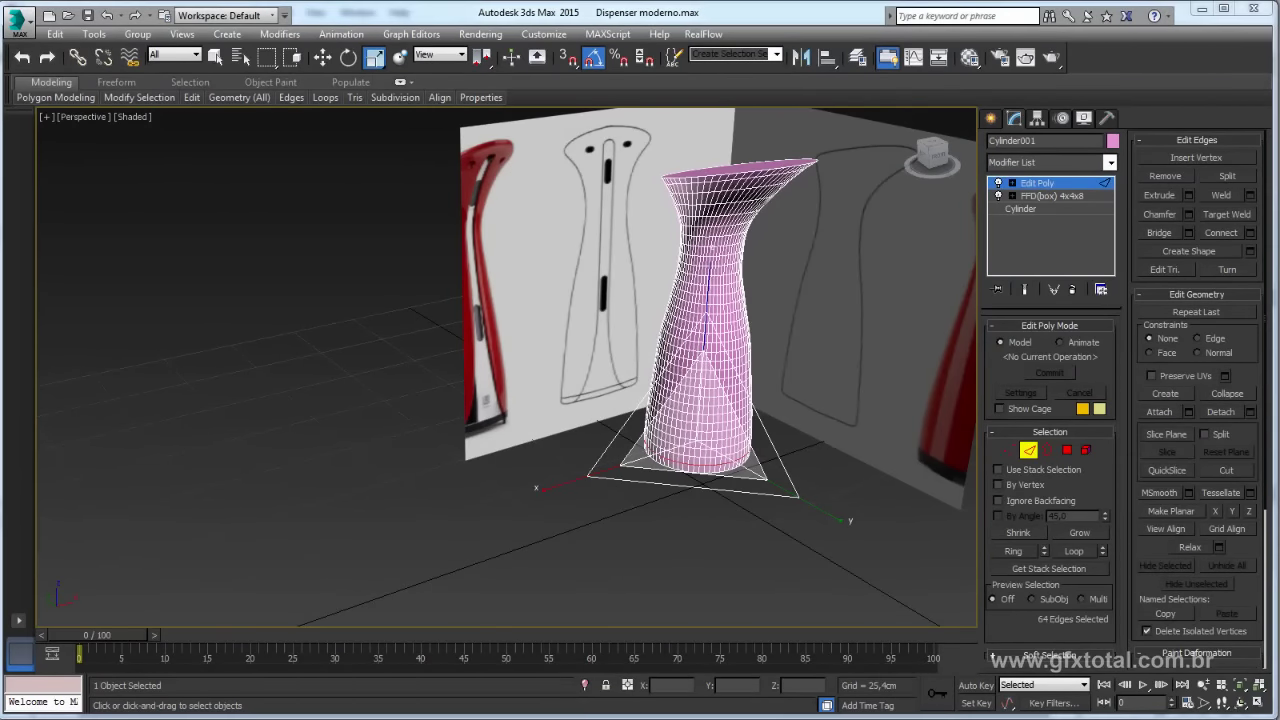
pyautogui.hotkey('alt', 'Tab')
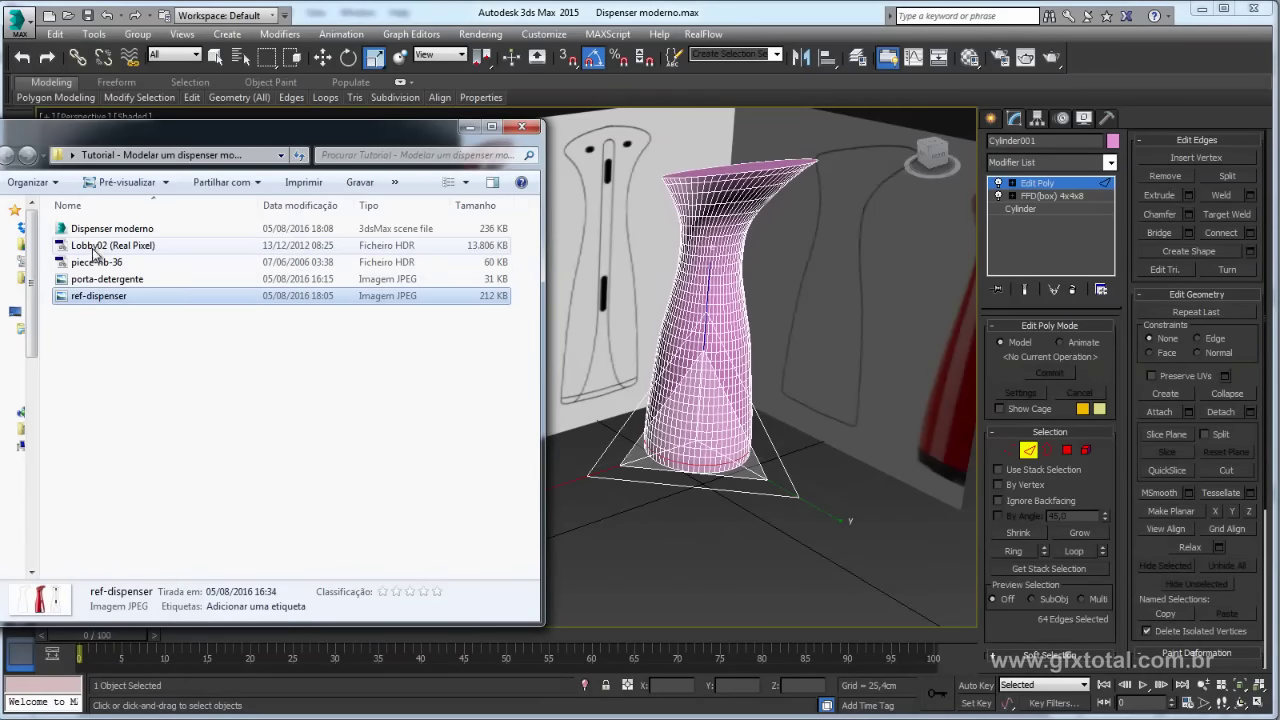
# Step: Open porta-detergente.jpg and place the narrowed photo window beside the model
pyautogui.doubleClick(92, 279)
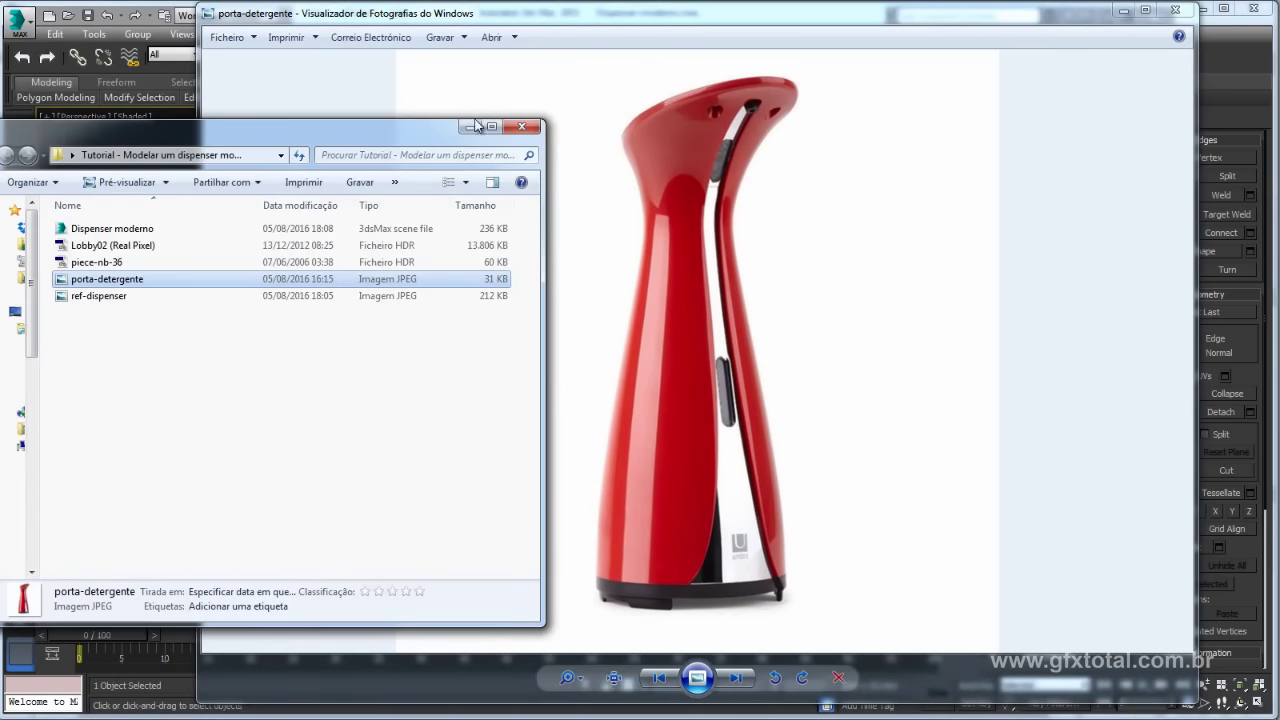
pyautogui.click(470, 127)
pyautogui.moveTo(1197, 140)
pyautogui.mouseDown()
pyautogui.moveTo(781, 155)
pyautogui.moveTo(700, 130)
pyautogui.mouseUp()
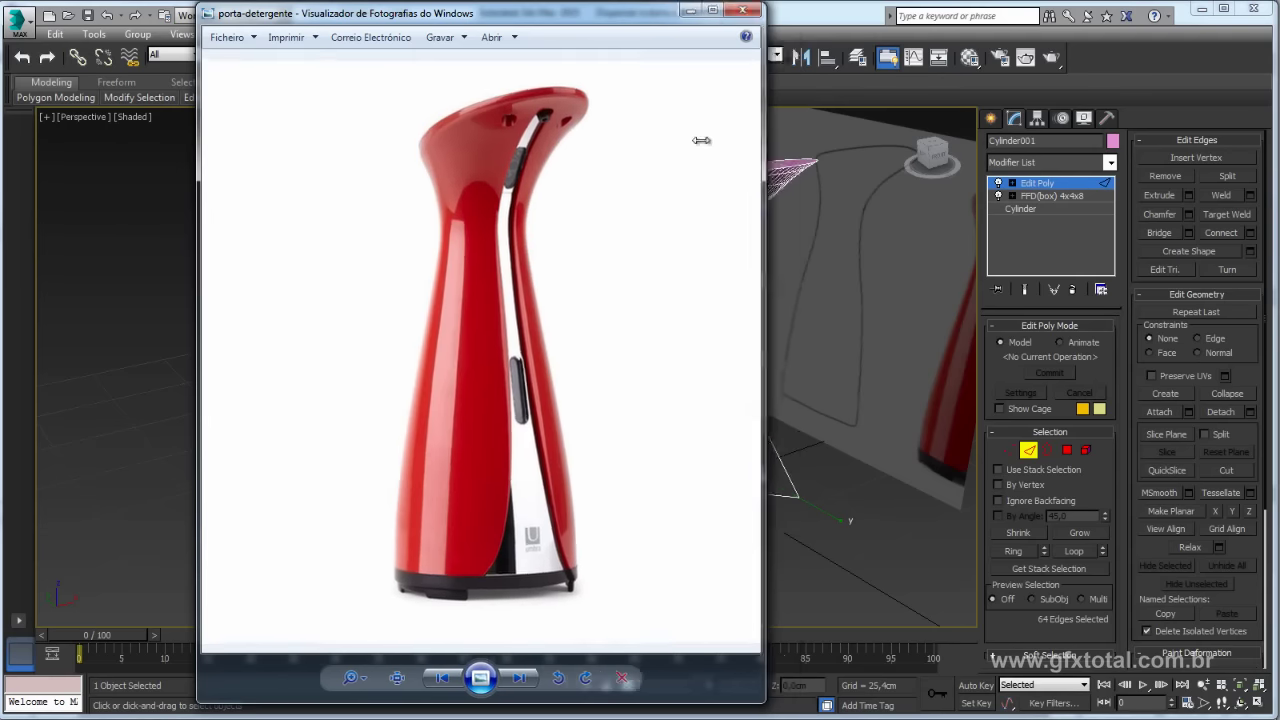
pyautogui.moveTo(450, 13); pyautogui.dragTo(187, 37)
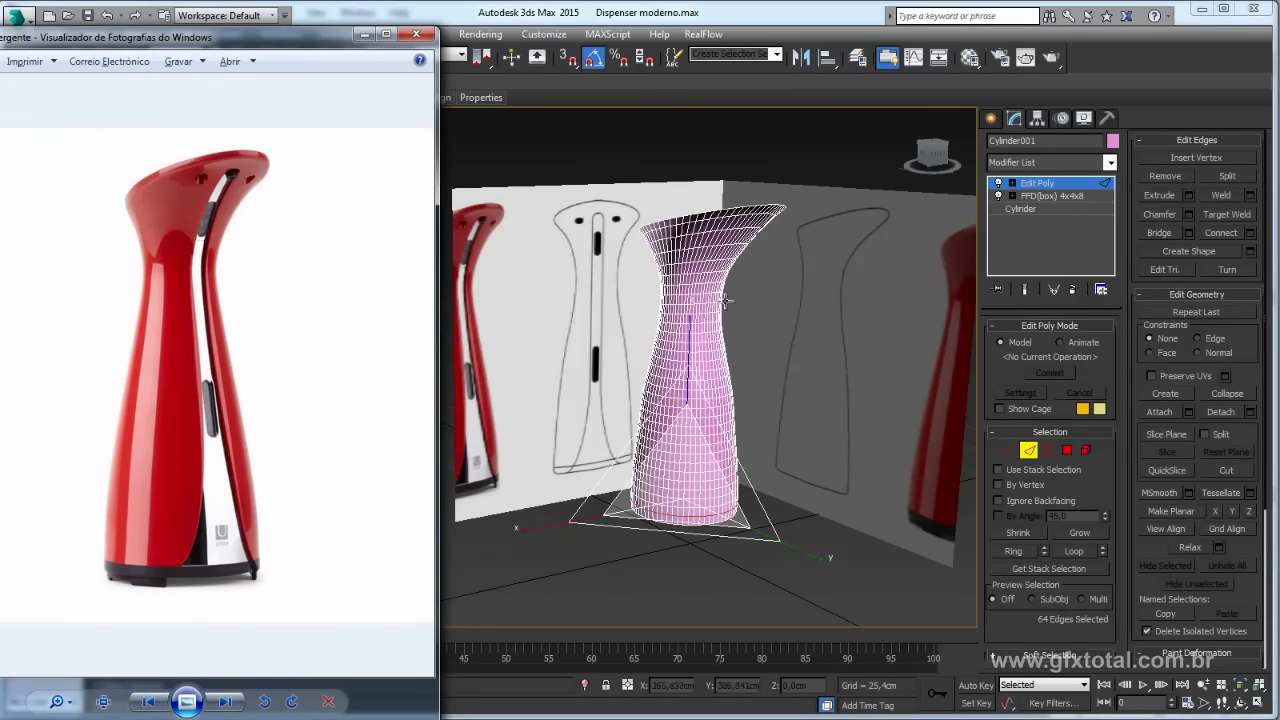
# Step: Return to the Left view of the model in Polygon sub-object mode
pyautogui.moveTo(727, 300); pyautogui.dragTo(712, 393, button='middle')
pyautogui.press('l')
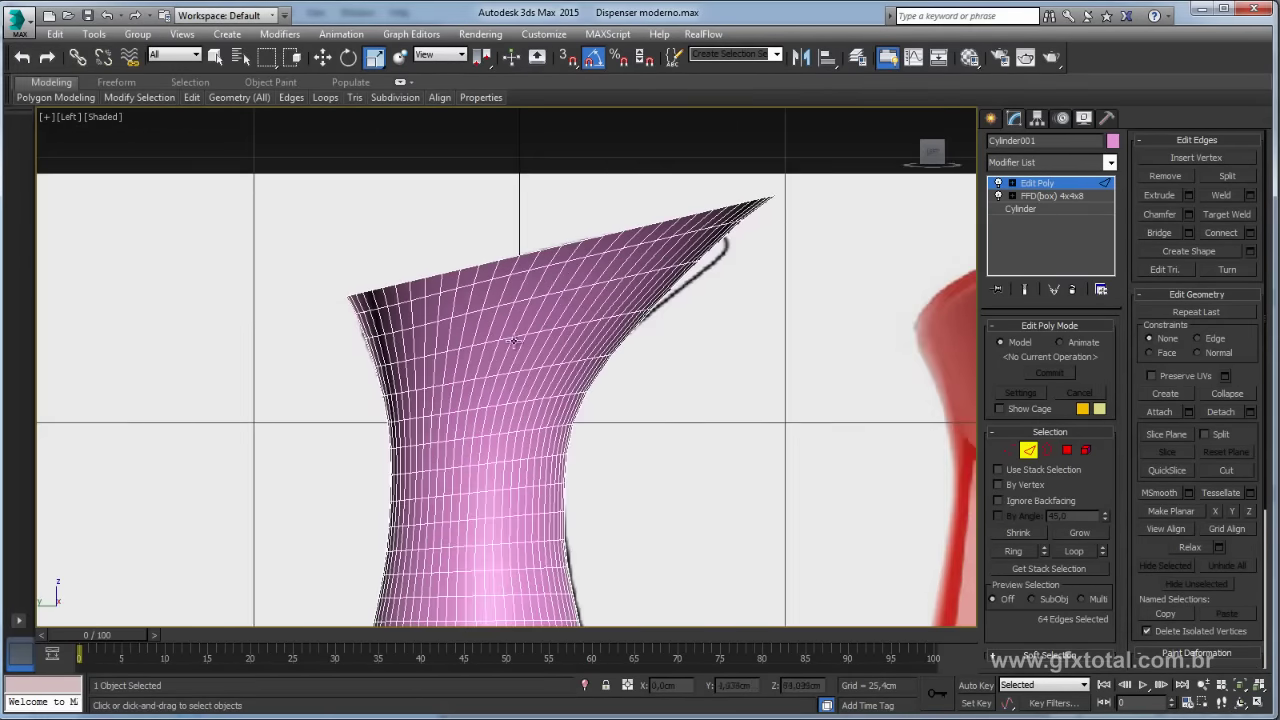
pyautogui.scroll(-3, 951, 393)
pyautogui.click(1069, 451)
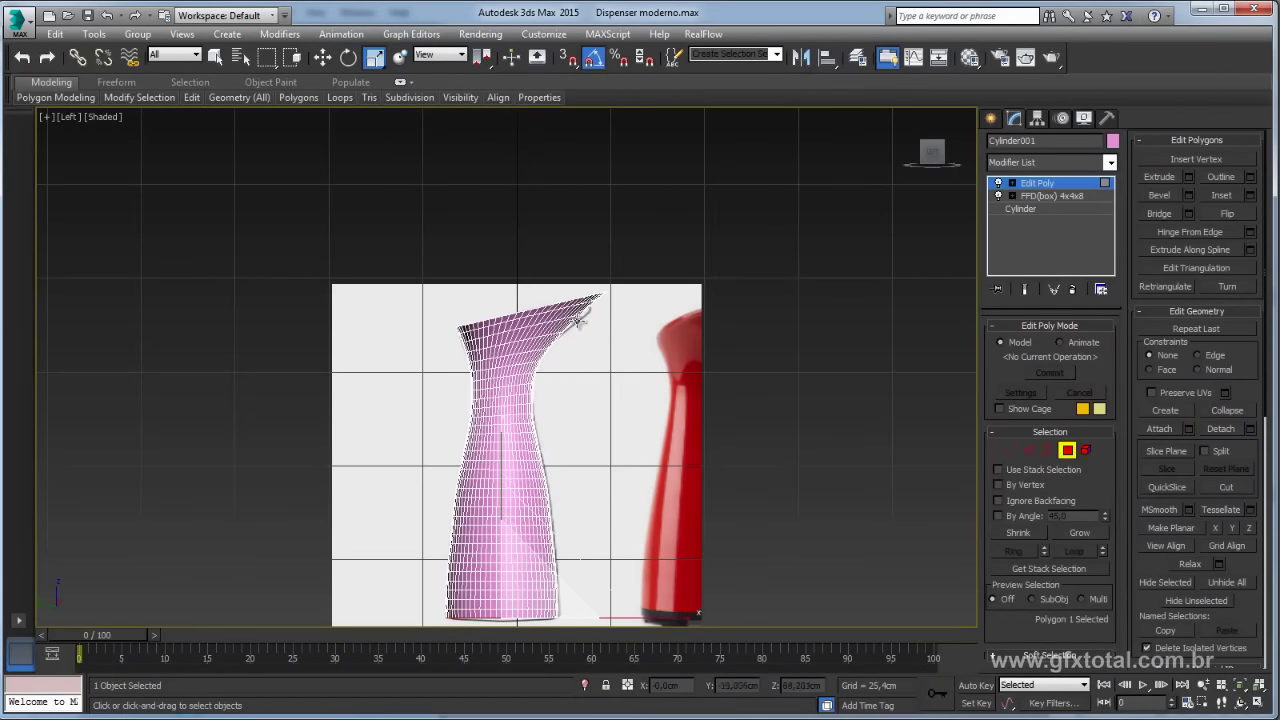
pyautogui.scroll(4, 574, 330)
# Step: Select the spout's top cap polygon, grow it to the rim band, then clear it
pyautogui.press('p')
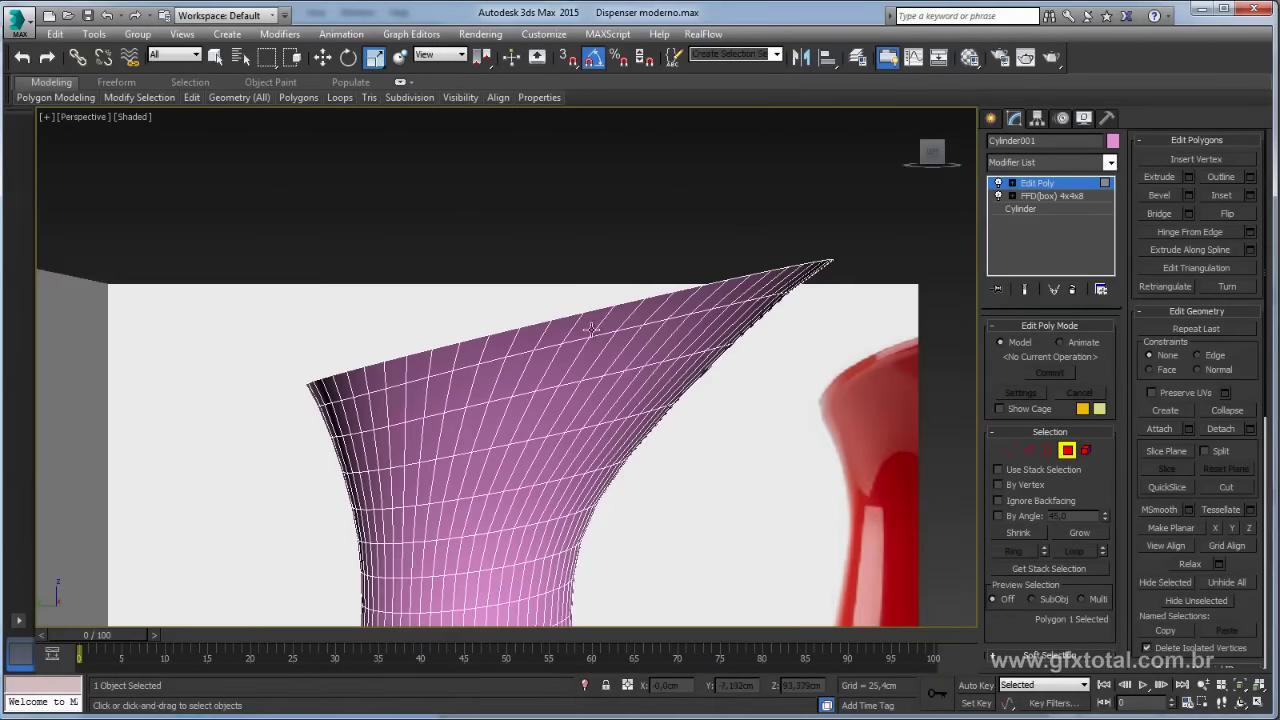
pyautogui.keyDown('alt'); pyautogui.moveTo(590, 323); pyautogui.dragTo(629, 357, button='middle'); pyautogui.keyUp('alt')
pyautogui.click(709, 400)
pyautogui.keyDown('alt'); pyautogui.moveTo(709, 400); pyautogui.dragTo(897, 418, button='middle'); pyautogui.keyUp('alt')
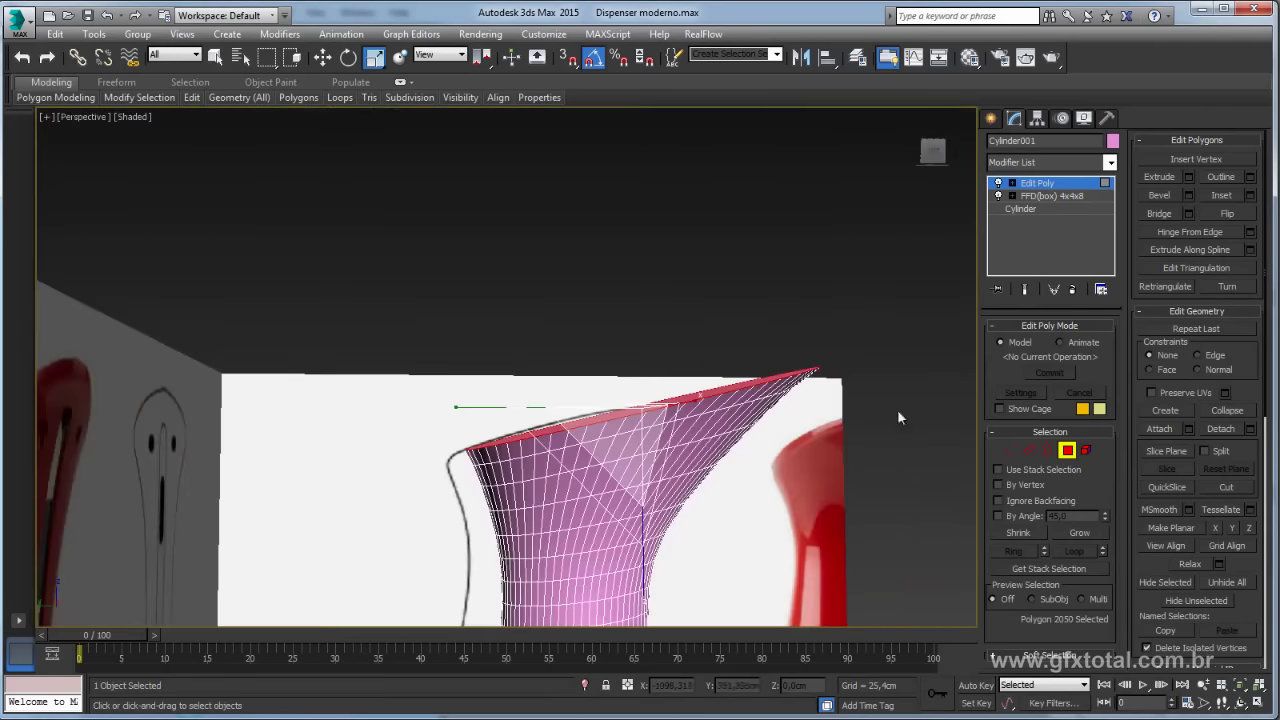
pyautogui.click(1079, 532)
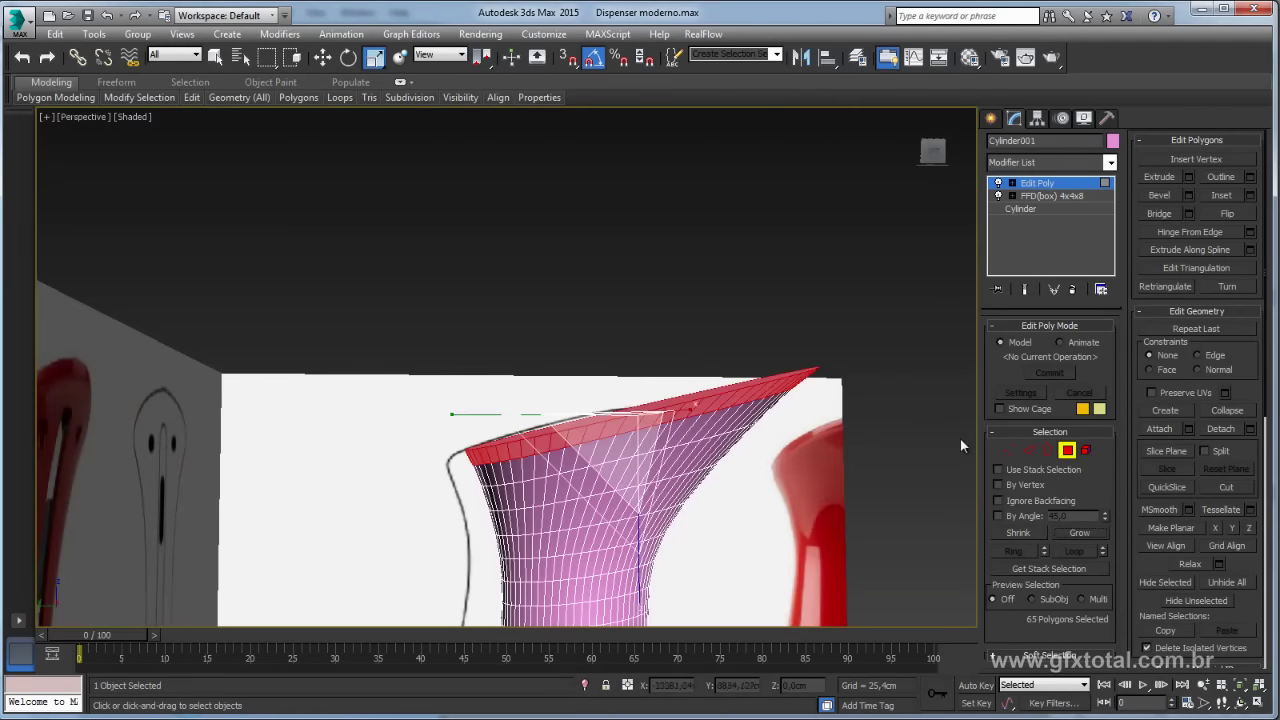
pyautogui.click(960, 446)
pyautogui.keyDown('alt'); pyautogui.moveTo(960, 446); pyautogui.dragTo(1048, 455, button='middle'); pyautogui.keyUp('alt')
# Step: Select the open top border and raise it in the Left view to the reference outline
pyautogui.click(1047, 451)
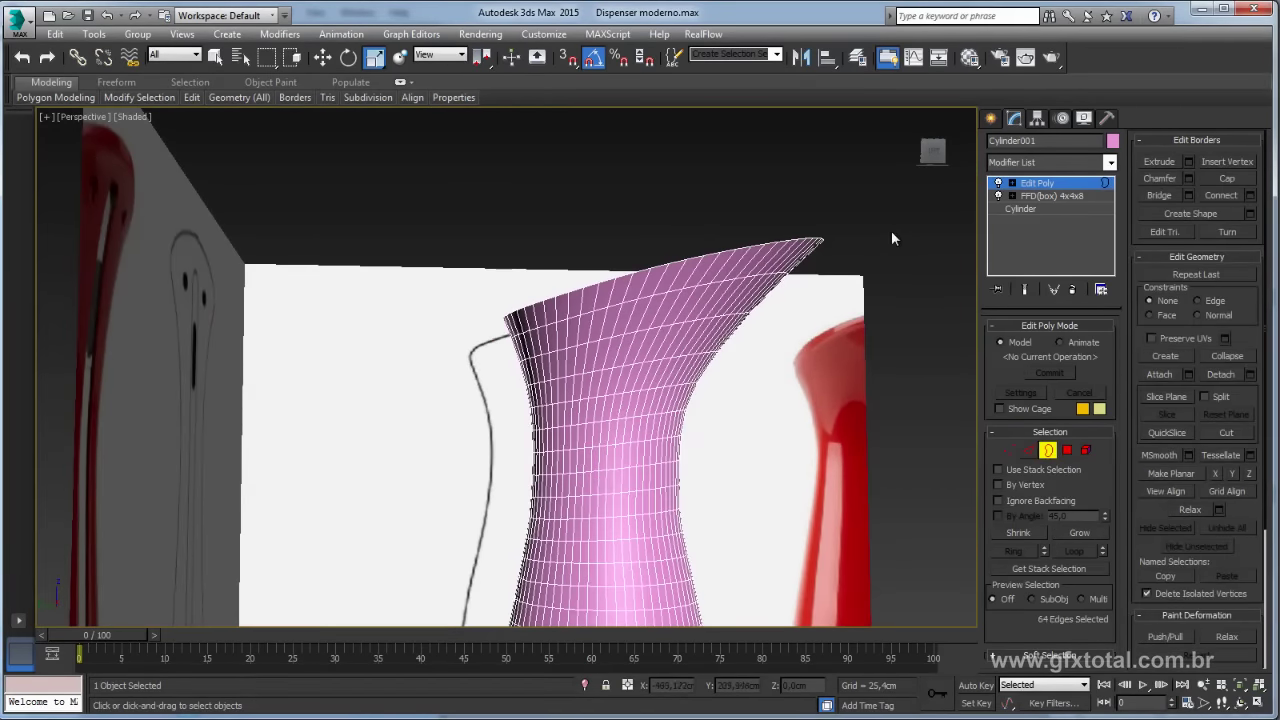
pyautogui.keyDown('alt'); pyautogui.moveTo(843, 250); pyautogui.dragTo(829, 298, button='middle'); pyautogui.keyUp('alt')
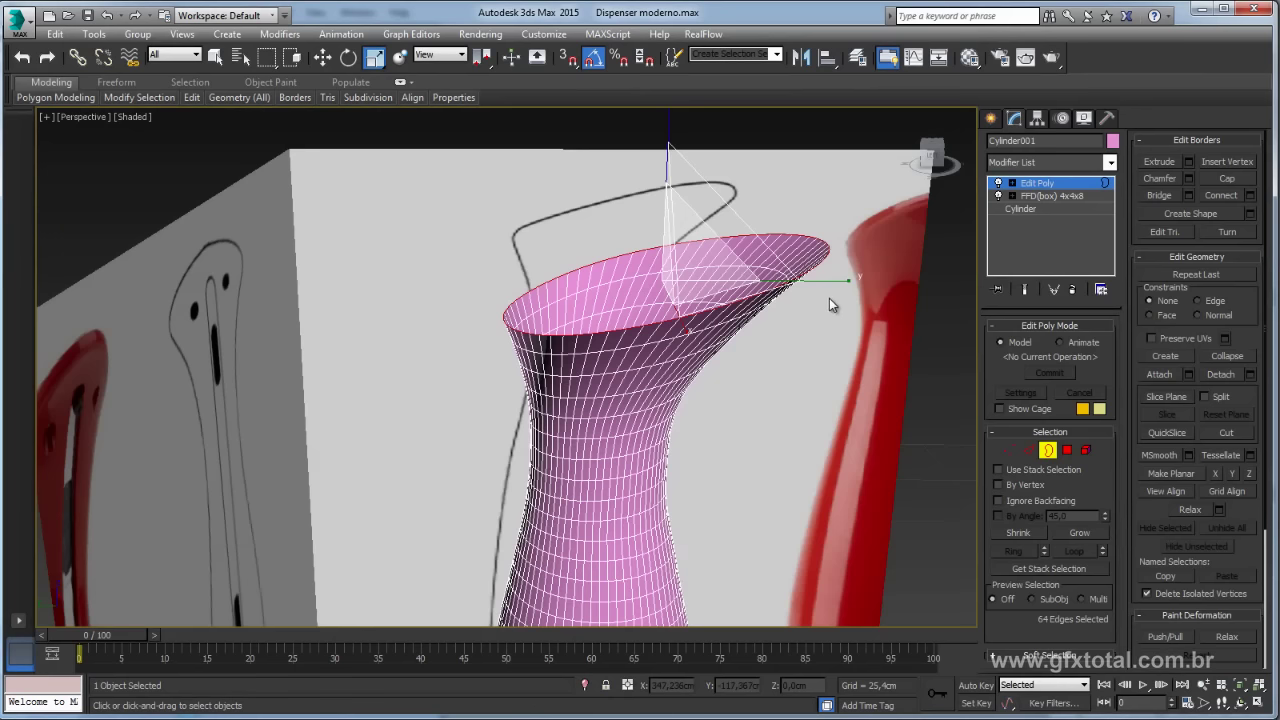
pyautogui.press('l')
pyautogui.scroll(2, 666, 349)
pyautogui.scroll(1, 623, 346)
pyautogui.press('w')
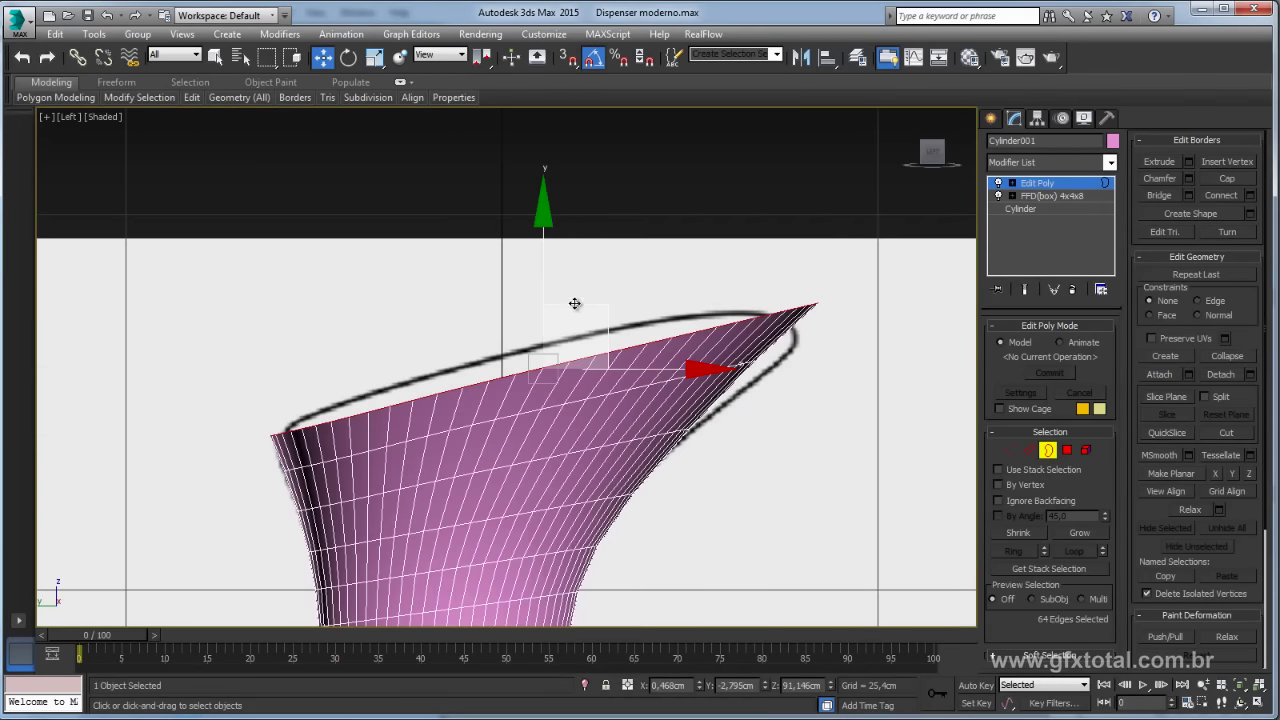
pyautogui.moveTo(590, 305); pyautogui.dragTo(583, 283)
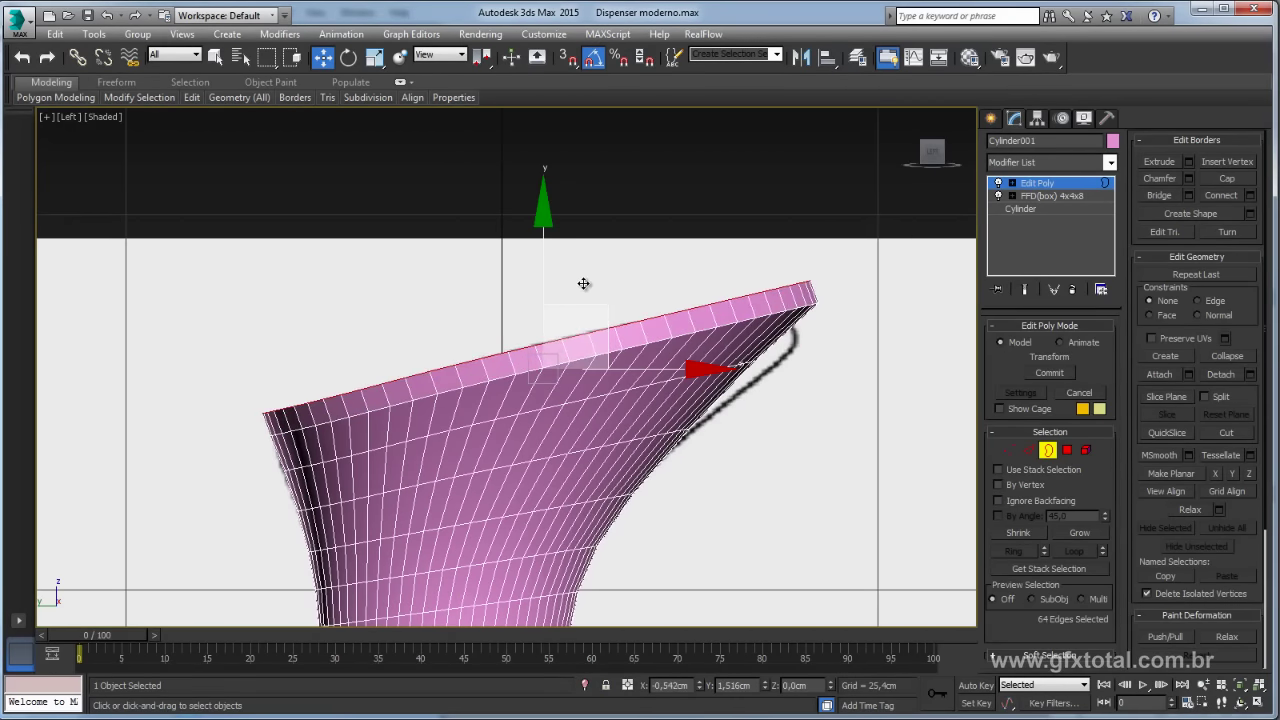
pyautogui.scroll(-4, 640, 437)
pyautogui.scroll(2, 686, 437)
pyautogui.scroll(2, 669, 417)
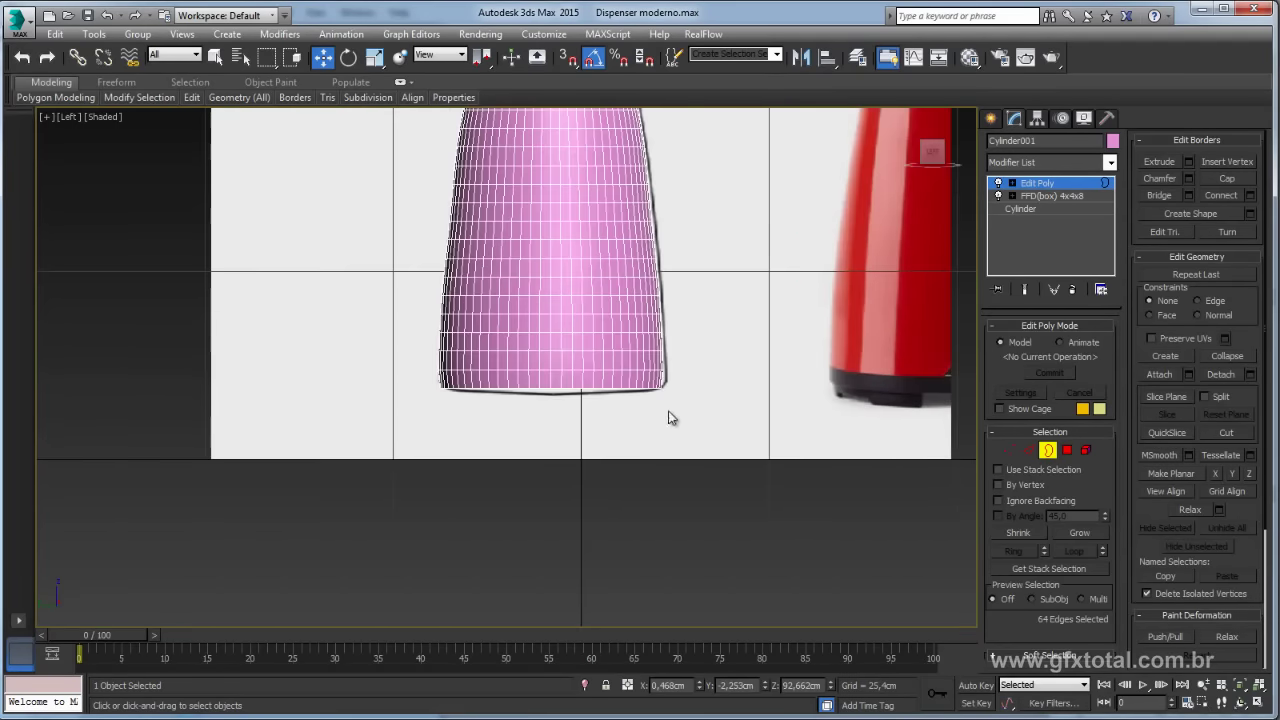
pyautogui.scroll(2, 630, 372)
pyautogui.scroll(-2, 746, 332)
pyautogui.scroll(-3, 729, 423)
pyautogui.scroll(-1, 729, 422)
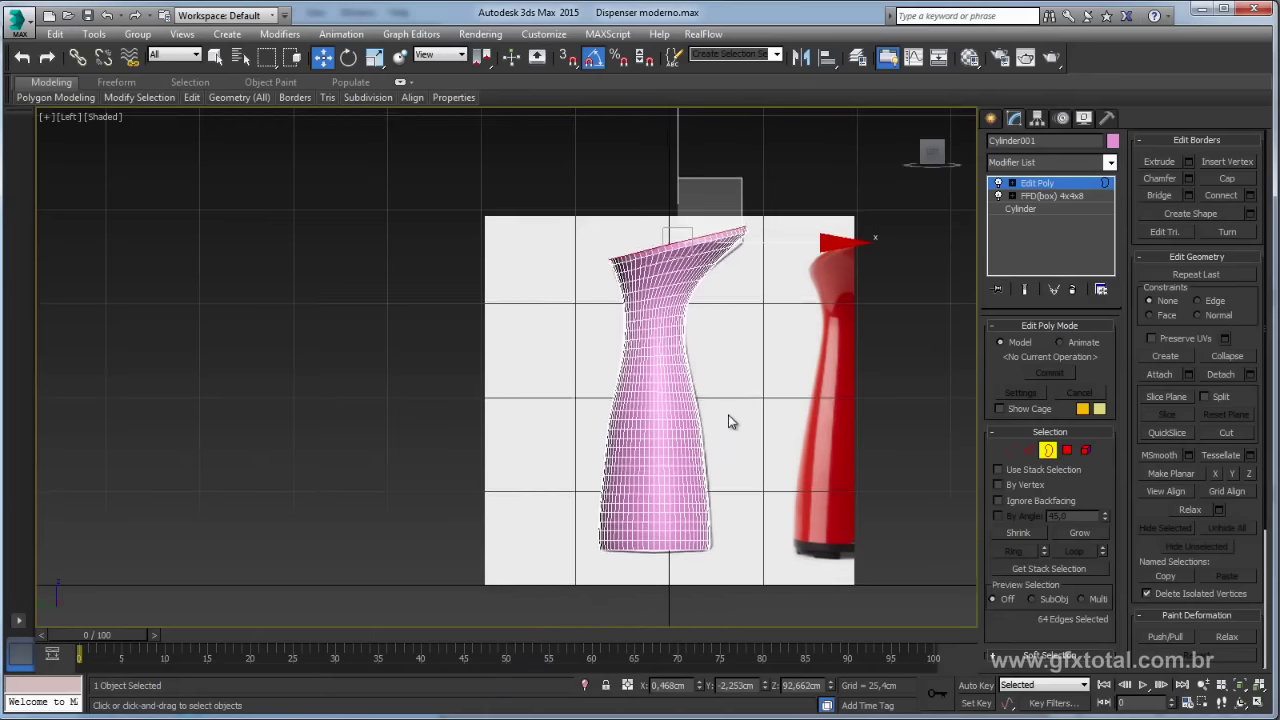
pyautogui.press('p')
pyautogui.moveTo(769, 443)
pyautogui.keyDown('alt'); pyautogui.mouseDown(button='middle')
pyautogui.moveTo(510, 518)
pyautogui.moveTo(619, 409)
pyautogui.moveTo(760, 420)
pyautogui.moveTo(758, 470)
pyautogui.moveTo(751, 429)
pyautogui.moveTo(993, 281)
pyautogui.mouseUp(button='middle'); pyautogui.keyUp('alt')
# Step: Leave sub-object mode and compare the body against the red dispenser photo
pyautogui.click(1043, 187)
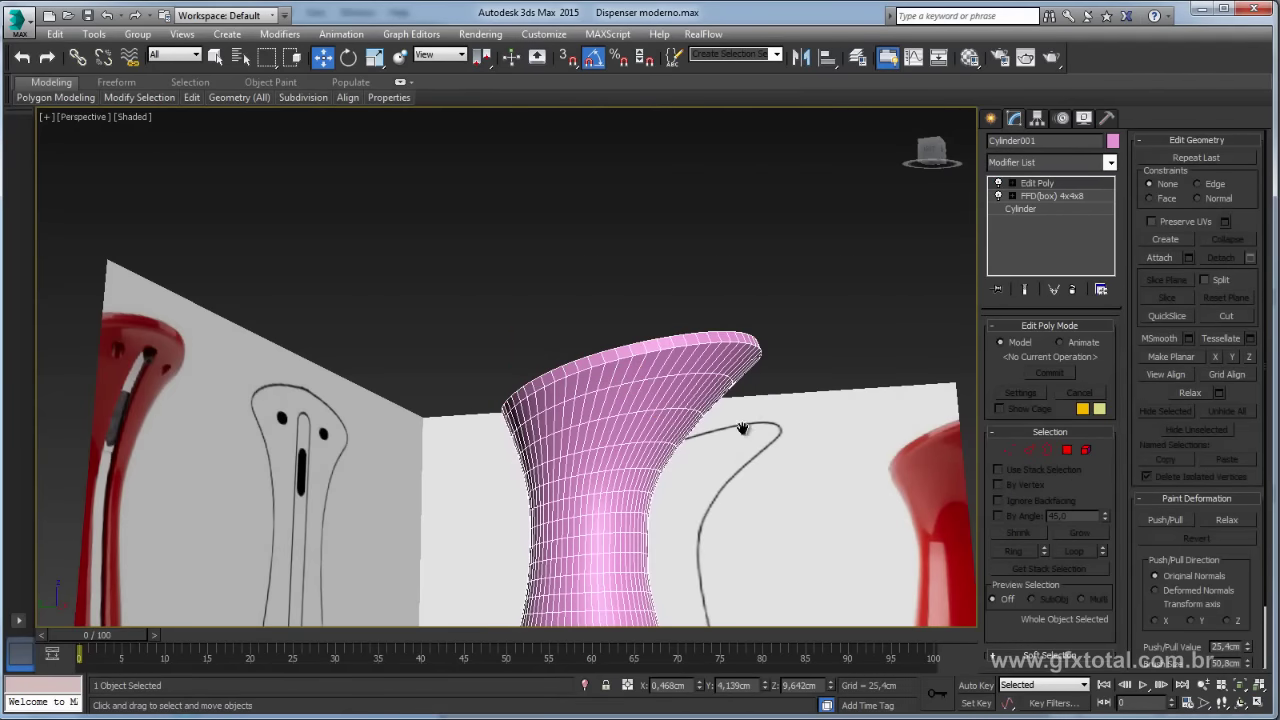
pyautogui.scroll(-5, 620, 383)
pyautogui.scroll(1, 620, 383)
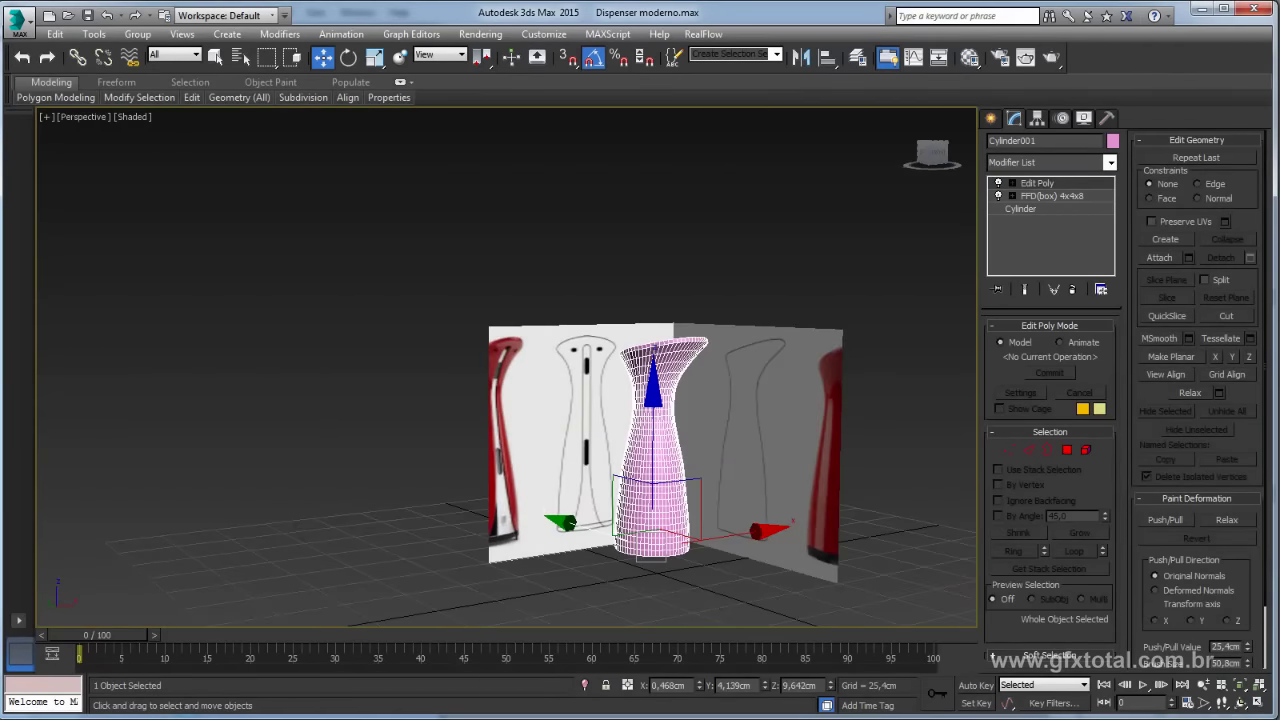
pyautogui.hotkey('alt', 'Tab')
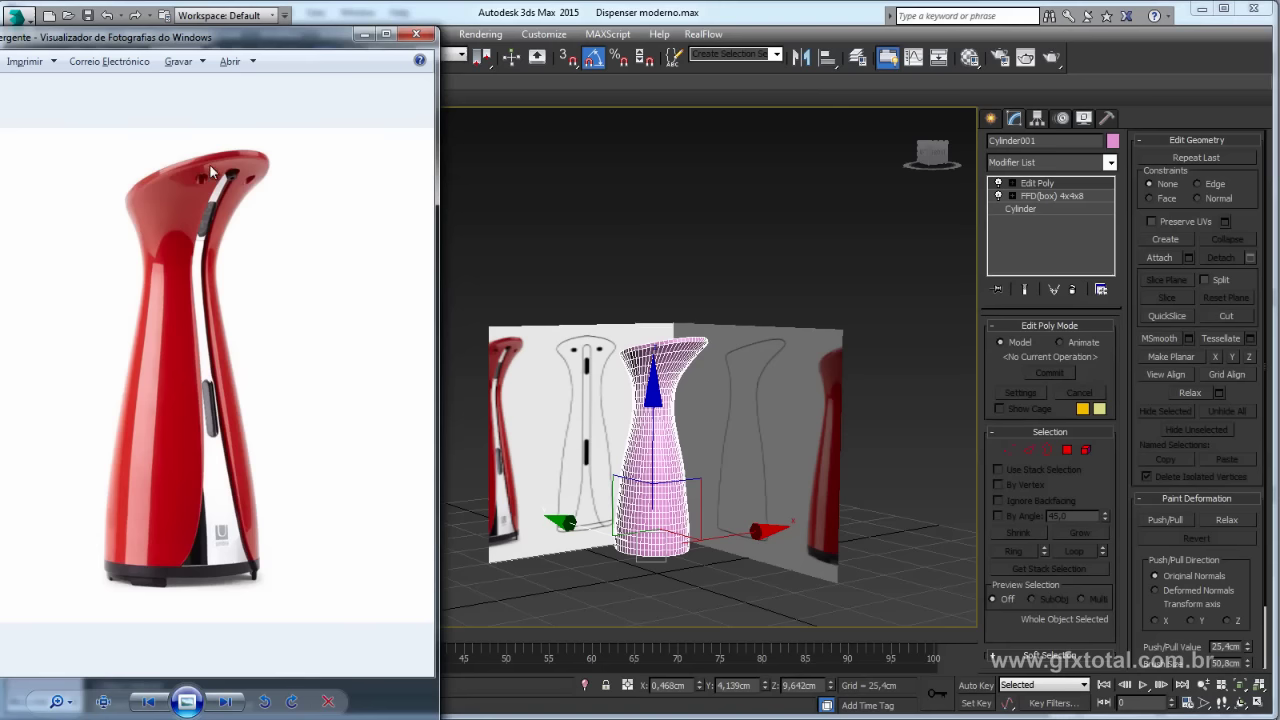
pyautogui.hotkey('alt', 'Tab')
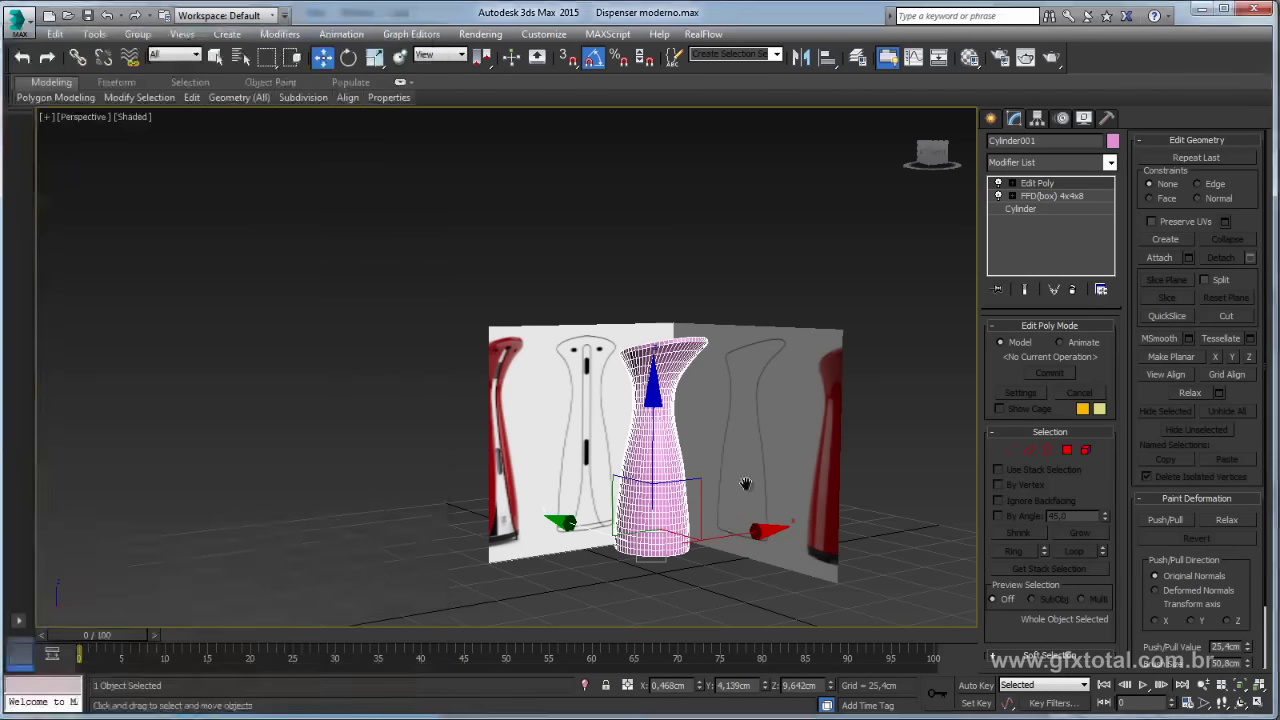
# Step: Shift-drag an instanced clone, Cylinder002, to the left of the reference planes
pyautogui.scroll(2, 750, 480)
pyautogui.scroll(2, 703, 457)
pyautogui.scroll(-1, 703, 457)
pyautogui.keyDown('alt'); pyautogui.moveTo(703, 457); pyautogui.dragTo(688, 493, button='middle'); pyautogui.keyUp('alt')
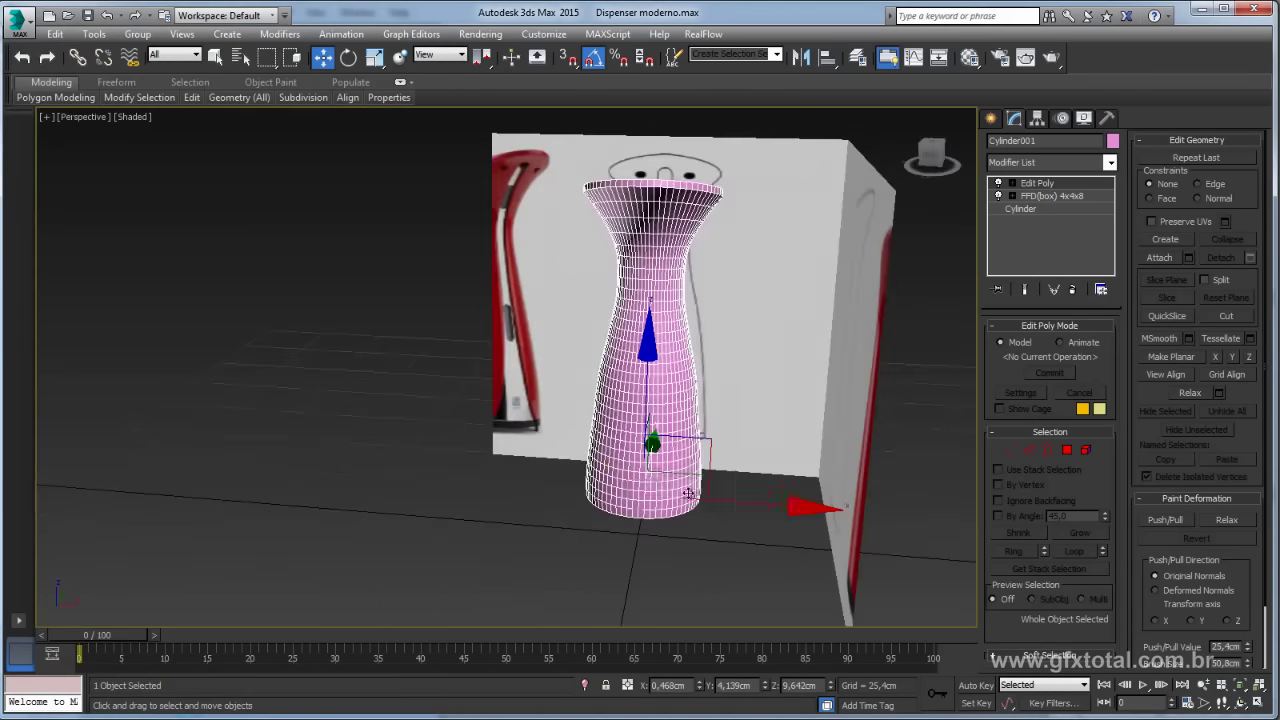
pyautogui.keyDown('shift'); pyautogui.moveTo(760, 504); pyautogui.dragTo(410, 474); pyautogui.keyUp('shift')
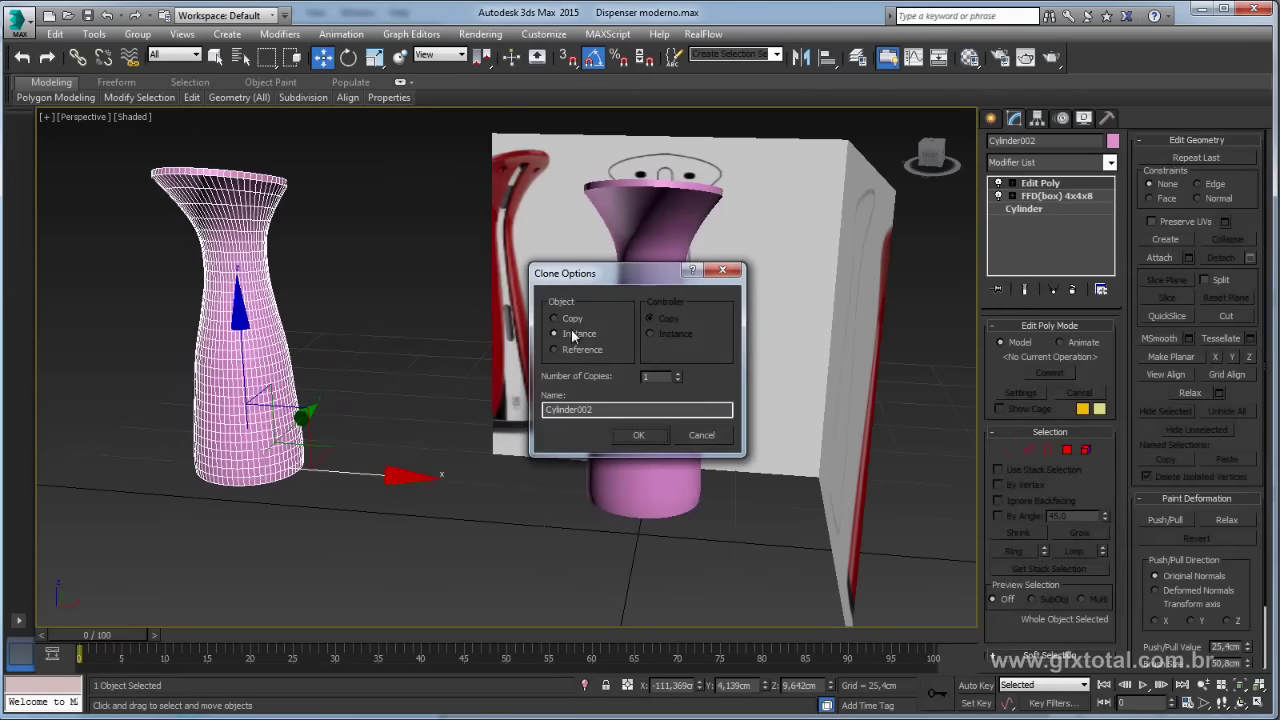
pyautogui.click(640, 437)
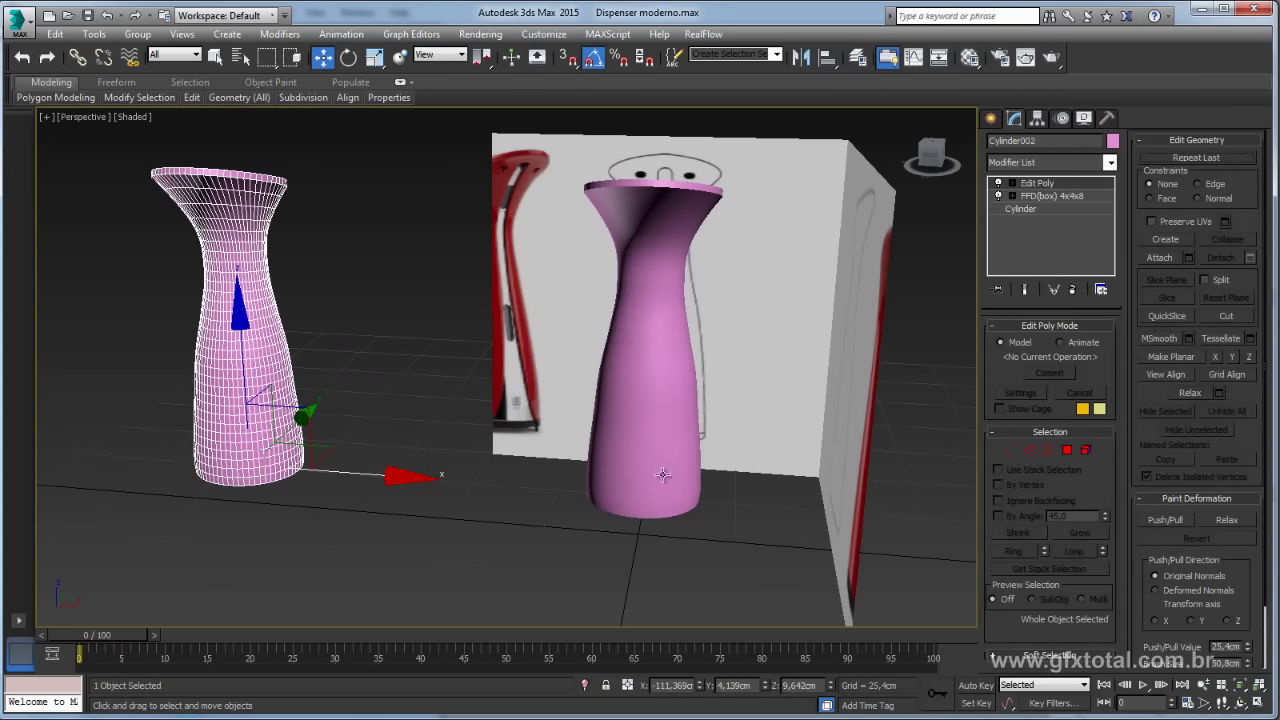
pyautogui.click(660, 460)
pyautogui.scroll(3, 655, 457)
pyautogui.scroll(2, 658, 455)
pyautogui.keyDown('alt'); pyautogui.moveTo(659, 456); pyautogui.dragTo(987, 435, button='middle'); pyautogui.keyUp('alt')
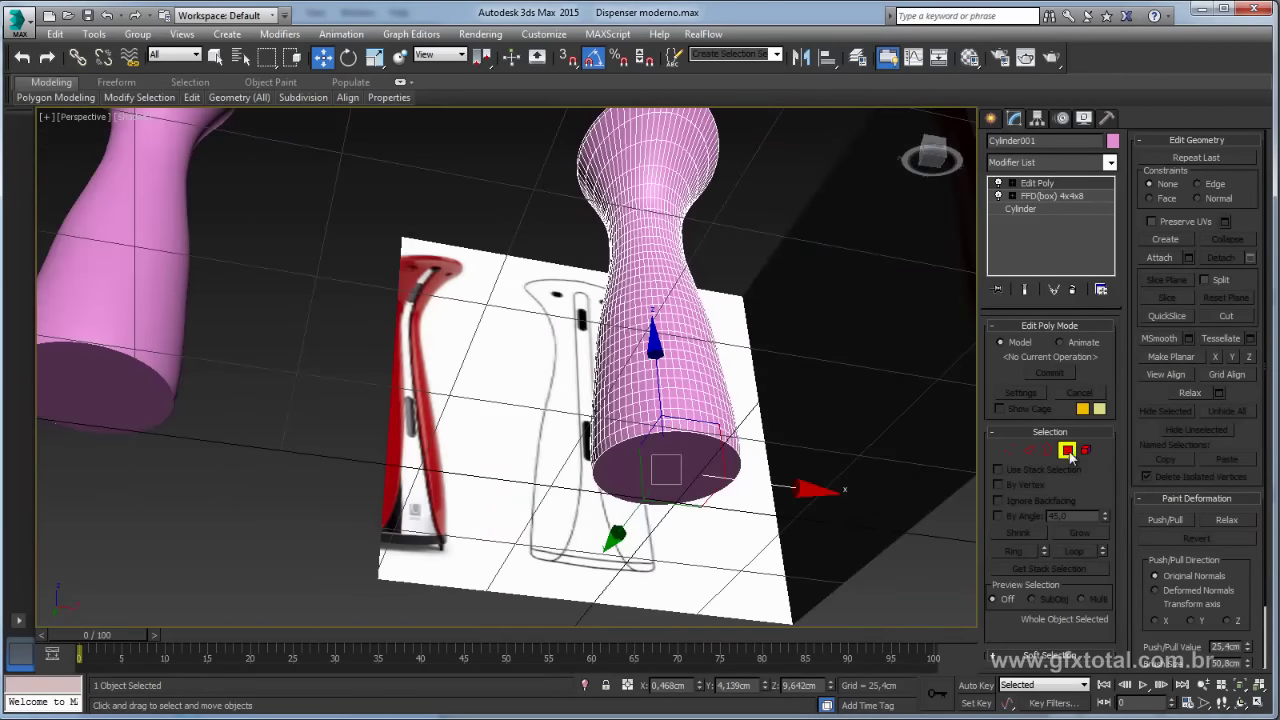
# Step: Delete the vase's bottom and top cap polygons in Polygon mode
pyautogui.click(1068, 451)
pyautogui.click(695, 467)
pyautogui.press('Delete')
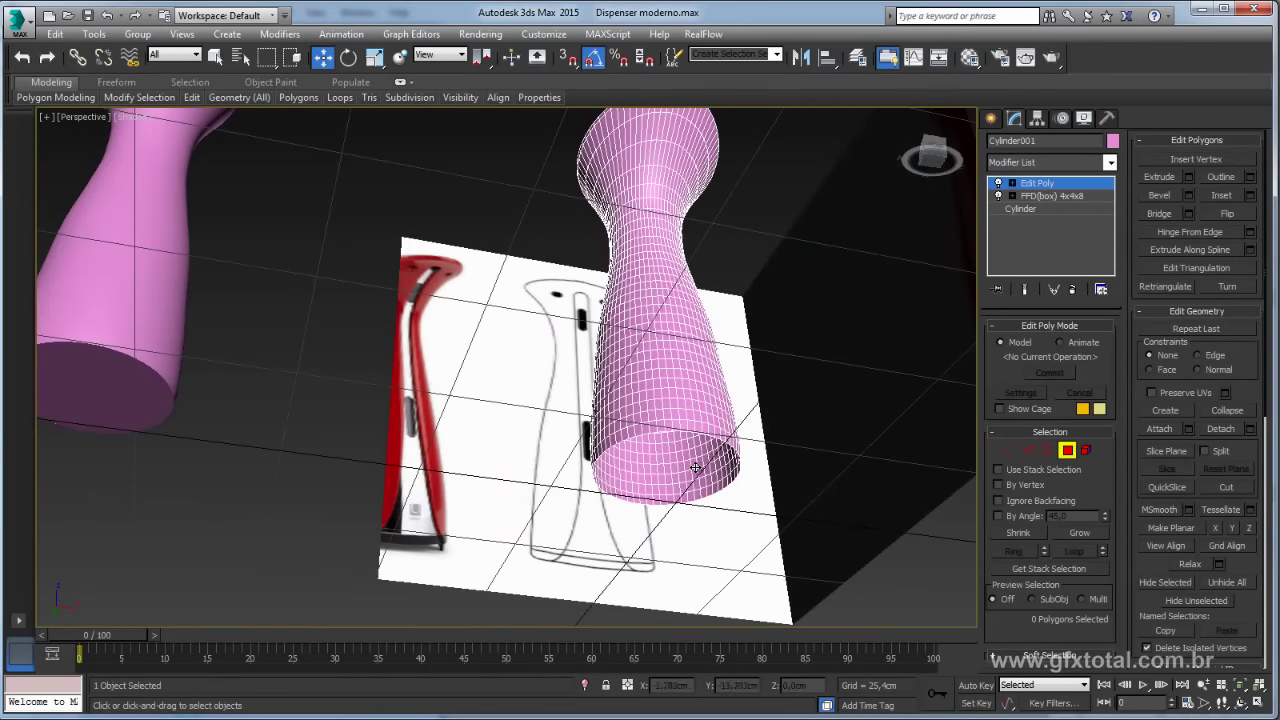
pyautogui.keyDown('alt'); pyautogui.moveTo(691, 240); pyautogui.dragTo(710, 334, button='middle'); pyautogui.keyUp('alt')
pyautogui.click(686, 285)
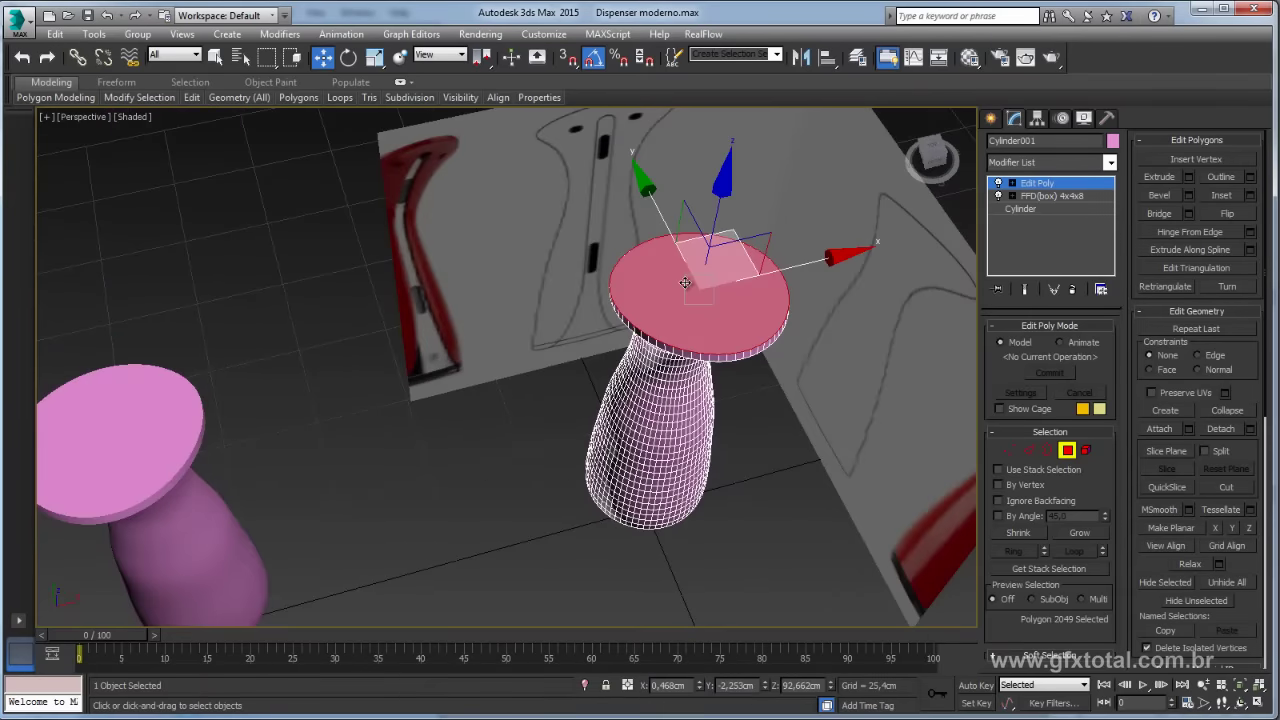
pyautogui.press('Delete')
# Step: Level the view beside the open tube and switch to Edge sub-object mode
pyautogui.scroll(4, 703, 313)
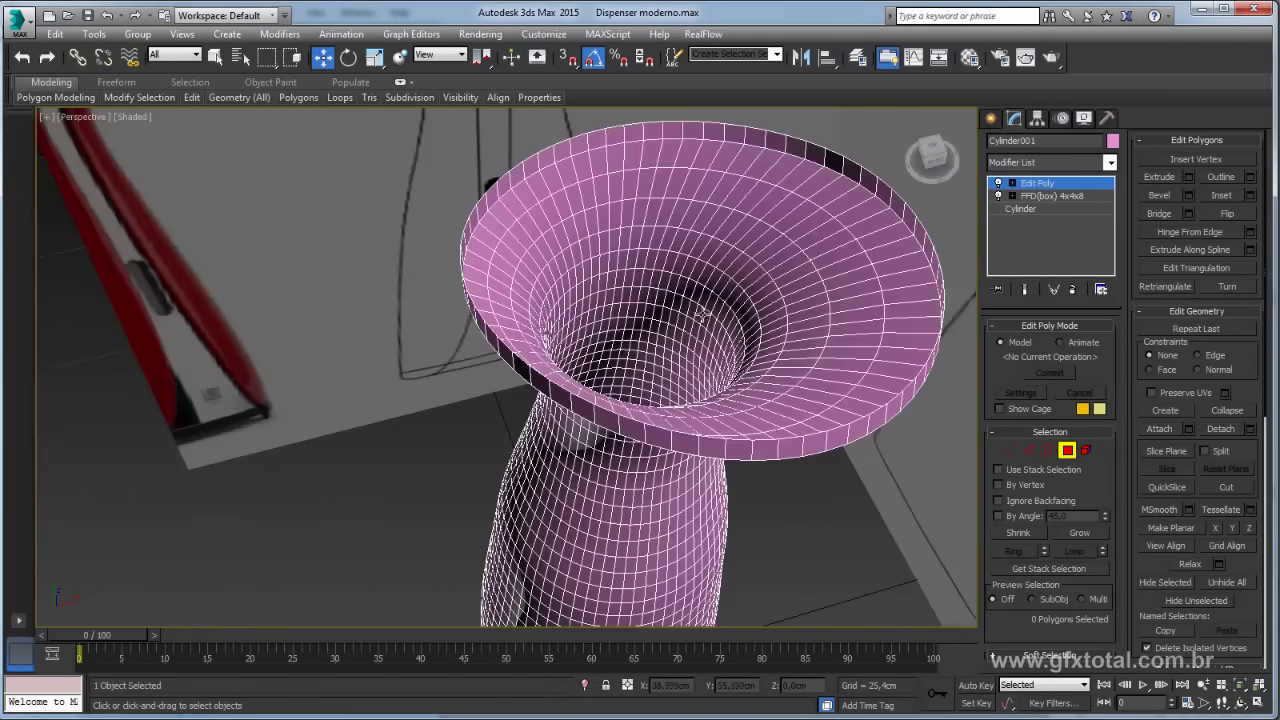
pyautogui.scroll(3, 748, 340)
pyautogui.scroll(-2, 788, 334)
pyautogui.scroll(-3, 751, 380)
pyautogui.scroll(-2, 720, 395)
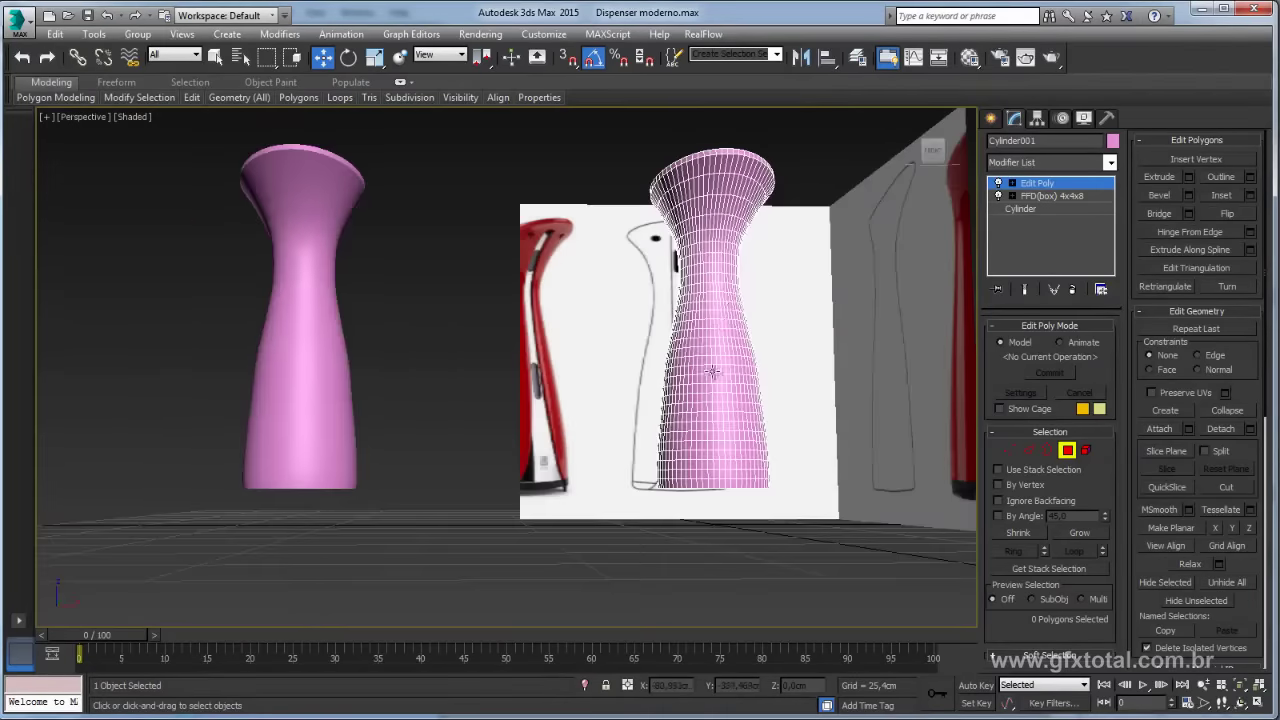
pyautogui.scroll(-2, 696, 408)
pyautogui.scroll(3, 708, 386)
pyautogui.keyDown('alt'); pyautogui.moveTo(728, 358); pyautogui.dragTo(594, 352, button='middle'); pyautogui.keyUp('alt')
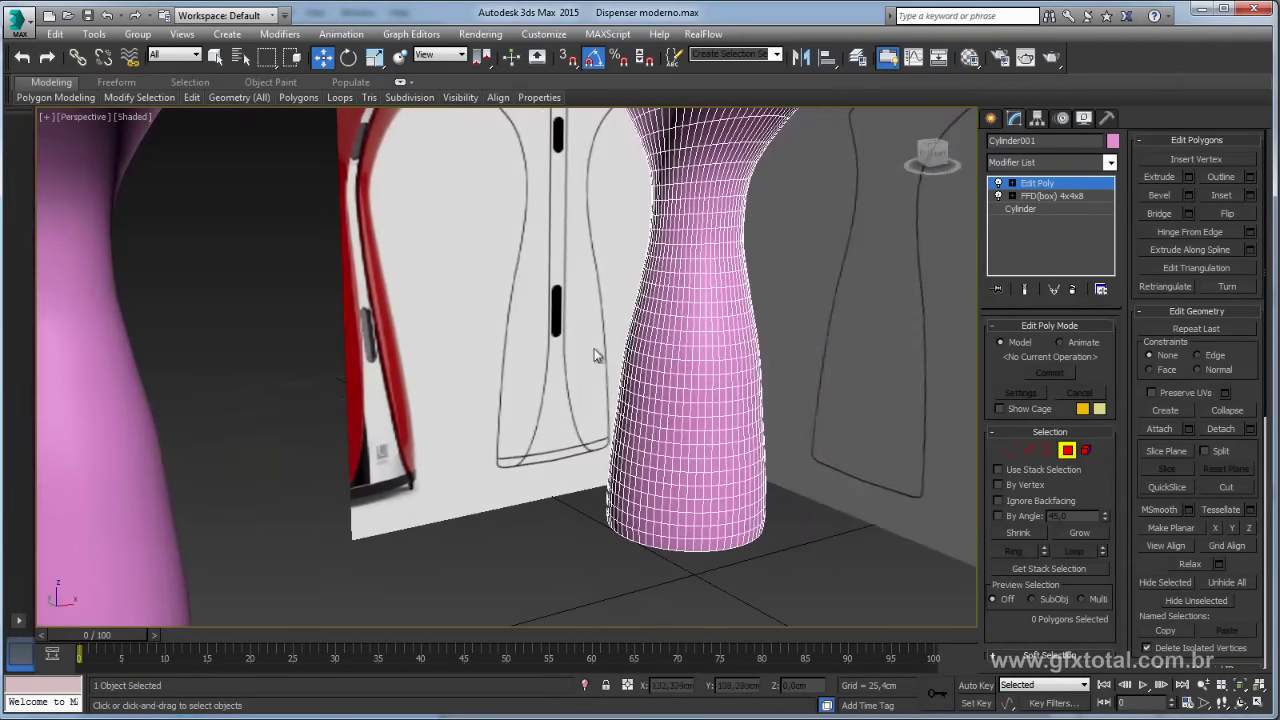
pyautogui.keyDown('alt'); pyautogui.moveTo(553, 194); pyautogui.dragTo(873, 517, button='middle'); pyautogui.keyUp('alt')
pyautogui.scroll(2, 873, 517)
pyautogui.scroll(4, 873, 517)
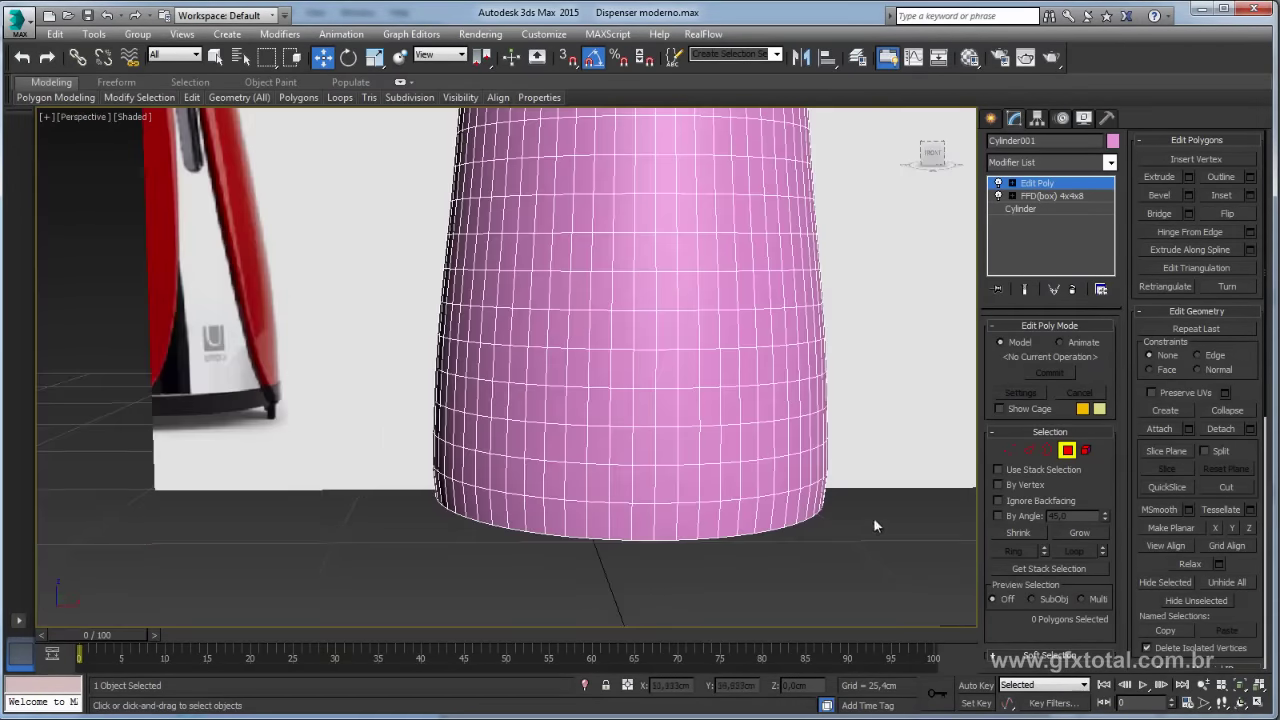
pyautogui.click(1029, 450)
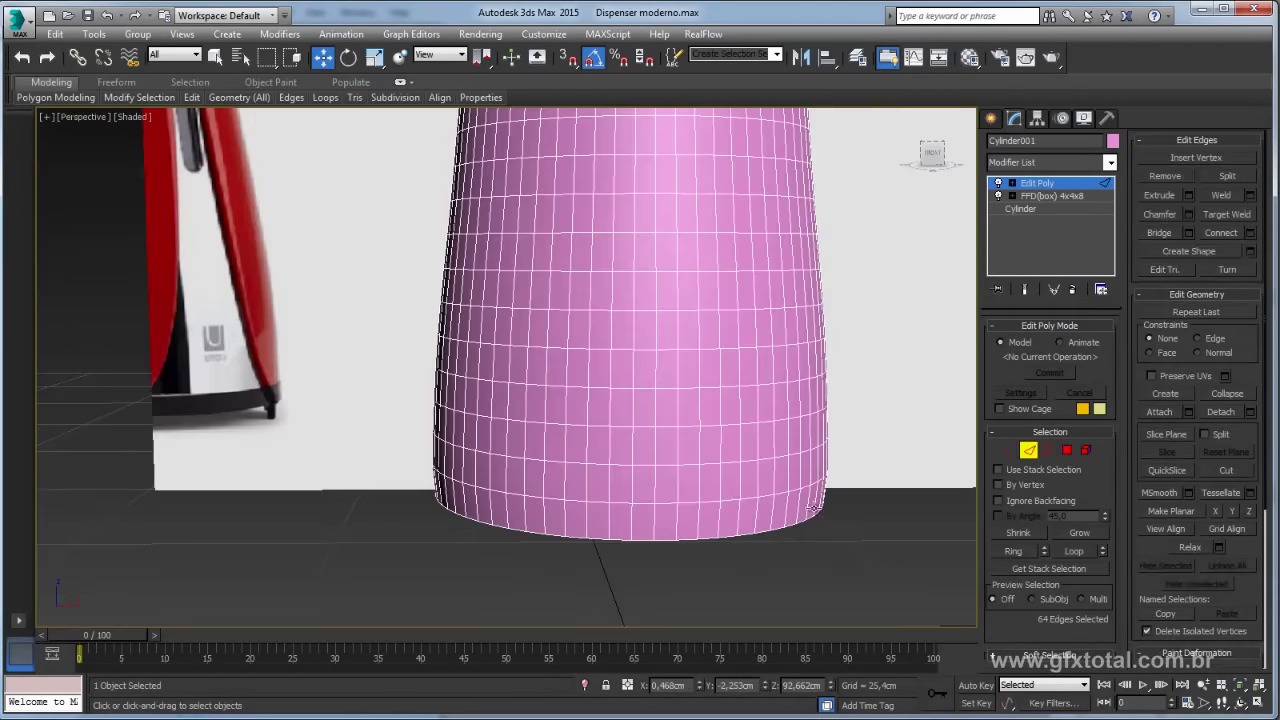
# Step: In Front view, select a vertical edge at the centre of the vase rim
pyautogui.click(659, 540)
pyautogui.scroll(-3, 700, 435)
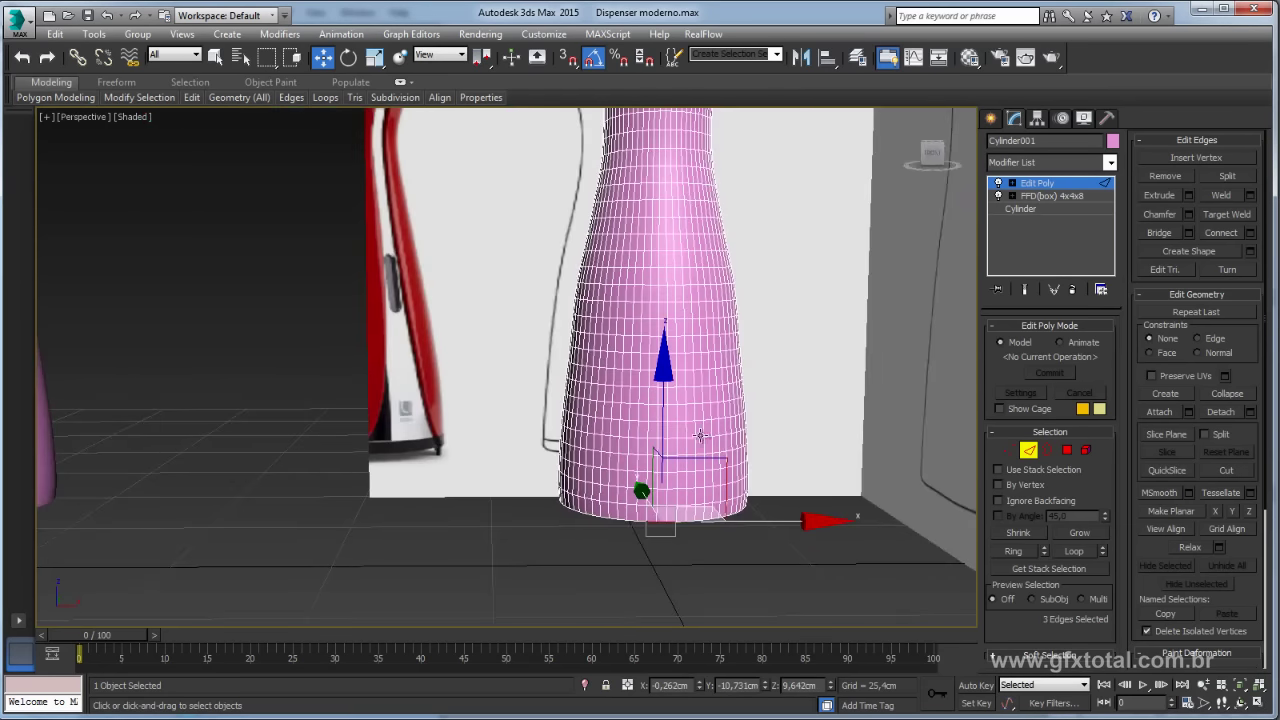
pyautogui.press('f')
pyautogui.scroll(3, 586, 250)
pyautogui.scroll(5, 586, 247)
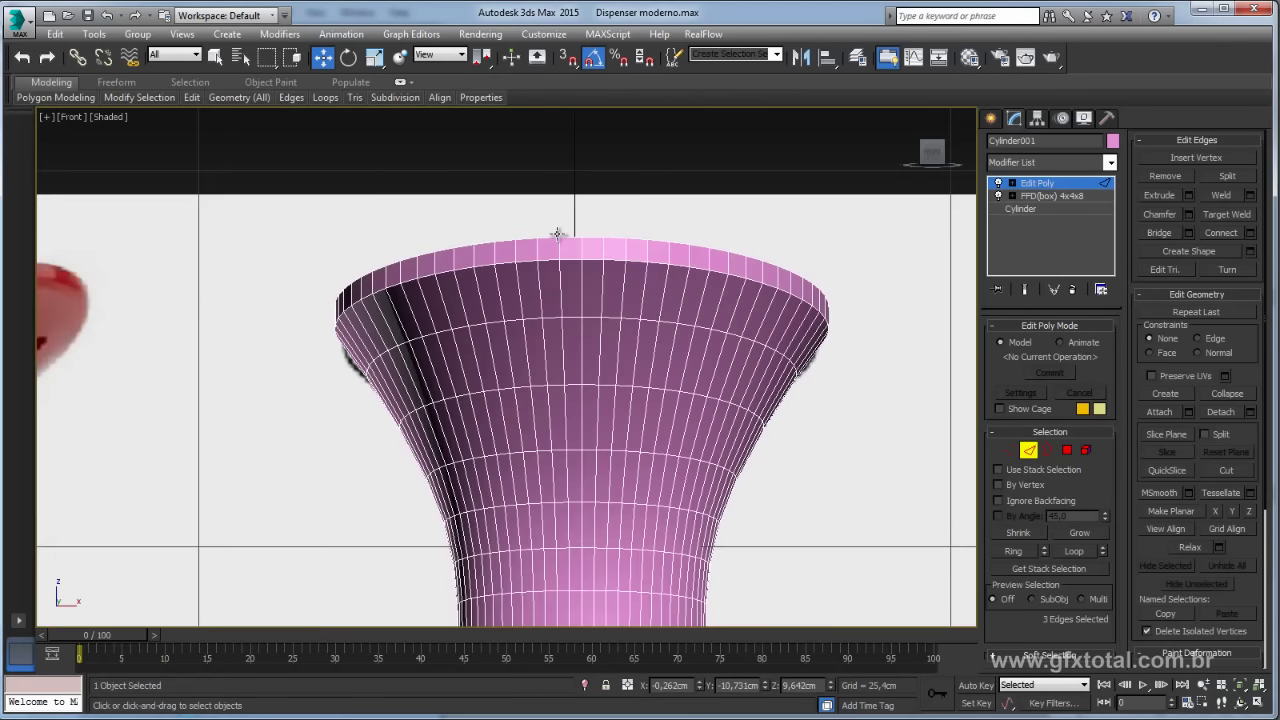
pyautogui.scroll(1, 586, 247)
pyautogui.click(586, 250)
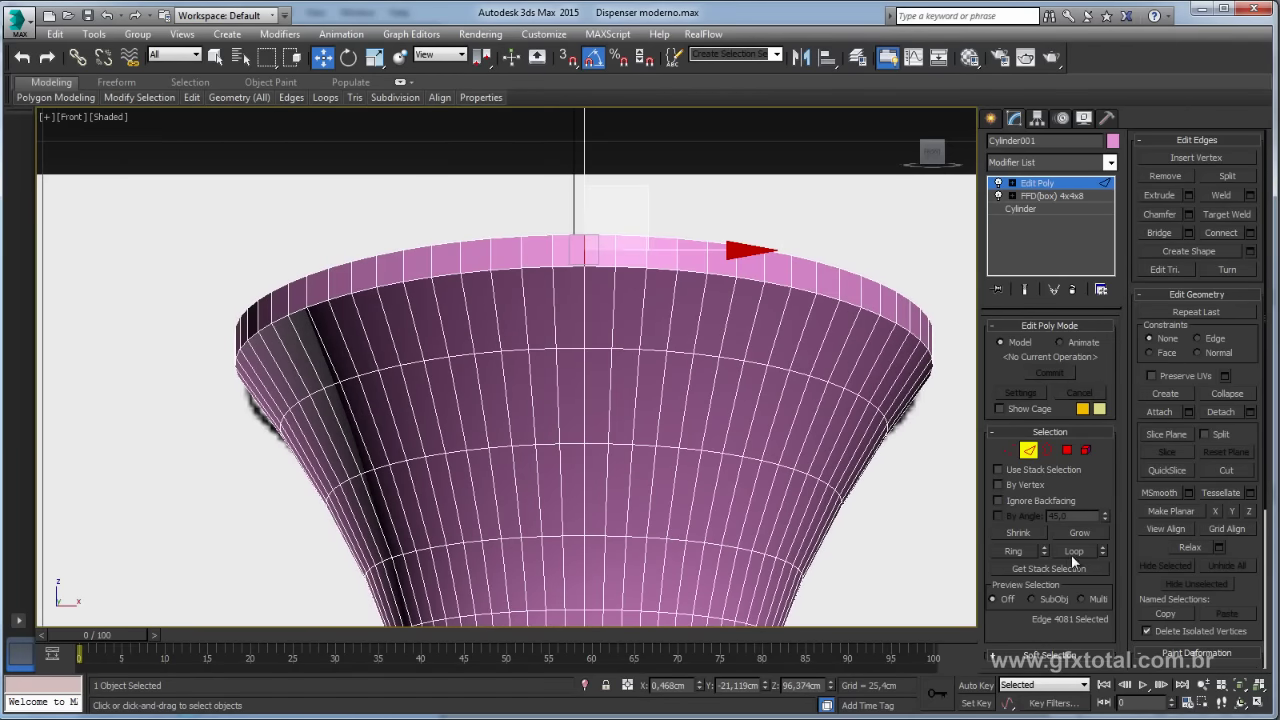
# Step: Convert the edge to a face column and grow it into a two-column strip
pyautogui.keyDown('ctrl'); pyautogui.click(1067, 450); pyautogui.keyUp('ctrl')
pyautogui.scroll(-6, 715, 300)
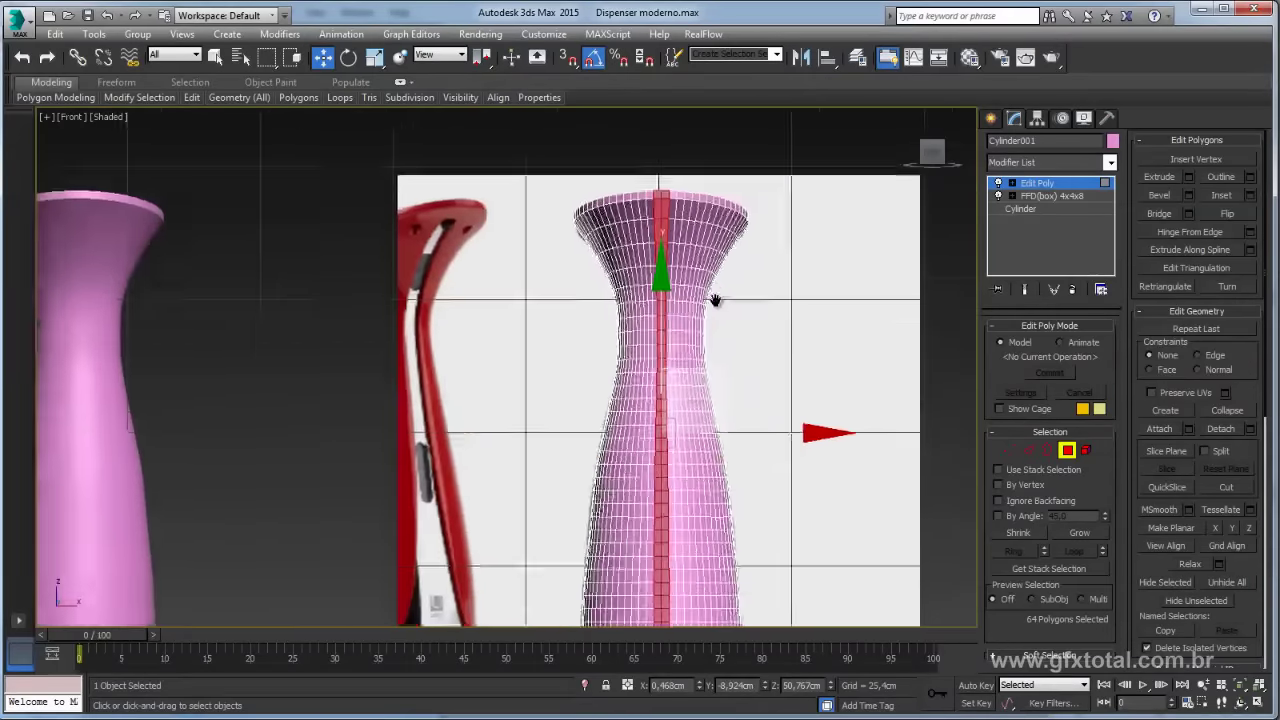
pyautogui.moveTo(715, 300); pyautogui.dragTo(694, 255, button='middle')
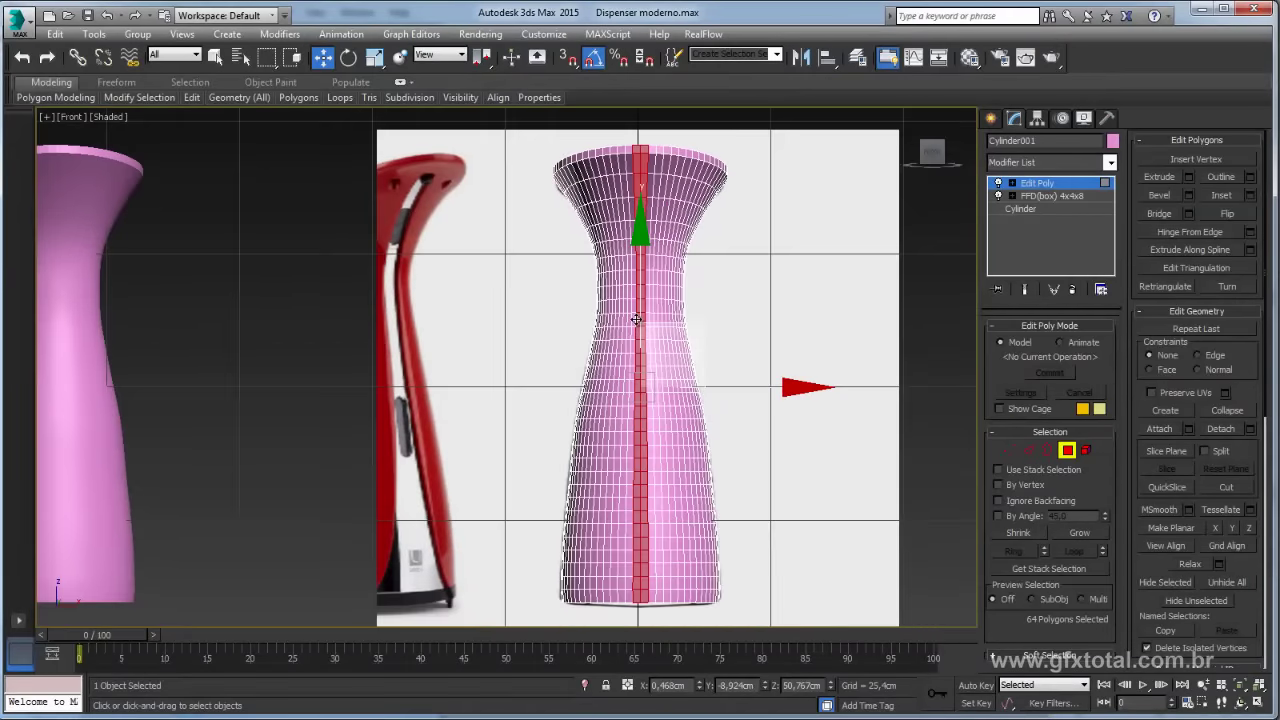
pyautogui.click(1078, 537)
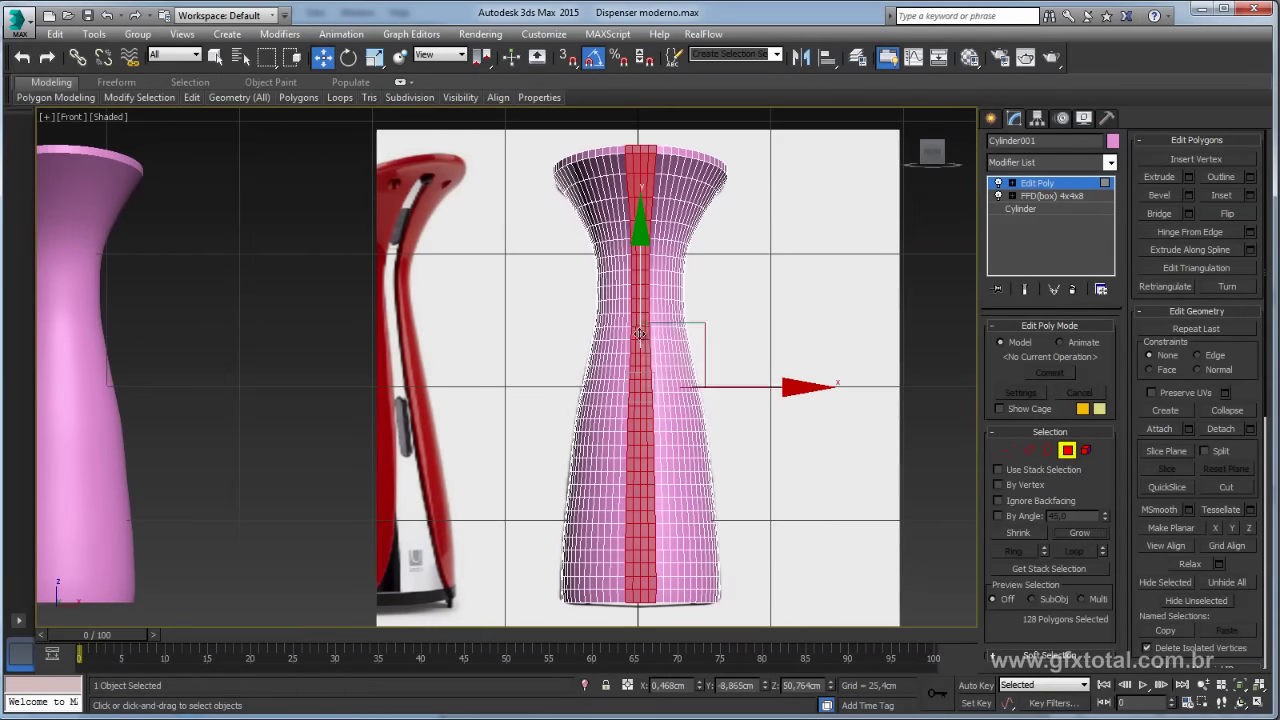
pyautogui.scroll(1, 632, 380)
pyautogui.scroll(2, 630, 395)
pyautogui.scroll(1, 628, 400)
pyautogui.scroll(-4, 628, 390)
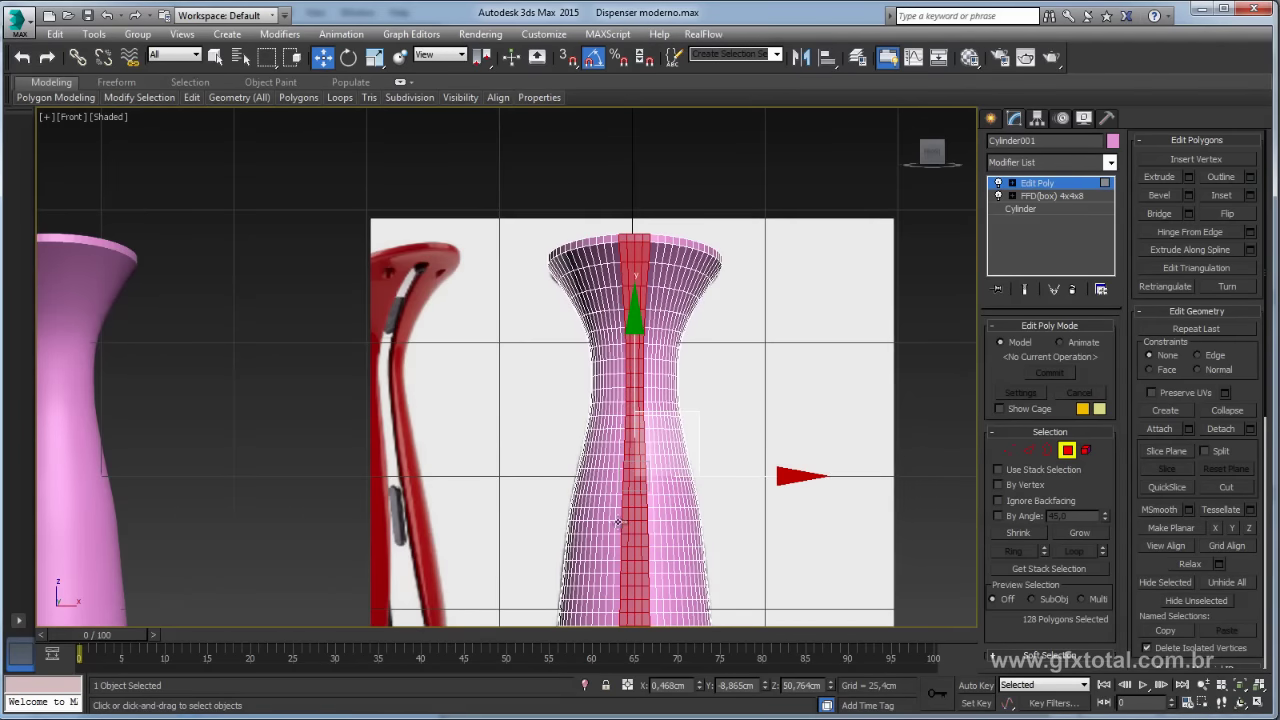
# Step: Exit sub-object mode and move the vase about 45.28 cm along X
pyautogui.moveTo(748, 454); pyautogui.dragTo(726, 355, button='middle')
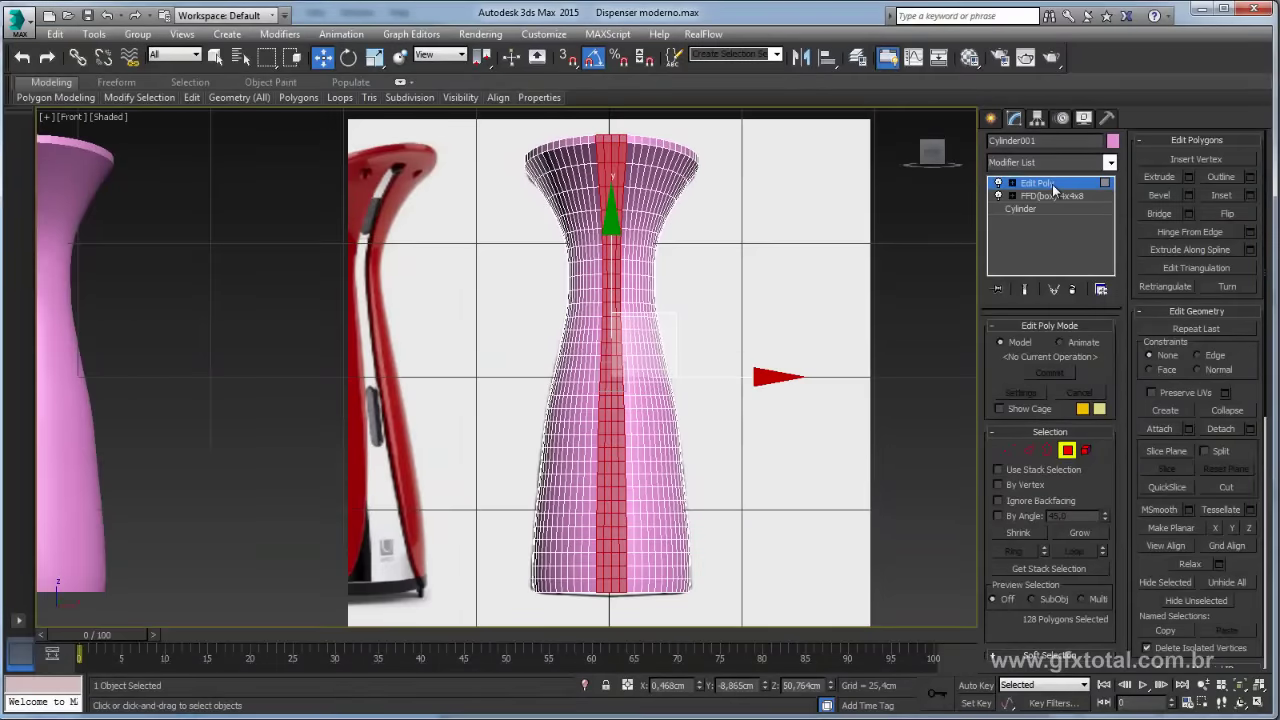
pyautogui.click(1052, 185)
pyautogui.moveTo(717, 584); pyautogui.dragTo(802, 414)
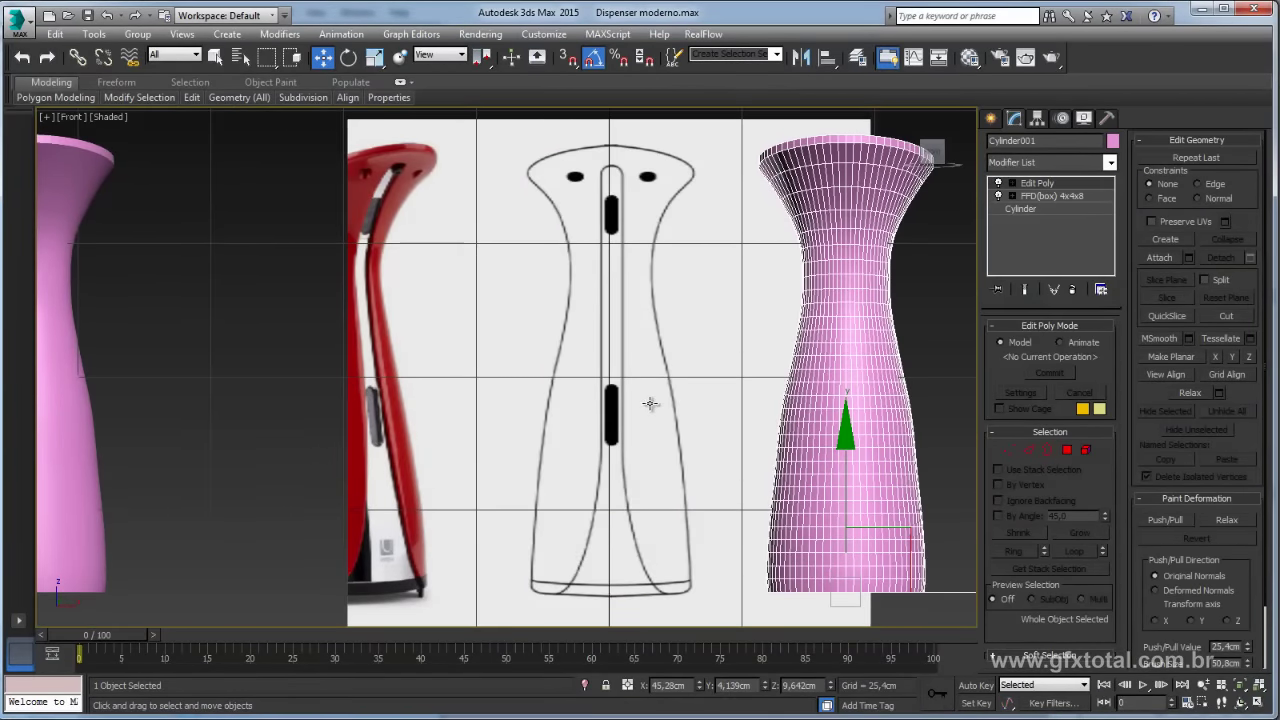
# Step: Undo the move and select a vertical edge loop near the vase rim
pyautogui.hotkey('ctrl', 'z')
pyautogui.scroll(3, 645, 370)
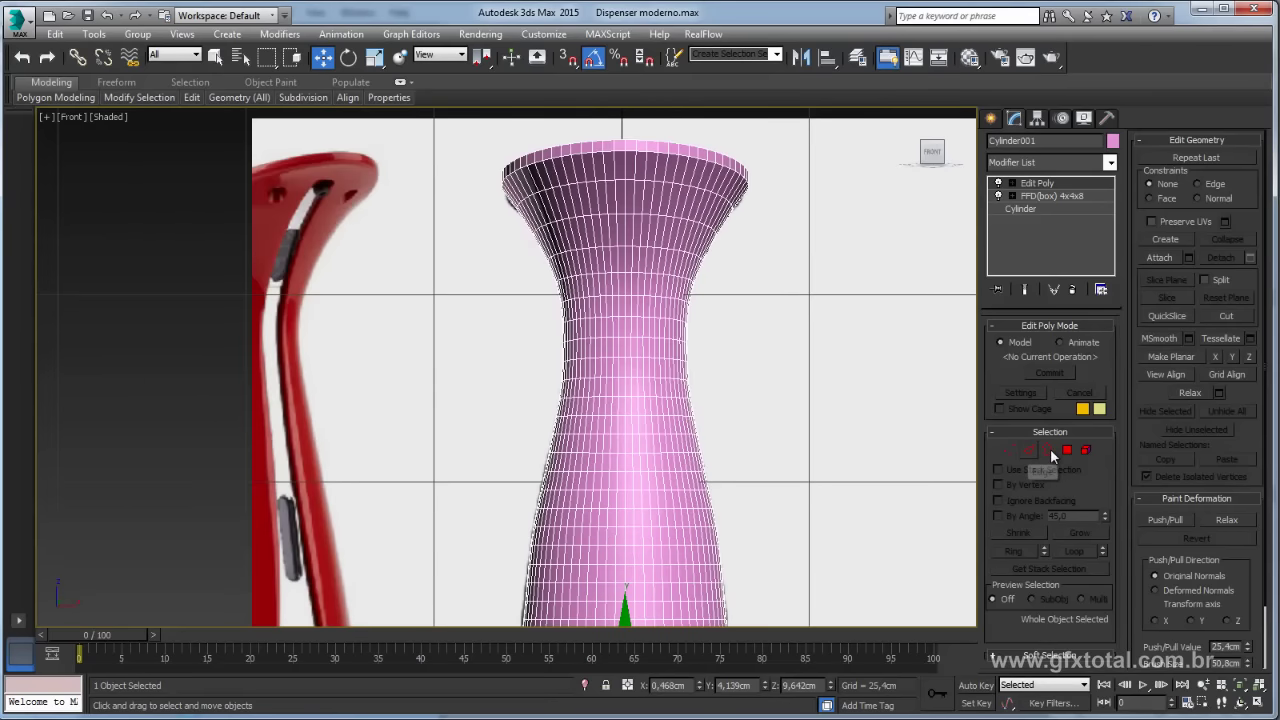
pyautogui.click(1067, 450)
pyautogui.scroll(3, 649, 173)
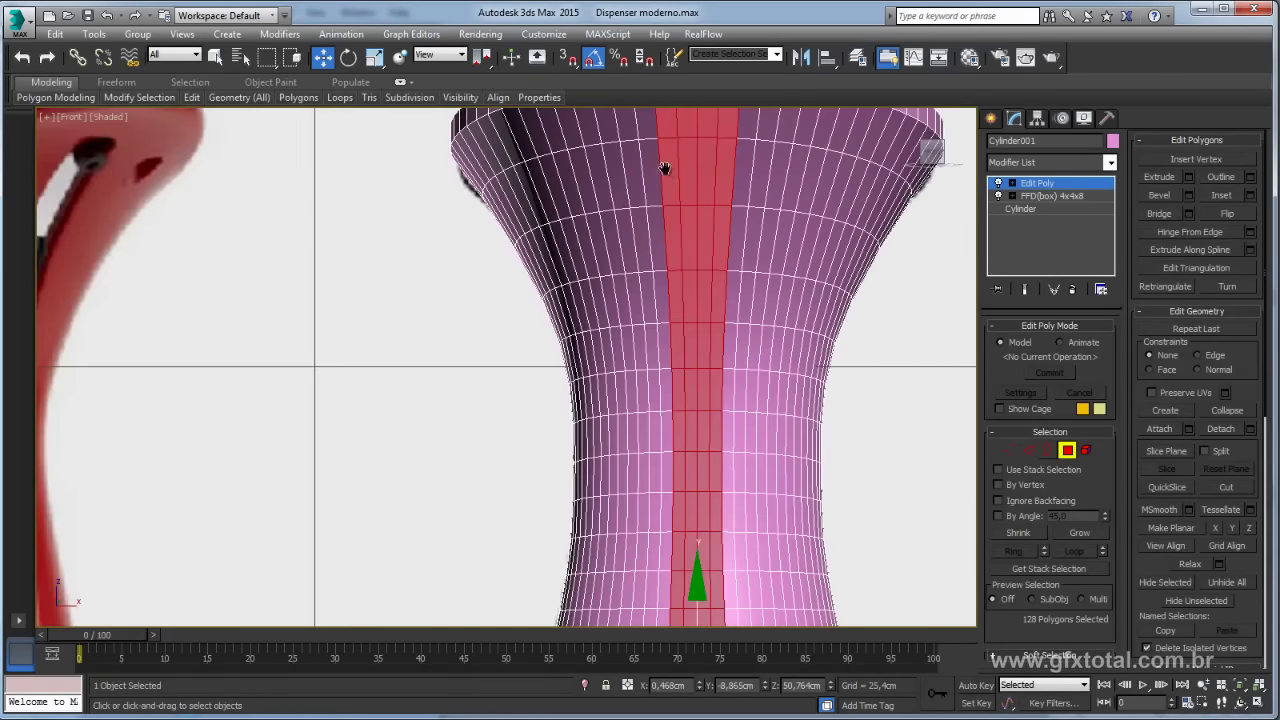
pyautogui.moveTo(665, 168); pyautogui.dragTo(662, 310, button='middle')
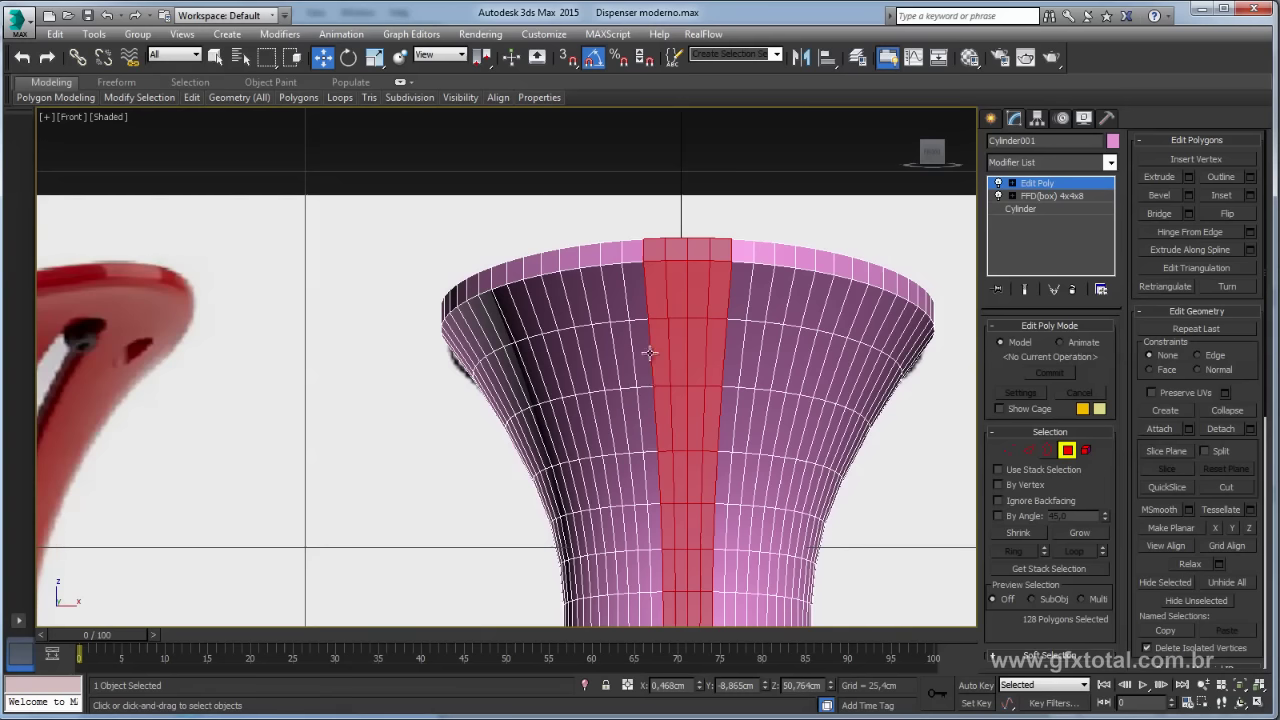
pyautogui.click(1031, 452)
pyautogui.click(647, 305)
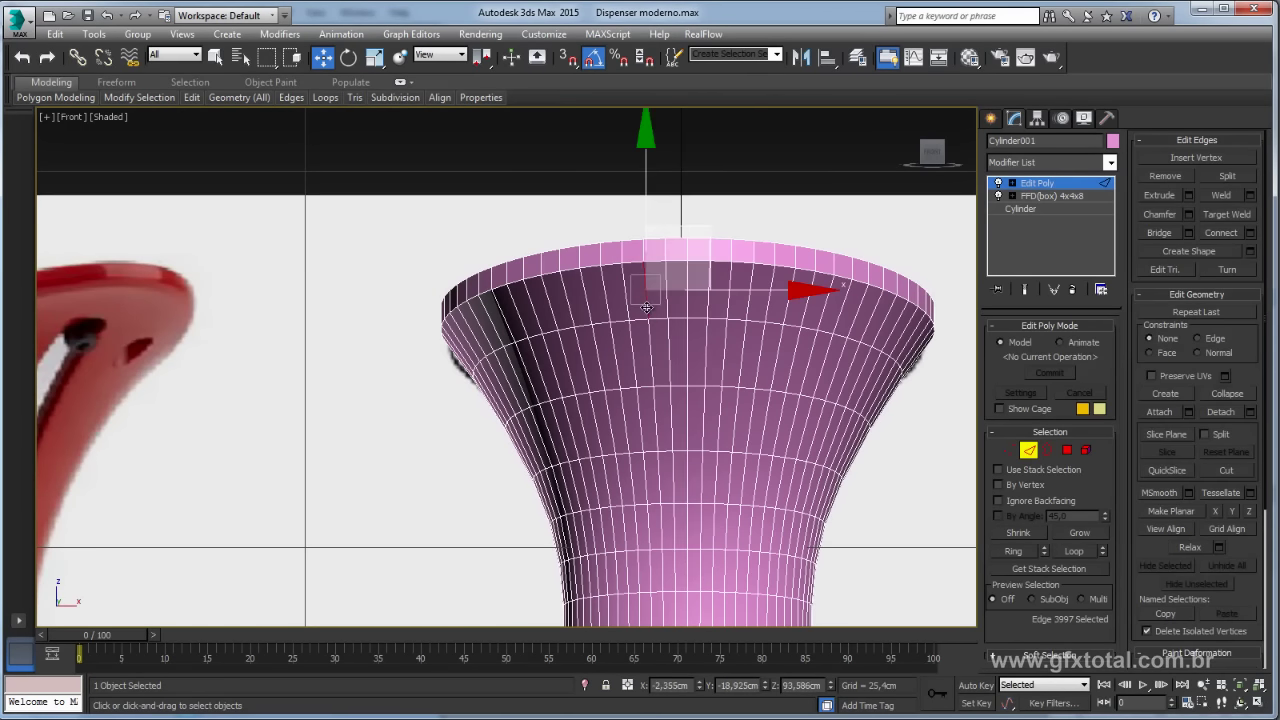
pyautogui.doubleClick(648, 300)
# Step: Set Constraints to Edge and test sliding the edge loop, then undo
pyautogui.scroll(-3, 720, 351)
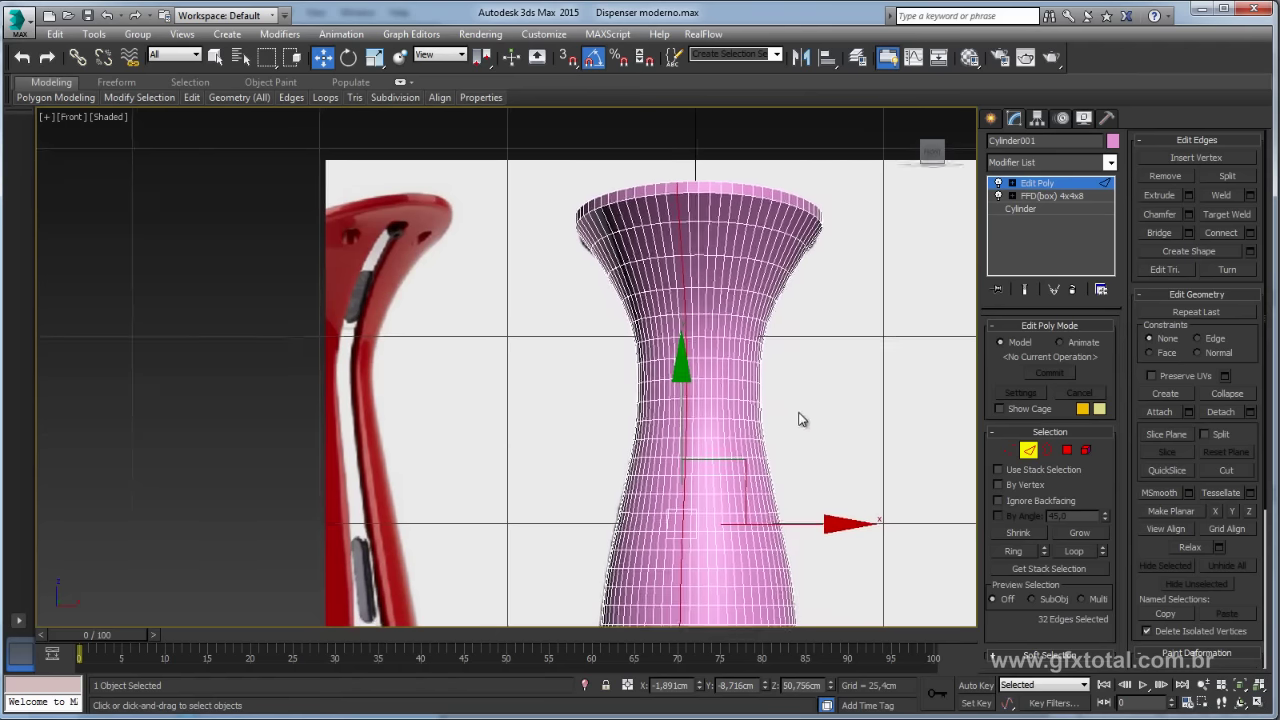
pyautogui.click(1197, 338)
pyautogui.scroll(3, 800, 430)
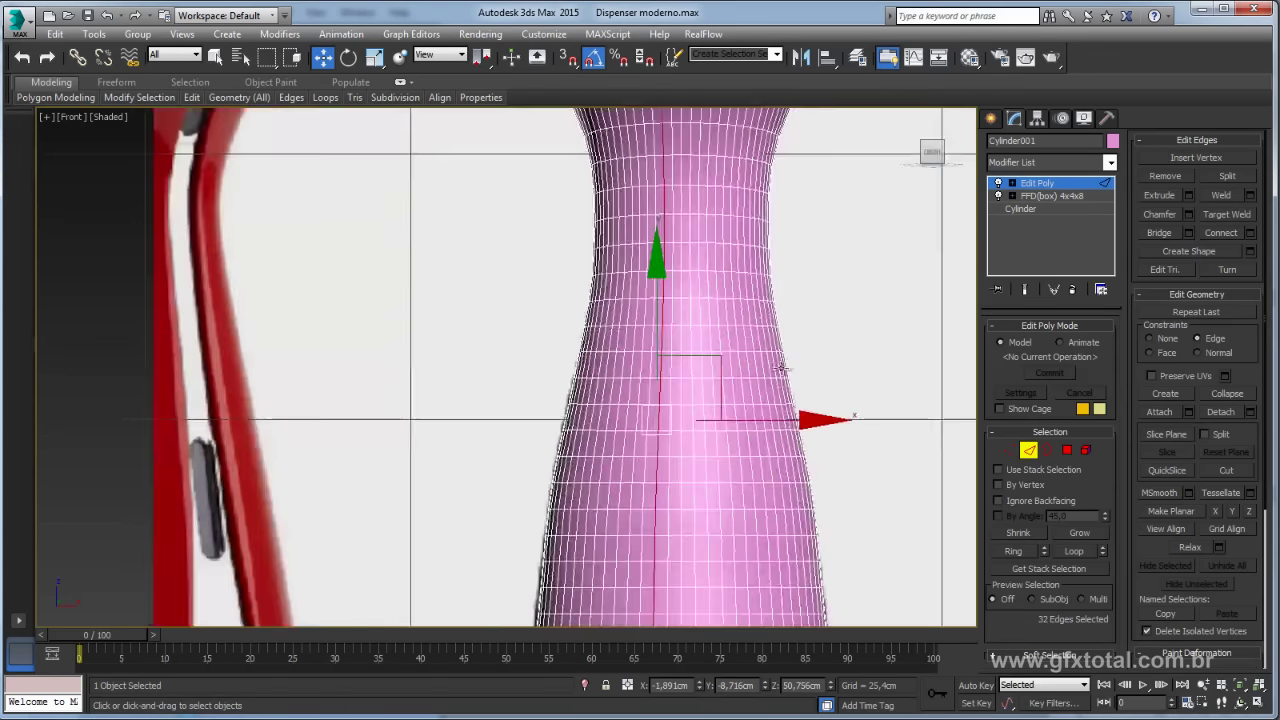
pyautogui.scroll(3, 781, 368)
pyautogui.moveTo(575, 476)
pyautogui.mouseDown()
pyautogui.moveTo(541, 445)
pyautogui.moveTo(634, 414)
pyautogui.mouseUp()
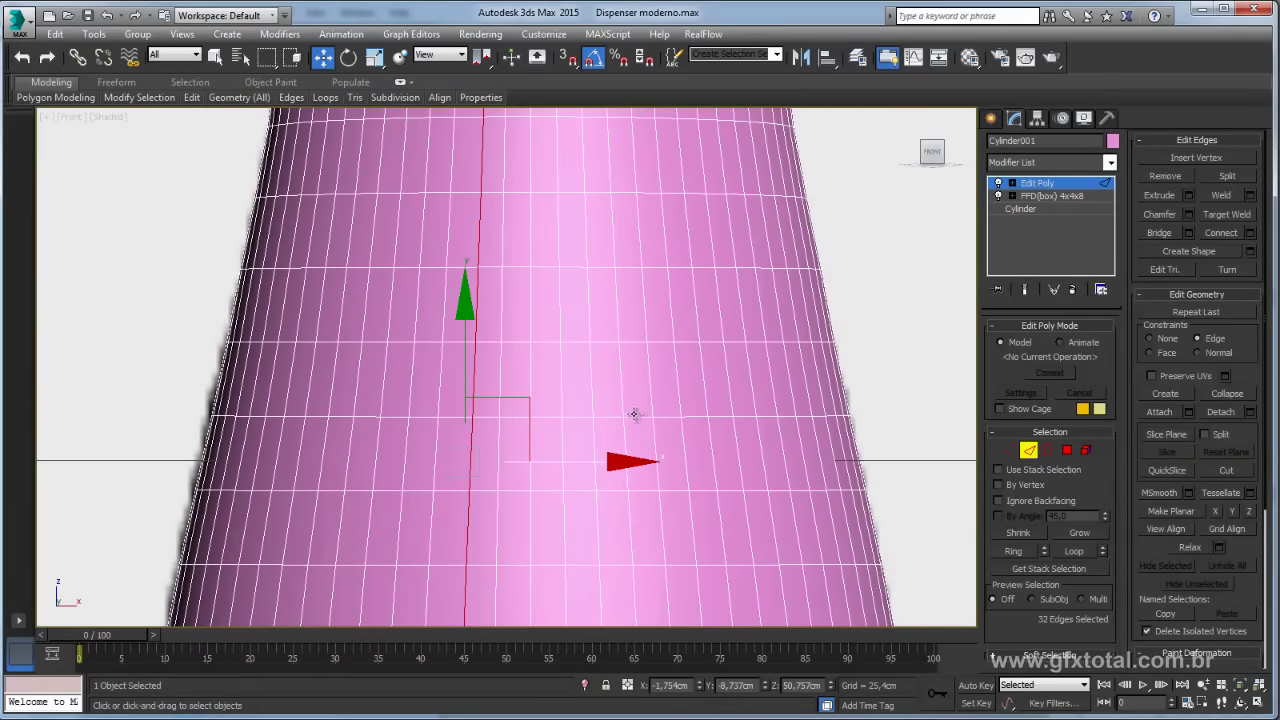
pyautogui.scroll(-3, 717, 403)
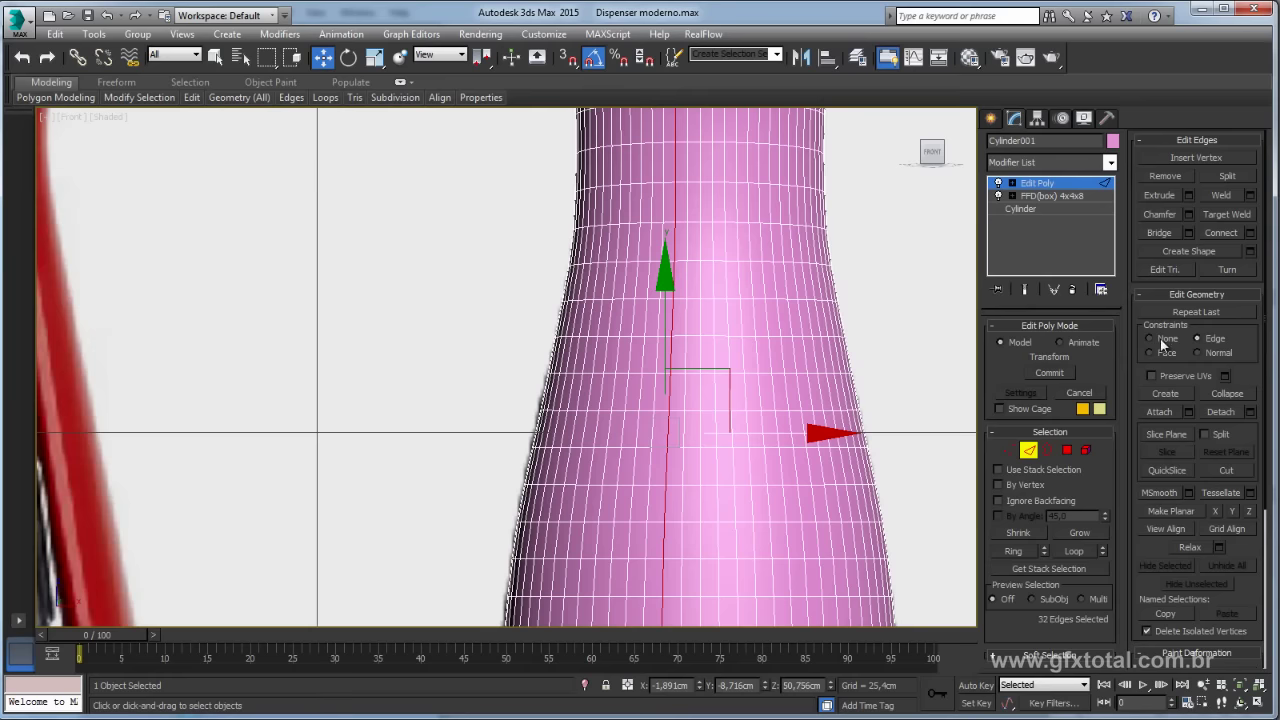
pyautogui.moveTo(870, 424); pyautogui.dragTo(888, 405)
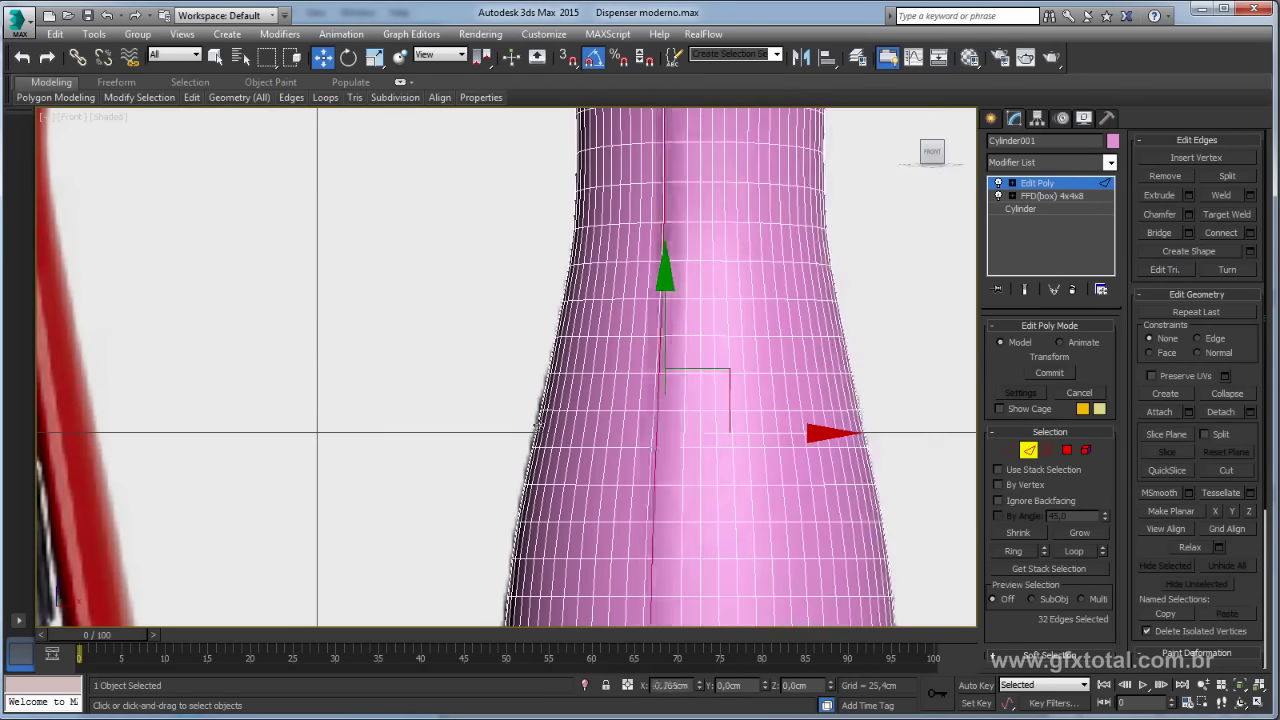
pyautogui.hotkey('ctrl', 'z')
# Step: In Perspective view, slide the edge loop slightly along X
pyautogui.press('p')
pyautogui.keyDown('alt'); pyautogui.moveTo(888, 405); pyautogui.dragTo(817, 525, button='middle'); pyautogui.keyUp('alt')
pyautogui.moveTo(828, 529); pyautogui.dragTo(870, 525)
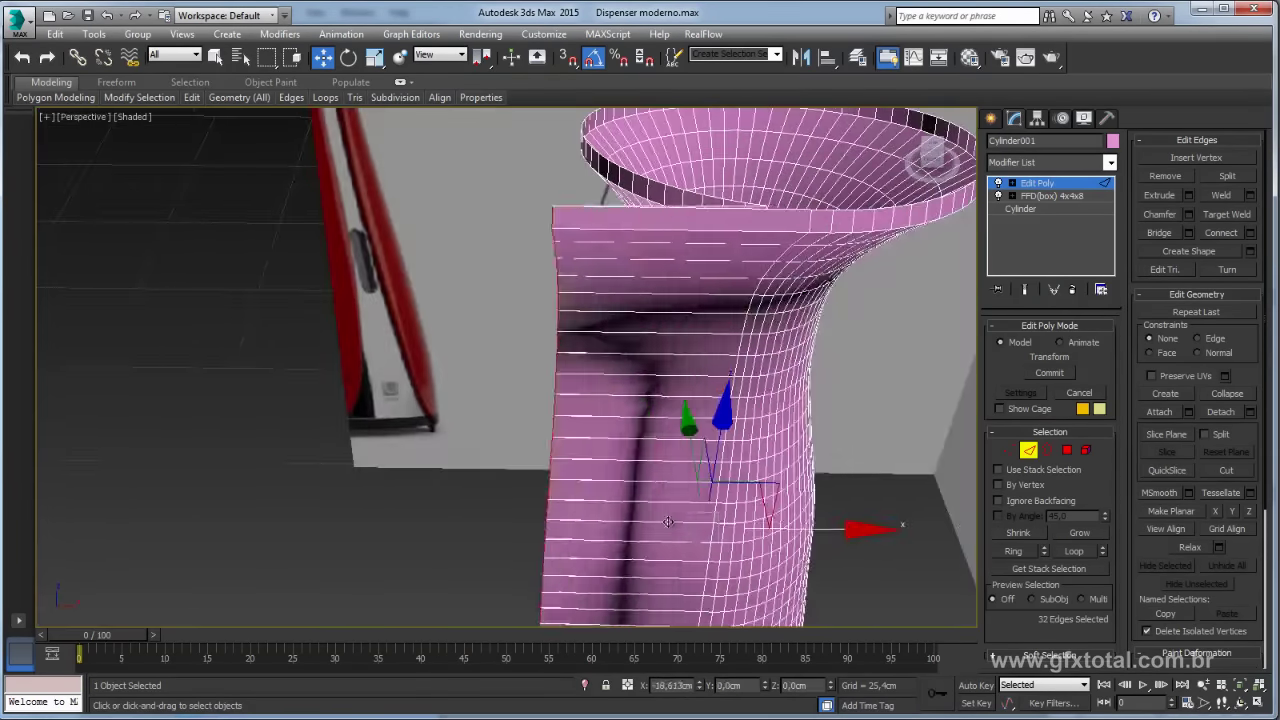
pyautogui.hotkey('ctrl', 'z')
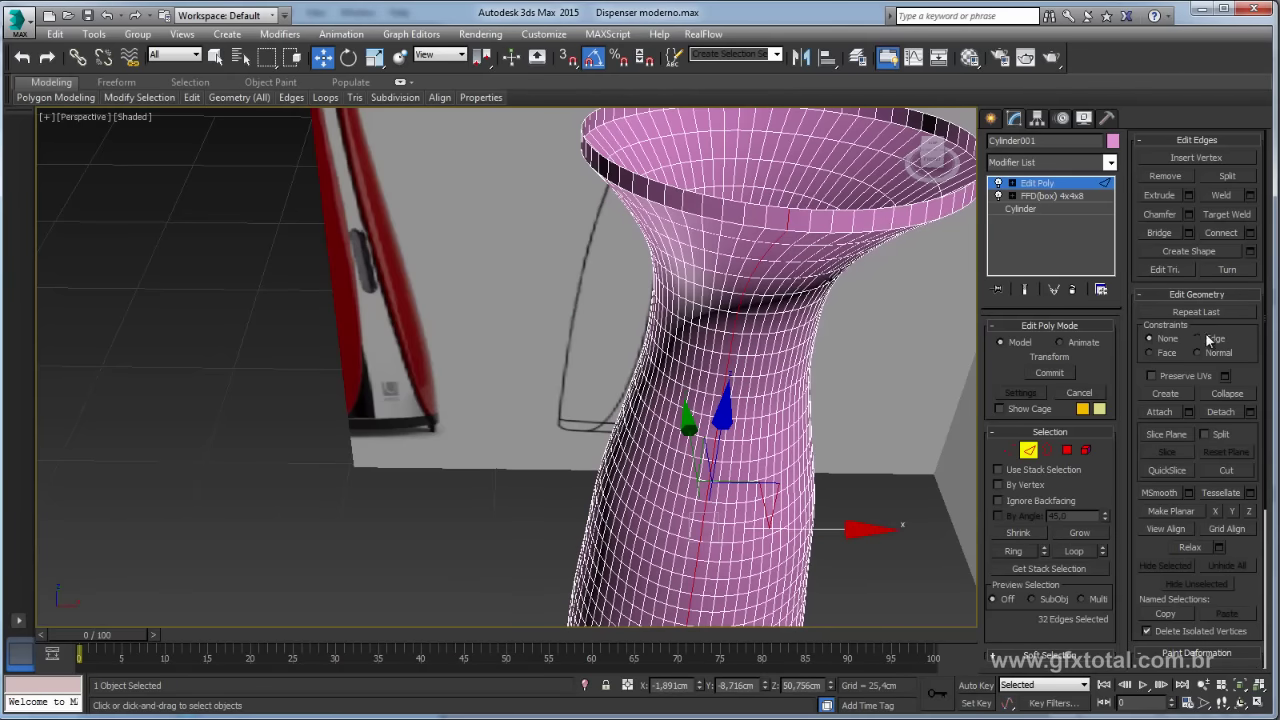
pyautogui.moveTo(836, 526); pyautogui.dragTo(827, 524)
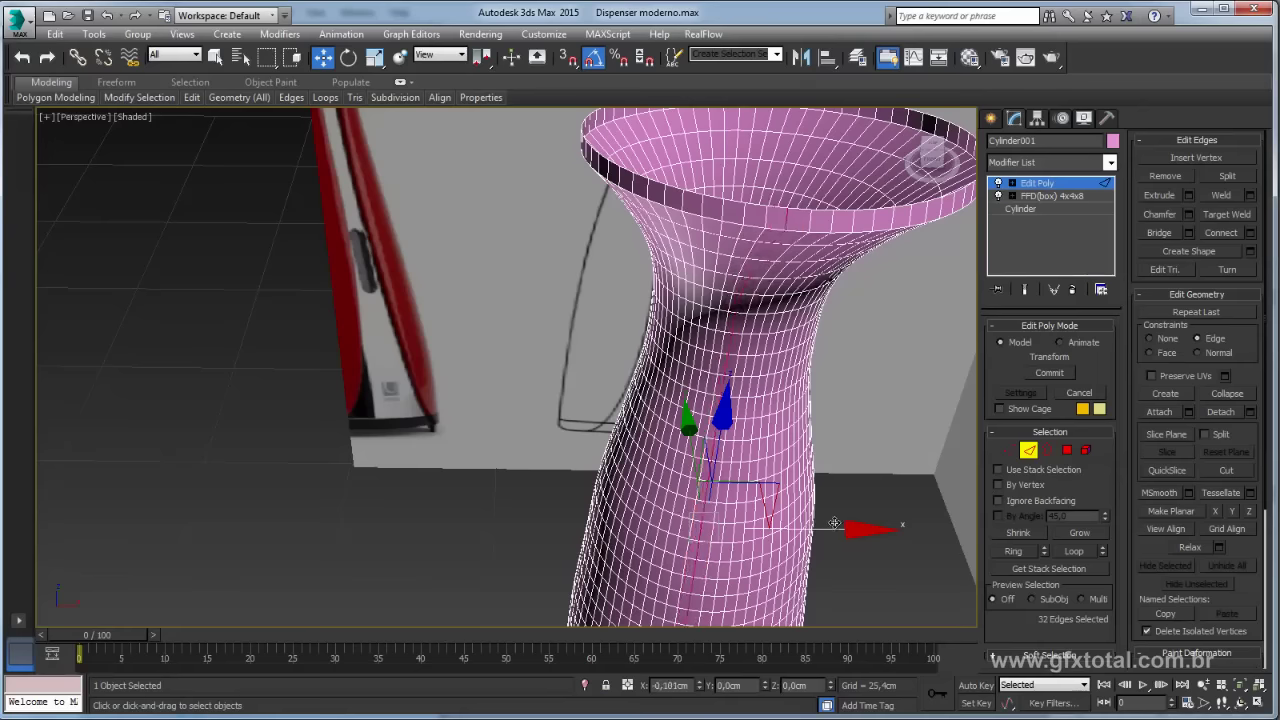
pyautogui.moveTo(827, 524); pyautogui.dragTo(857, 526)
pyautogui.keyDown('alt'); pyautogui.moveTo(890, 477); pyautogui.dragTo(737, 483, button='middle'); pyautogui.keyUp('alt')
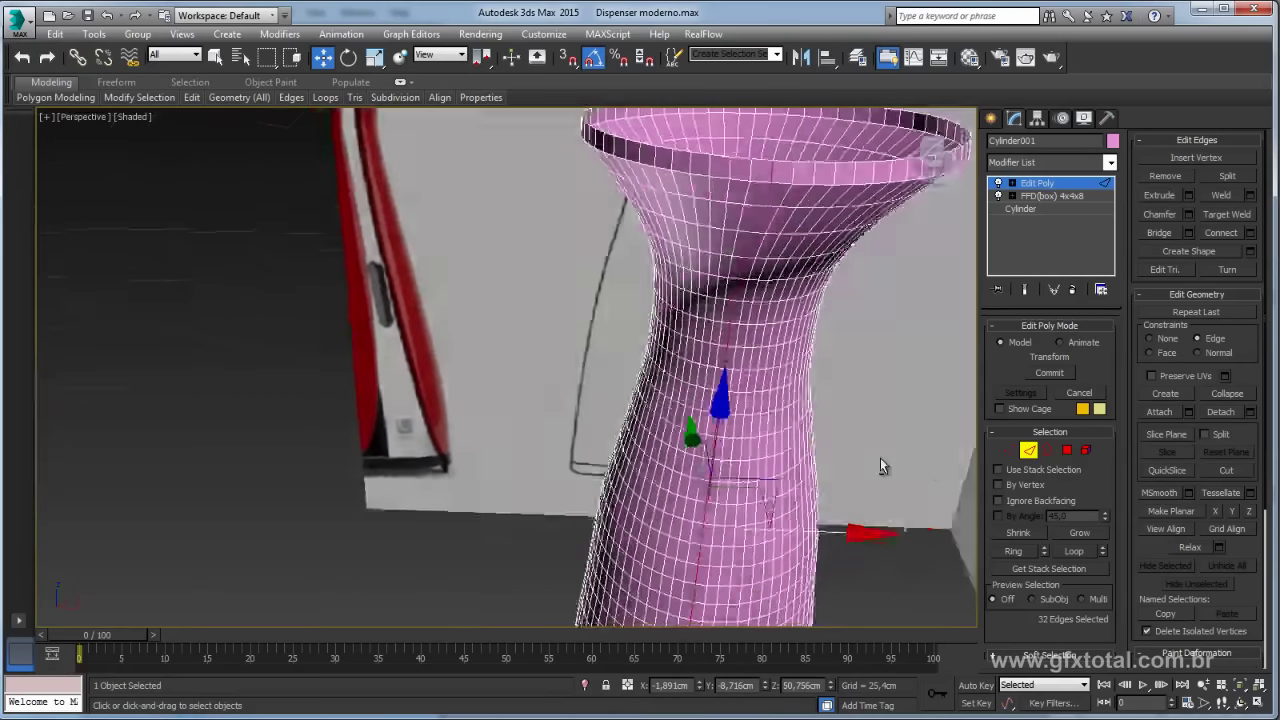
# Step: Cancel an unwanted scale, nudge the loop, then squash it along X
pyautogui.press('r')
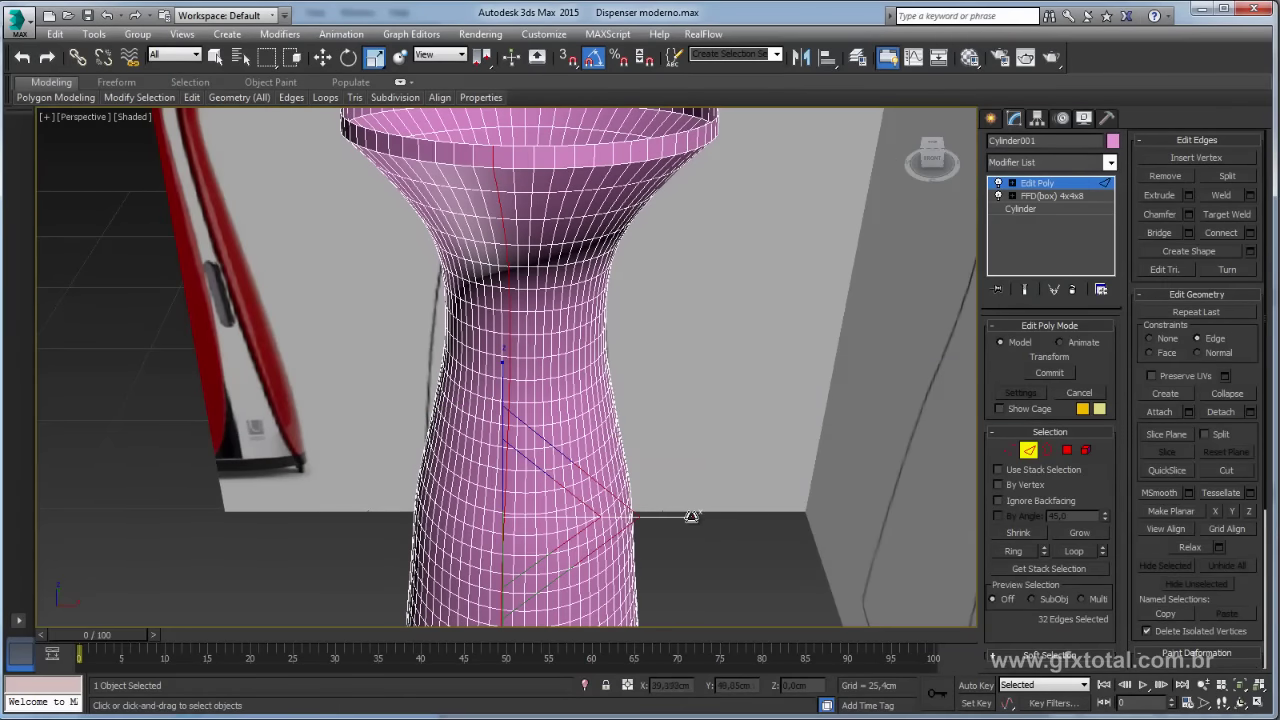
pyautogui.rightClick(692, 516)
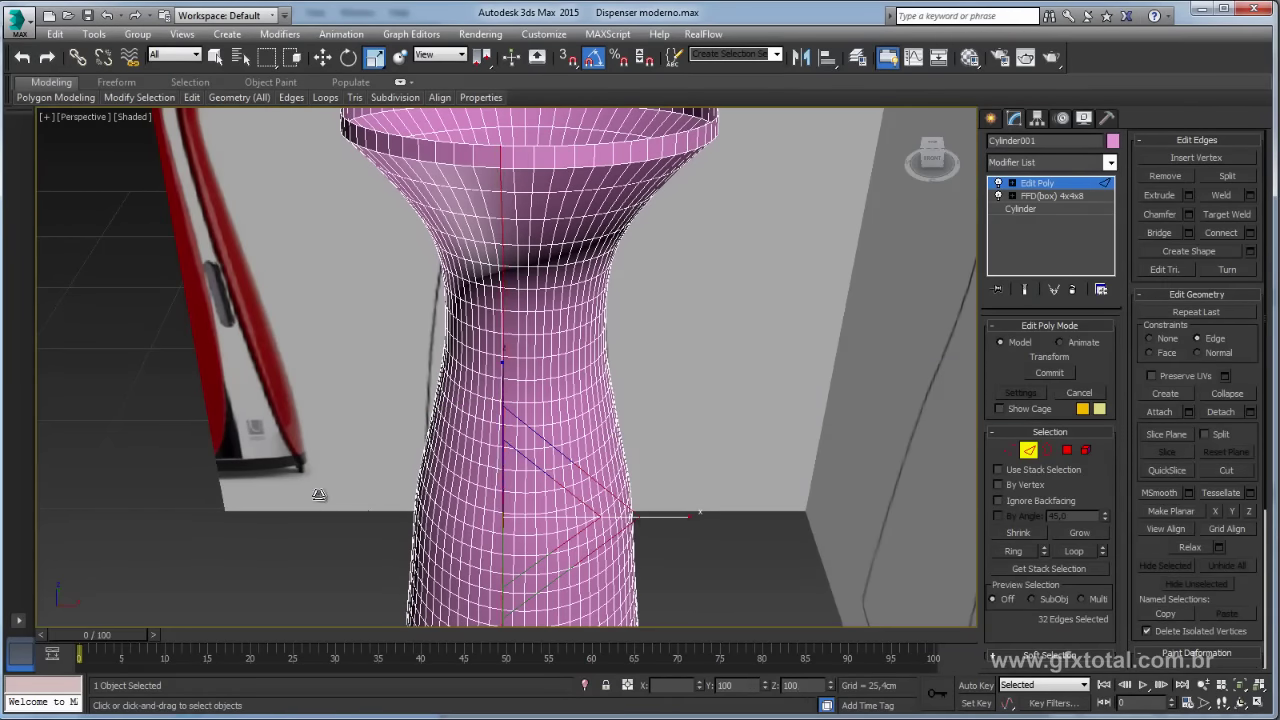
pyautogui.click(674, 685)
pyautogui.write('3')
pyautogui.rightClick(231, 510)
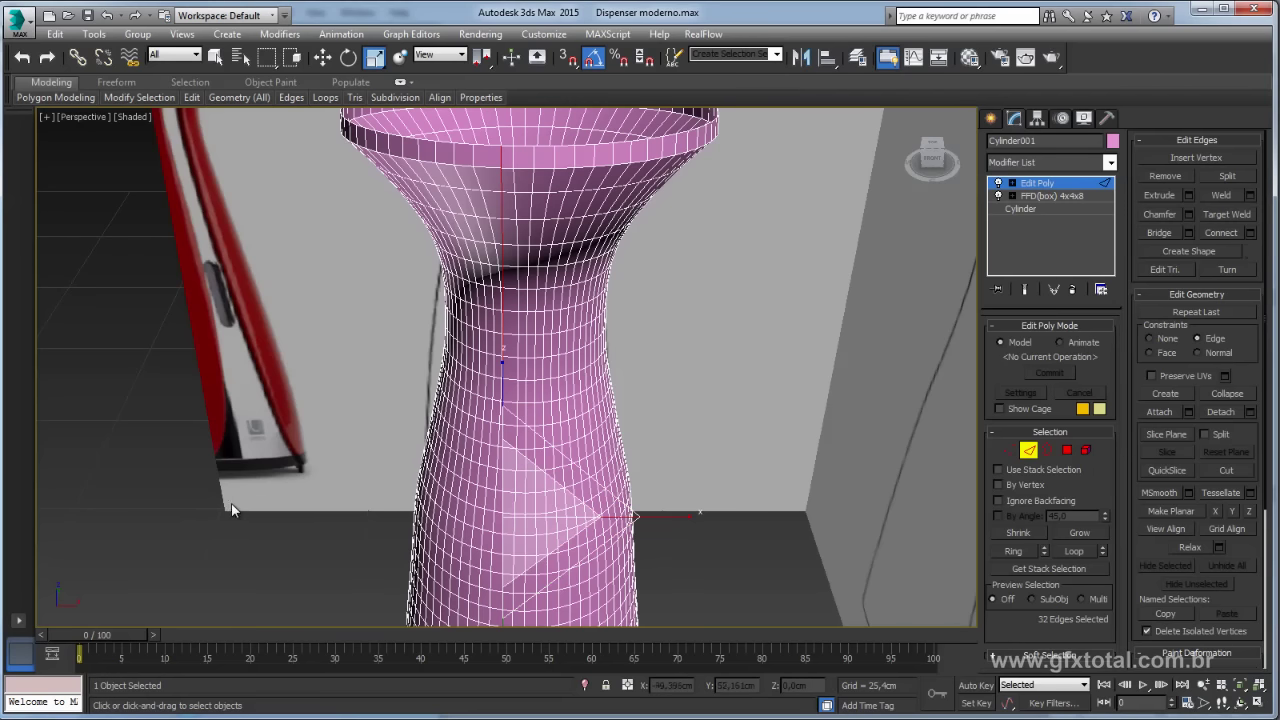
pyautogui.press('w')
pyautogui.moveTo(612, 521); pyautogui.dragTo(620, 519)
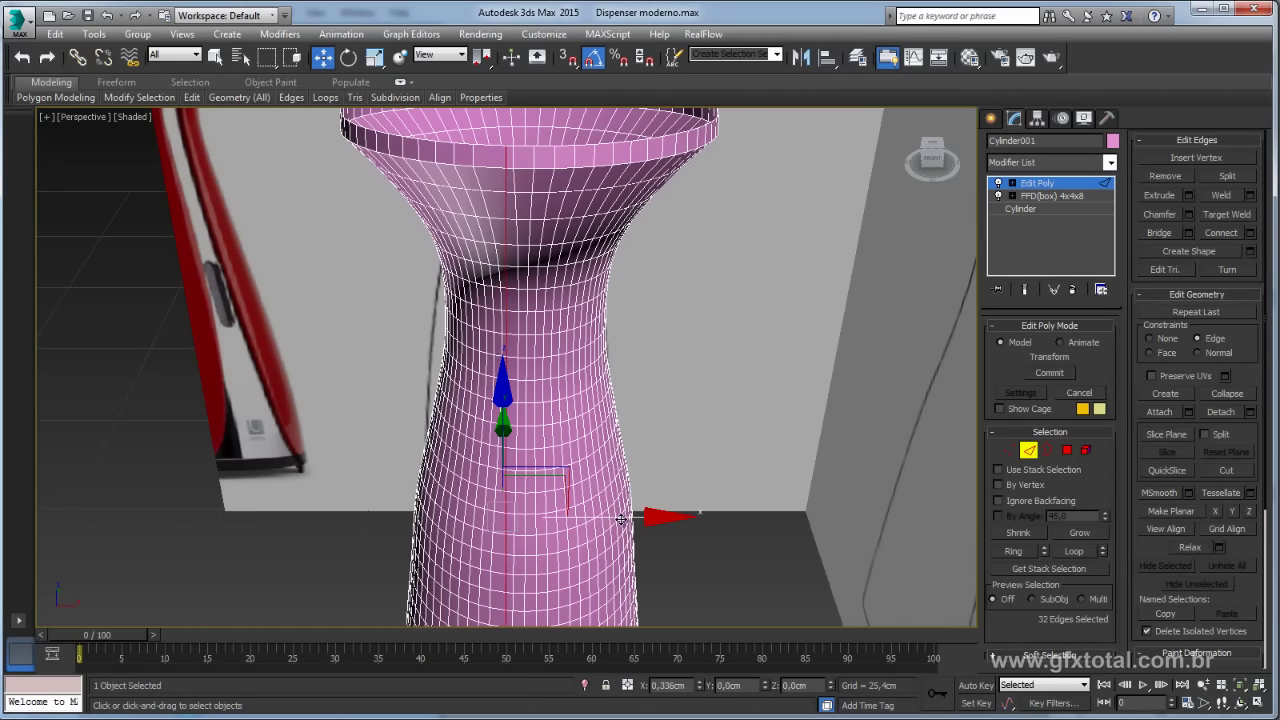
pyautogui.press('e')
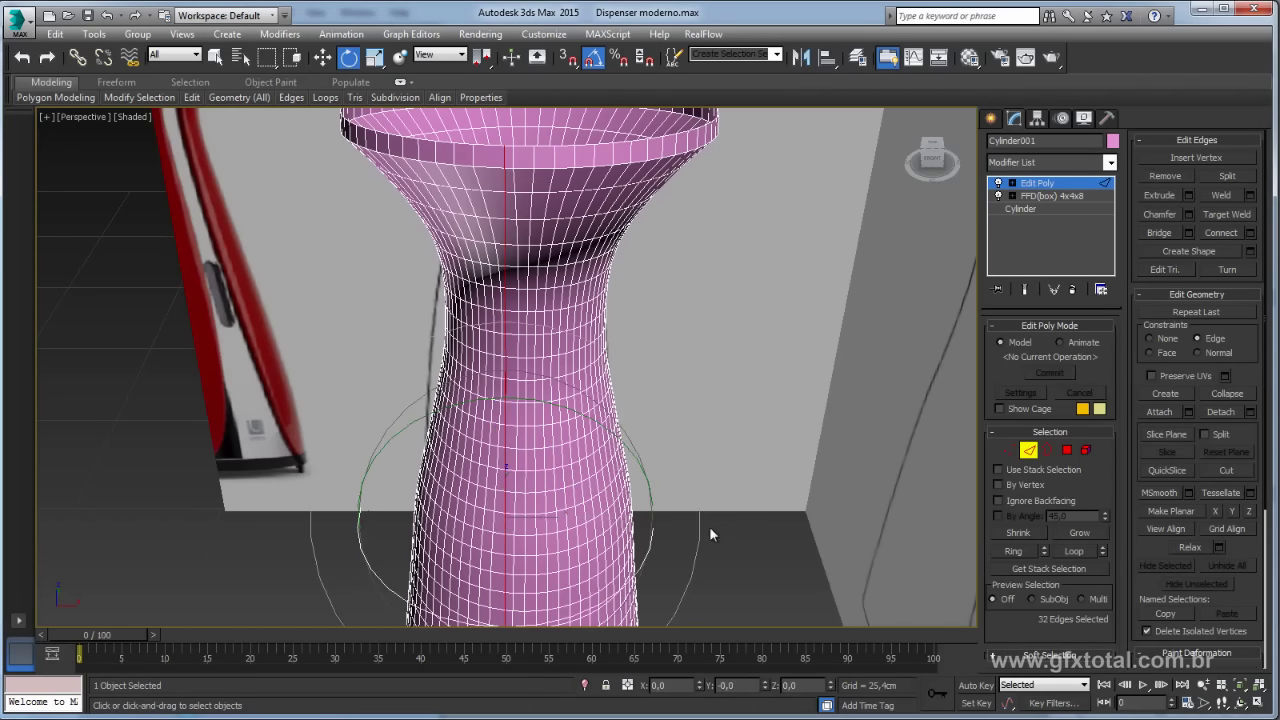
pyautogui.press('r')
pyautogui.moveTo(691, 517); pyautogui.dragTo(276, 515)
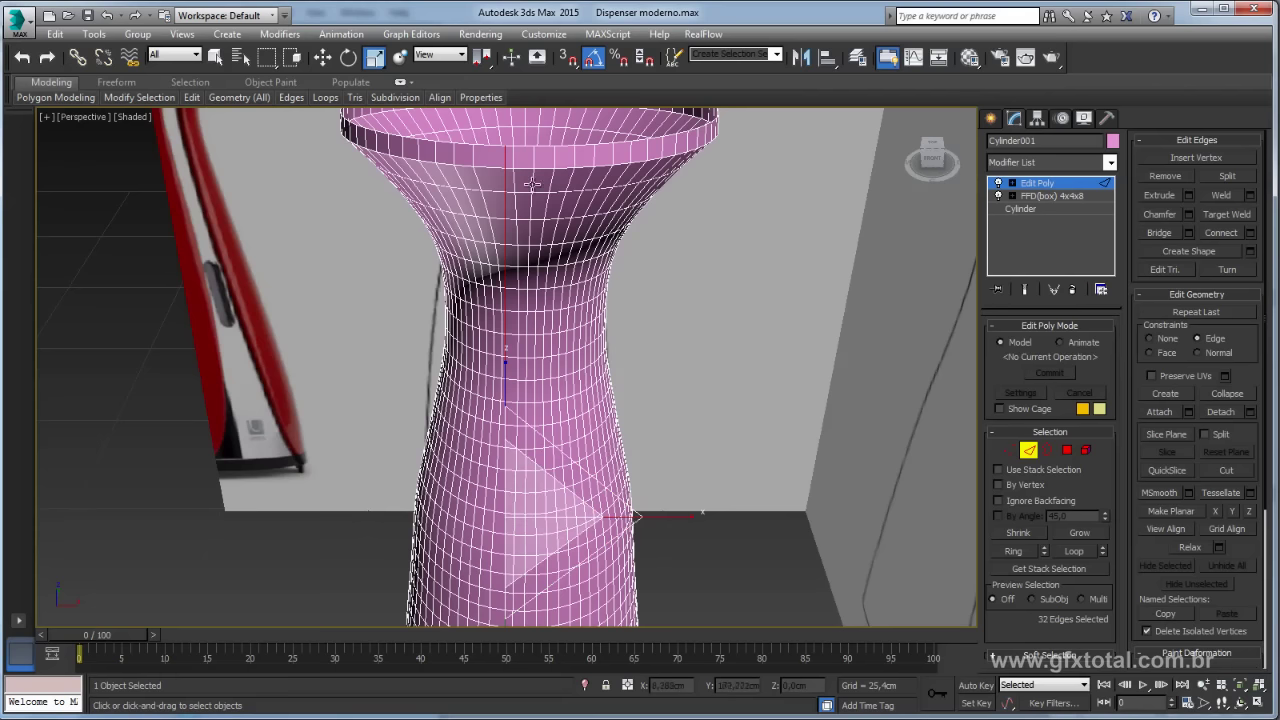
# Step: Select a front vertical edge loop, narrow it along X, then select the neighbouring loop
pyautogui.keyDown('alt'); pyautogui.moveTo(568, 197); pyautogui.dragTo(562, 199, button='middle'); pyautogui.keyUp('alt')
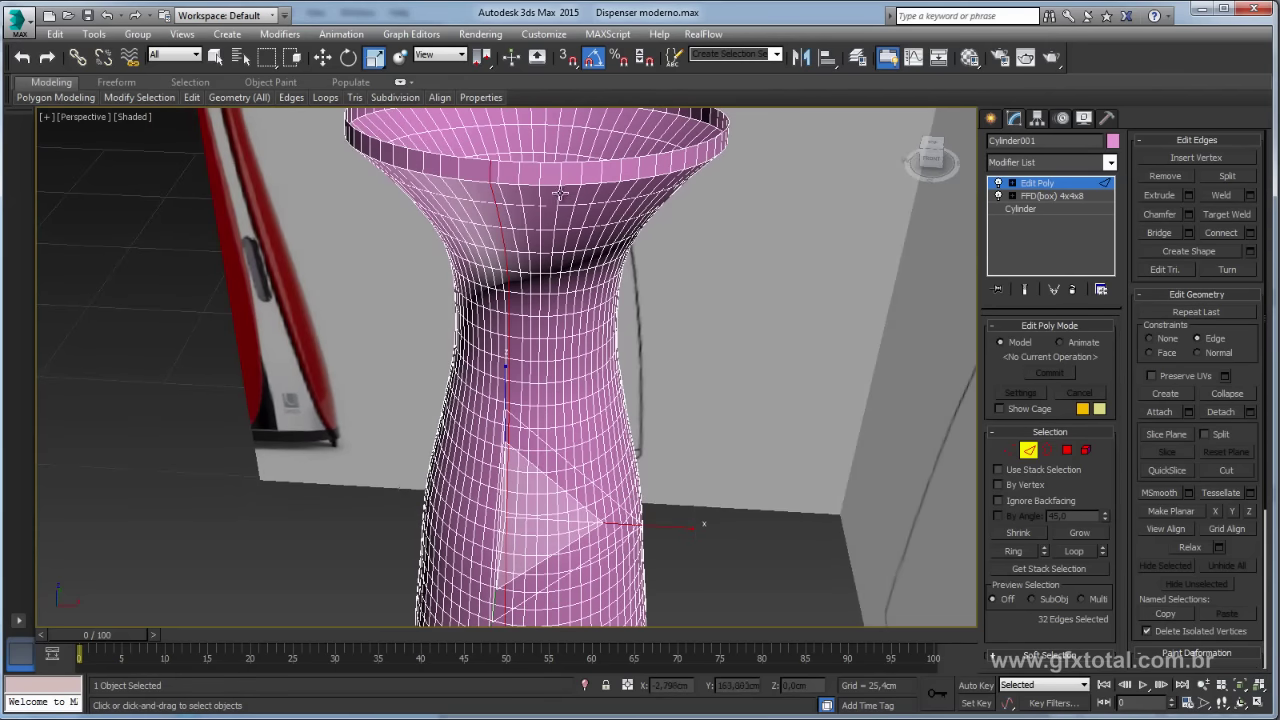
pyautogui.moveTo(546, 194)
pyautogui.keyDown('alt'); pyautogui.mouseDown(button='middle')
pyautogui.moveTo(575, 202)
pyautogui.moveTo(556, 193)
pyautogui.mouseUp(button='middle'); pyautogui.keyUp('alt')
pyautogui.click(554, 190)
pyautogui.doubleClick(554, 190)
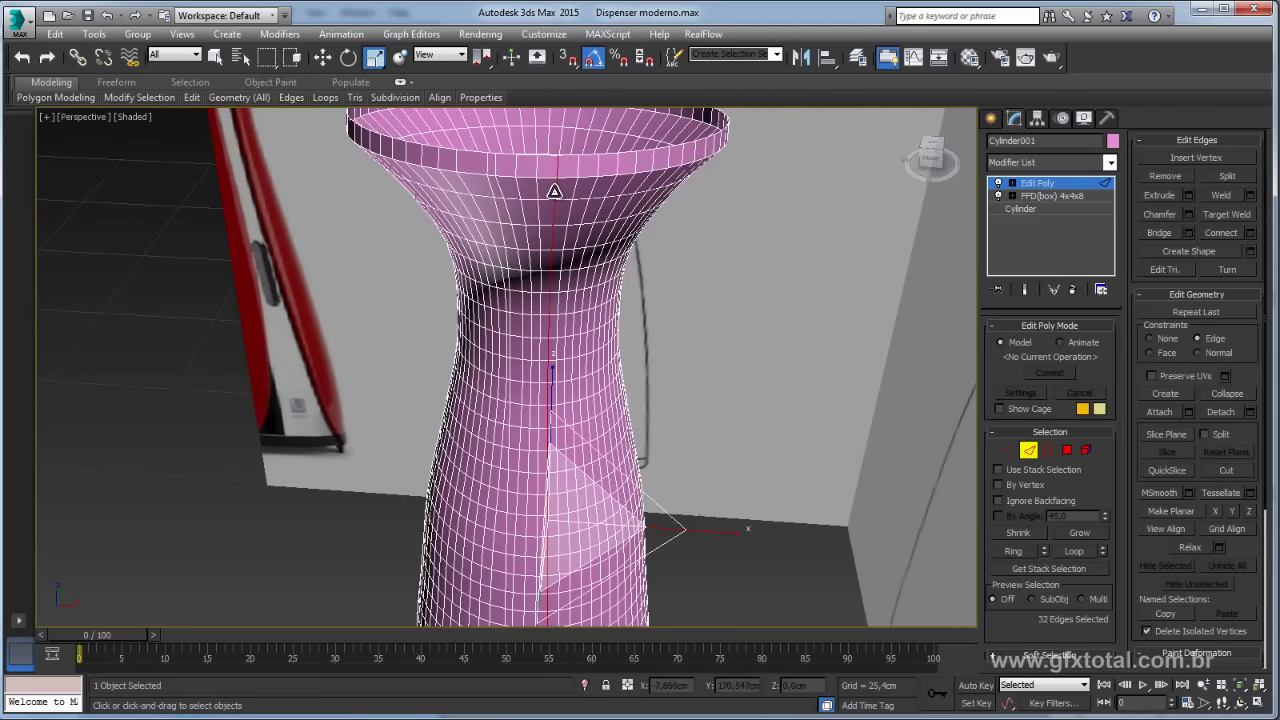
pyautogui.moveTo(737, 532); pyautogui.dragTo(636, 523)
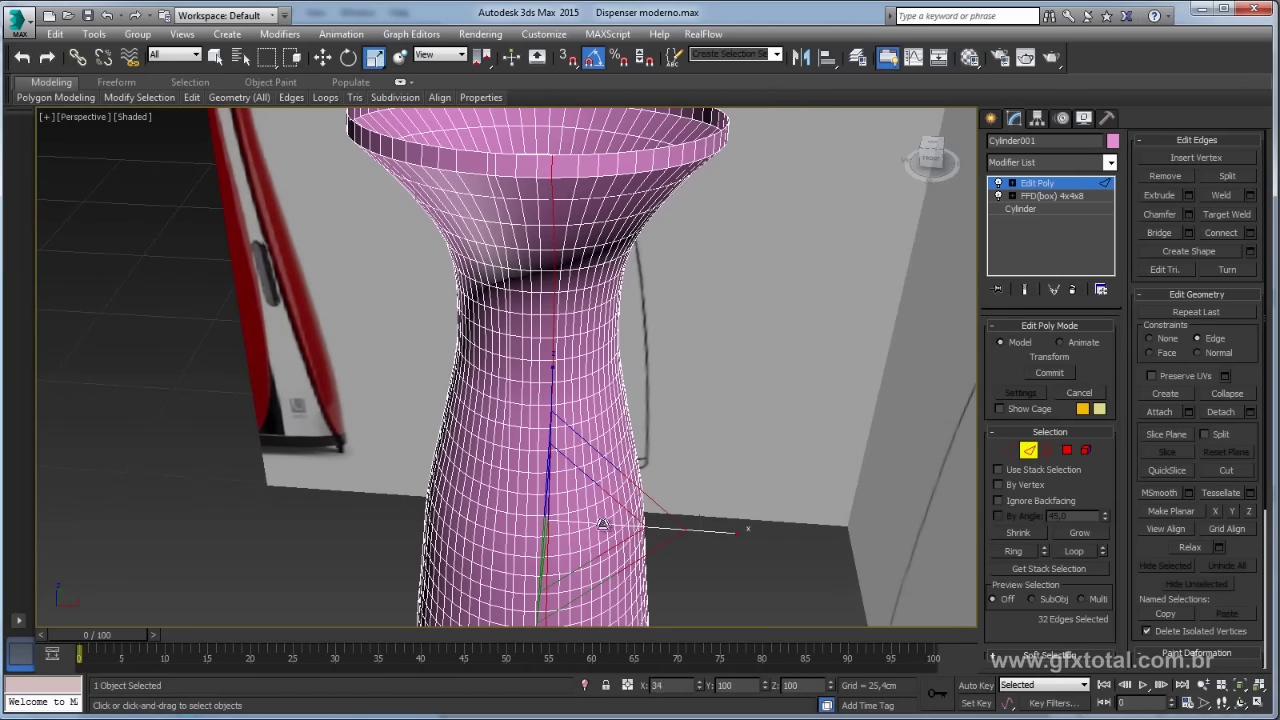
pyautogui.press('w')
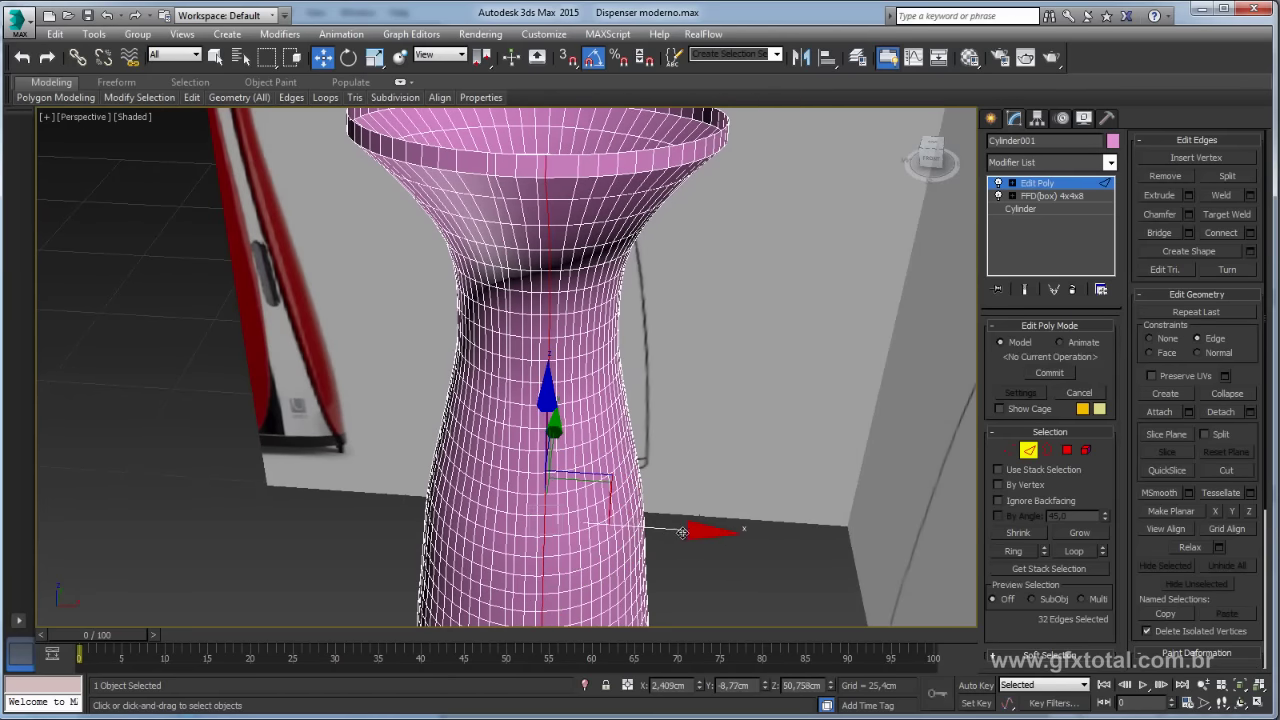
pyautogui.press('r')
pyautogui.moveTo(726, 531); pyautogui.dragTo(247, 514)
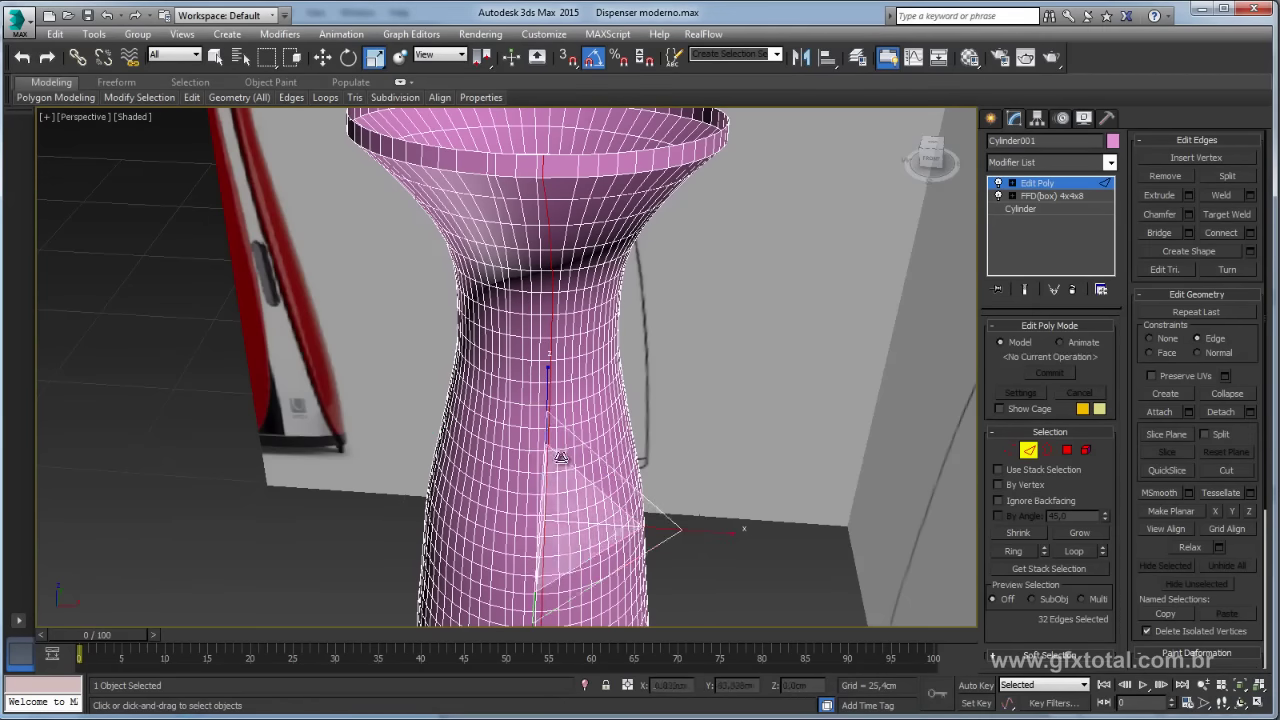
pyautogui.moveTo(600, 440)
pyautogui.keyDown('alt'); pyautogui.mouseDown(button='middle')
pyautogui.moveTo(641, 270)
pyautogui.moveTo(655, 268)
pyautogui.mouseUp(button='middle'); pyautogui.keyUp('alt')
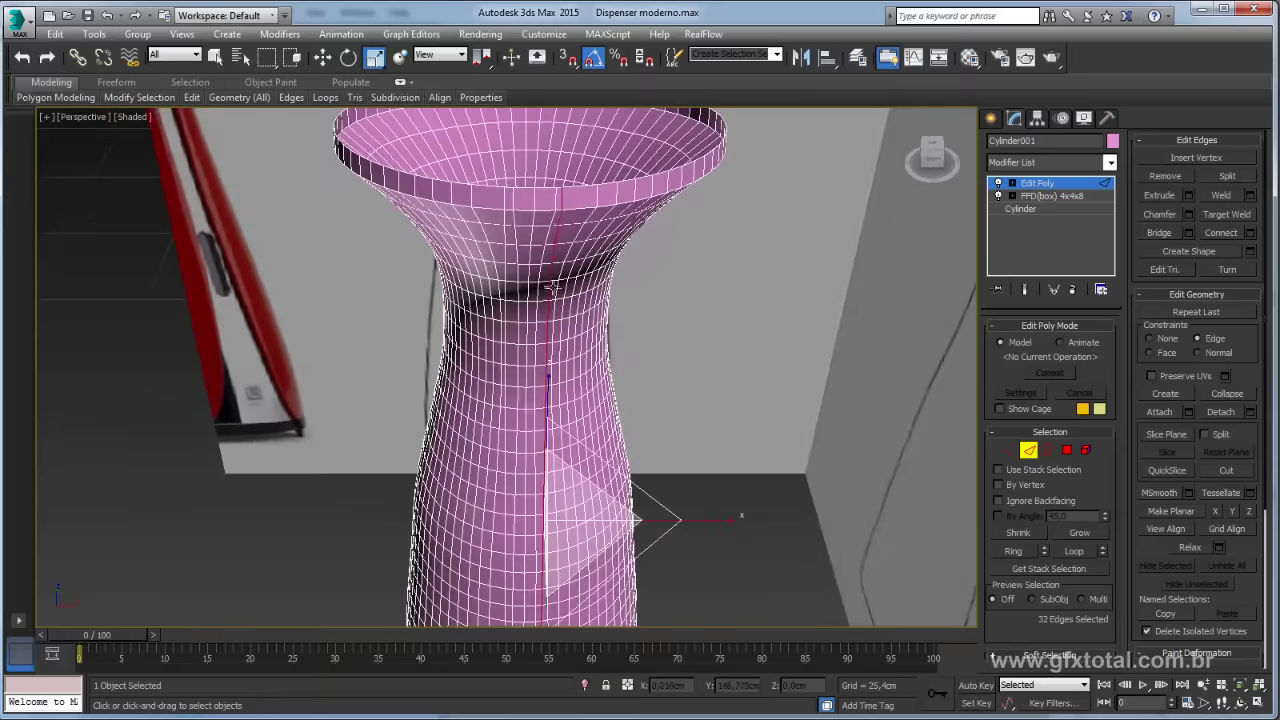
pyautogui.doubleClick(536, 204)
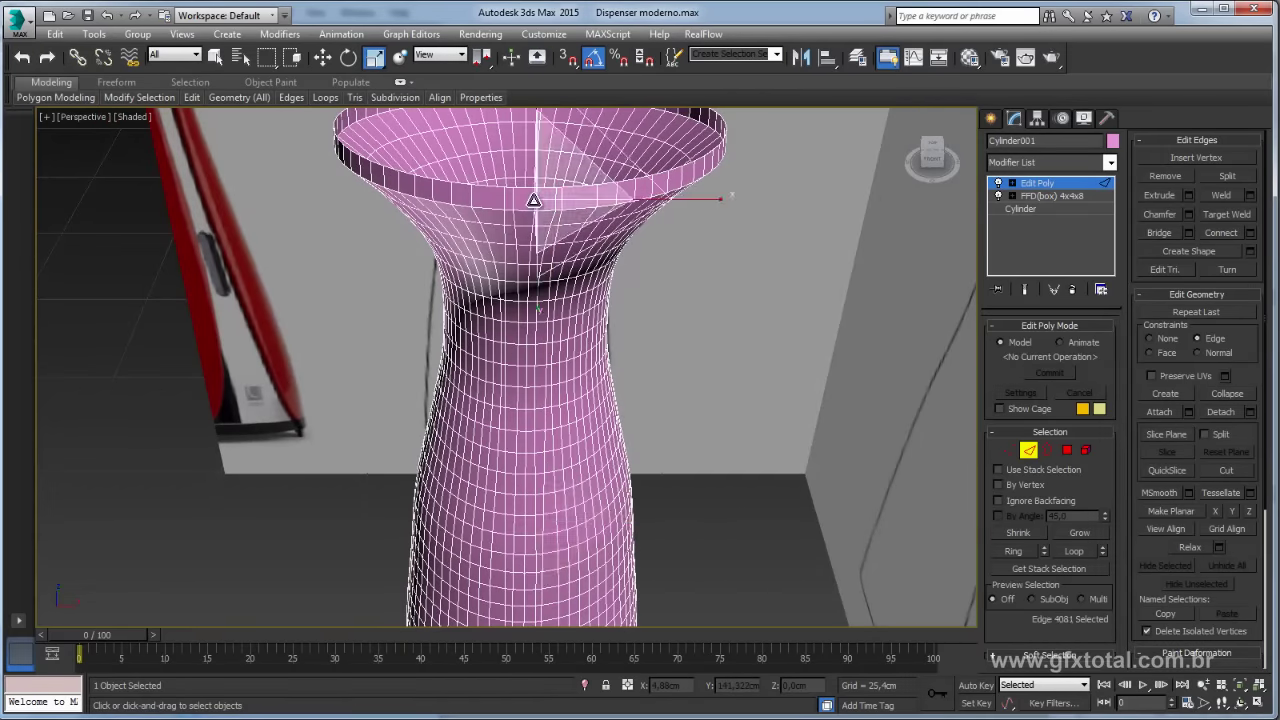
# Step: Convert the edge loop to a polygon strip, delete it, and inspect the slot
pyautogui.keyDown('ctrl'); pyautogui.click(1068, 451); pyautogui.keyUp('ctrl')
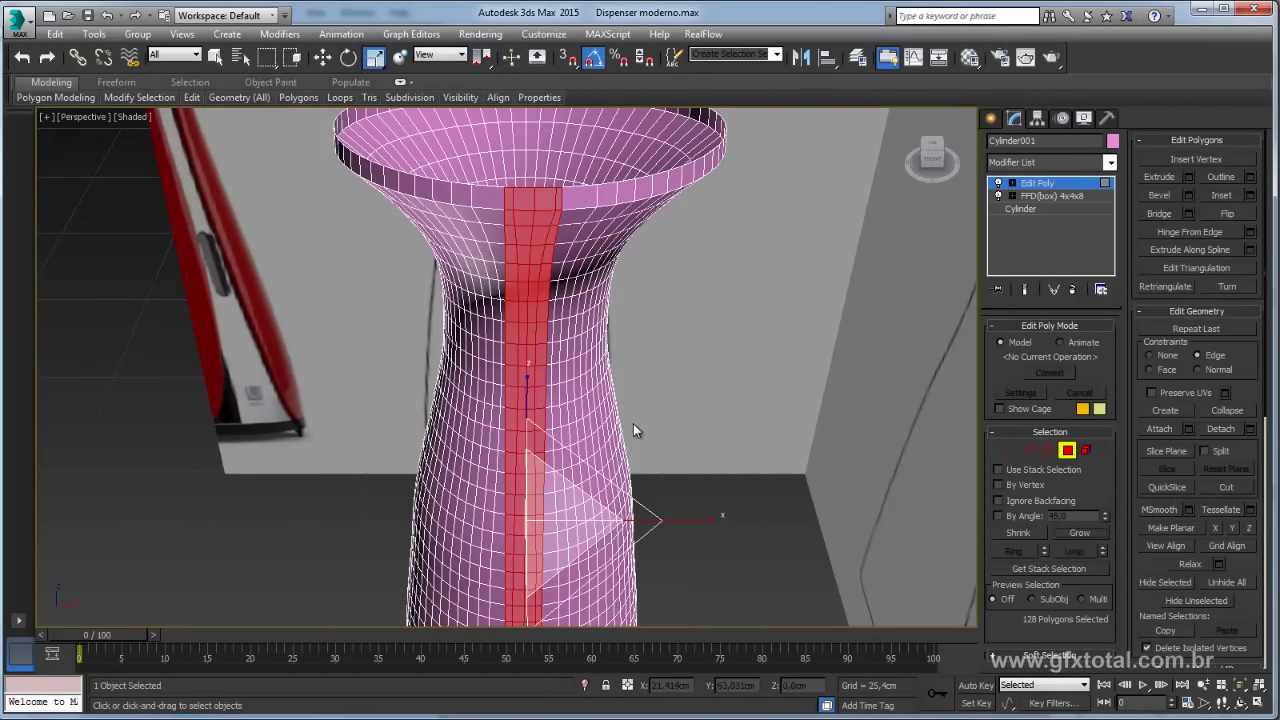
pyautogui.press('Delete')
pyautogui.moveTo(631, 428)
pyautogui.keyDown('alt'); pyautogui.mouseDown(button='middle')
pyautogui.moveTo(688, 478)
pyautogui.moveTo(656, 310)
pyautogui.mouseUp(button='middle'); pyautogui.keyUp('alt')
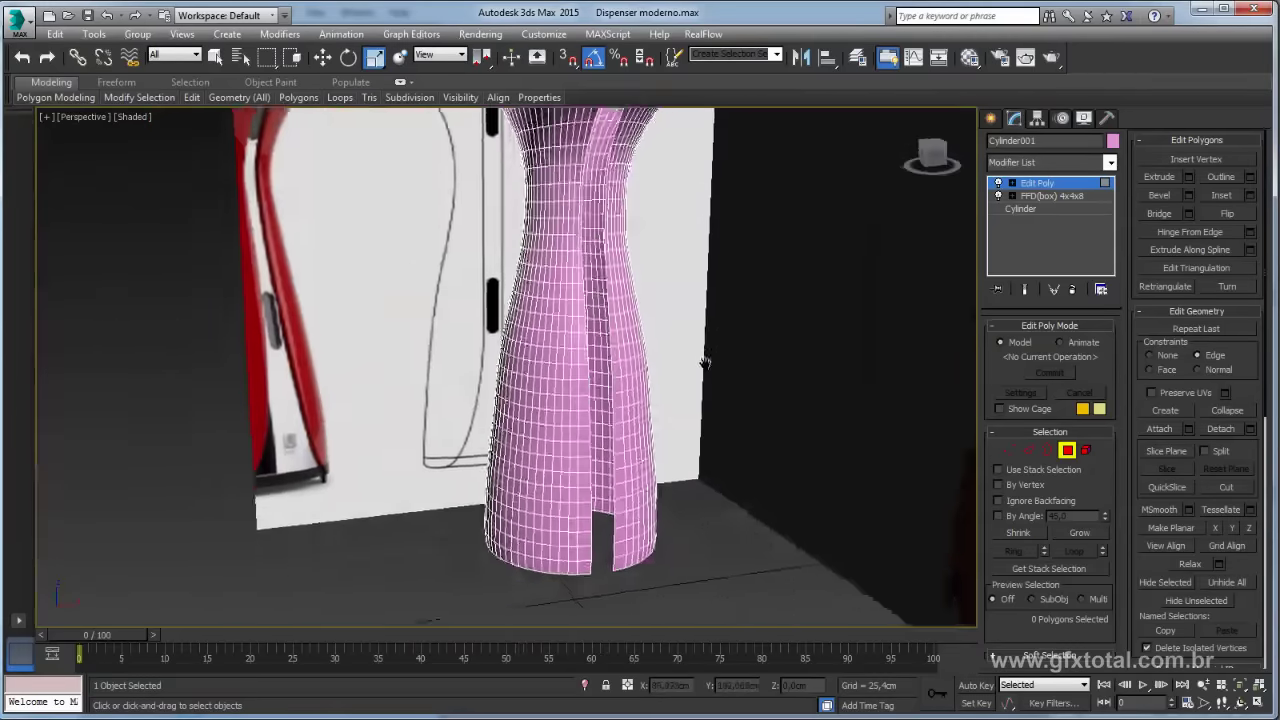
pyautogui.keyDown('alt'); pyautogui.moveTo(624, 383); pyautogui.dragTo(632, 364, button='middle'); pyautogui.keyUp('alt')
pyautogui.moveTo(527, 458)
pyautogui.keyDown('alt'); pyautogui.mouseDown(button='middle')
pyautogui.moveTo(466, 466)
pyautogui.moveTo(593, 377)
pyautogui.mouseUp(button='middle'); pyautogui.keyUp('alt')
pyautogui.scroll(3, 593, 377)
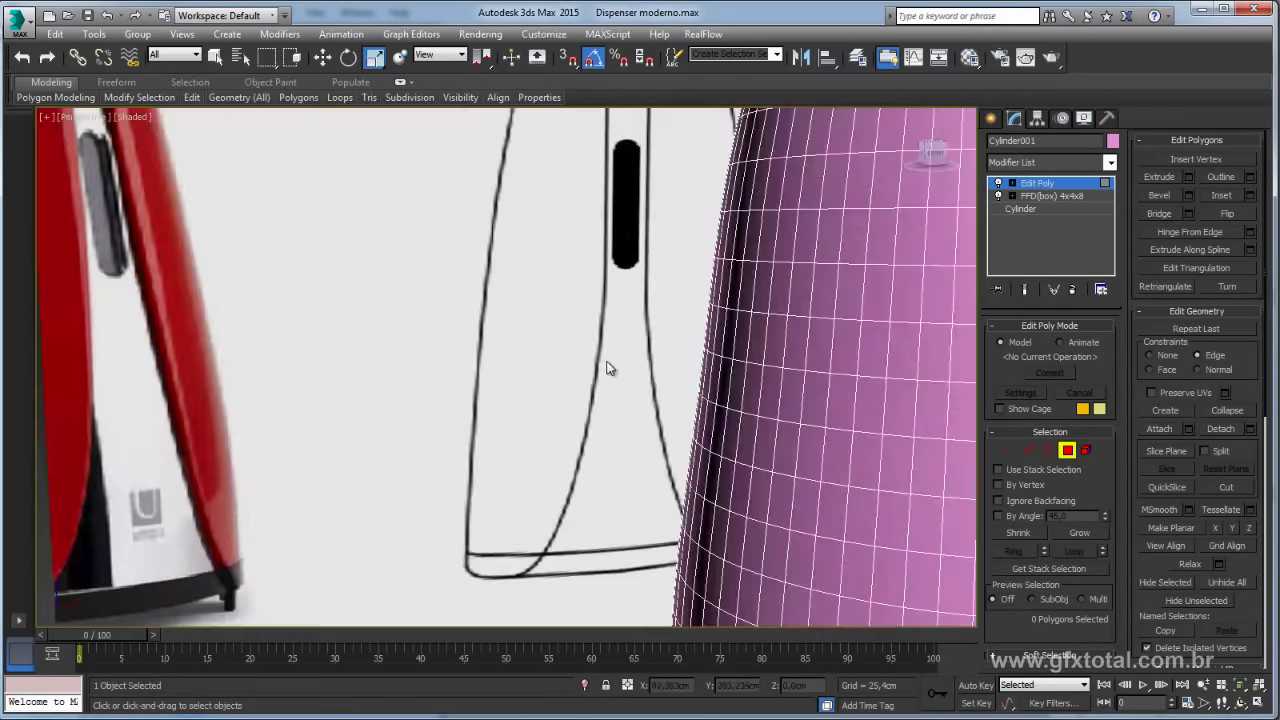
pyautogui.scroll(-1, 608, 366)
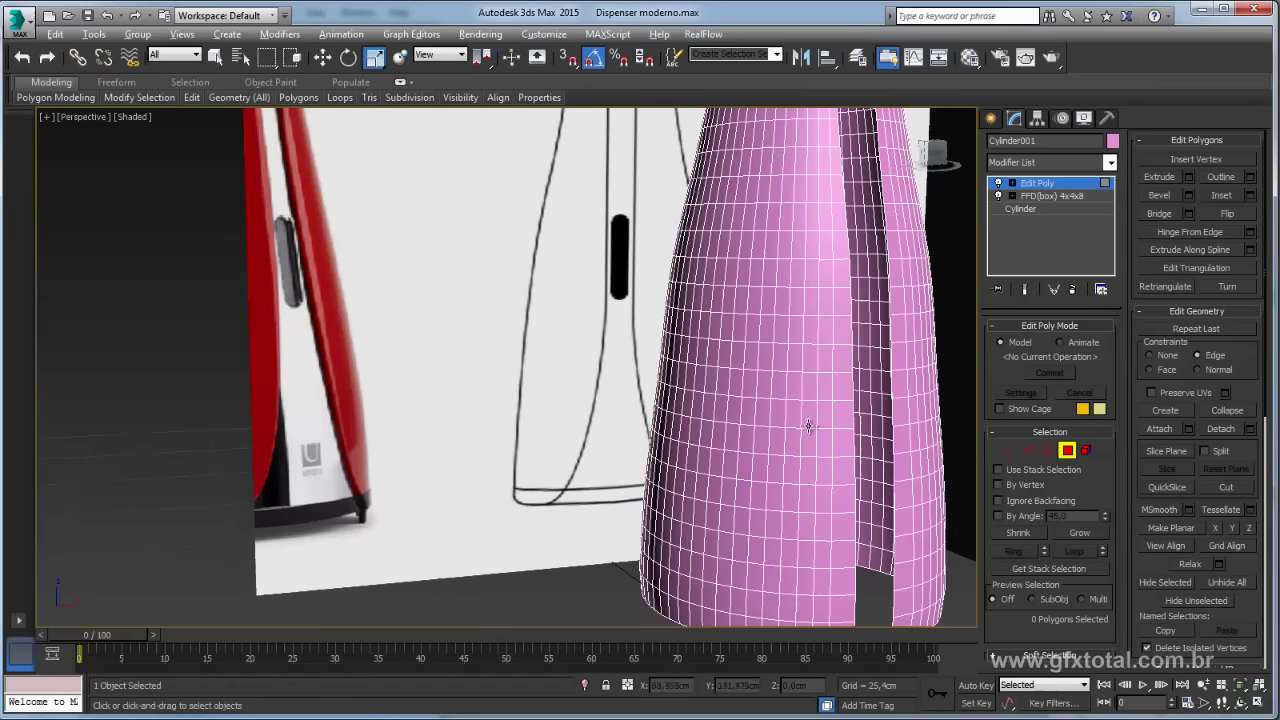
# Step: Turn on see-through display and frame the lower body in Front view
pyautogui.hotkey('alt', 'x')
pyautogui.press('f')
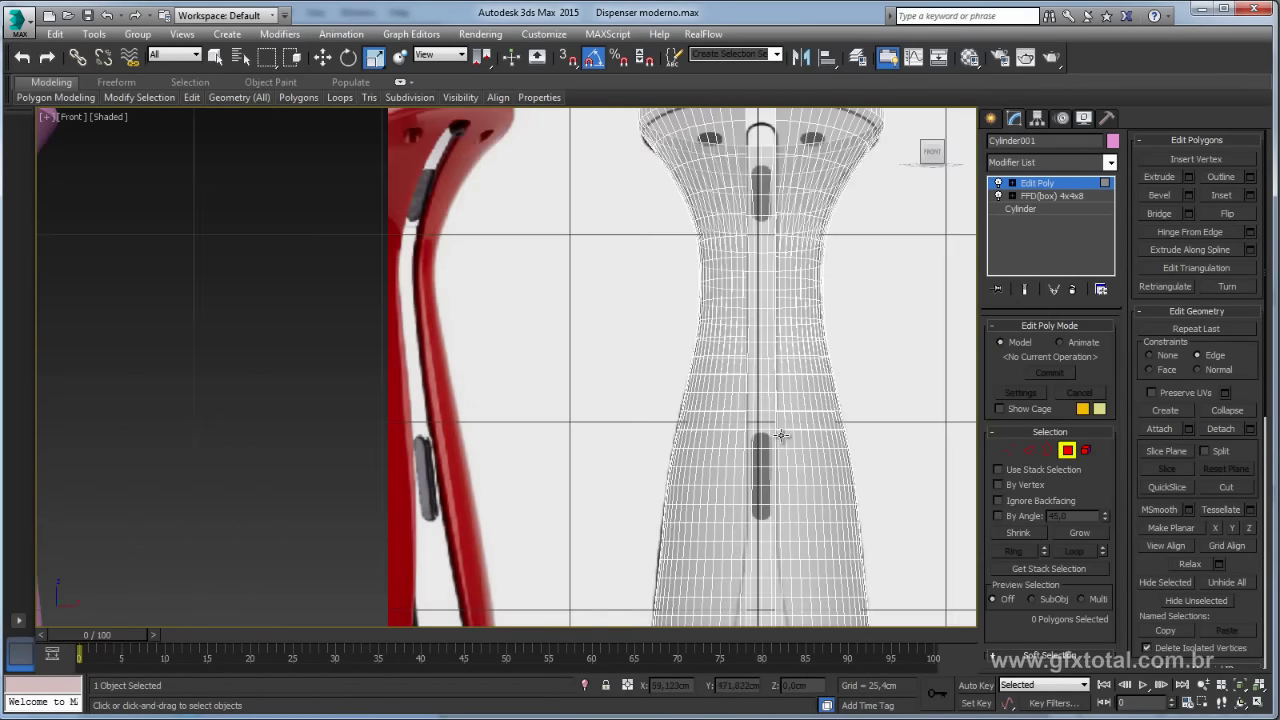
pyautogui.moveTo(781, 435); pyautogui.dragTo(775, 318, button='middle')
pyautogui.moveTo(767, 161); pyautogui.dragTo(730, 232, button='middle')
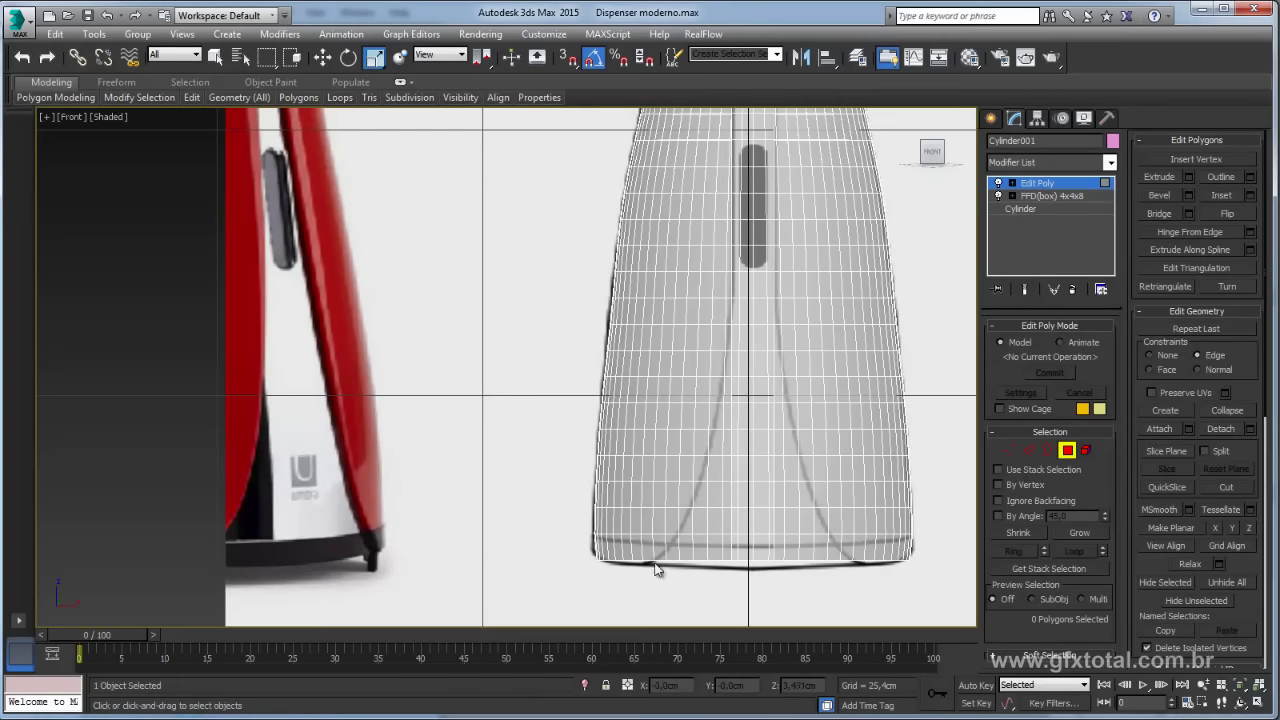
pyautogui.scroll(4, 656, 569)
# Step: Select a bottom vertex, view it in Perspective with Edged Faces, then exit sub-object level
pyautogui.click(1010, 450)
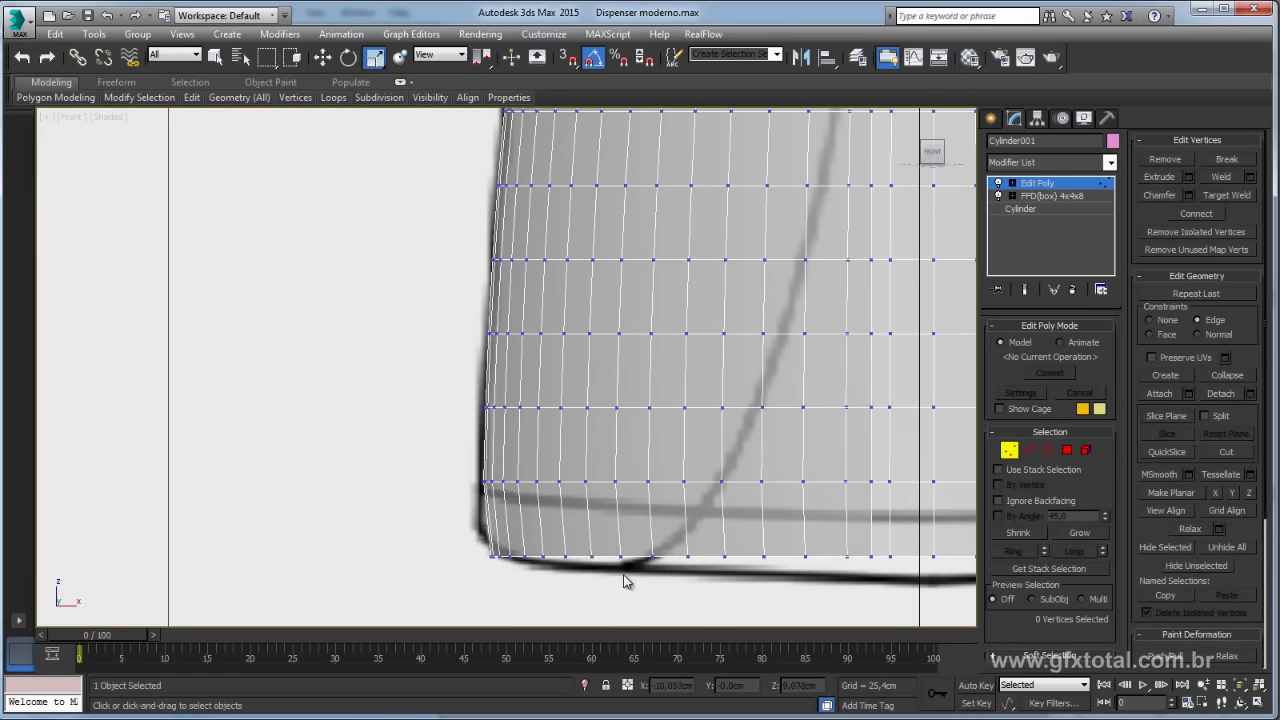
pyautogui.click(620, 556)
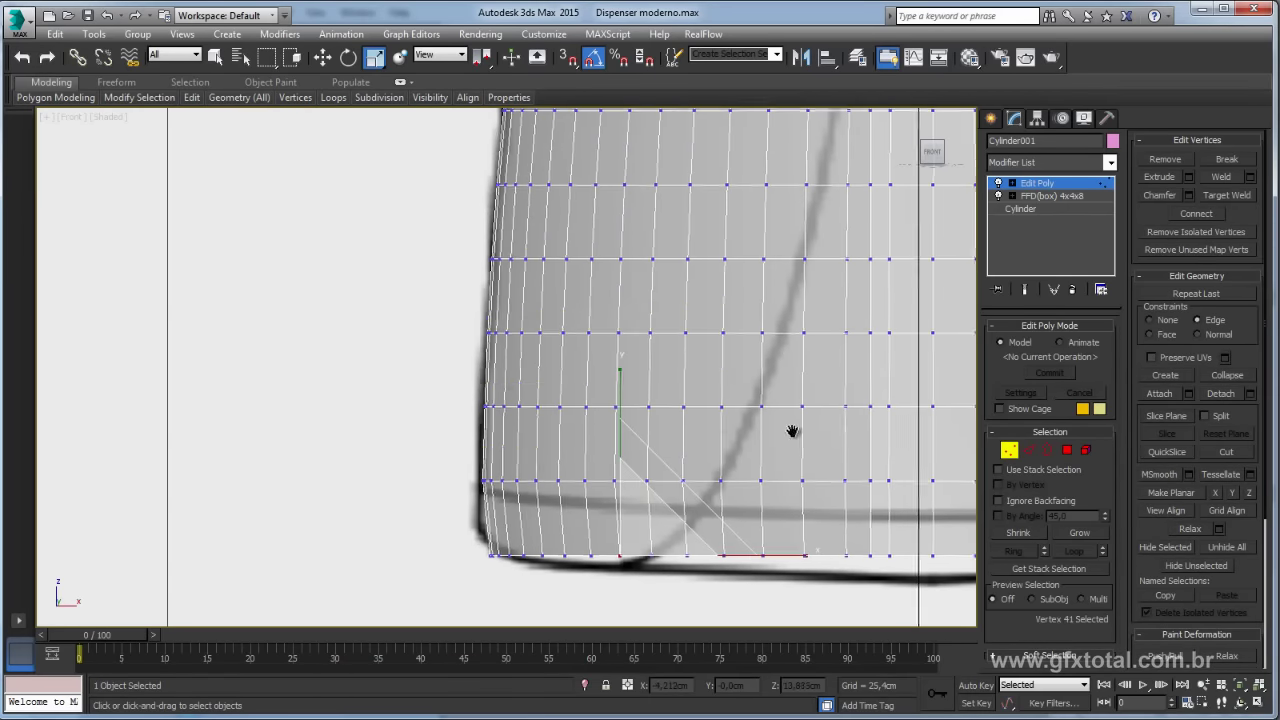
pyautogui.press('p')
pyautogui.moveTo(808, 437)
pyautogui.keyDown('alt'); pyautogui.mouseDown(button='middle')
pyautogui.moveTo(790, 470)
pyautogui.moveTo(516, 533)
pyautogui.moveTo(586, 537)
pyautogui.moveTo(591, 606)
pyautogui.mouseUp(button='middle'); pyautogui.keyUp('alt')
pyautogui.press('F3')
pyautogui.click(1040, 186)
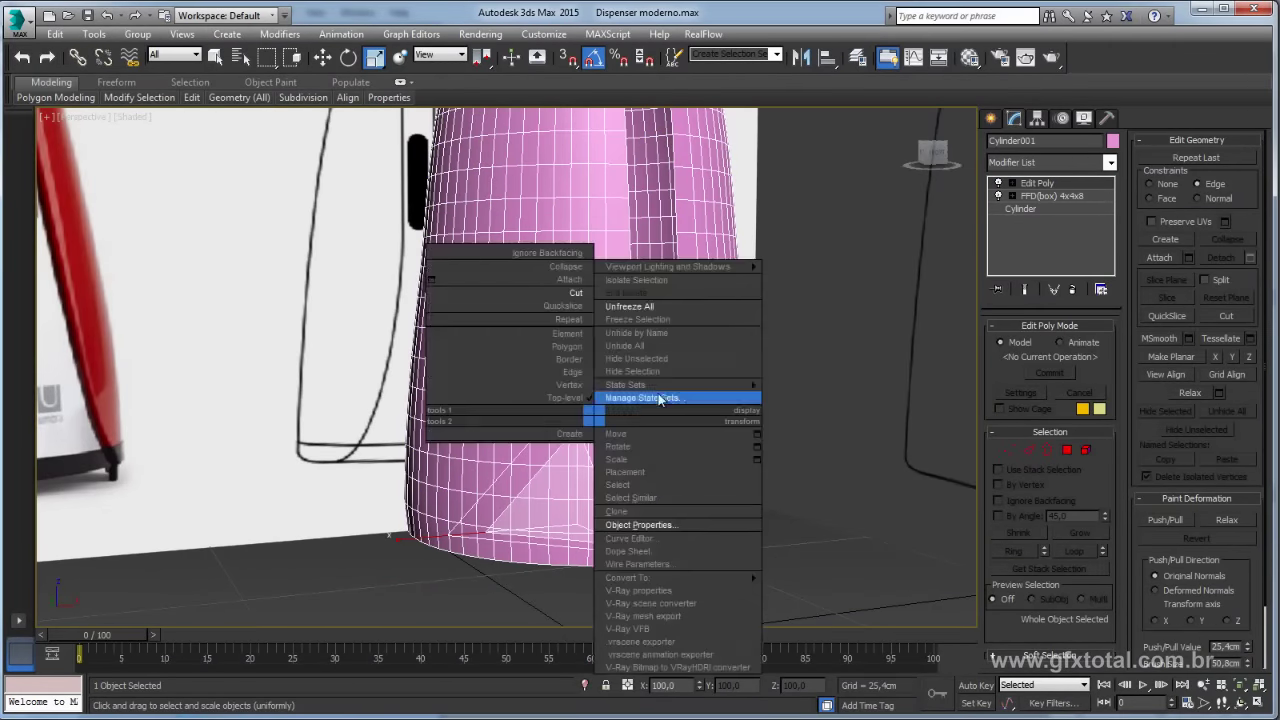
# Step: Hide the pink body and switch to Front view
pyautogui.rightClick(594, 415)
pyautogui.click(645, 374)
pyautogui.moveTo(680, 369); pyautogui.dragTo(716, 450, button='middle')
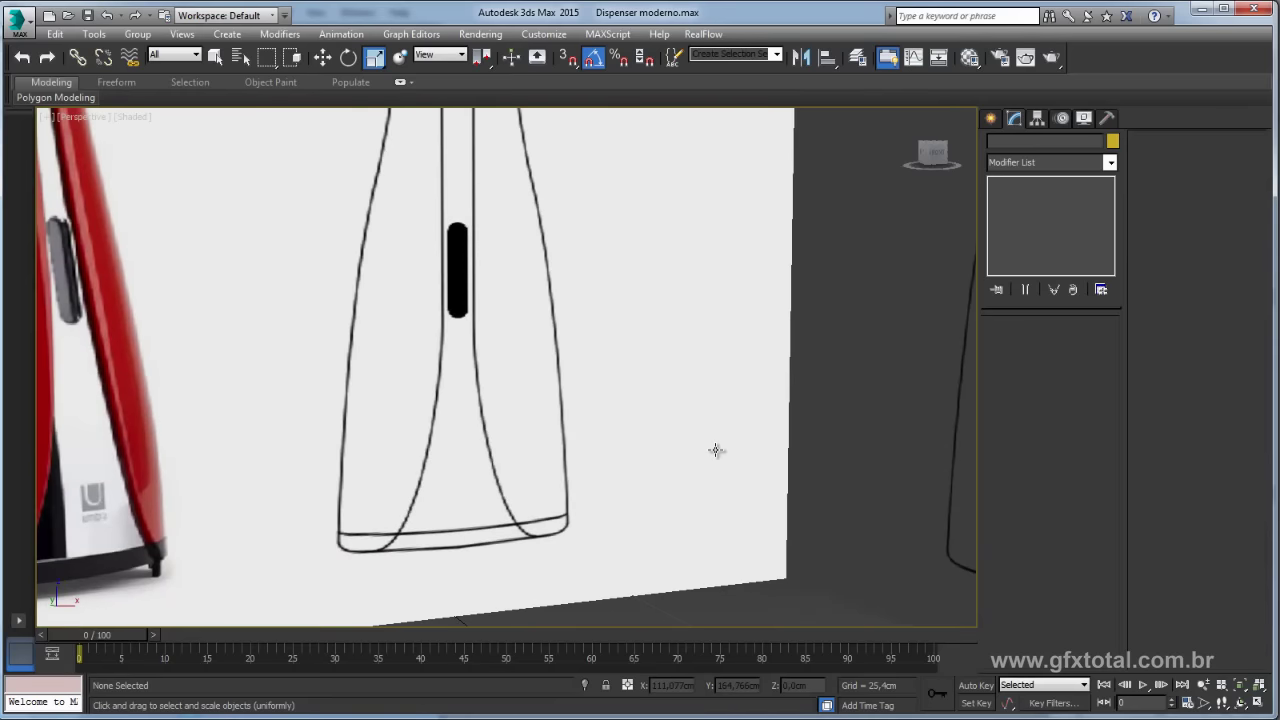
pyautogui.press('f')
pyautogui.scroll(-3, 646, 434)
pyautogui.scroll(1, 771, 397)
# Step: Draw a curved Line spline tracing the dispenser's side profile
pyautogui.click(991, 118)
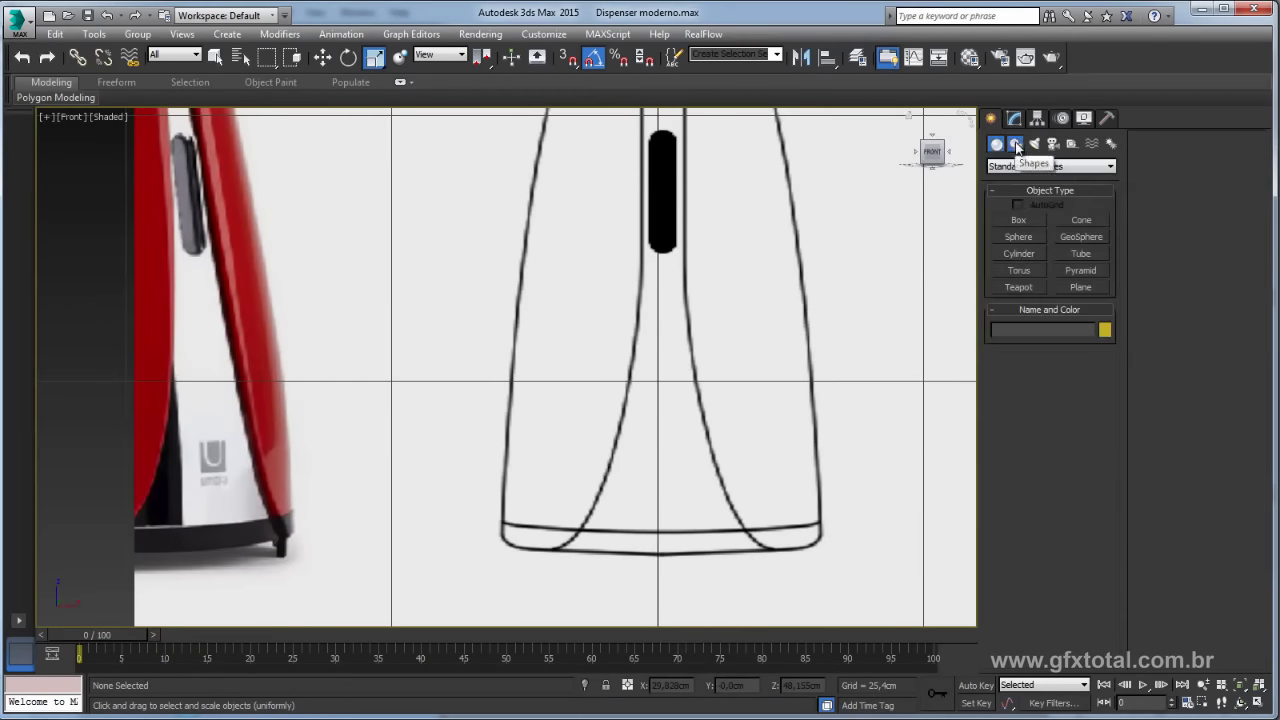
pyautogui.click(1015, 144)
pyautogui.click(1019, 233)
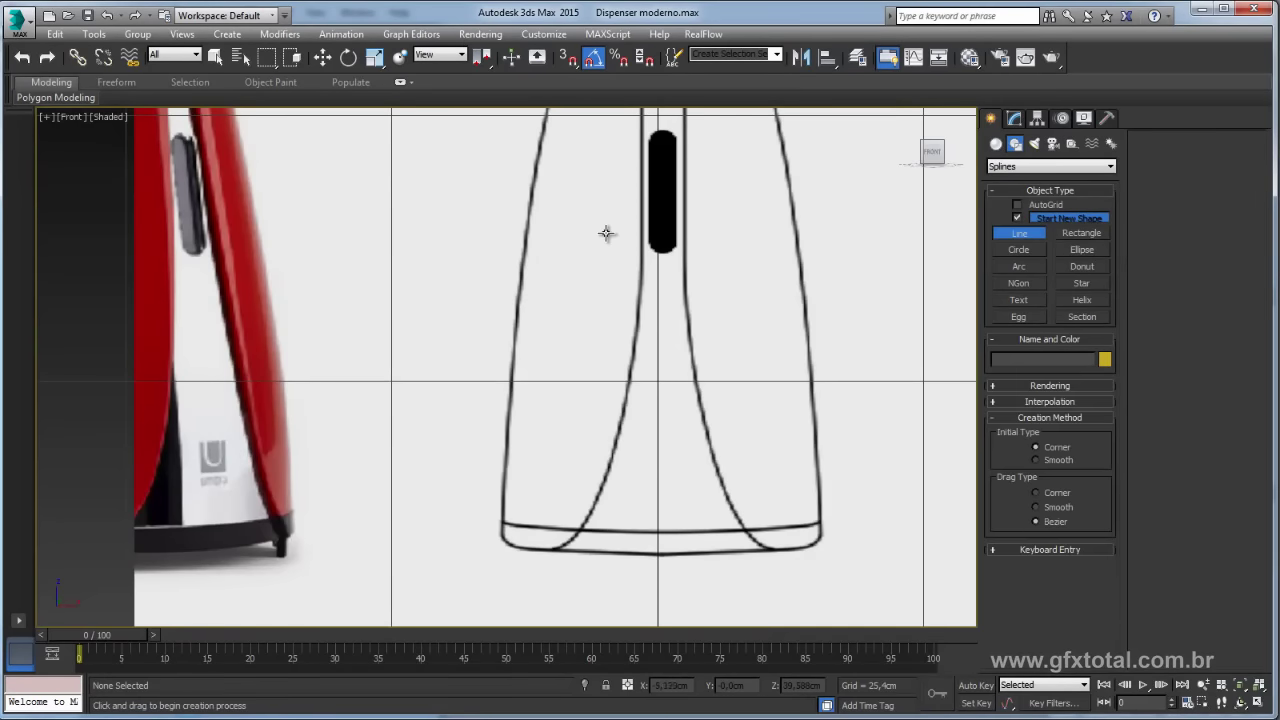
pyautogui.click(641, 226)
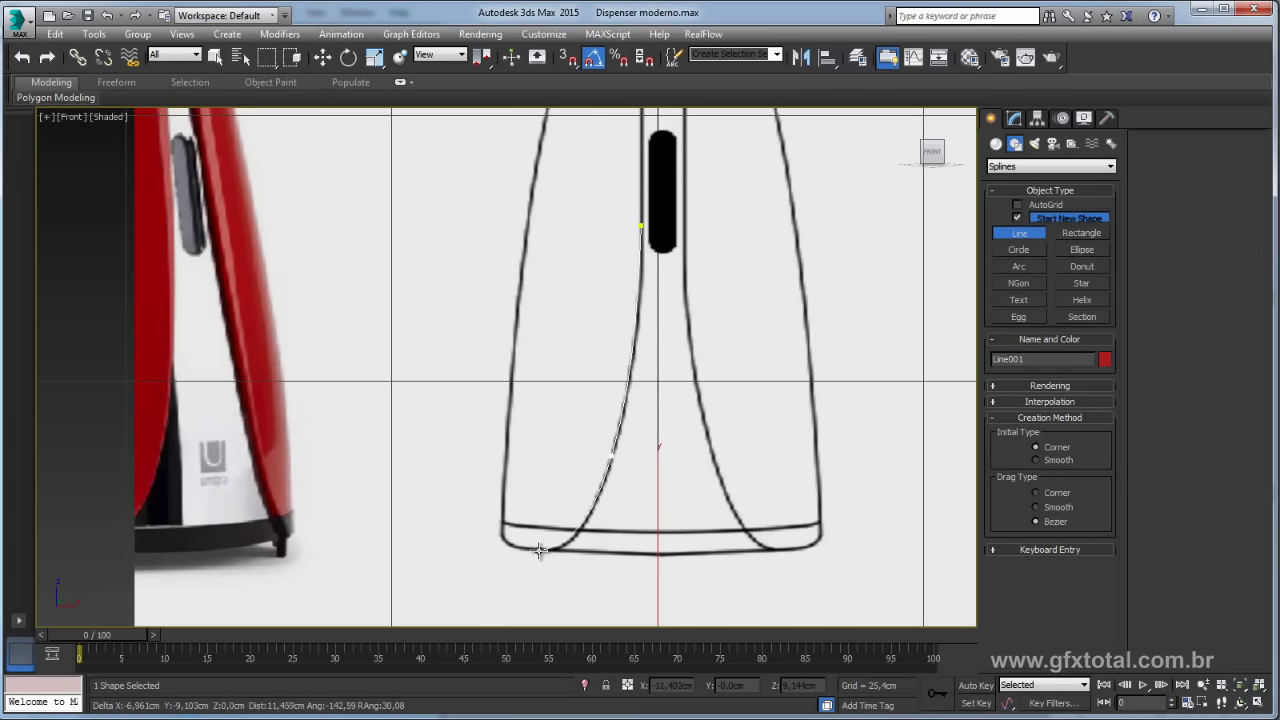
pyautogui.moveTo(540, 550); pyautogui.dragTo(358, 545)
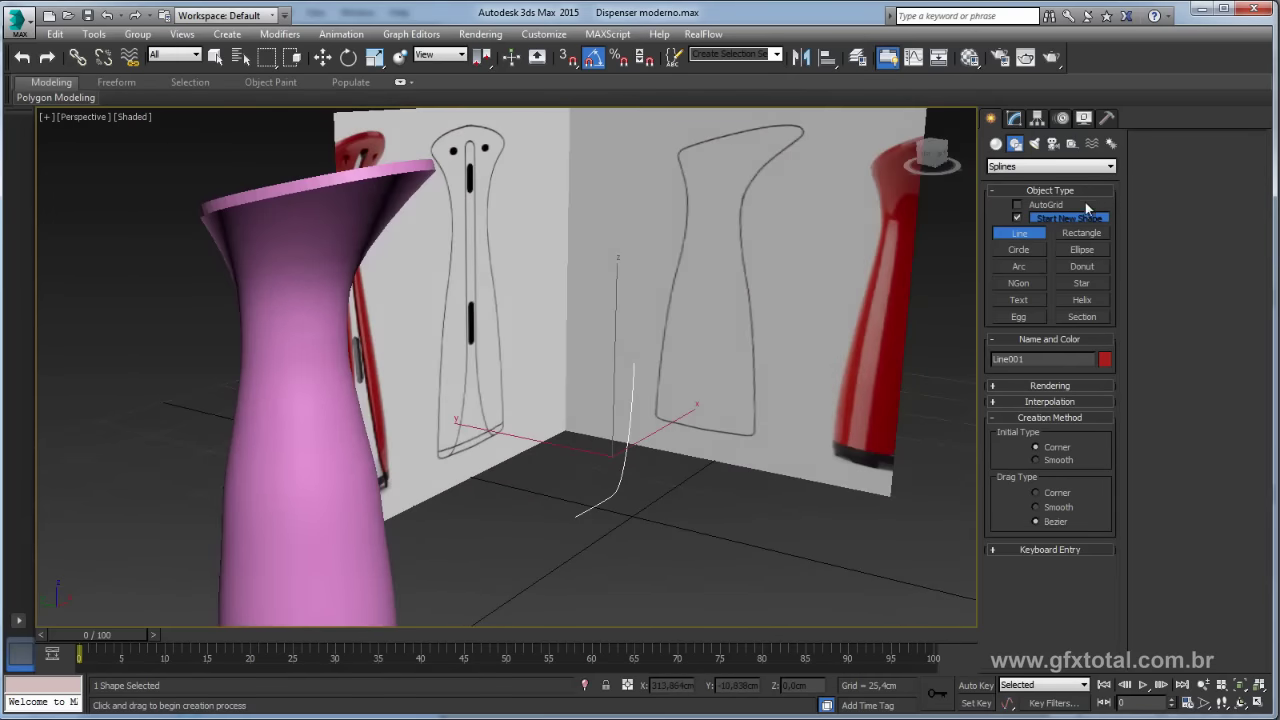
# Step: Add an Extrude modifier to the line with Amount 73,66cm
pyautogui.click(1015, 119)
pyautogui.click(1110, 164)
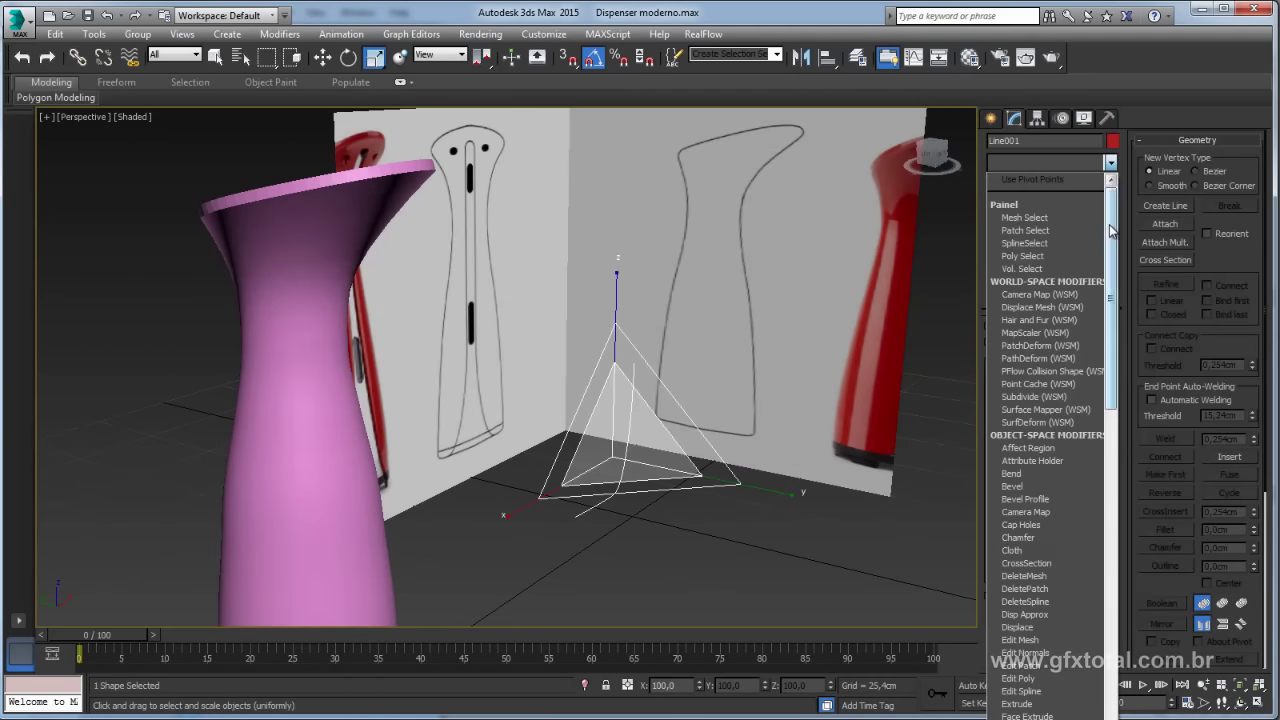
pyautogui.scroll(-3, 1045, 400)
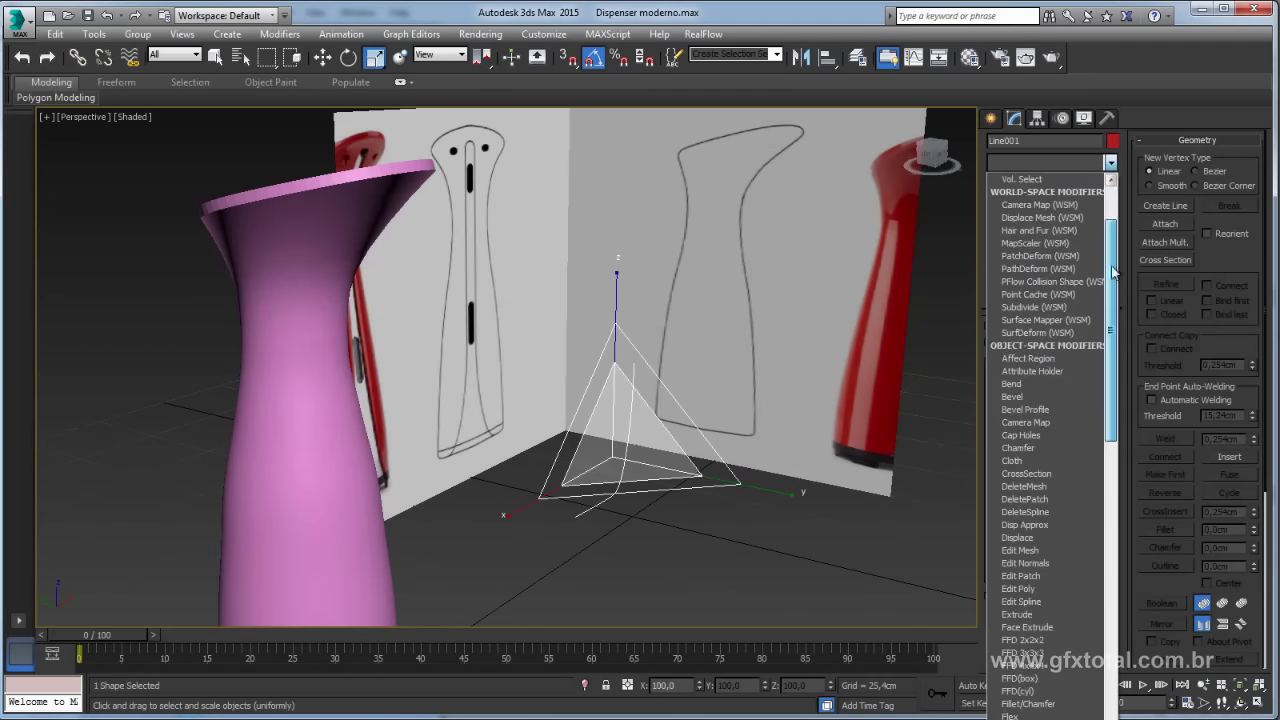
pyautogui.click(1020, 614)
pyautogui.moveTo(1096, 347); pyautogui.dragTo(1101, 291)
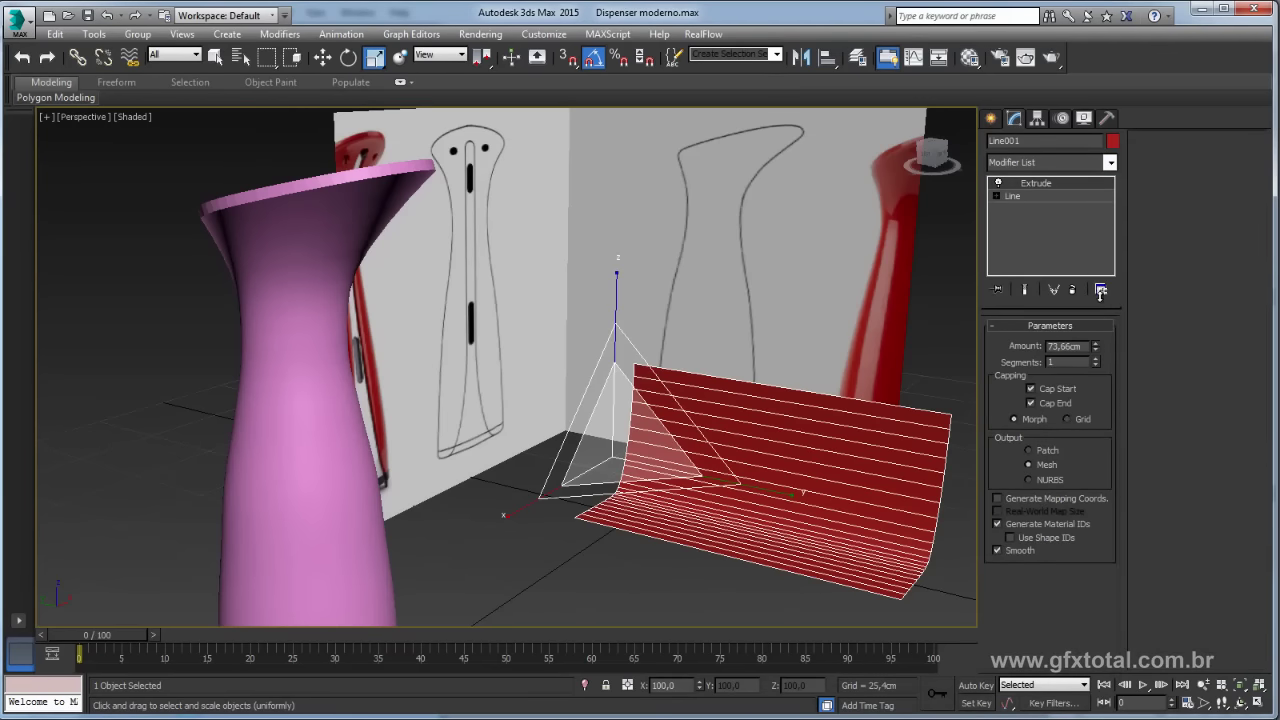
pyautogui.moveTo(827, 470)
pyautogui.mouseDown(button='middle')
pyautogui.moveTo(736, 472)
pyautogui.moveTo(600, 434)
pyautogui.mouseUp(button='middle')
pyautogui.rightClick(630, 652)
# Step: Select the pink dispenser body and enter its Vertex sub-object level
pyautogui.scroll(5, 600, 434)
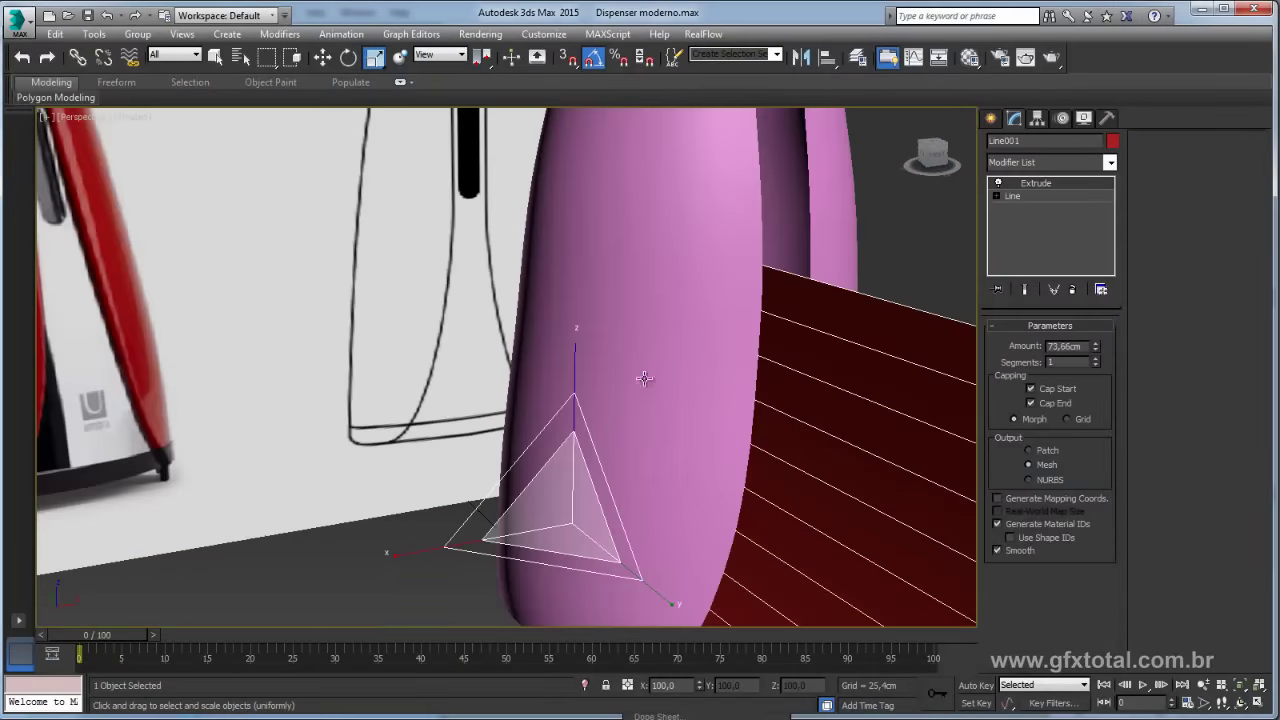
pyautogui.click(694, 334)
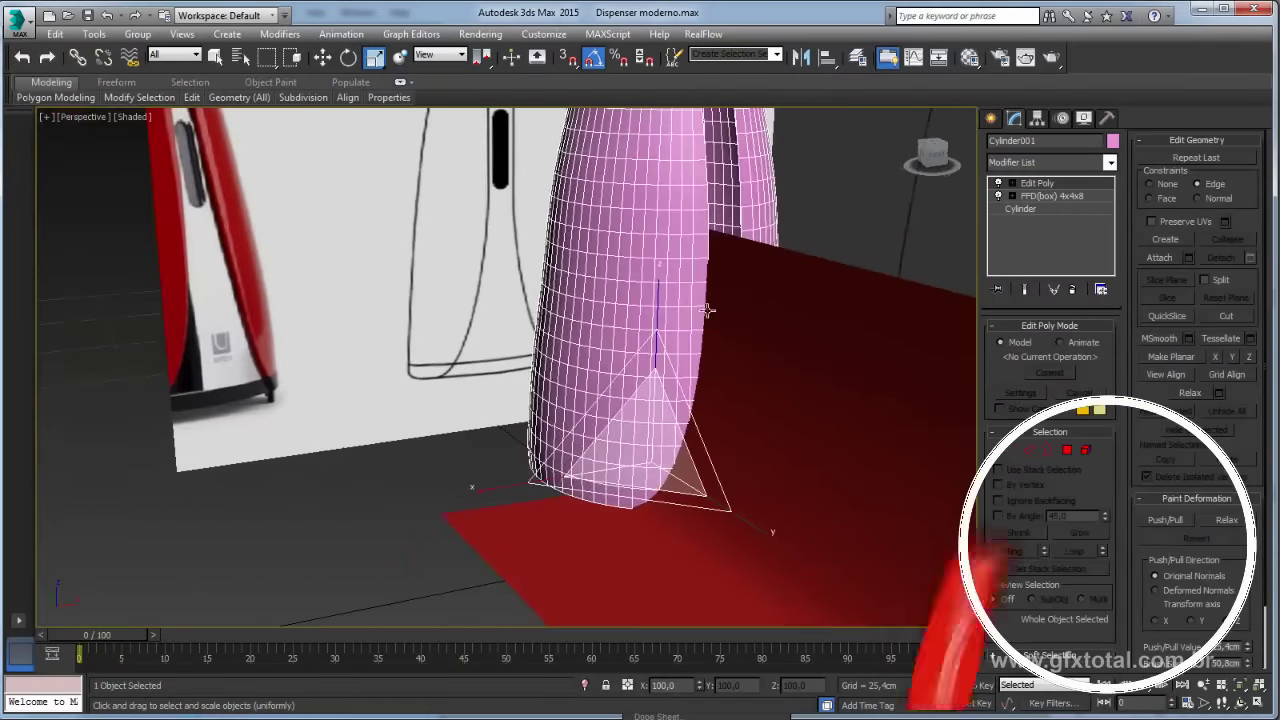
pyautogui.scroll(2, 702, 400)
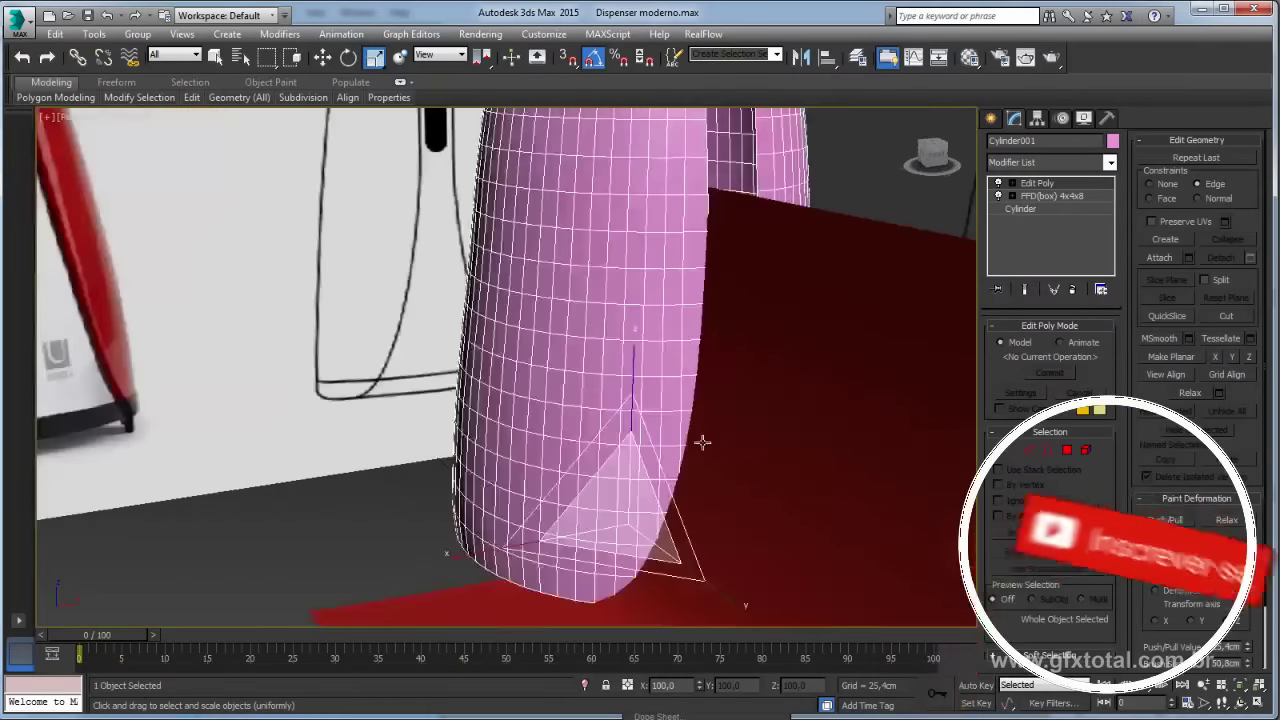
pyautogui.scroll(2, 711, 374)
pyautogui.click(1012, 452)
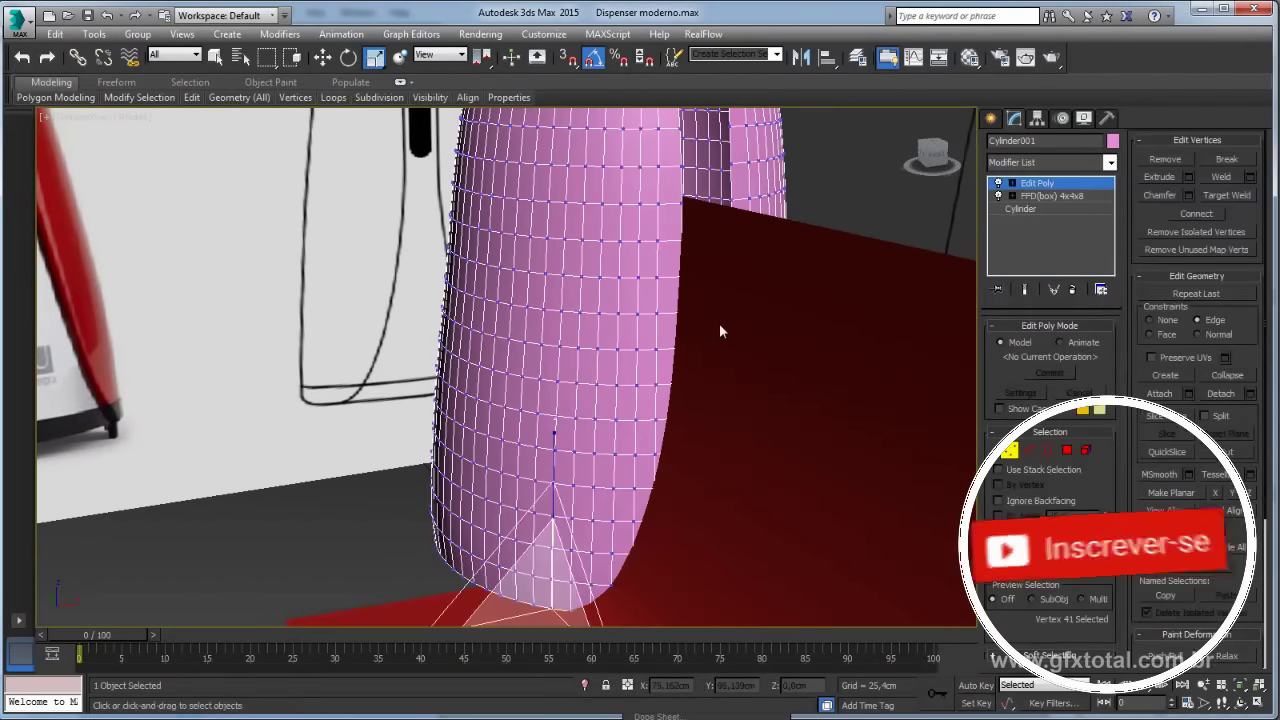
# Step: Activate the Cut tool from the quad menu
pyautogui.rightClick(716, 320)
pyautogui.click(697, 171)
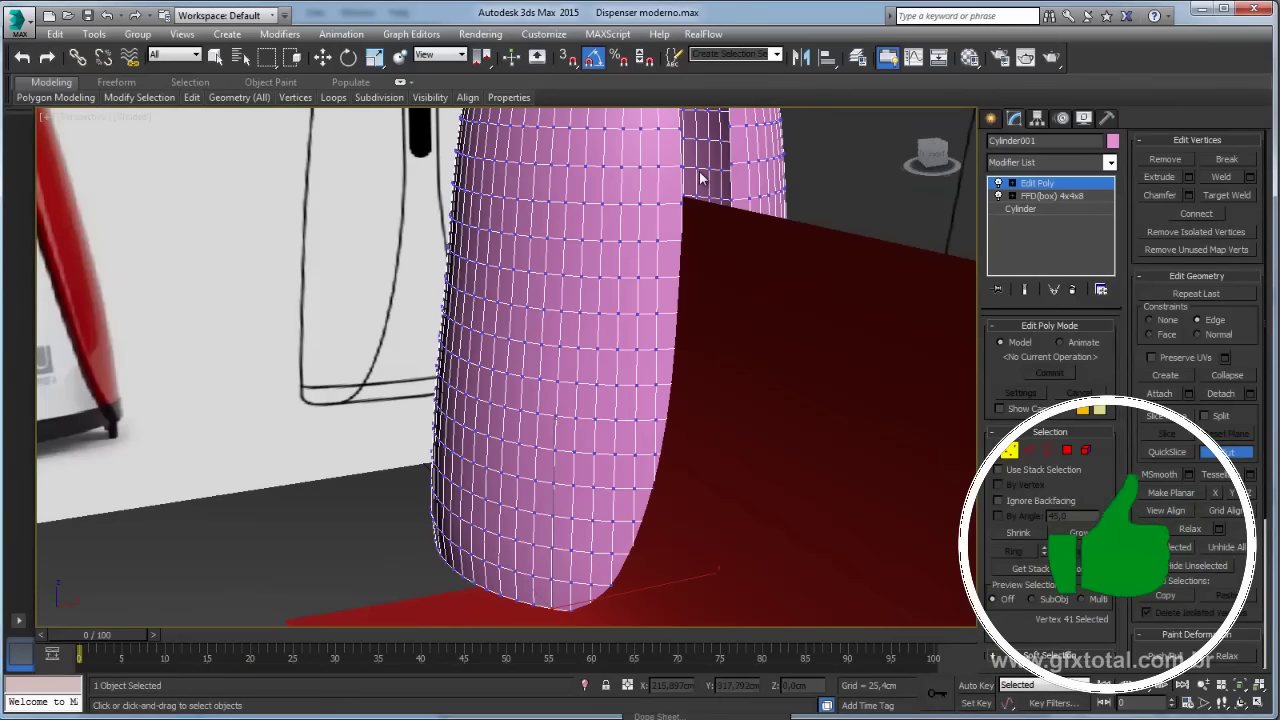
pyautogui.scroll(1, 686, 263)
pyautogui.scroll(2, 686, 265)
pyautogui.scroll(-1, 686, 265)
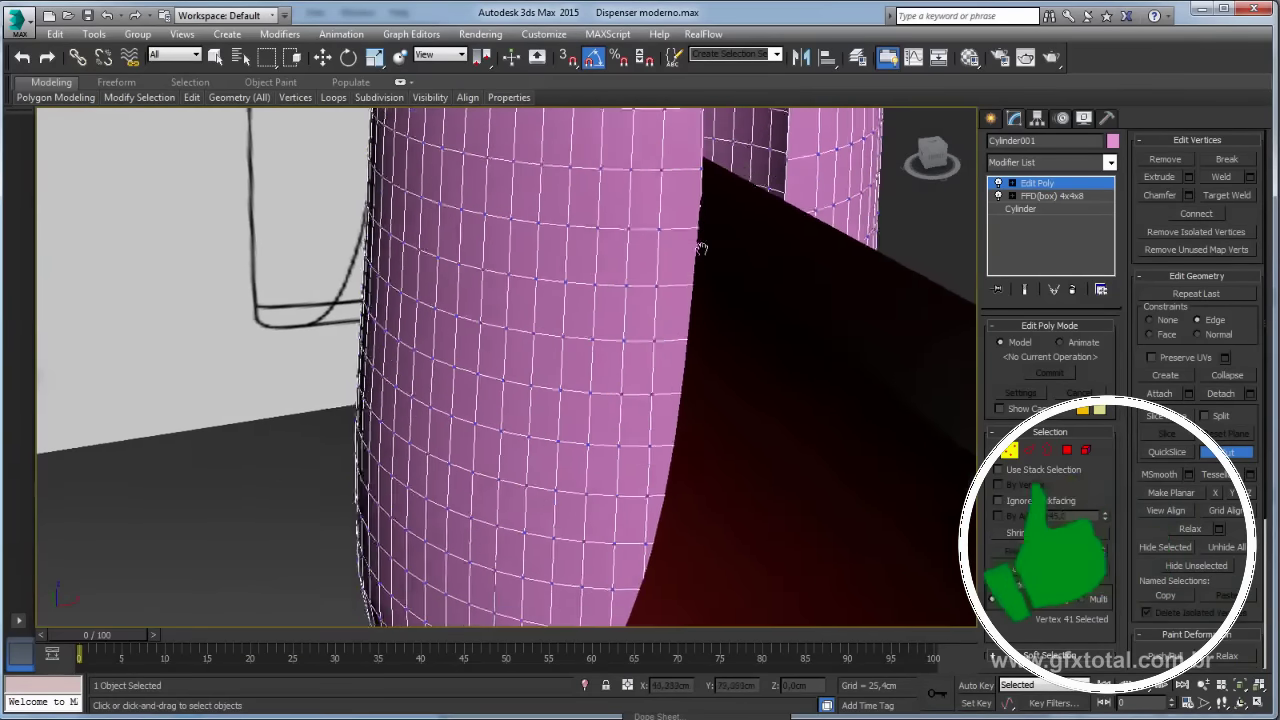
pyautogui.scroll(-1, 690, 240)
pyautogui.scroll(-2, 695, 215)
pyautogui.scroll(-1, 680, 203)
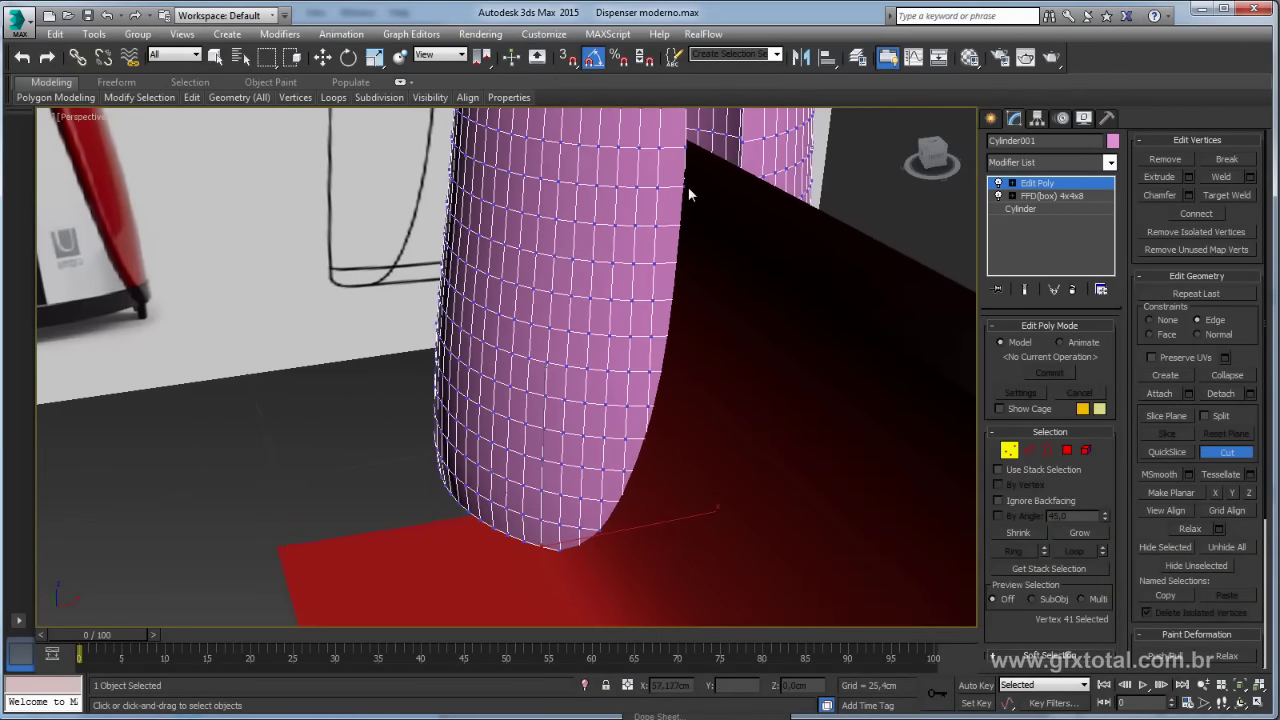
pyautogui.scroll(1, 688, 232)
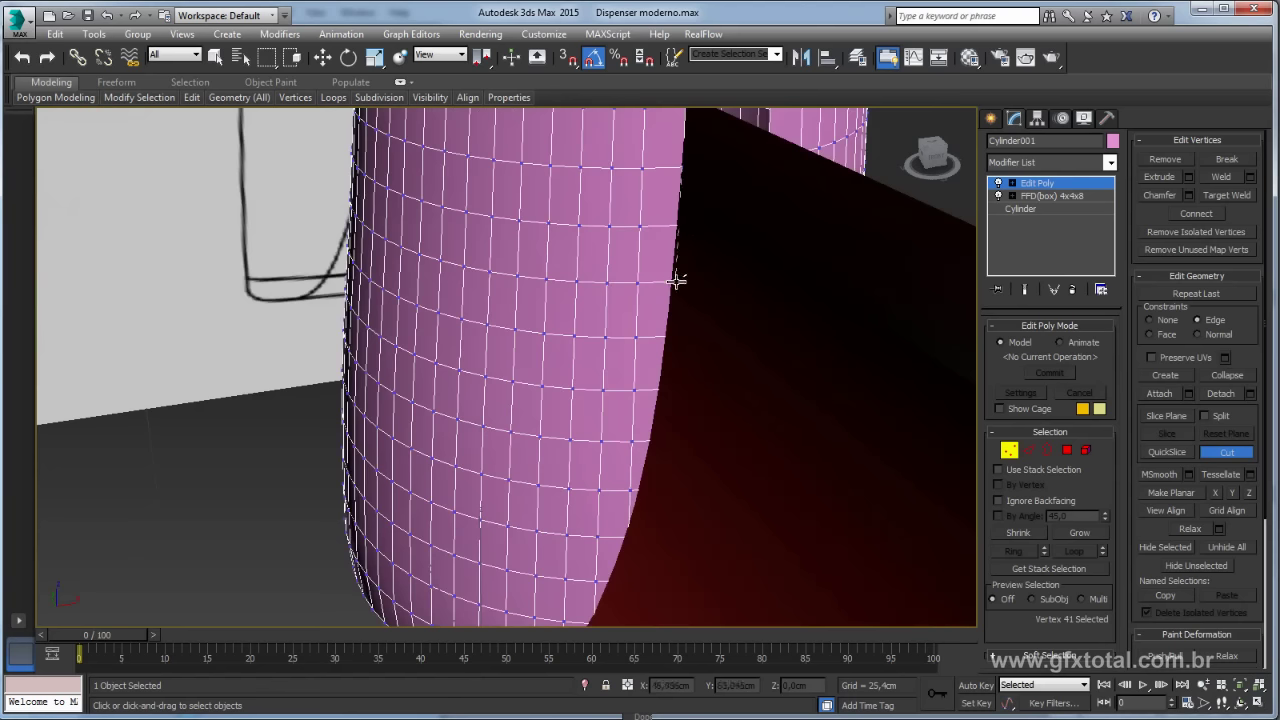
# Step: Start cutting edges along where the red surface meets the body
pyautogui.click(664, 336)
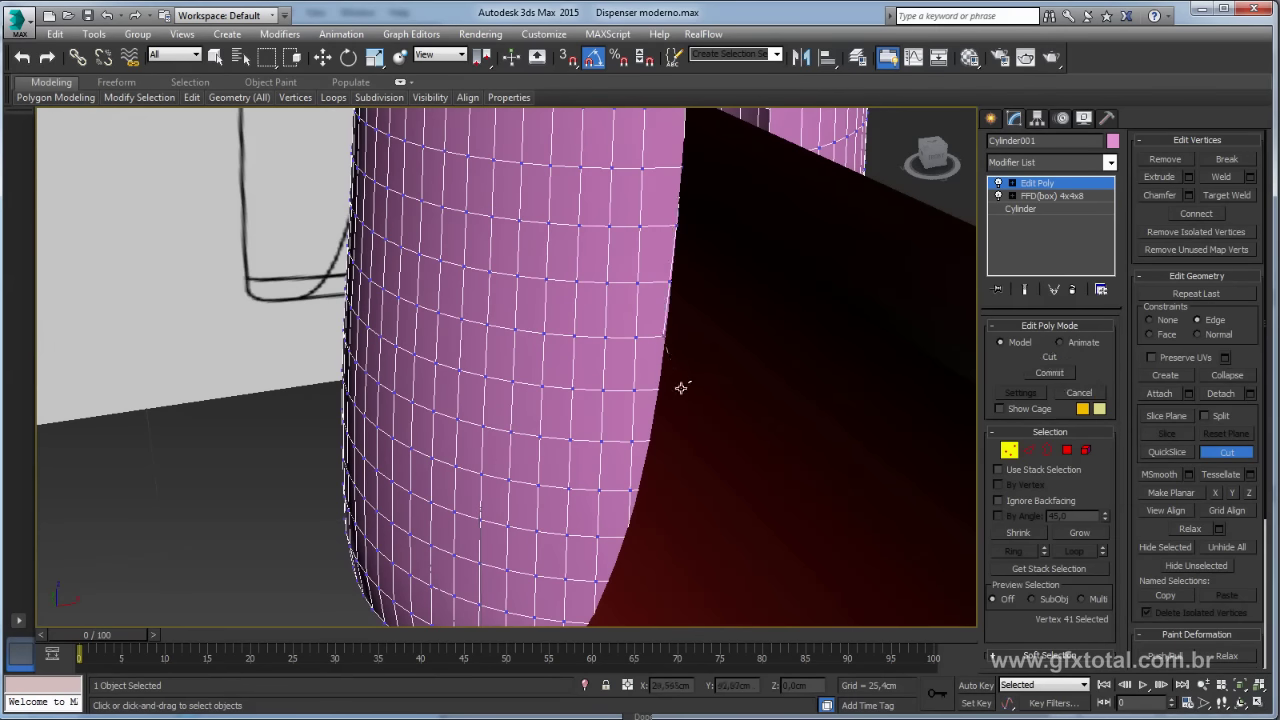
pyautogui.scroll(-1, 686, 340)
pyautogui.scroll(-1, 655, 300)
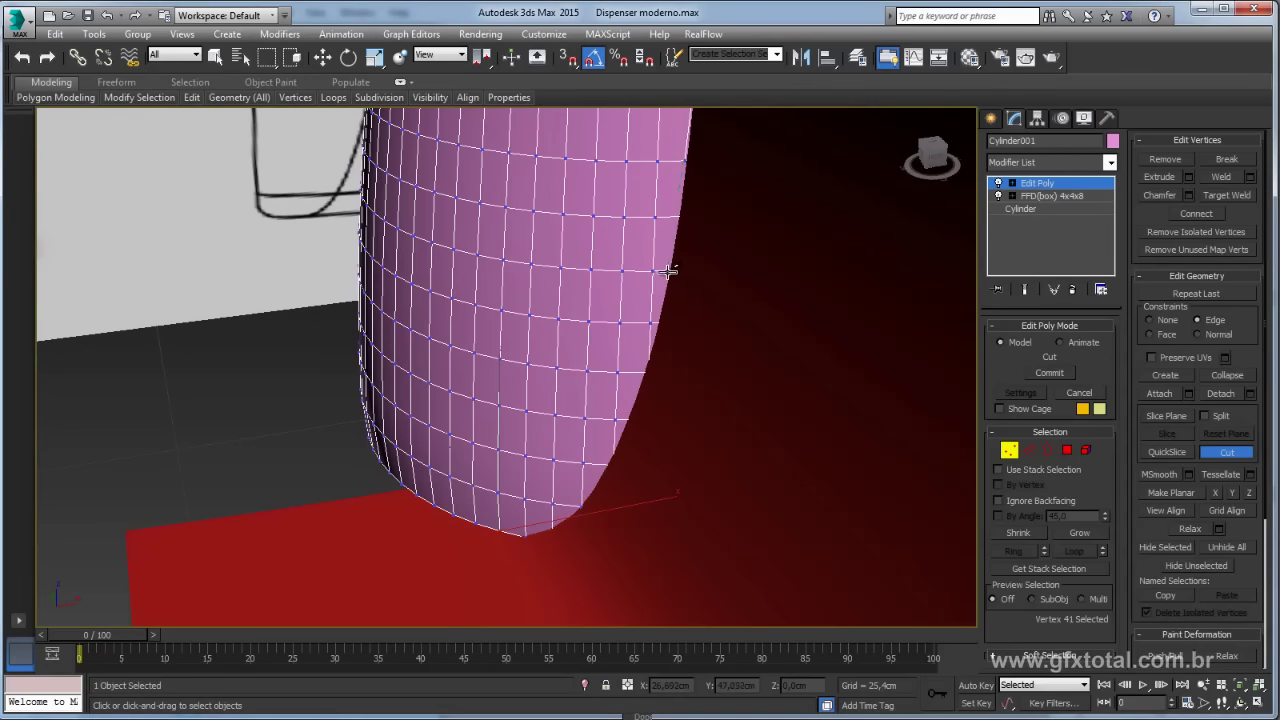
pyautogui.scroll(1, 686, 360)
pyautogui.scroll(2, 700, 366)
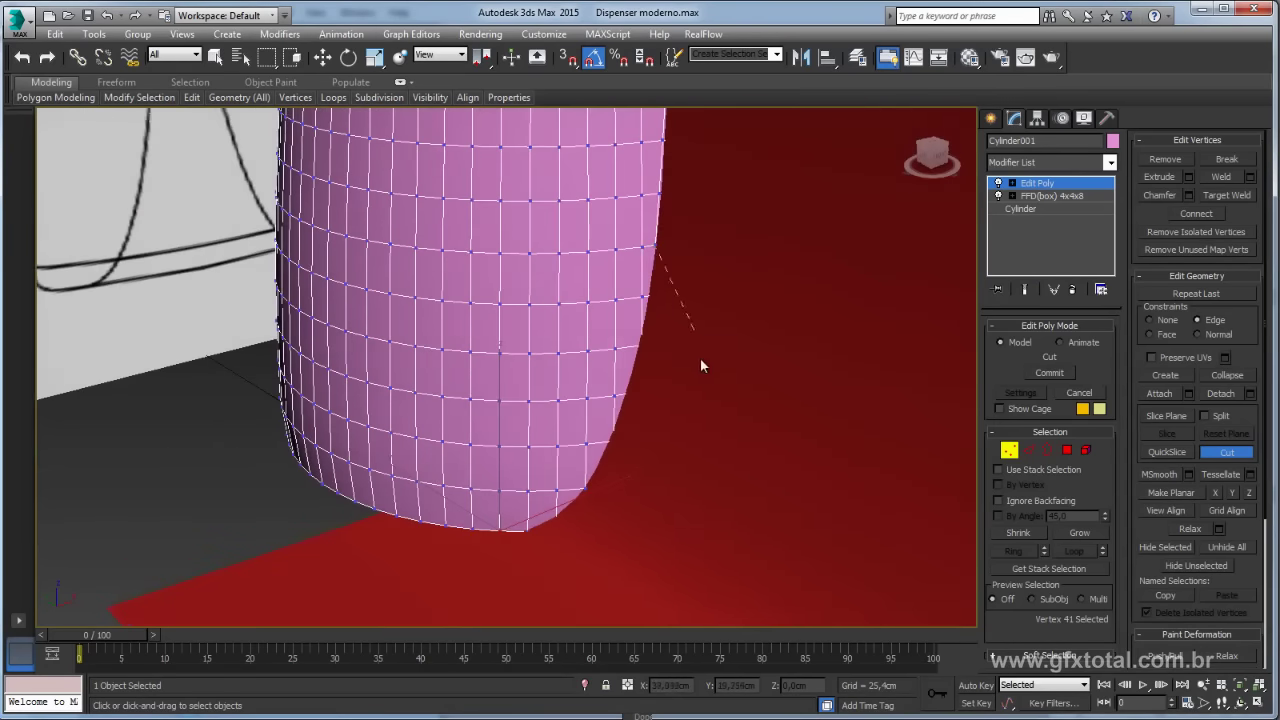
pyautogui.scroll(1, 664, 367)
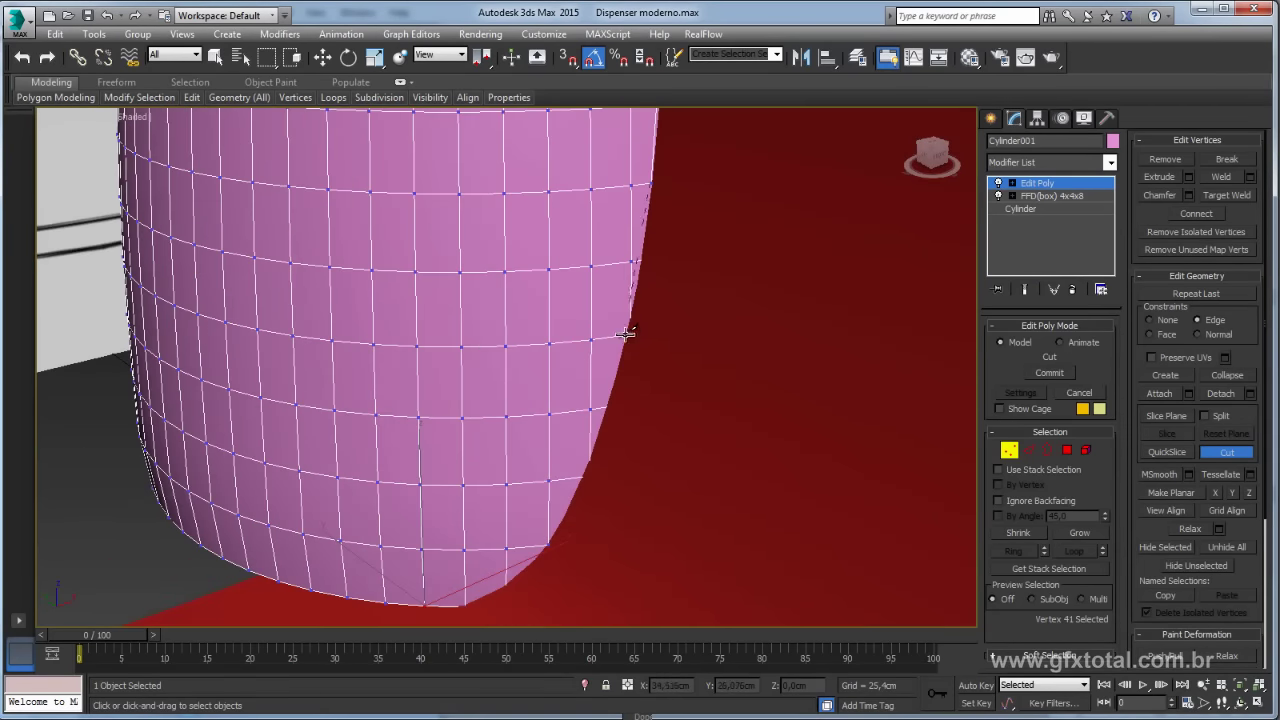